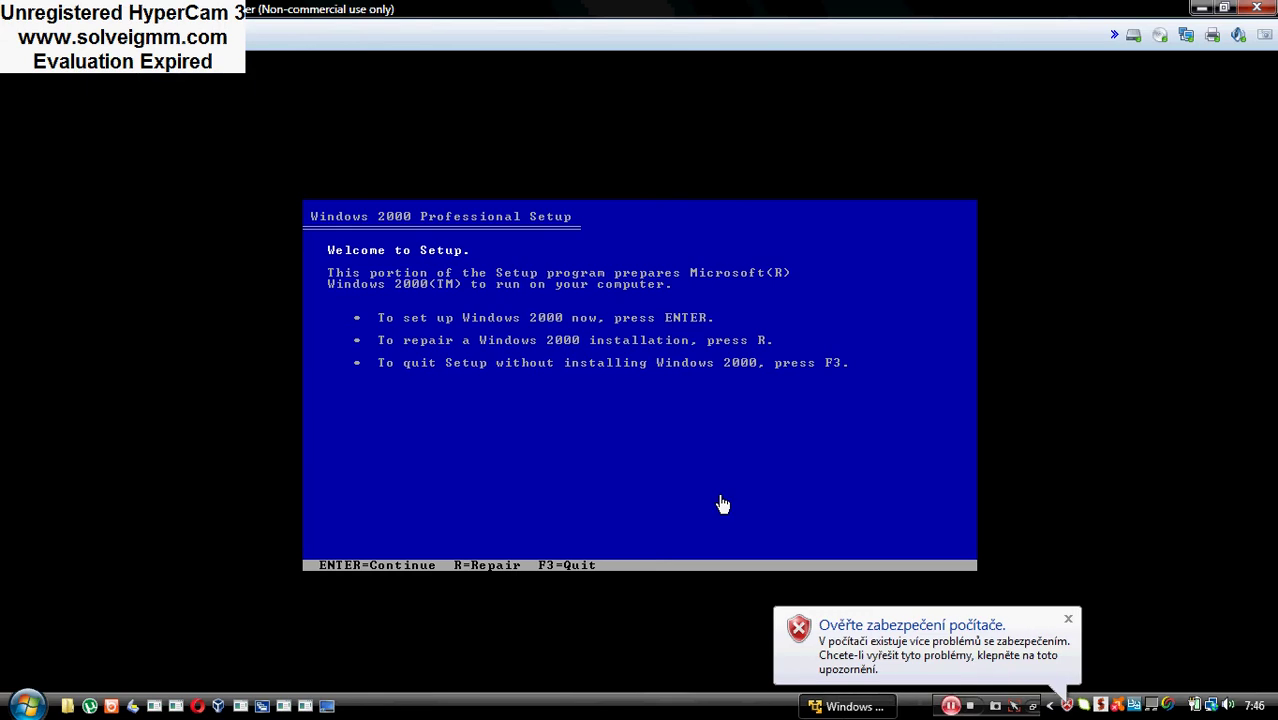
# Start a new Windows 2000 installation and accept the licensing agreement.
pyautogui.click(794, 409)
pyautogui.press('Return')
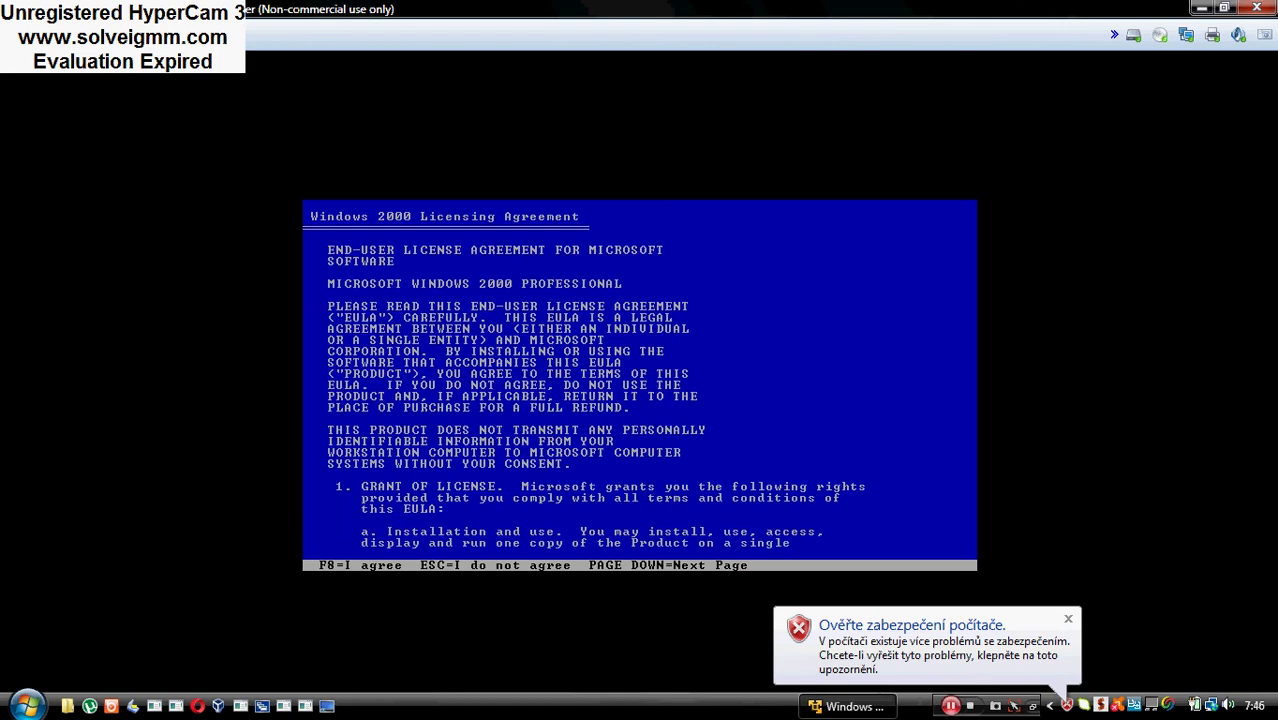
pyautogui.press('F8')
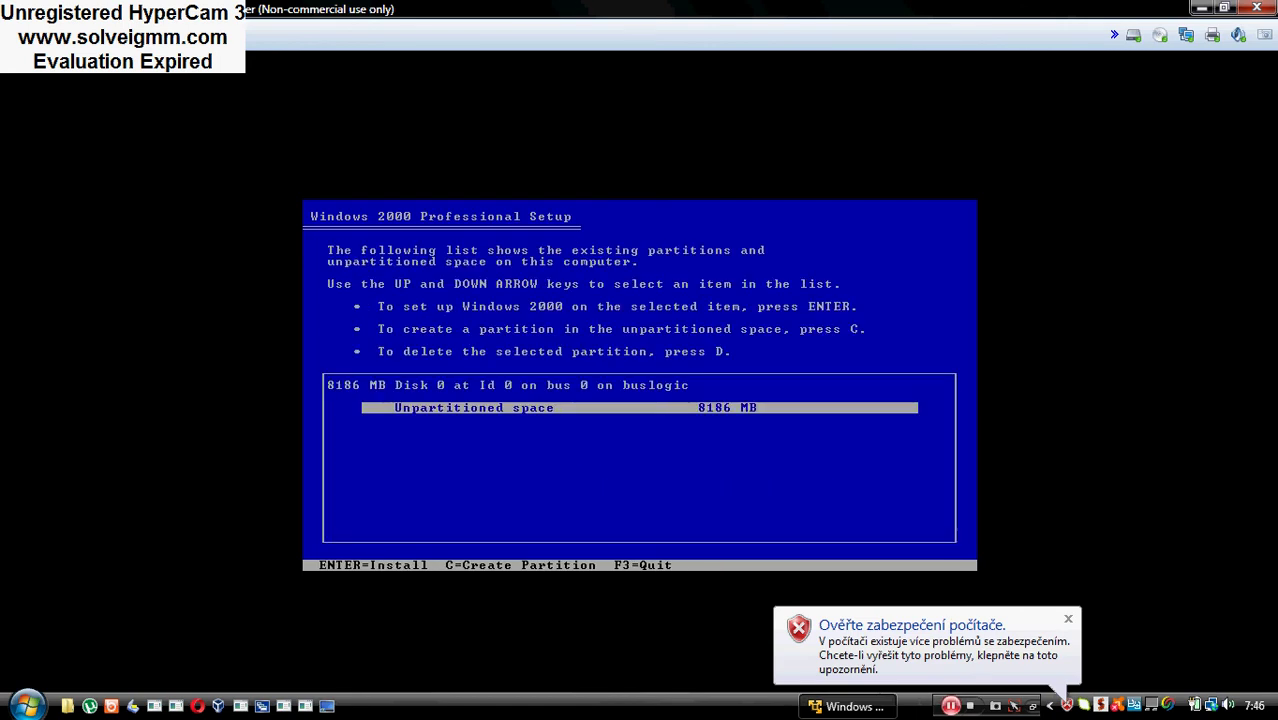
# Install on the 8186 MB unpartitioned space, formatting it with the FAT file system as FAT32, and restart the computer.
pyautogui.press('Return')
pyautogui.press('Down')
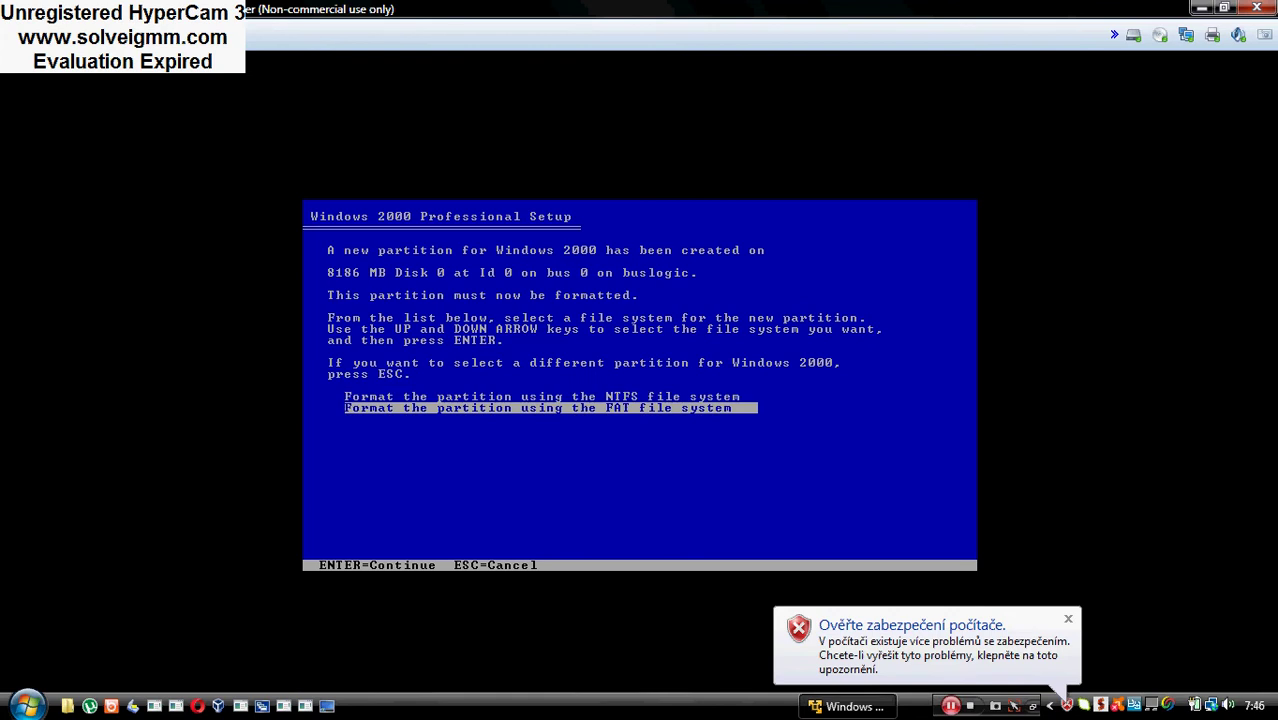
pyautogui.press('Return')
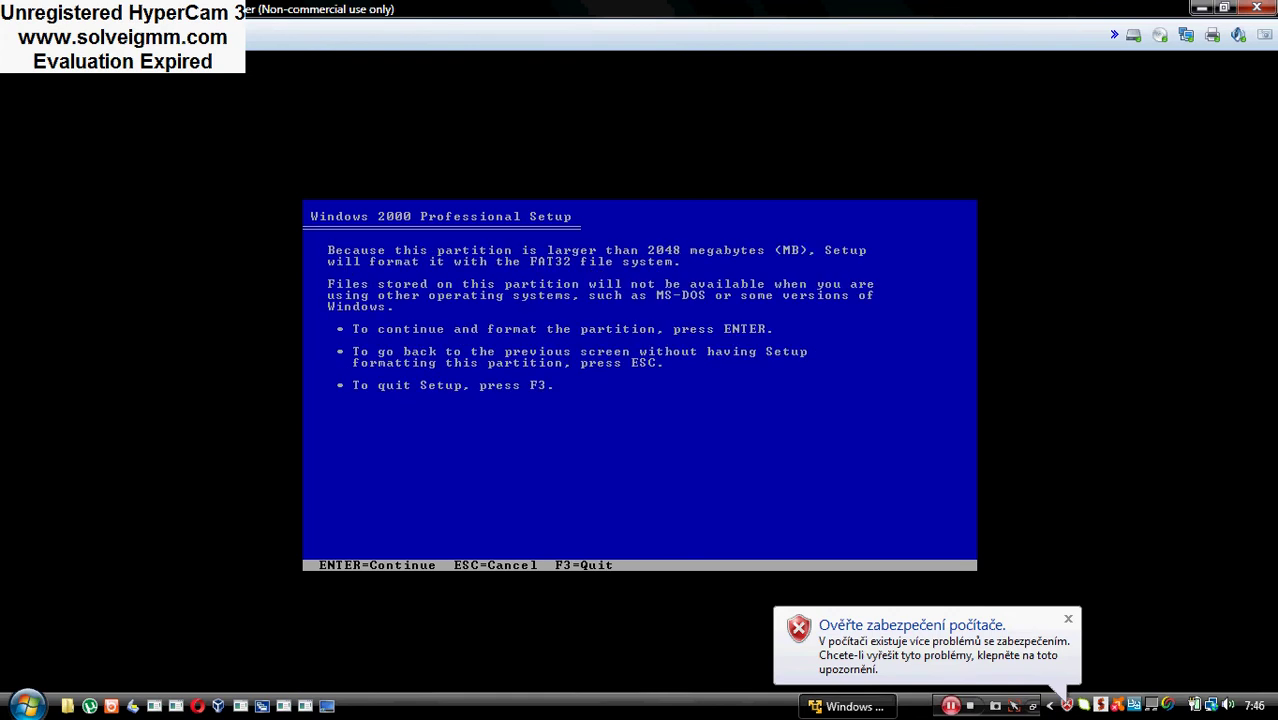
pyautogui.press('Return')
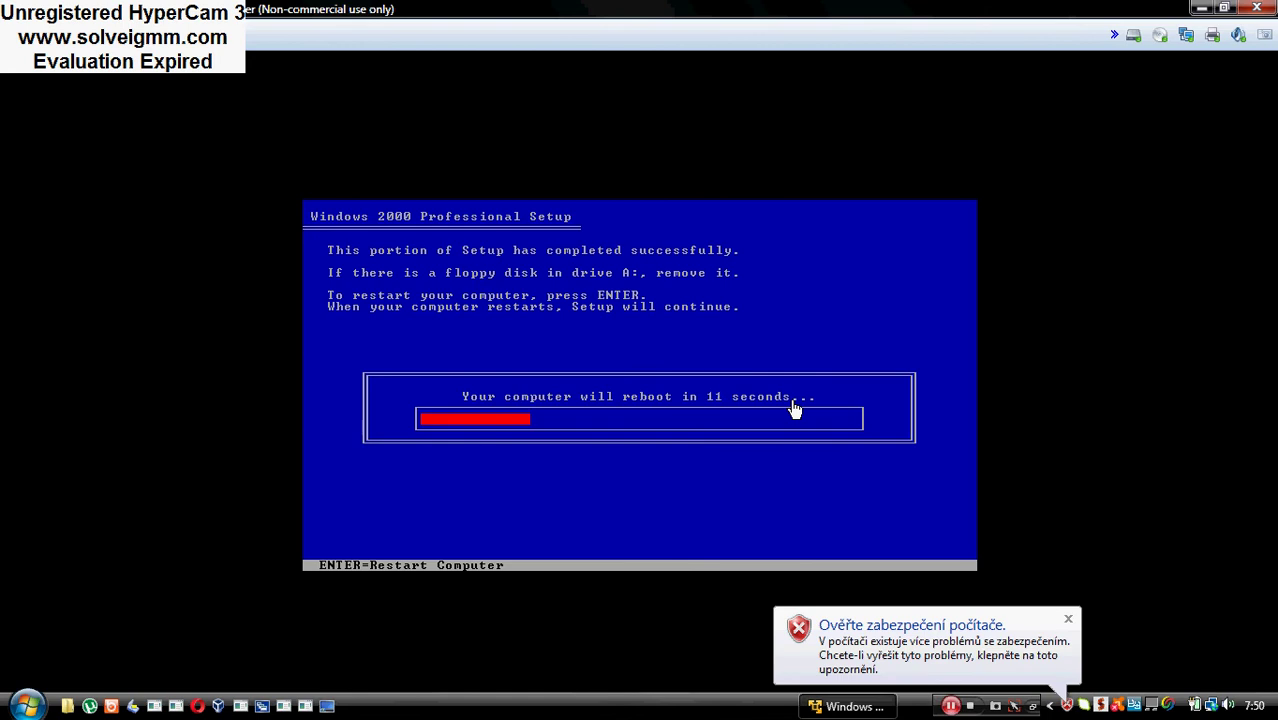
pyautogui.press('Return')
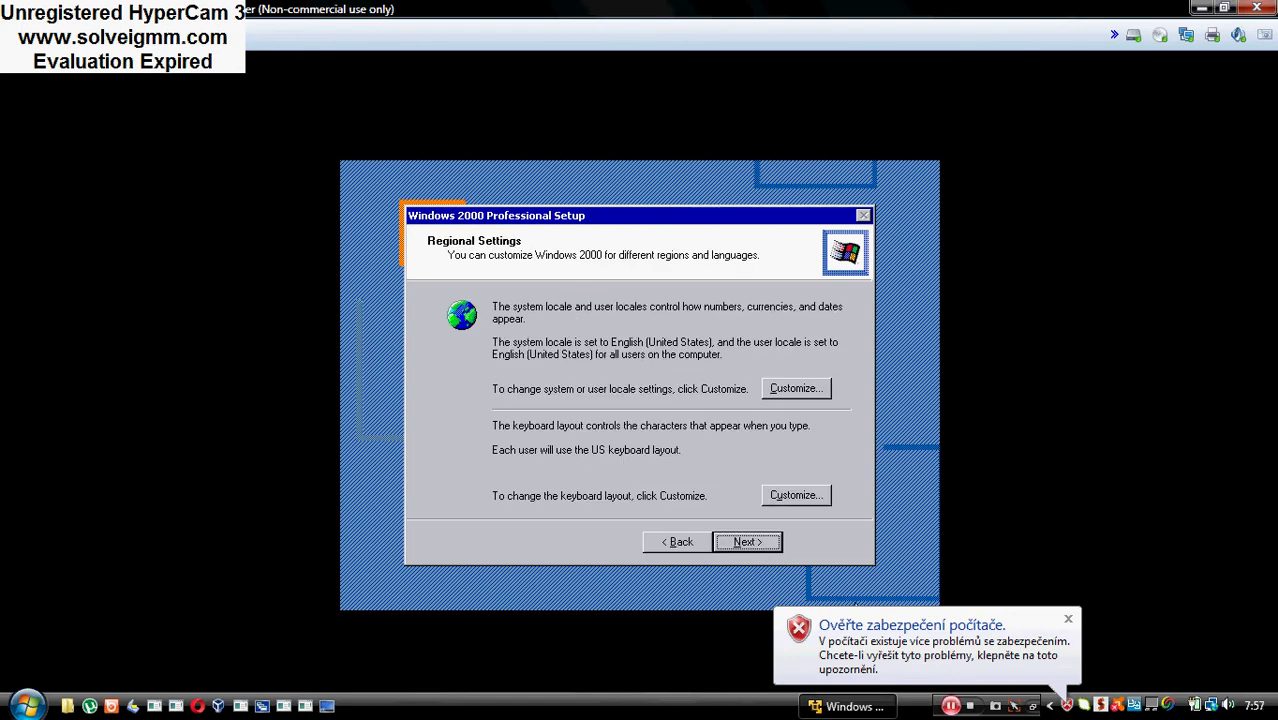
# Accept the default regional settings and enter the user's name, leaving the organization blank.
pyautogui.click(764, 549)
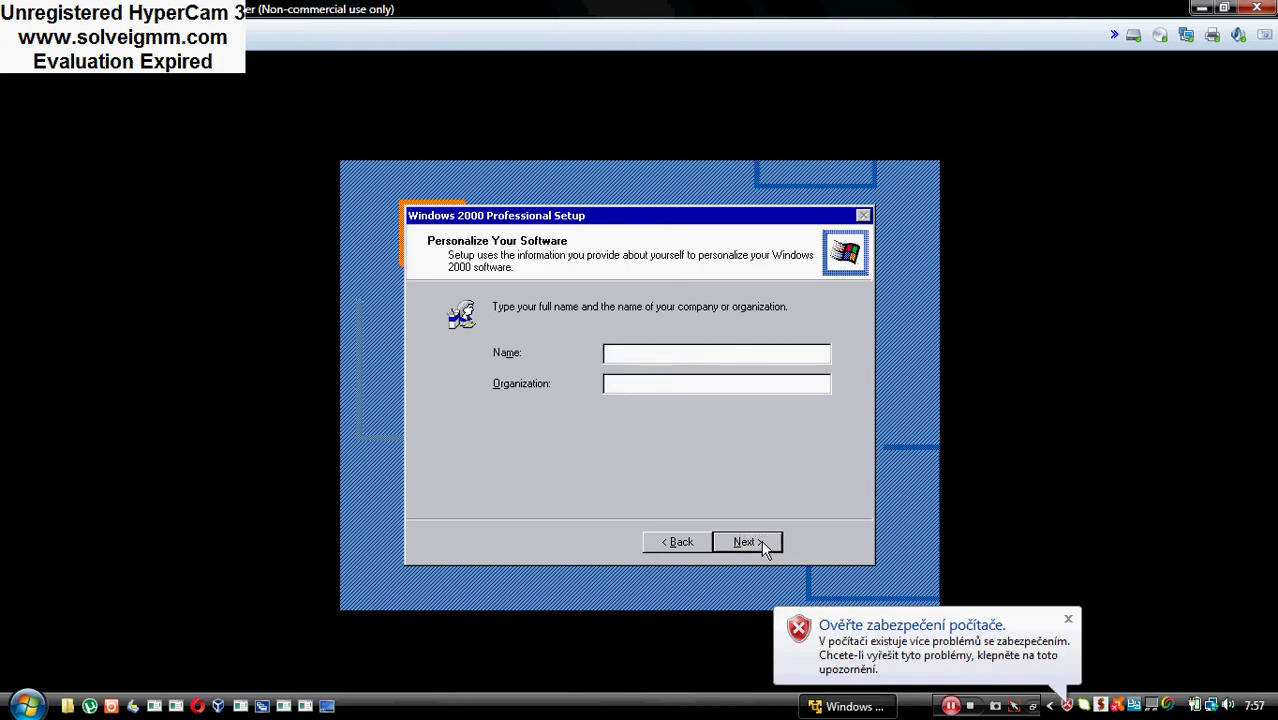
pyautogui.write('lexus')
pyautogui.press('BackSpace')
pyautogui.write('s')
pyautogui.click(761, 540)
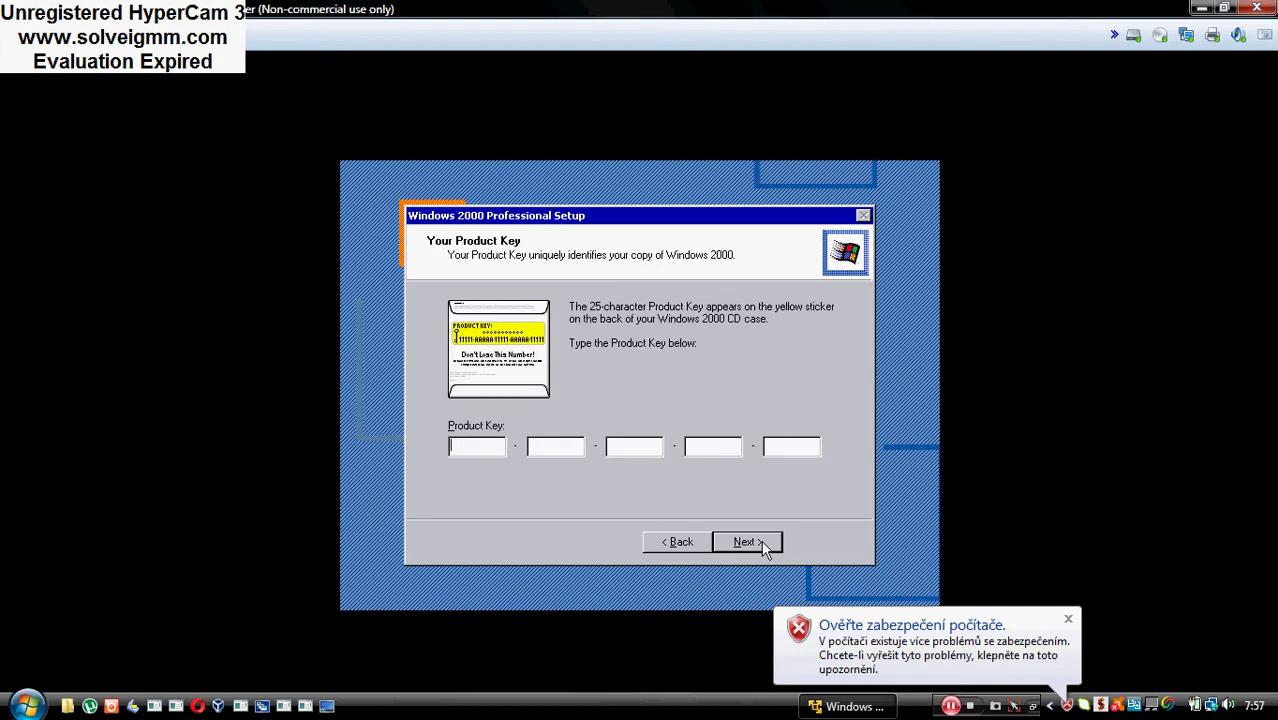
# Submit the Windows 2000 product key and continue to the computer name settings.
pyautogui.click(761, 540)
pyautogui.press('Return')
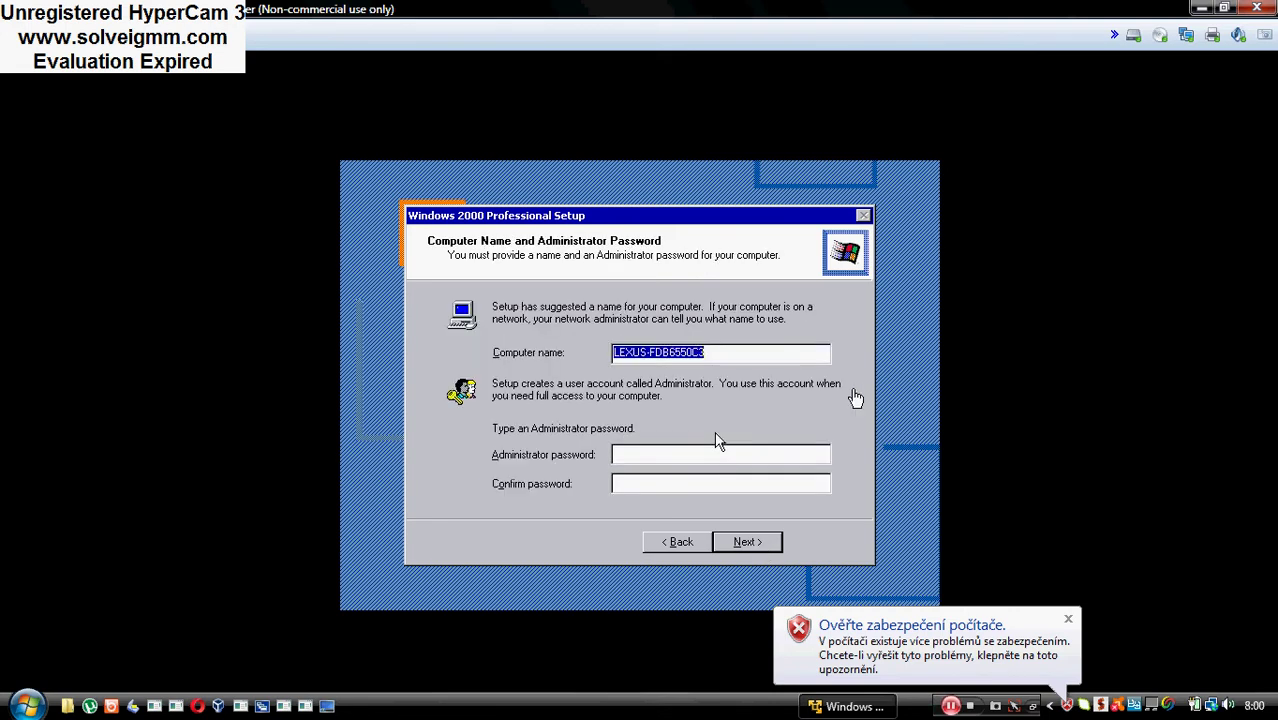
# Replace the random ending of the suggested computer name with PC and continue with a blank administrator password.
pyautogui.click(797, 352)
pyautogui.press('BackSpace')
pyautogui.press('BackSpace')
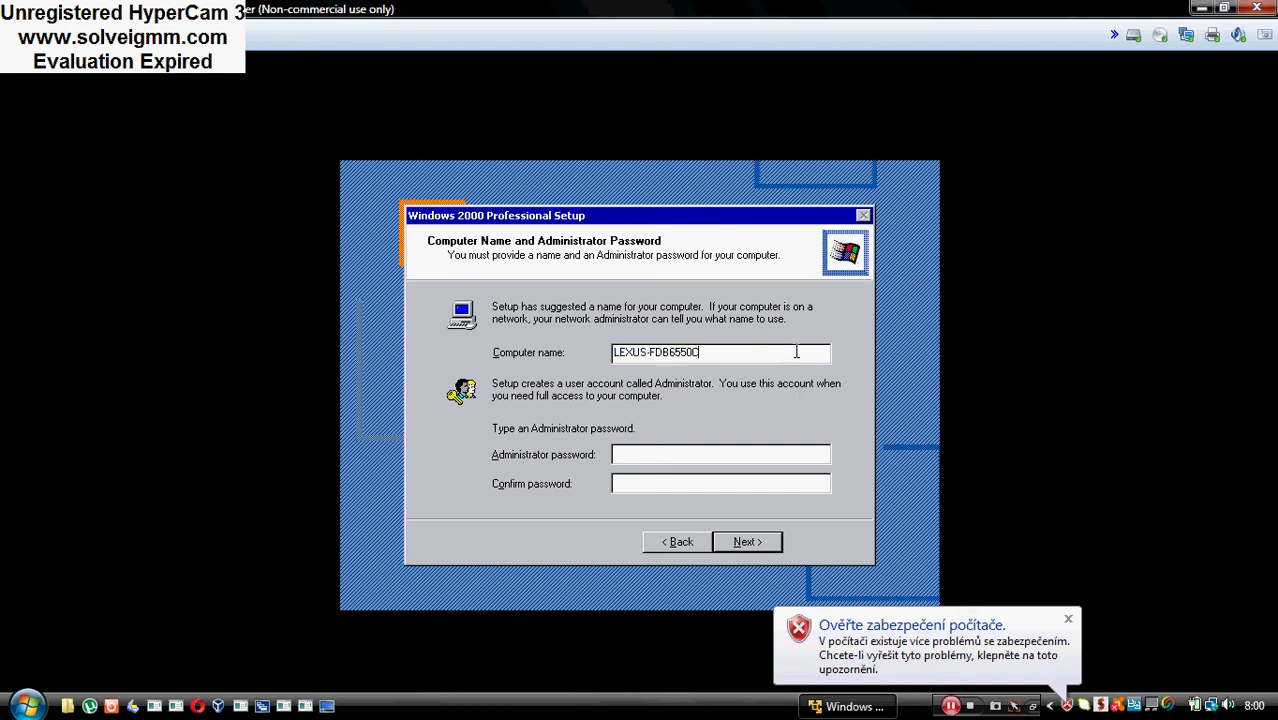
pyautogui.press('BackSpace')
pyautogui.press('BackSpace')
pyautogui.press('BackSpace')
pyautogui.press('BackSpace')
pyautogui.press('BackSpace')
pyautogui.press('BackSpace')
pyautogui.press('BackSpace')
pyautogui.write('PC')
pyautogui.press('Return')
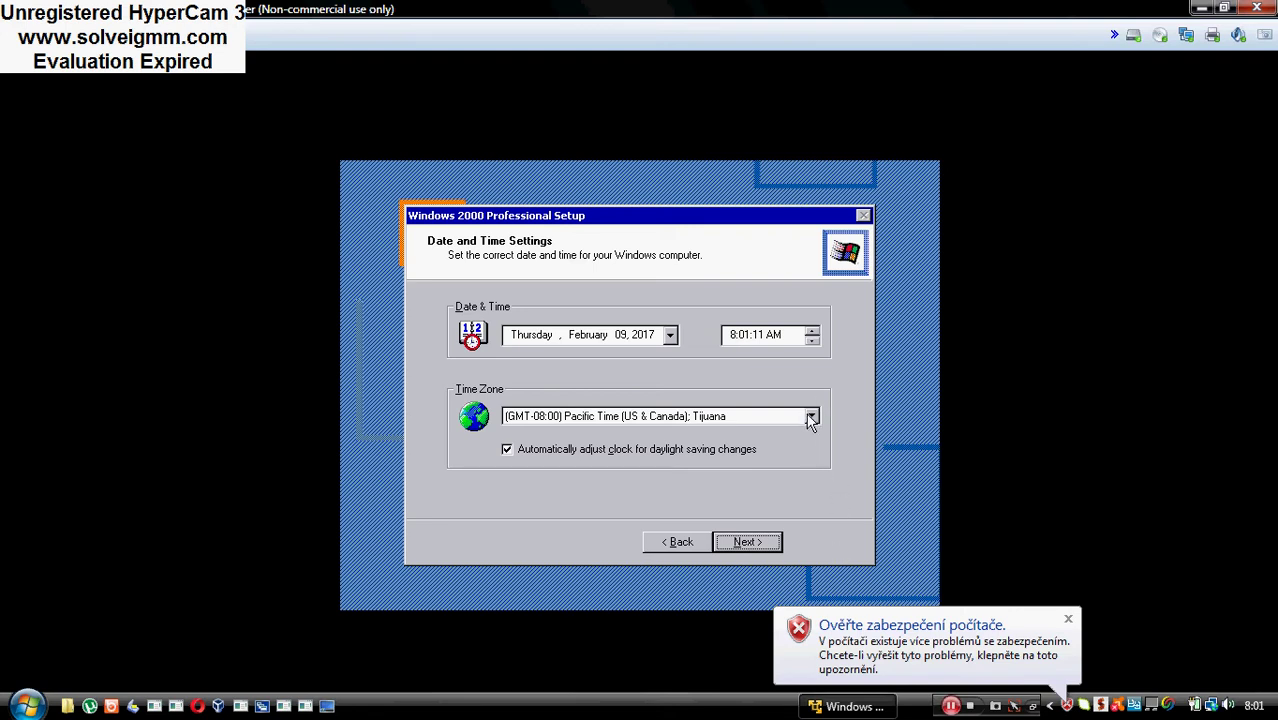
# Accept the date and time settings, then use typical network settings with the workgroup WORKGROUP and no domain.
pyautogui.press('Return')
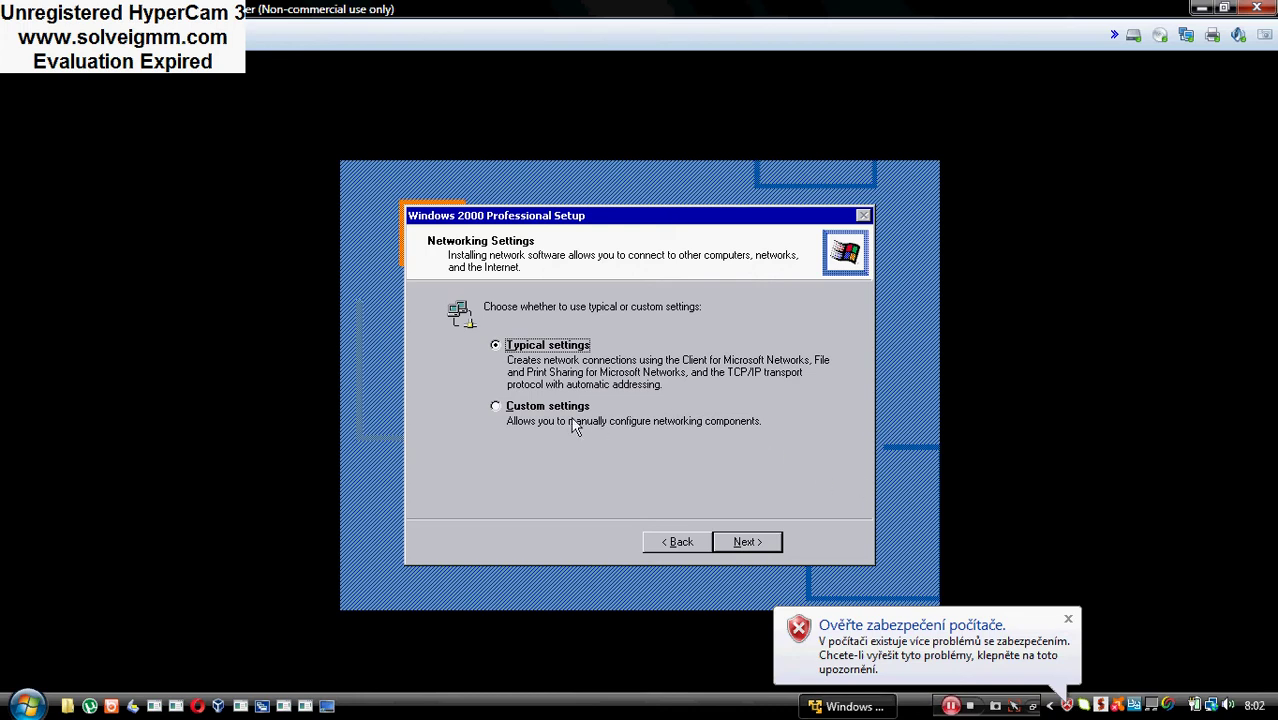
pyautogui.click(778, 541)
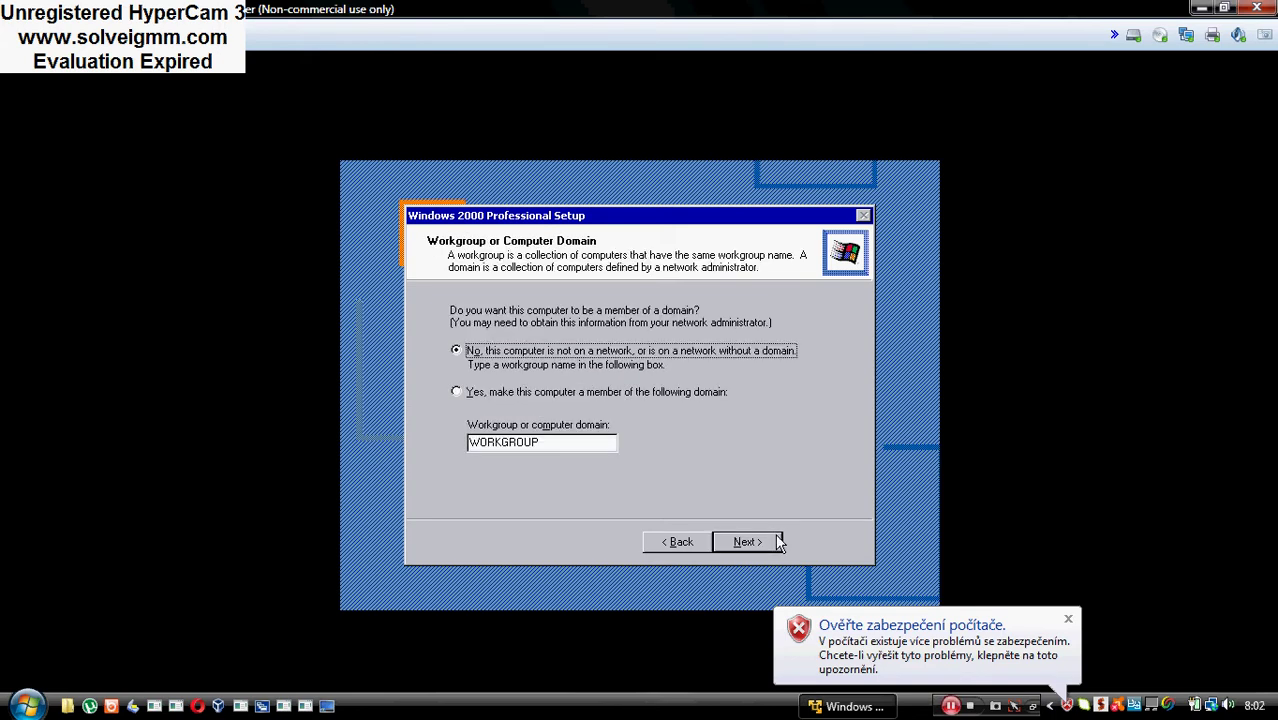
pyautogui.click(778, 541)
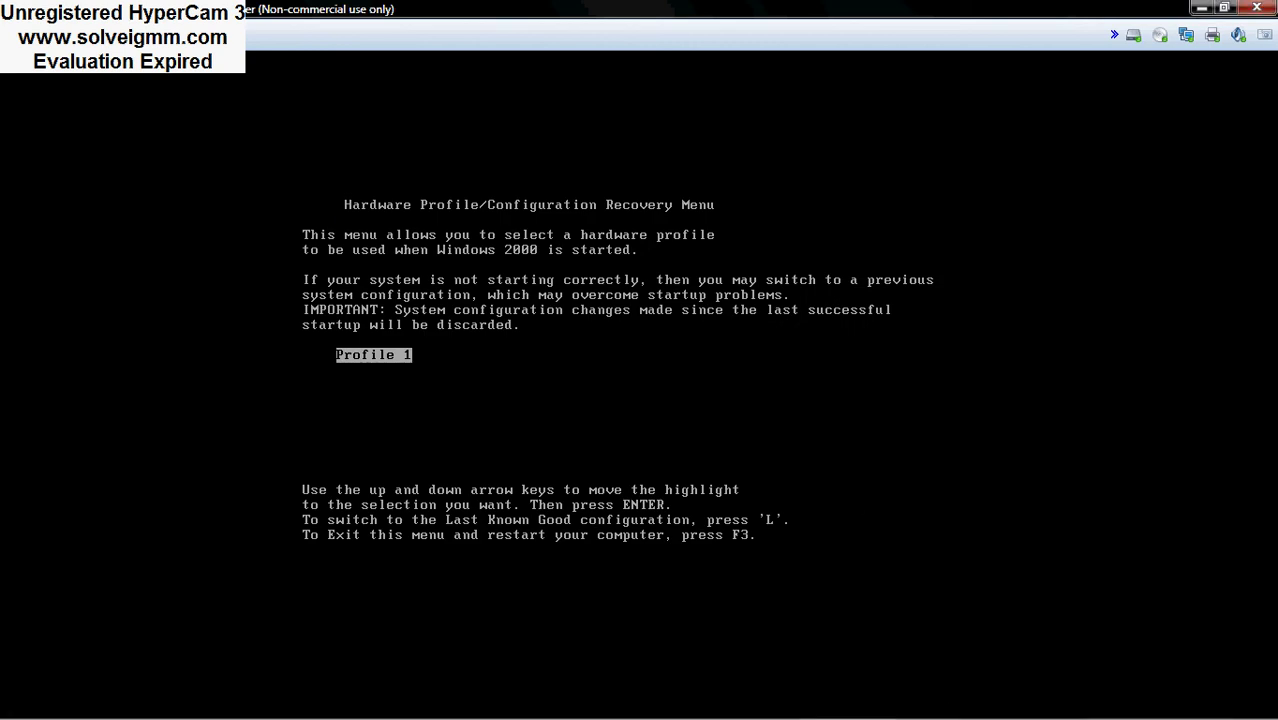
# Start Windows 2000 with hardware Profile 1 and complete the Network Identification Wizard with its default choices.
pyautogui.press('Return')
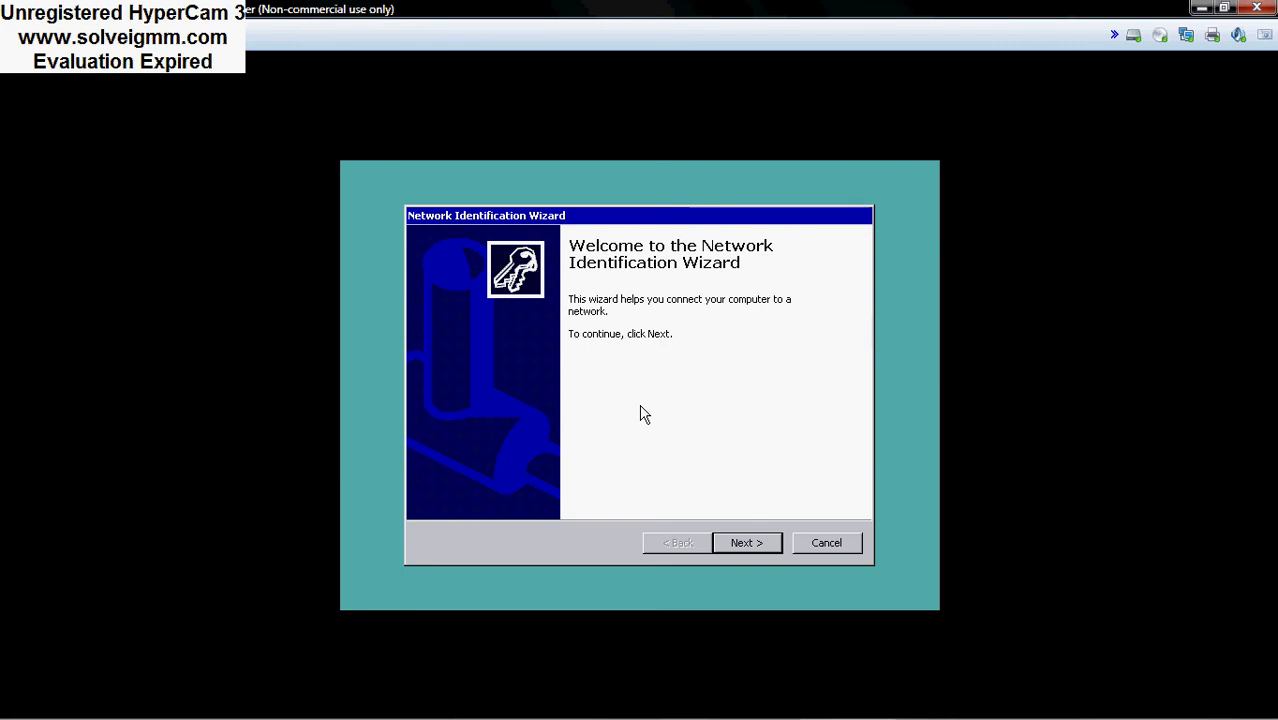
pyautogui.click(750, 543)
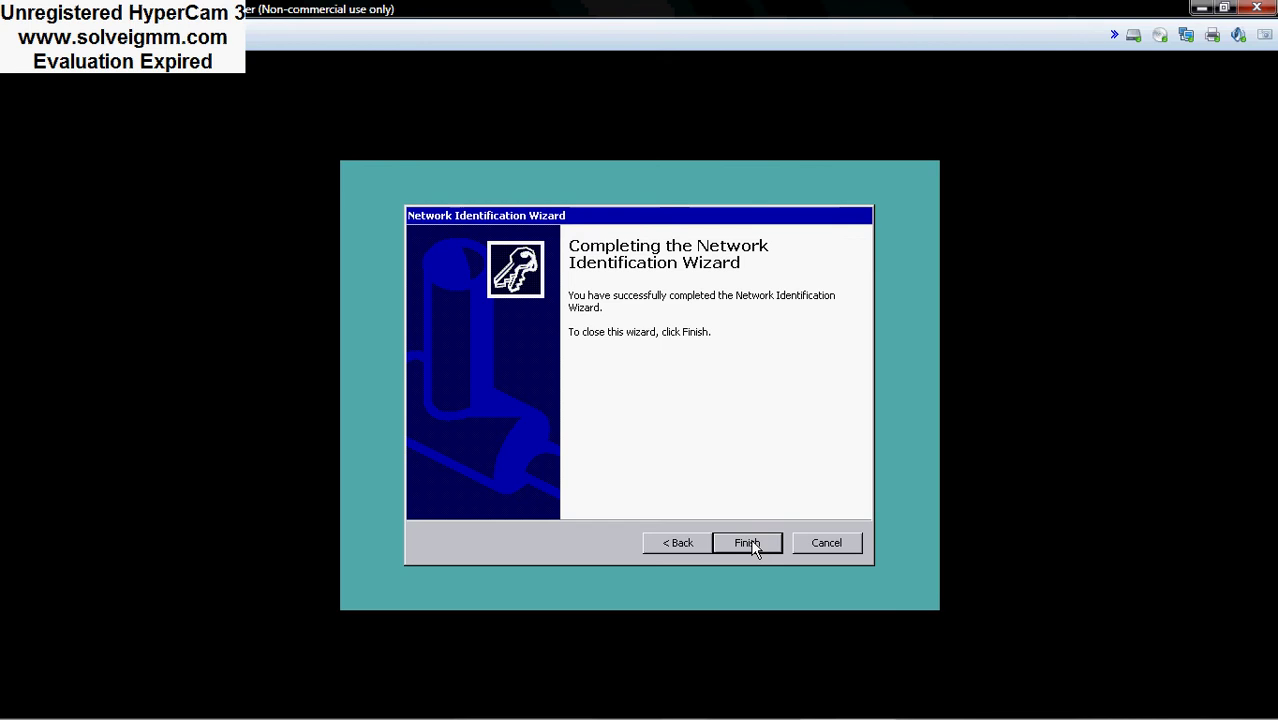
pyautogui.click(748, 543)
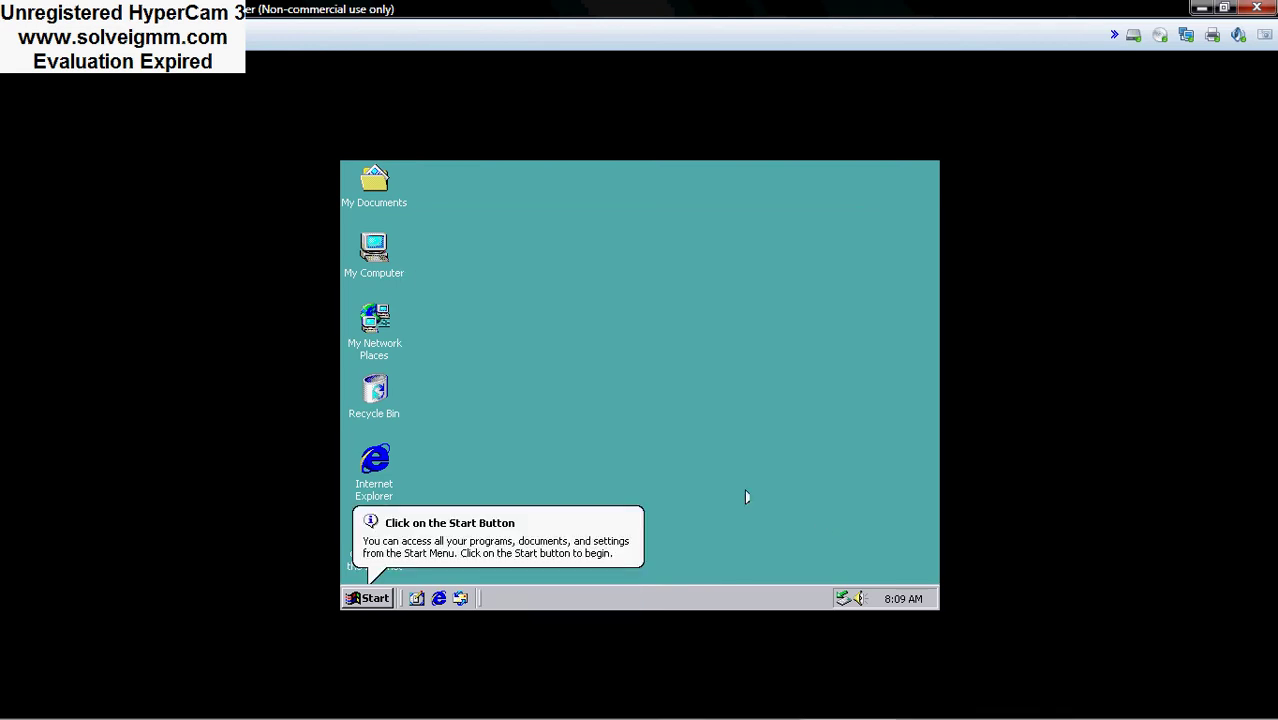
# Set Internet Explorer and Windows Media Player as default programs and stop showing Outlook Express in the program access defaults.
pyautogui.click(375, 599)
pyautogui.click(388, 601)
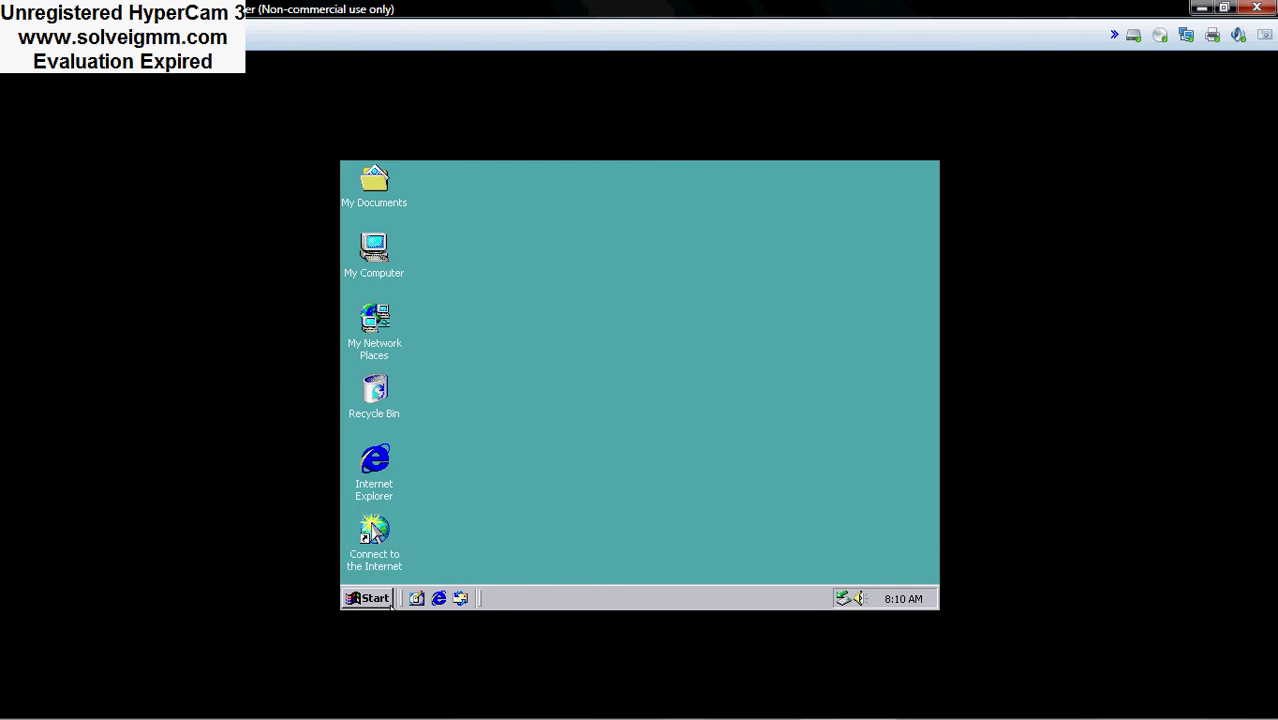
pyautogui.click(390, 606)
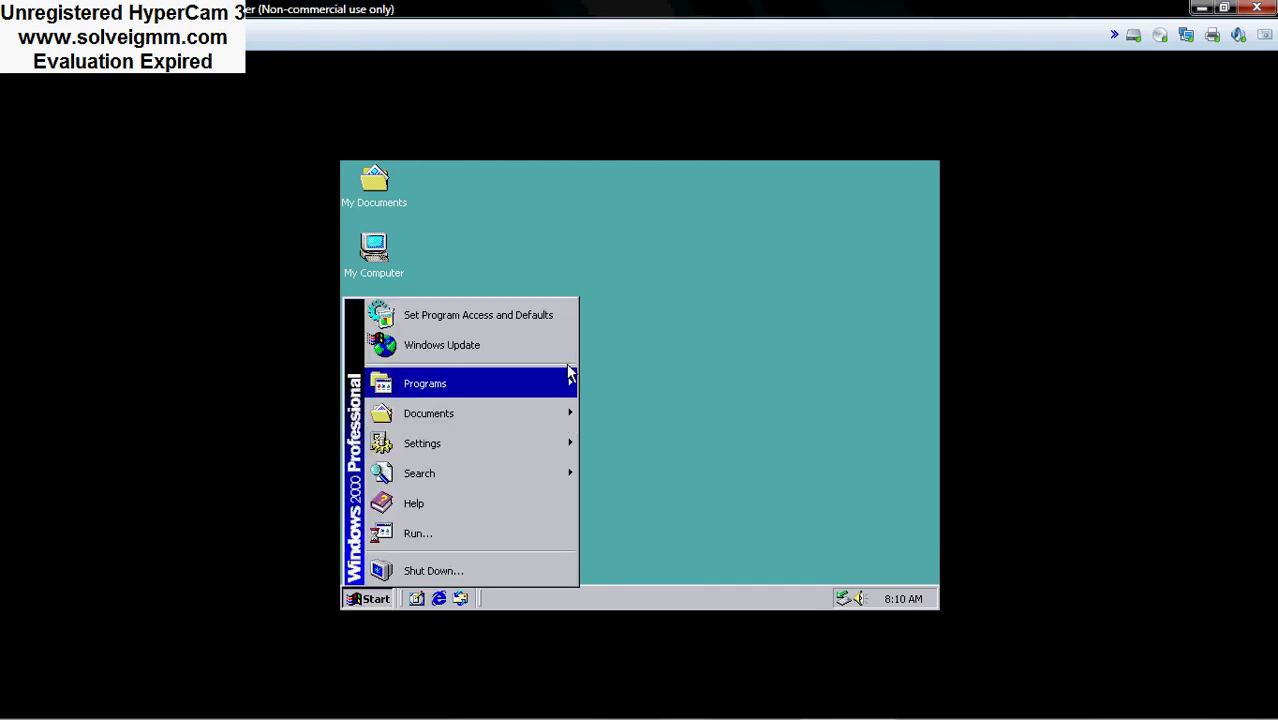
pyautogui.click(527, 318)
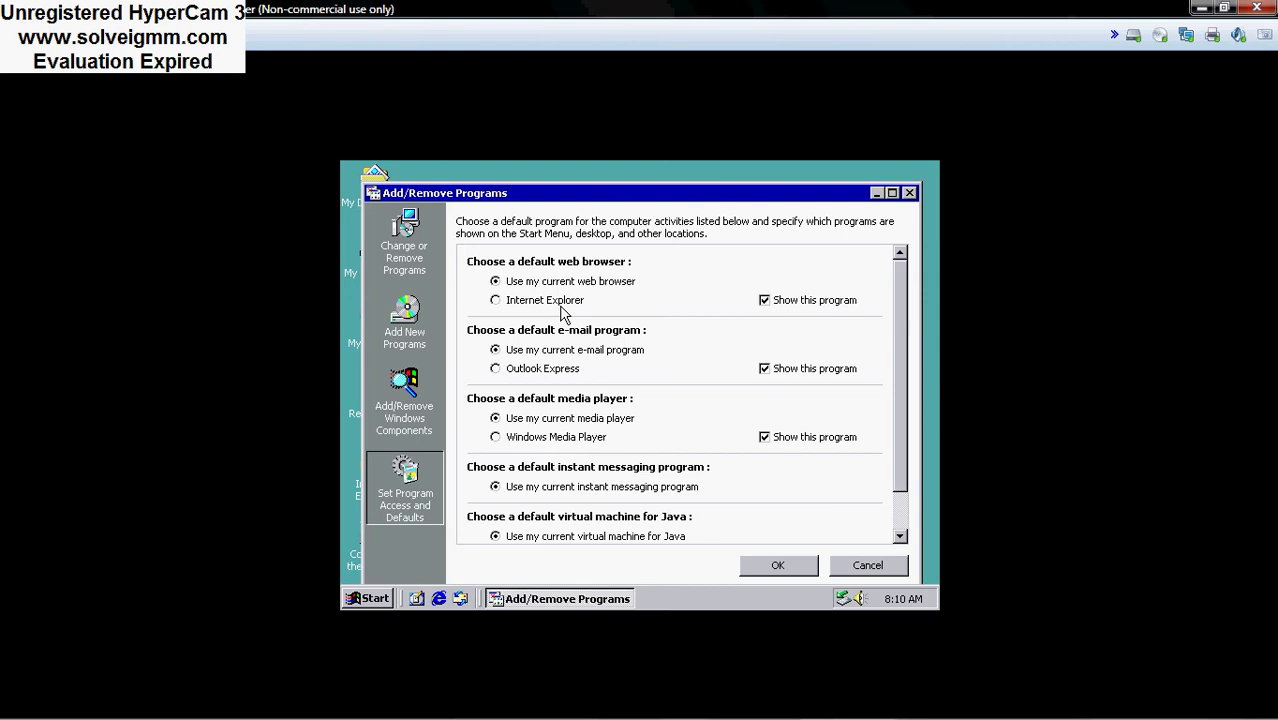
pyautogui.click(559, 306)
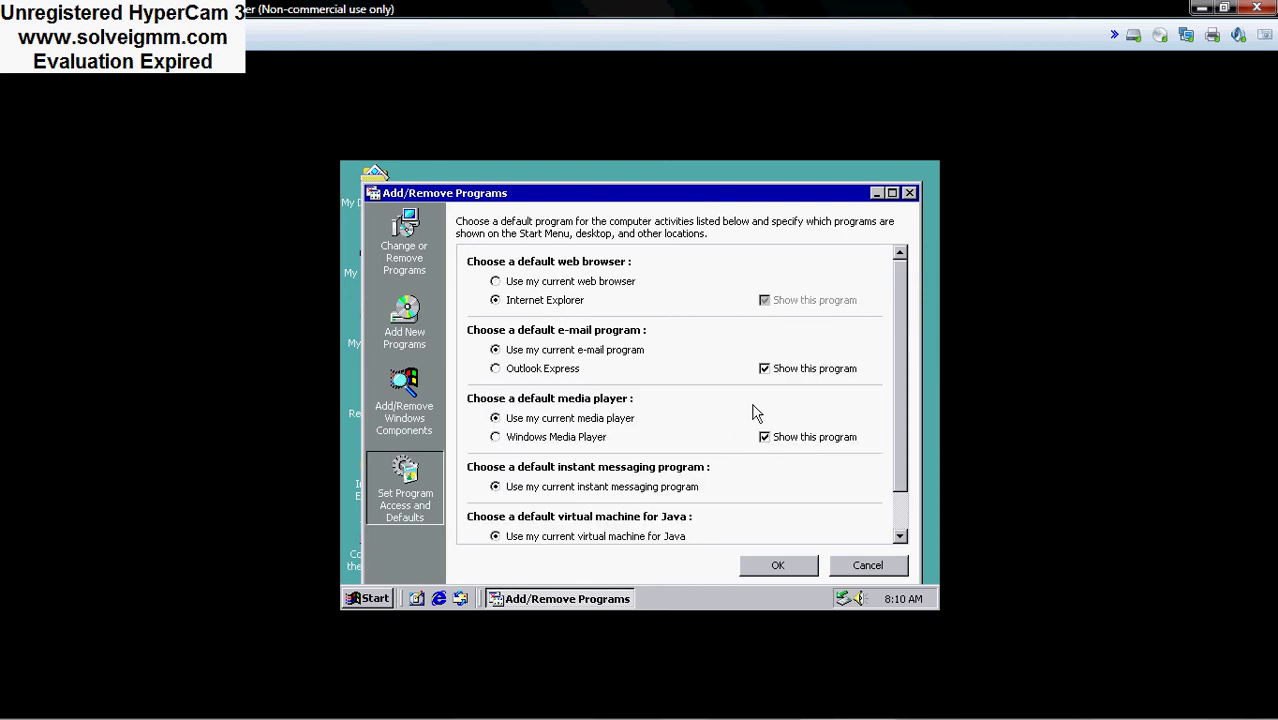
pyautogui.click(768, 370)
pyautogui.click(583, 441)
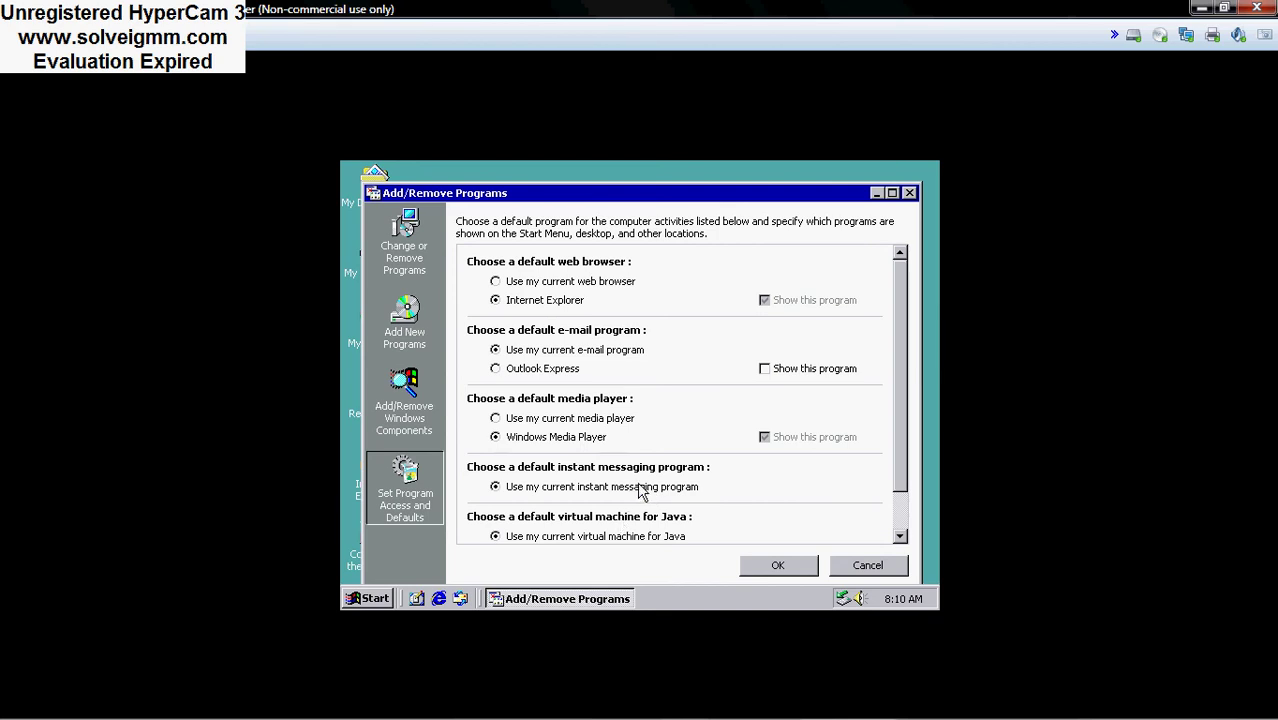
pyautogui.click(779, 567)
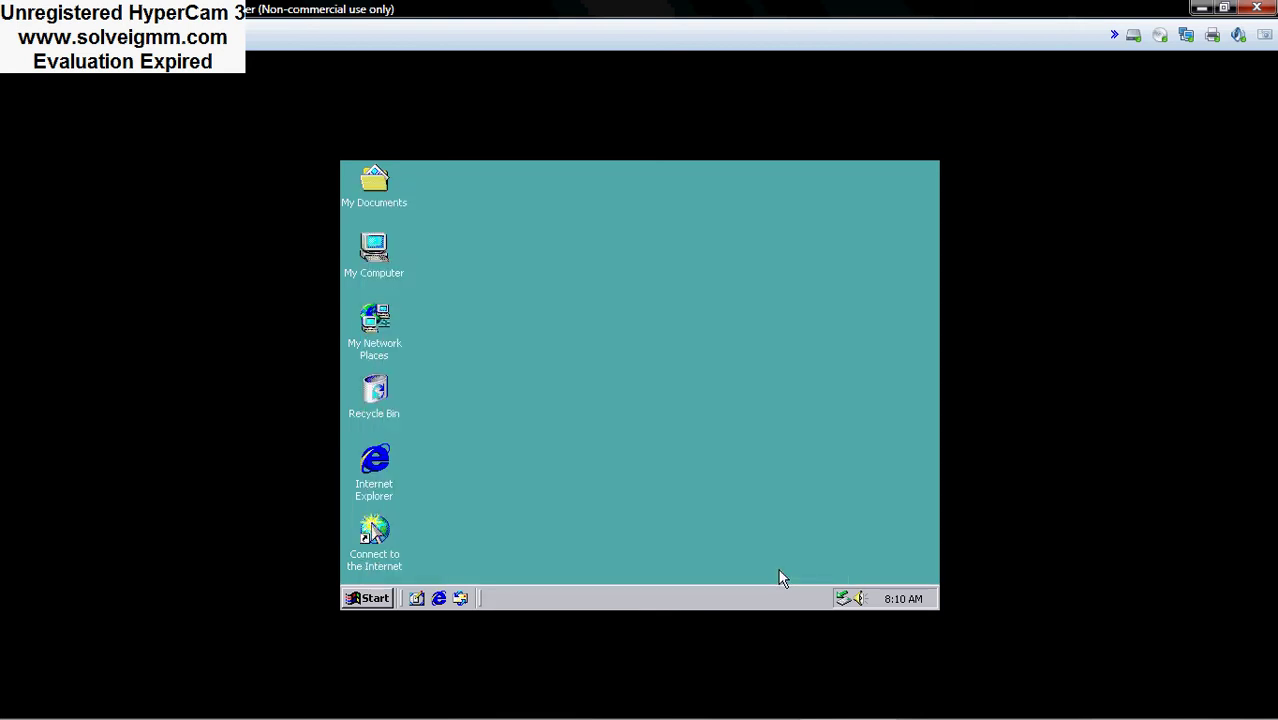
# Try to change the display's screen area to 800 by 600 pixels.
pyautogui.rightClick(540, 422)
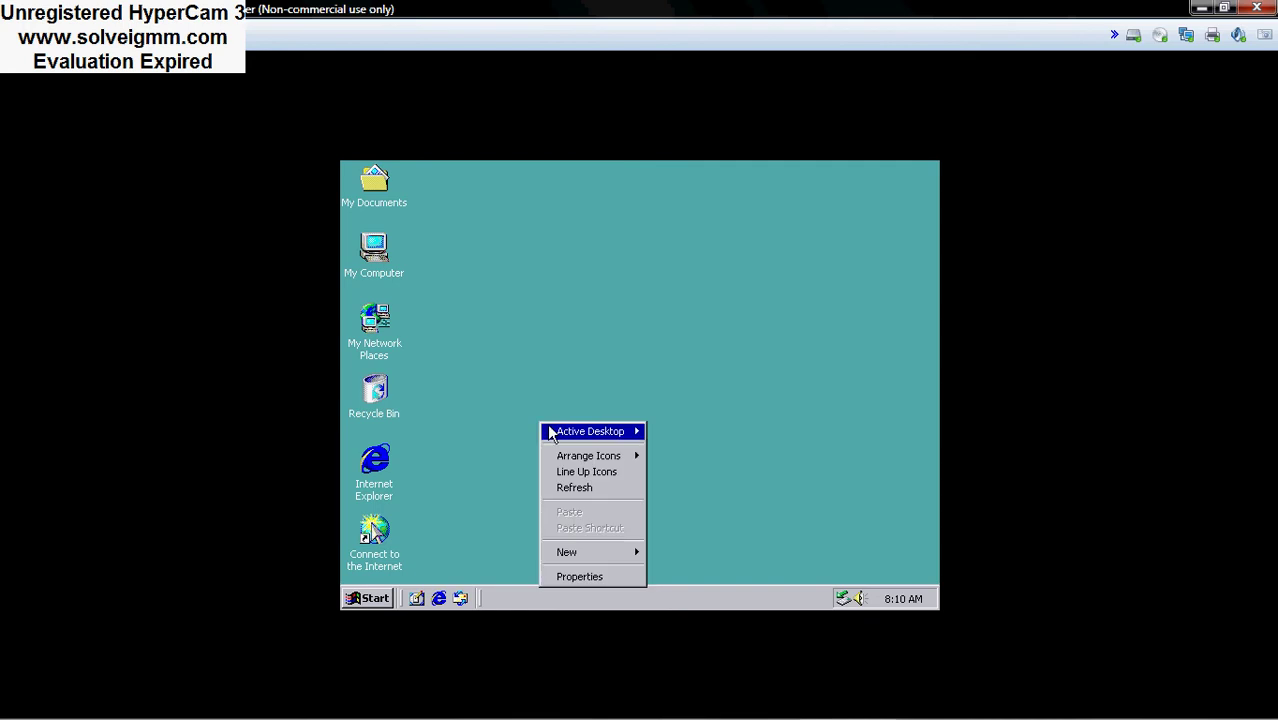
pyautogui.click(580, 577)
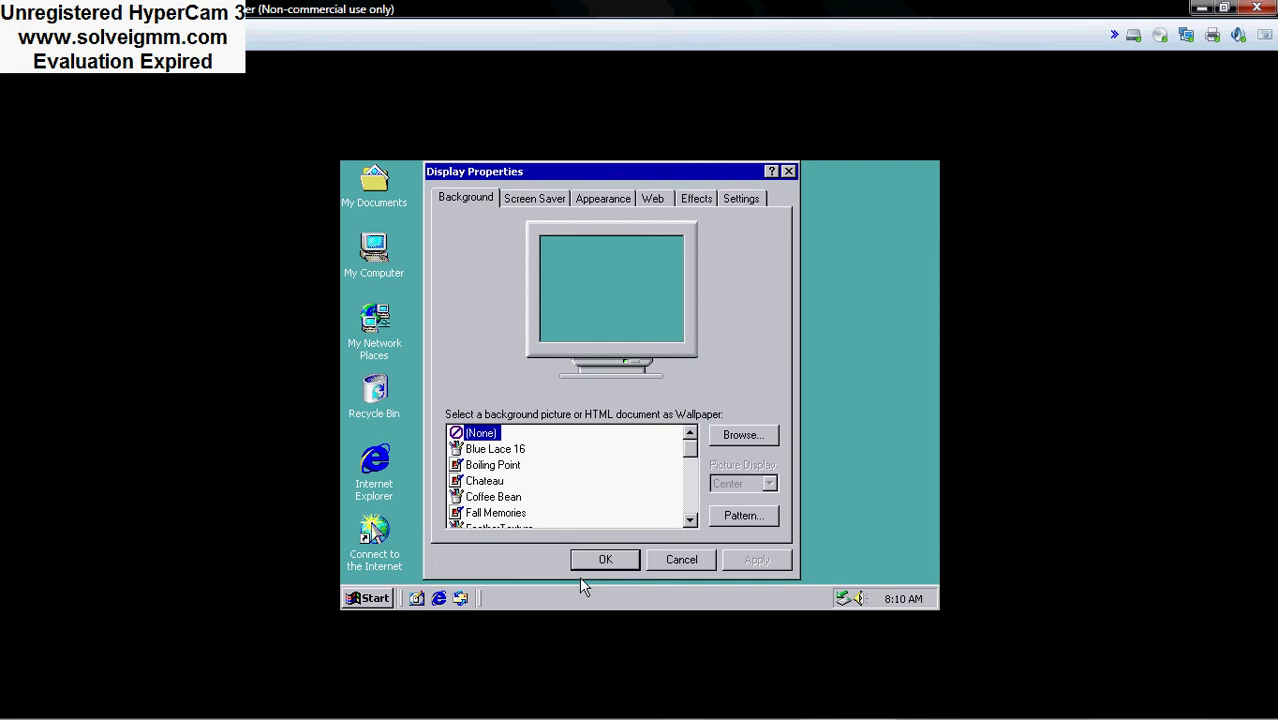
pyautogui.click(741, 199)
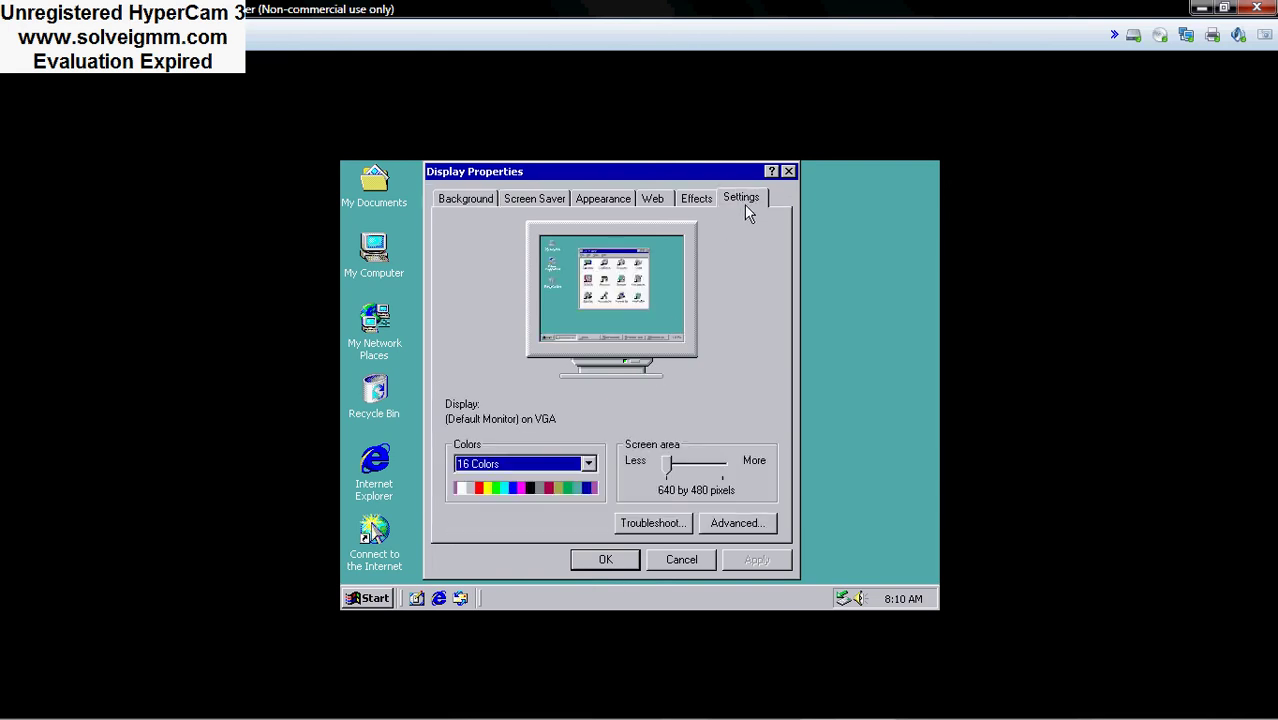
pyautogui.click(703, 468)
pyautogui.click(757, 559)
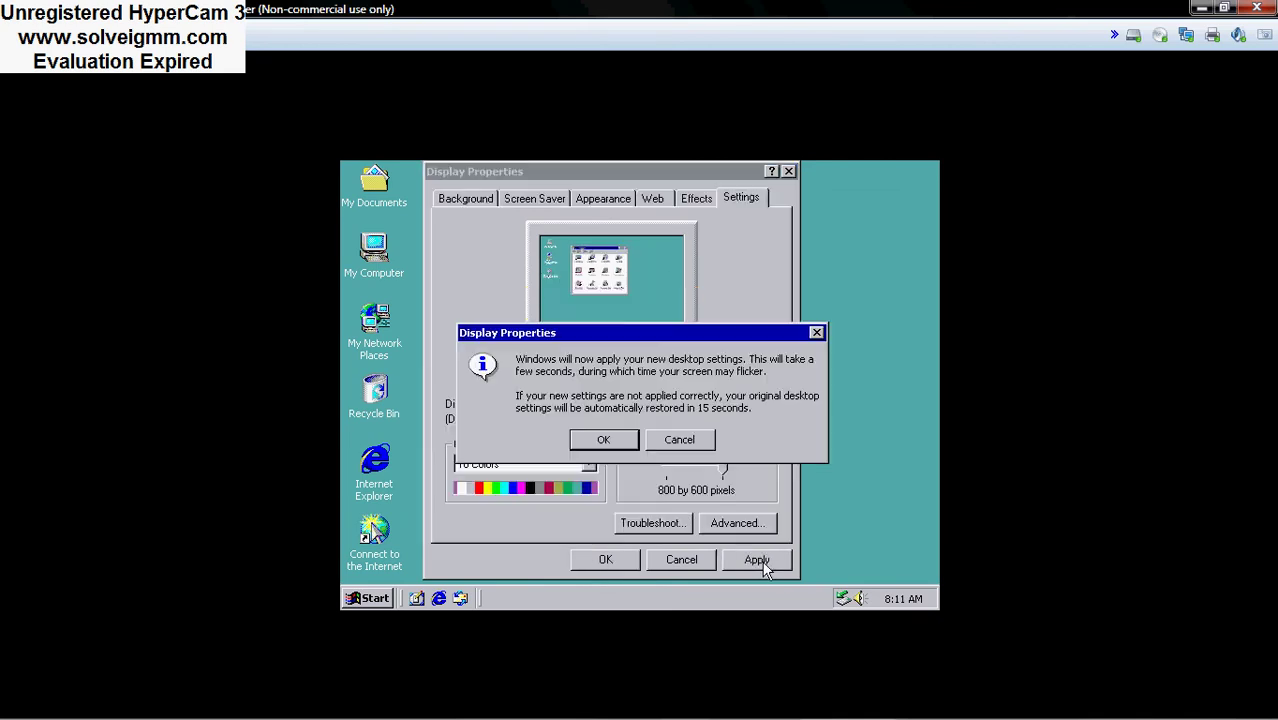
pyautogui.click(604, 444)
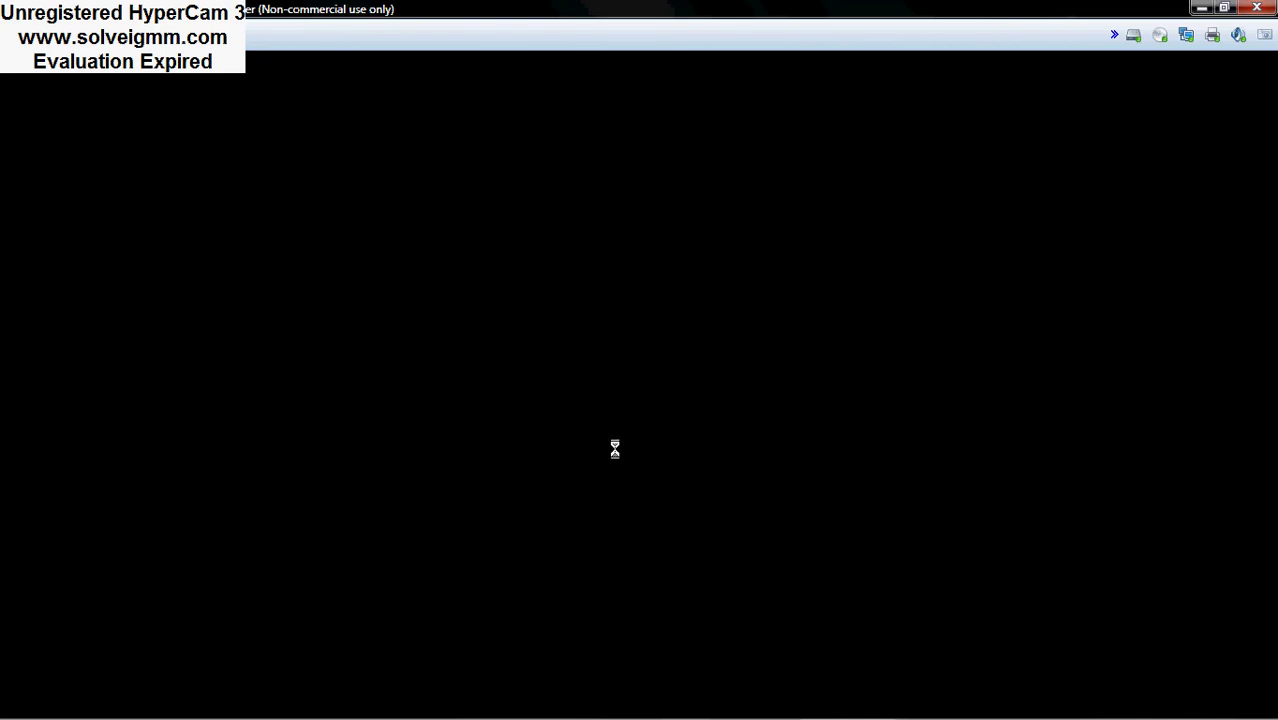
pyautogui.click(655, 314)
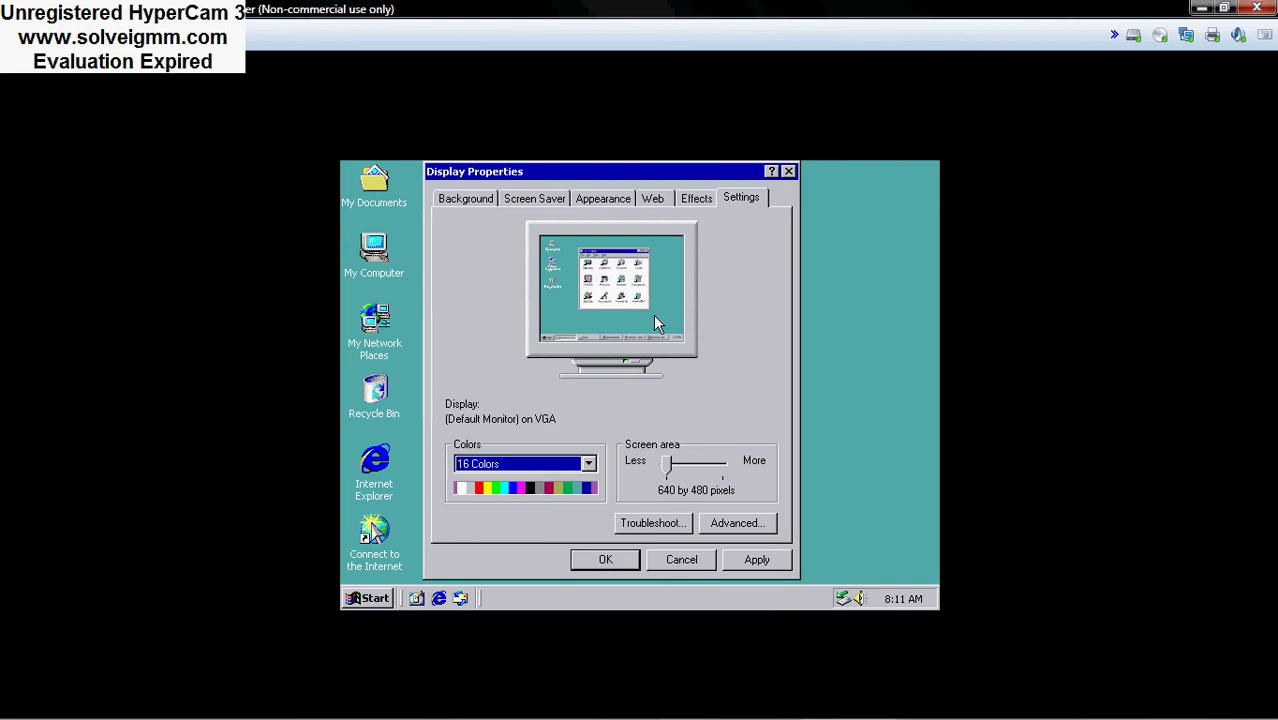
pyautogui.click(662, 461)
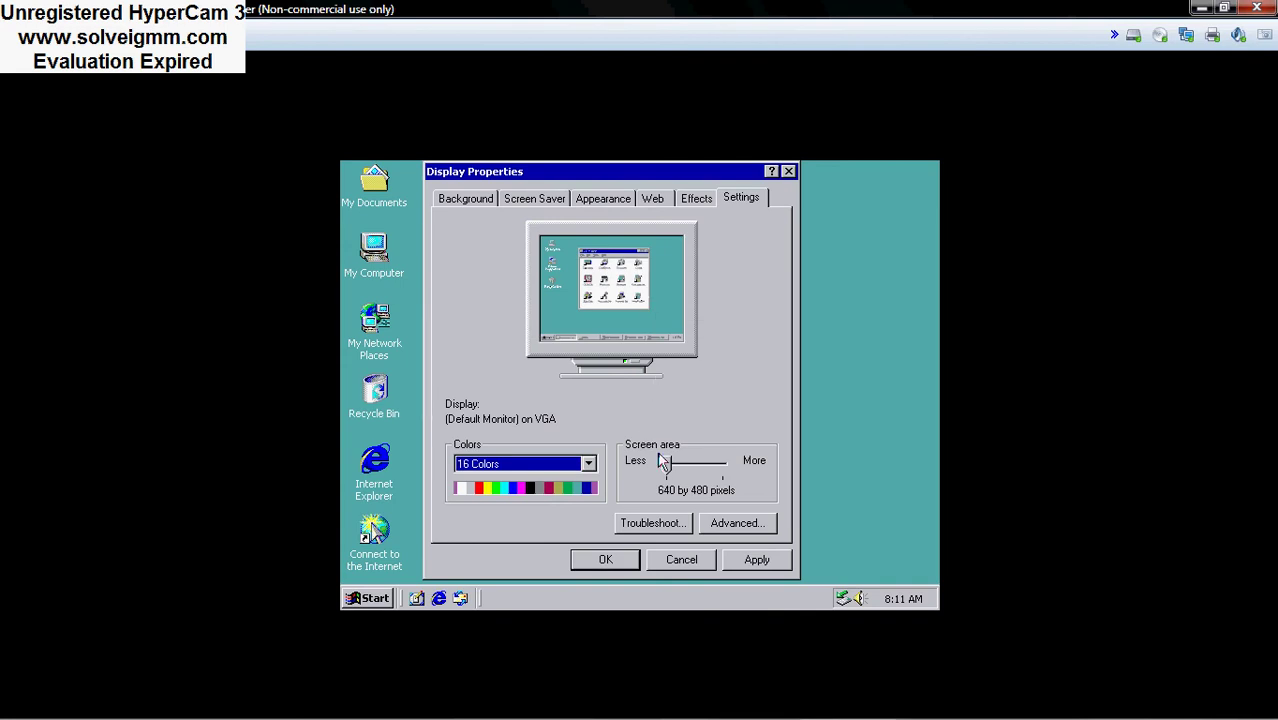
pyautogui.click(678, 562)
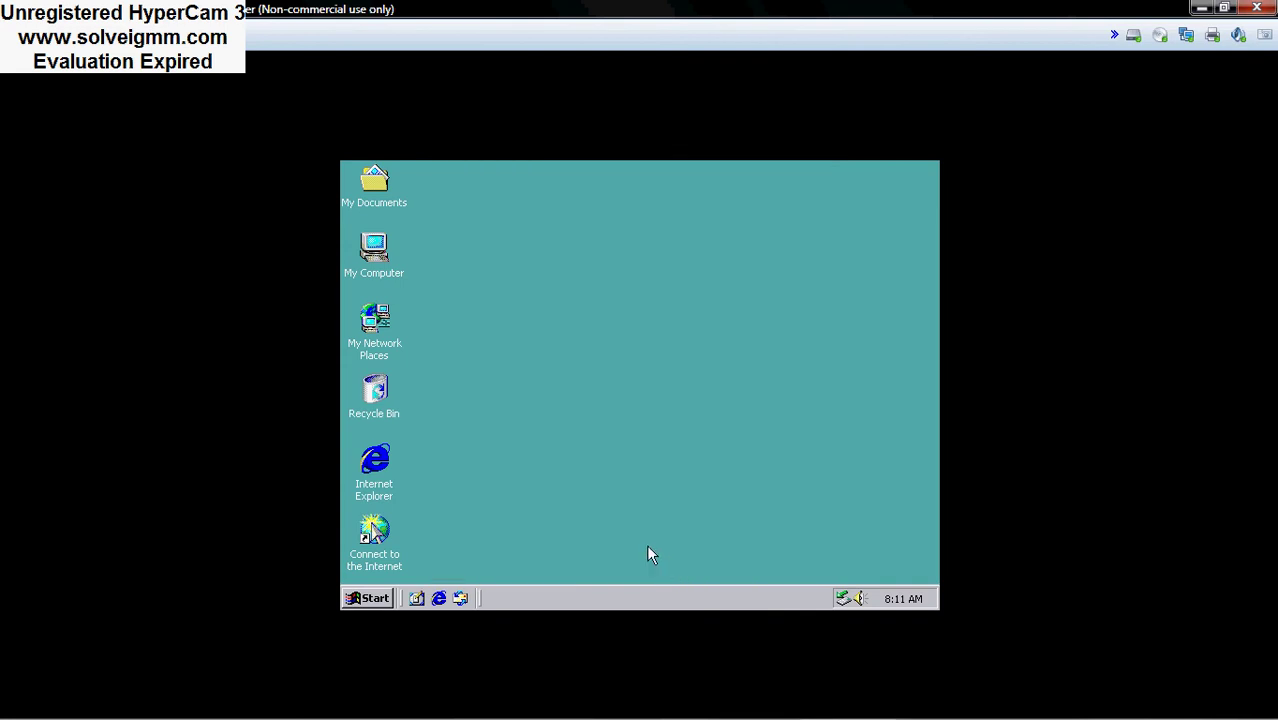
# Open the desktop's display properties, choose the Beziers screen saver and preview it full screen.
pyautogui.rightClick(621, 321)
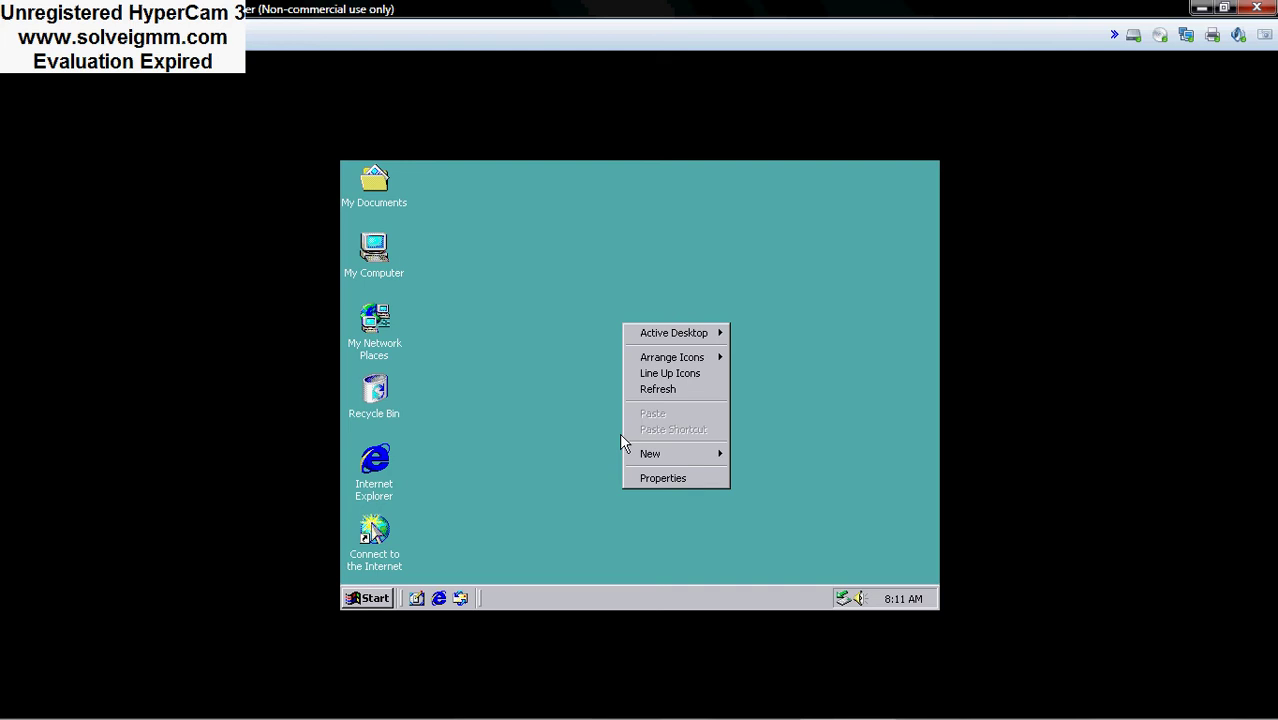
pyautogui.click(652, 478)
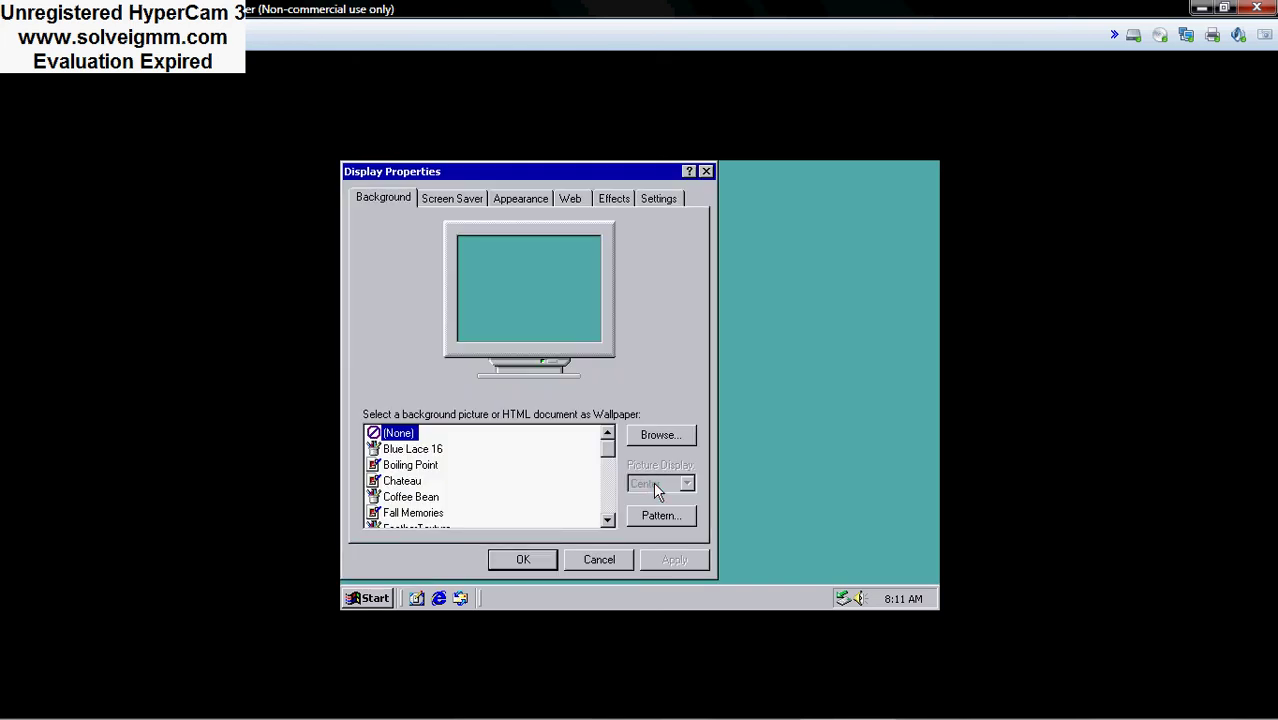
pyautogui.click(456, 203)
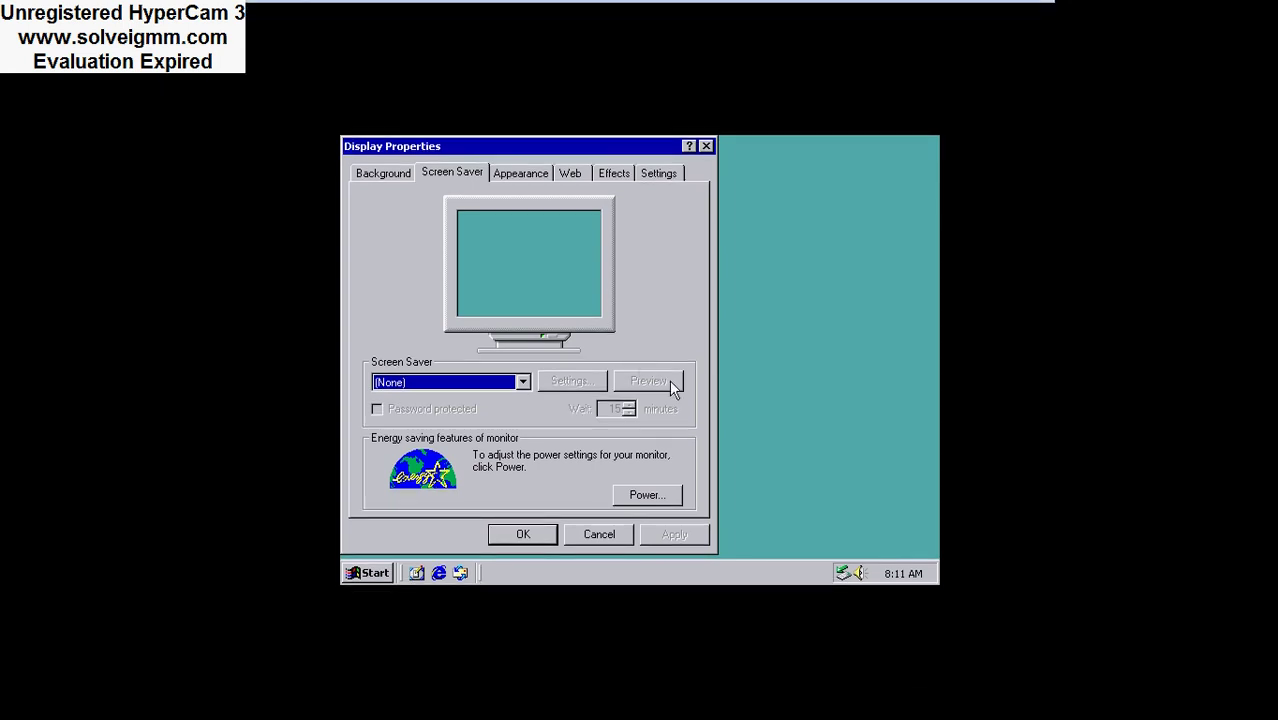
pyautogui.click(515, 382)
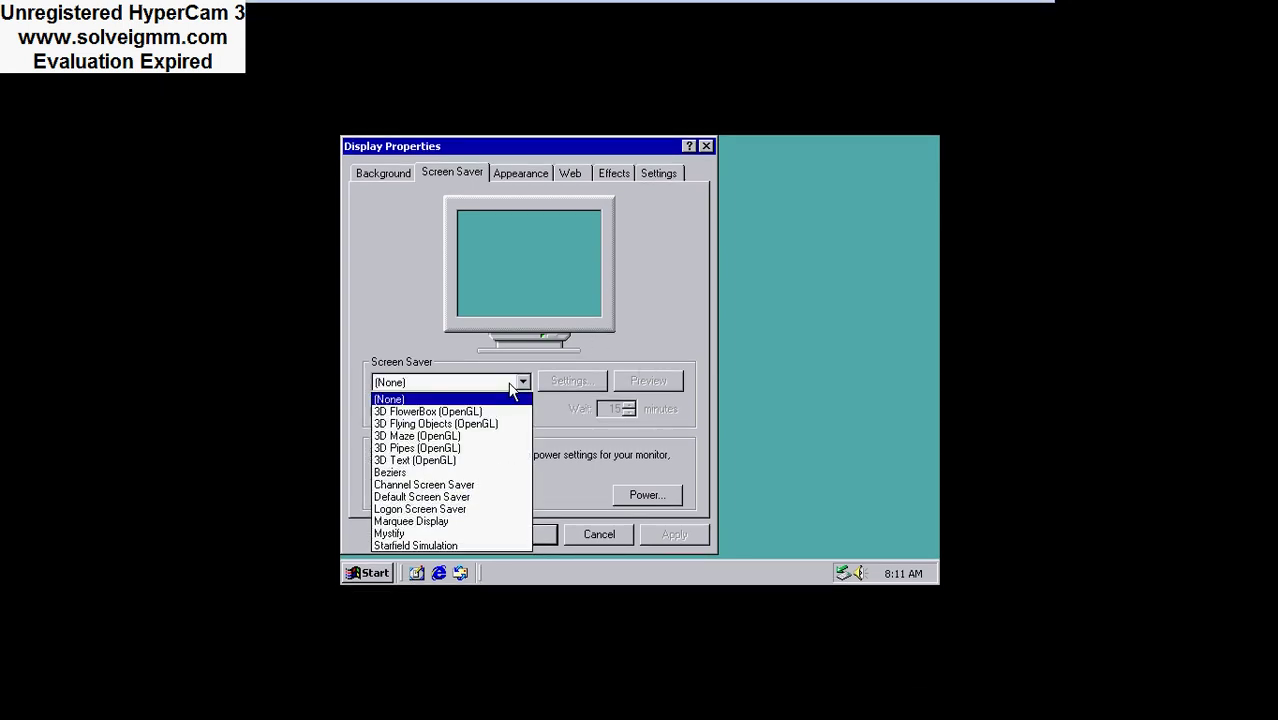
pyautogui.click(499, 476)
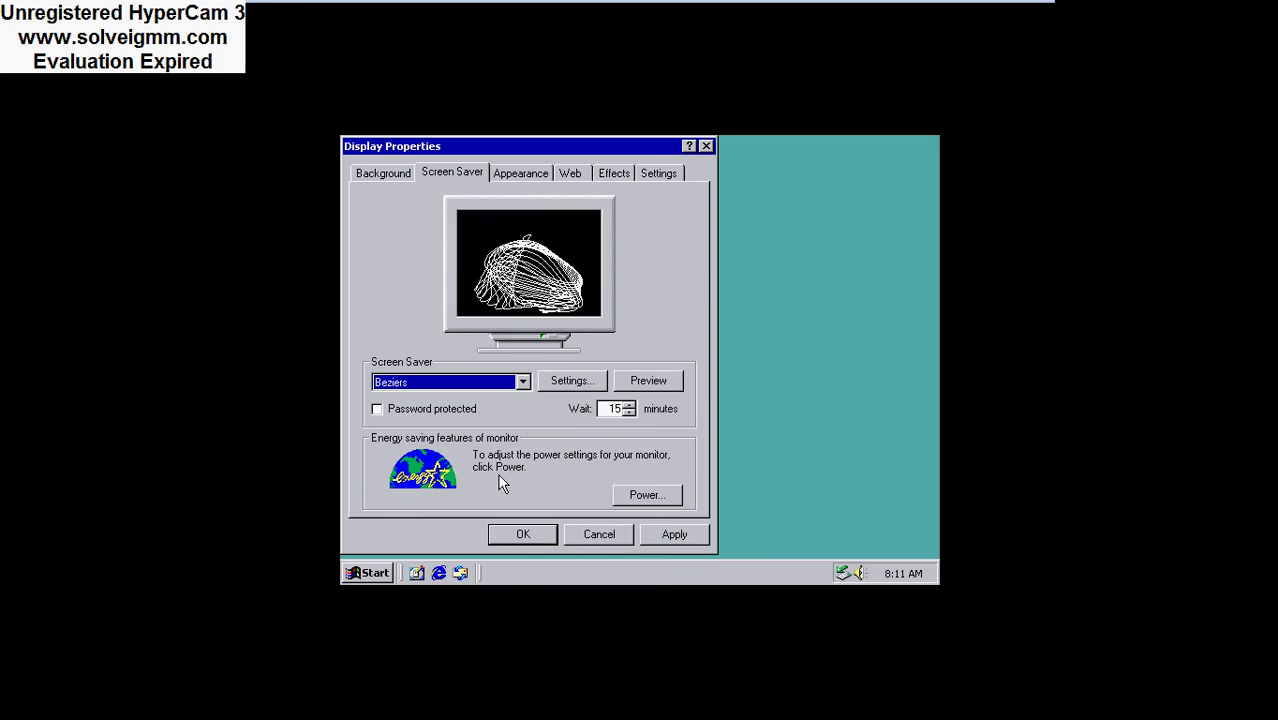
pyautogui.click(651, 379)
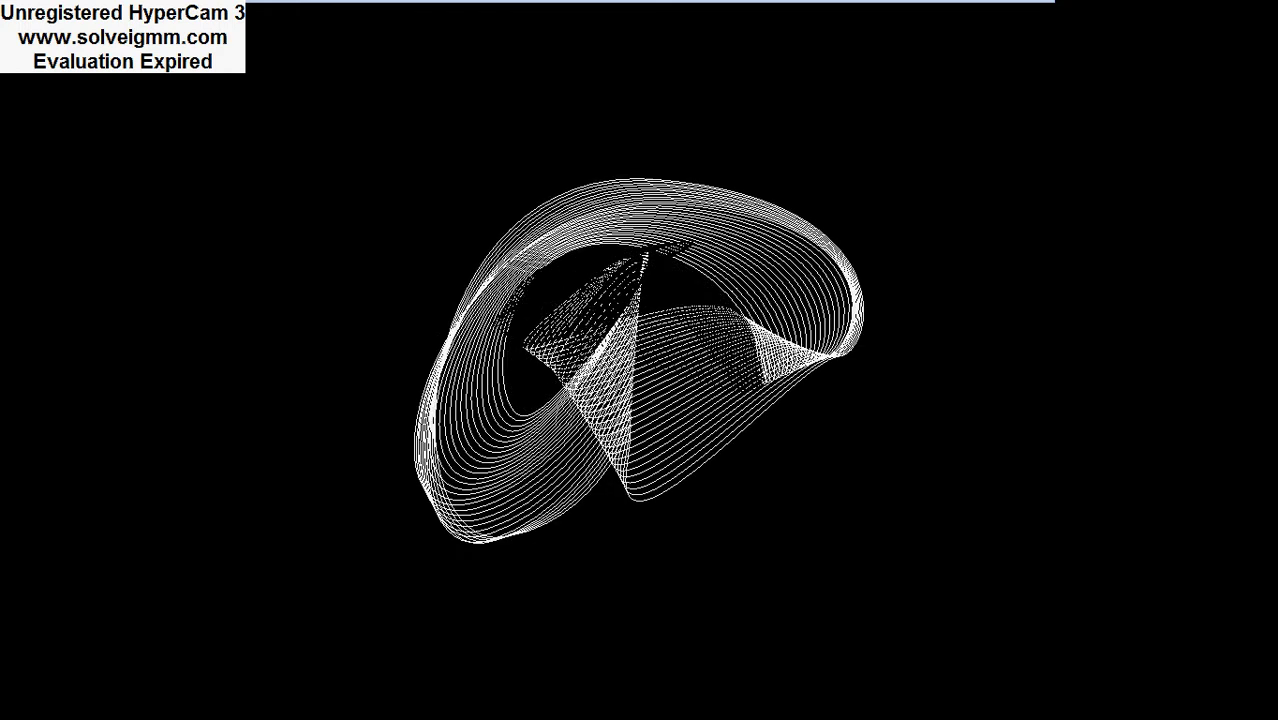
pyautogui.moveTo(628, 177)
# Preview the Channel Screen Saver and the Default Screen Saver full screen, one after the other.
pyautogui.click(461, 383)
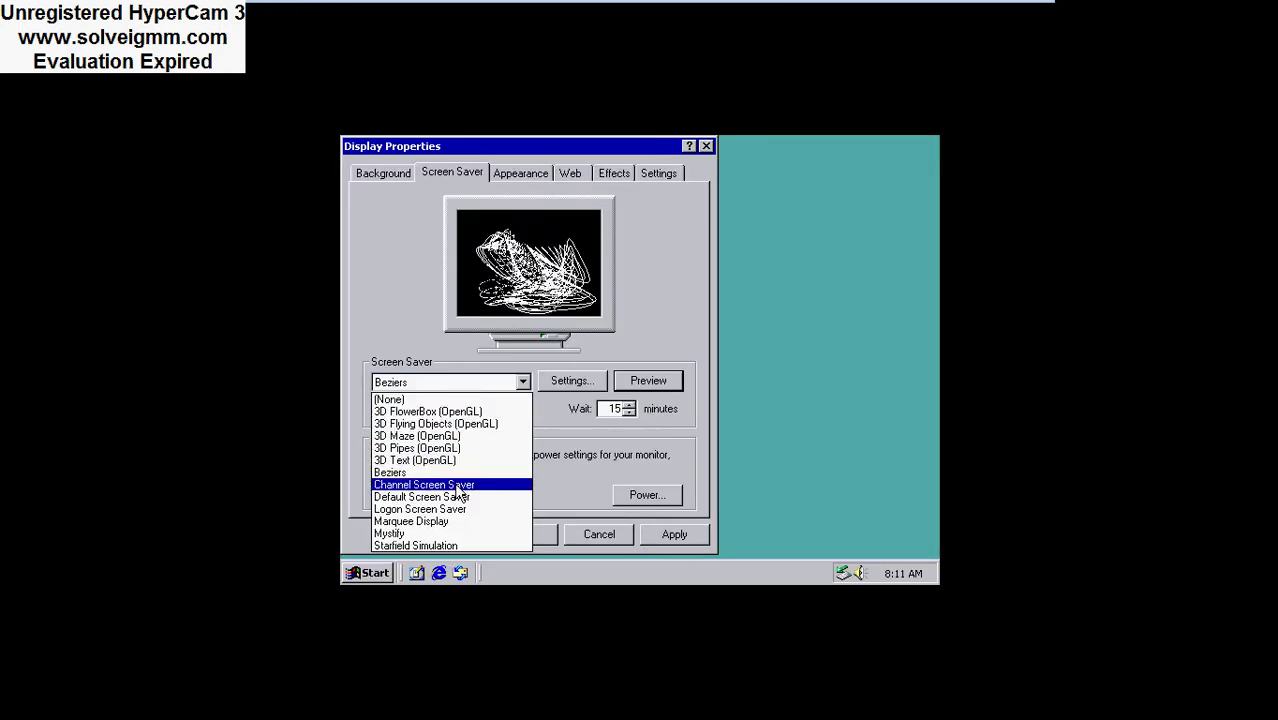
pyautogui.click(454, 484)
pyautogui.click(647, 381)
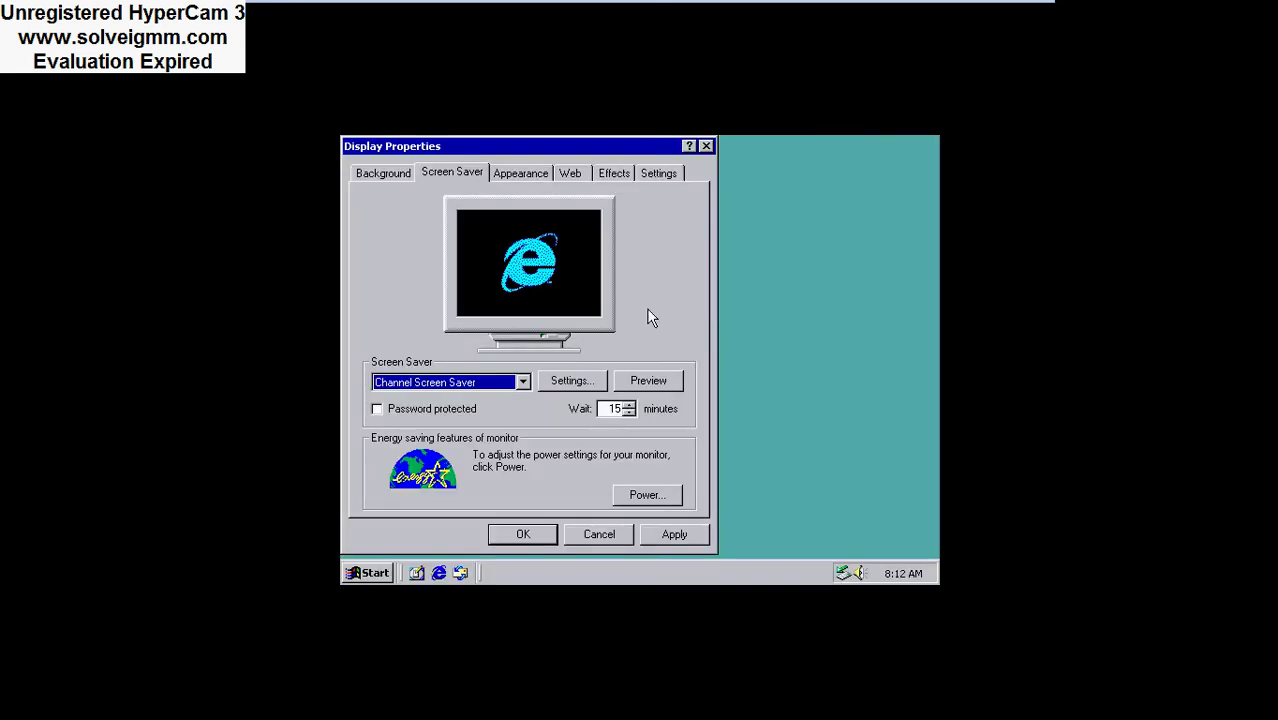
pyautogui.click(520, 381)
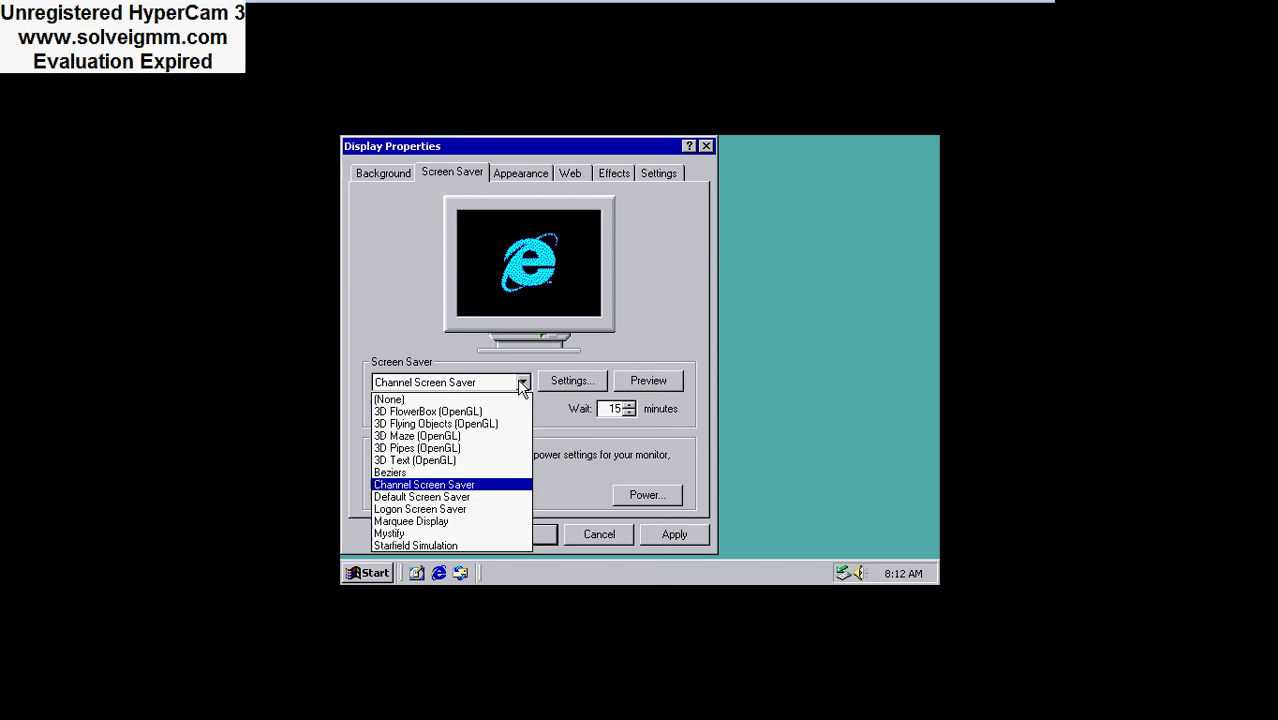
pyautogui.click(441, 499)
pyautogui.click(636, 377)
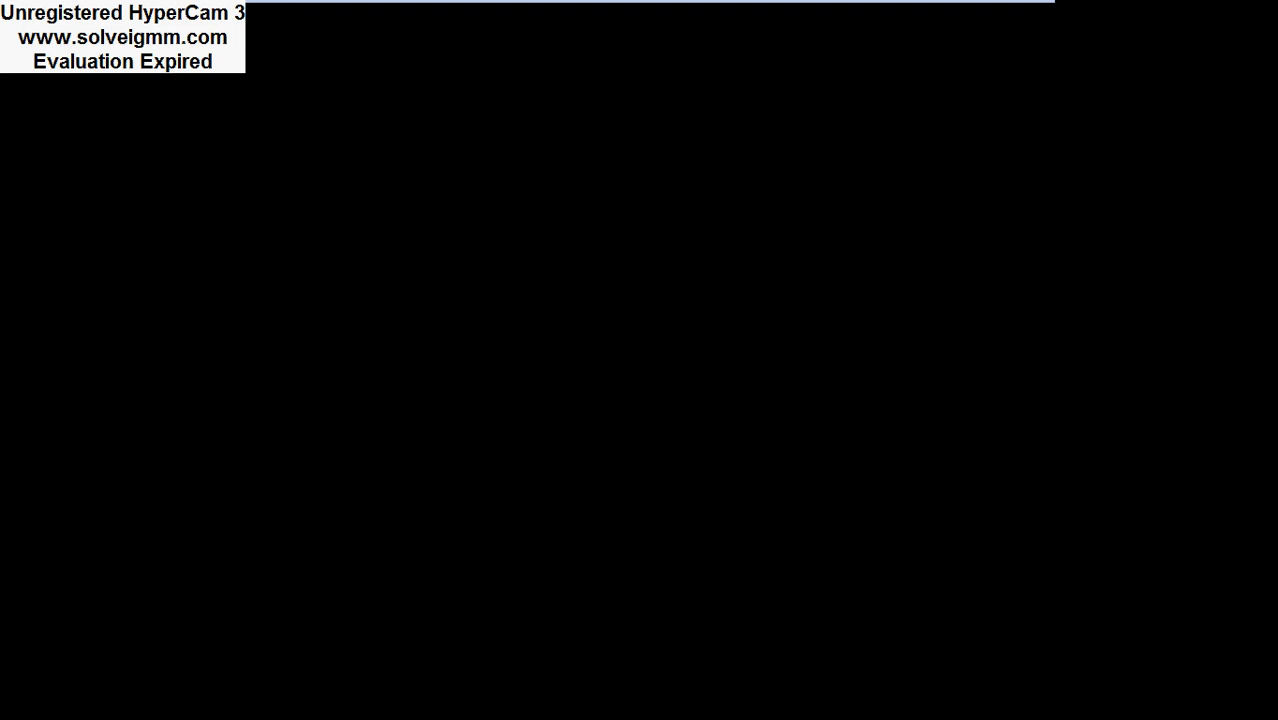
pyautogui.moveTo(679, 318)
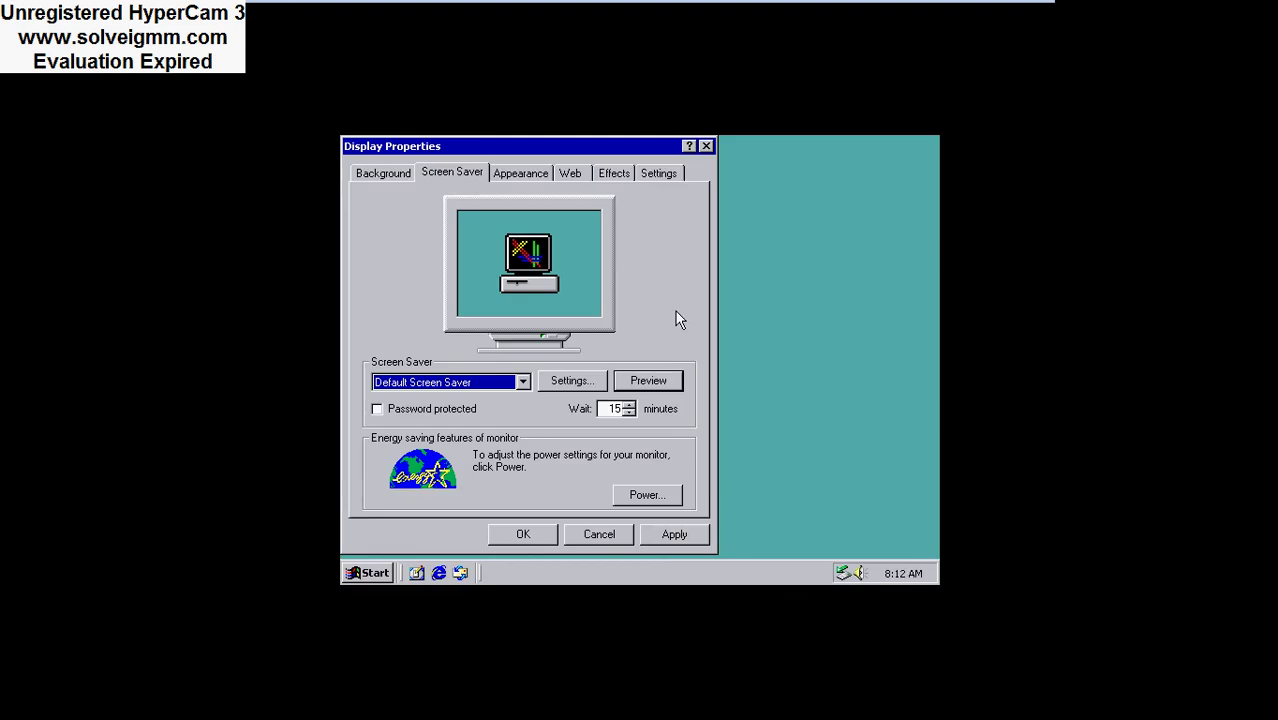
# Choose the Marquee Display screen saver and clear the placeholder text in its setup.
pyautogui.click(503, 381)
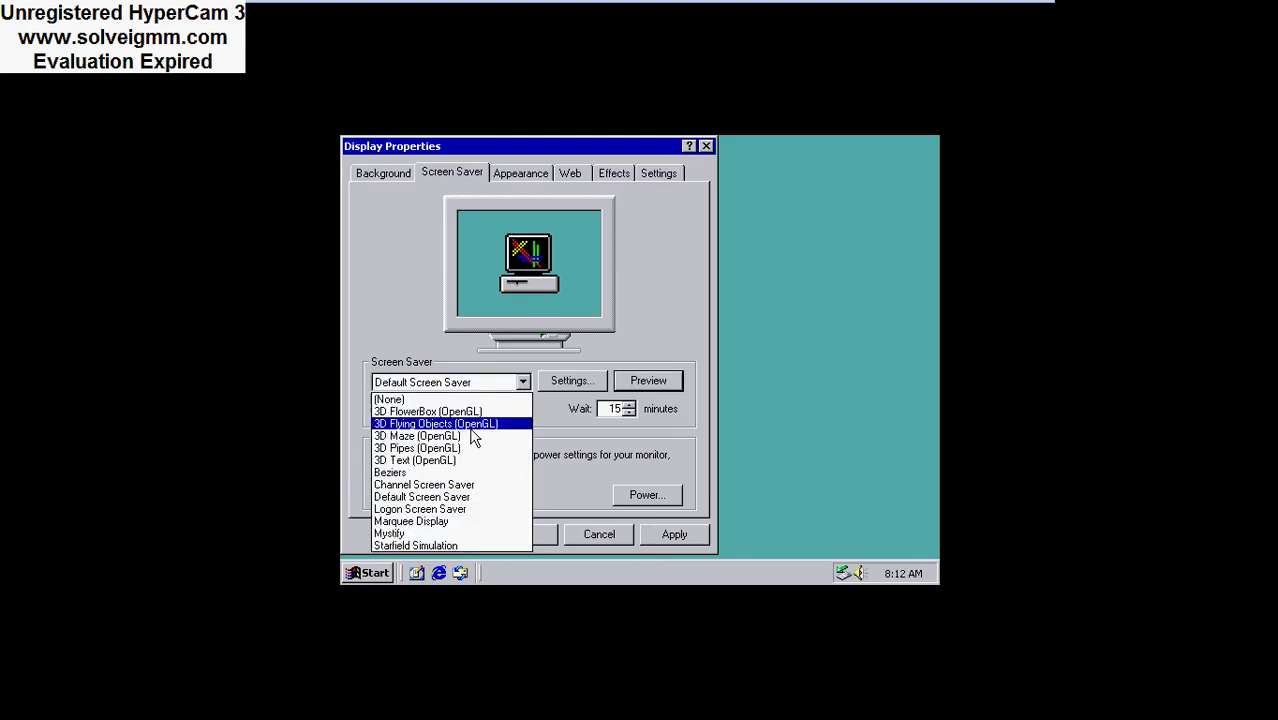
pyautogui.click(441, 521)
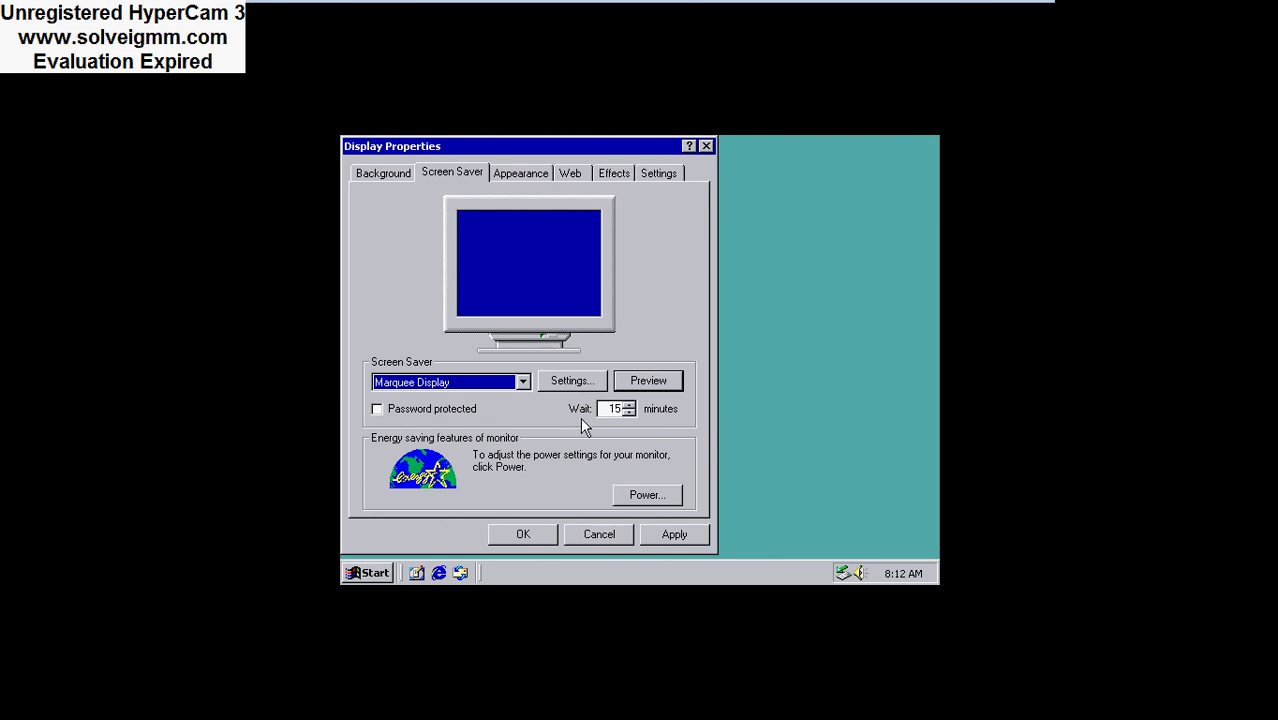
pyautogui.click(578, 381)
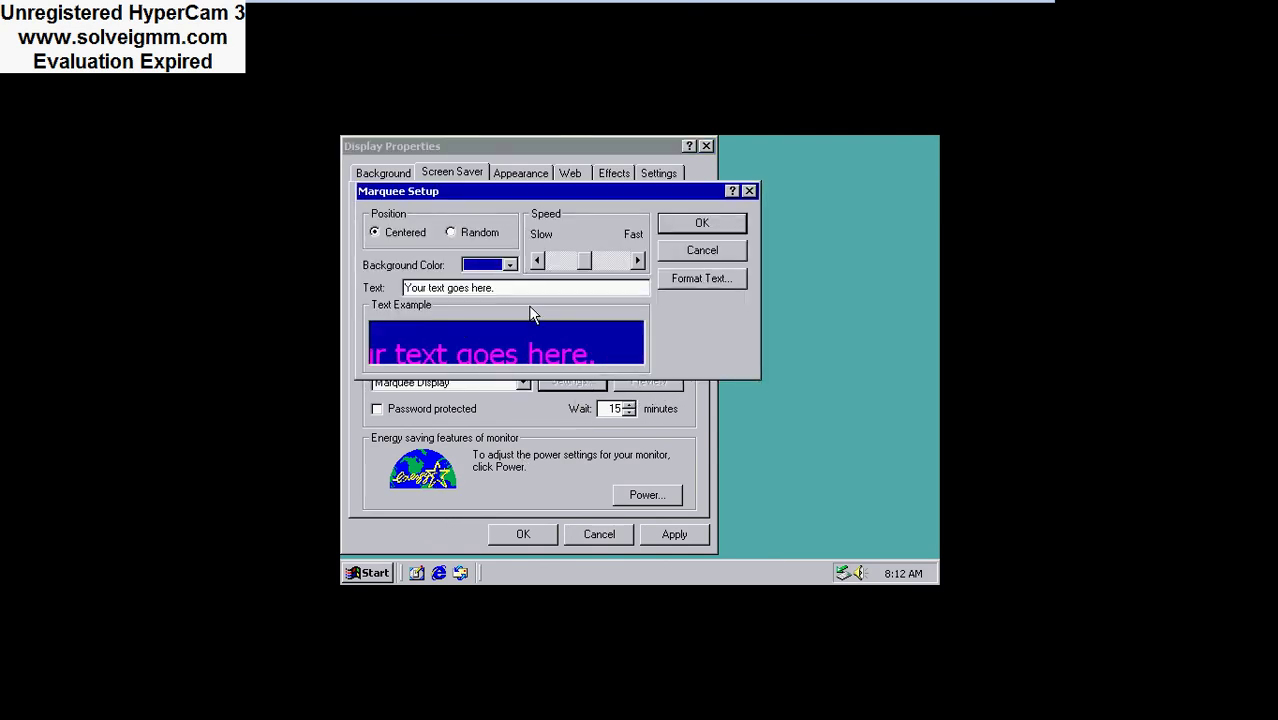
pyautogui.click(513, 288)
pyautogui.hotkey('shift', 'Home')
pyautogui.press('BackSpace')
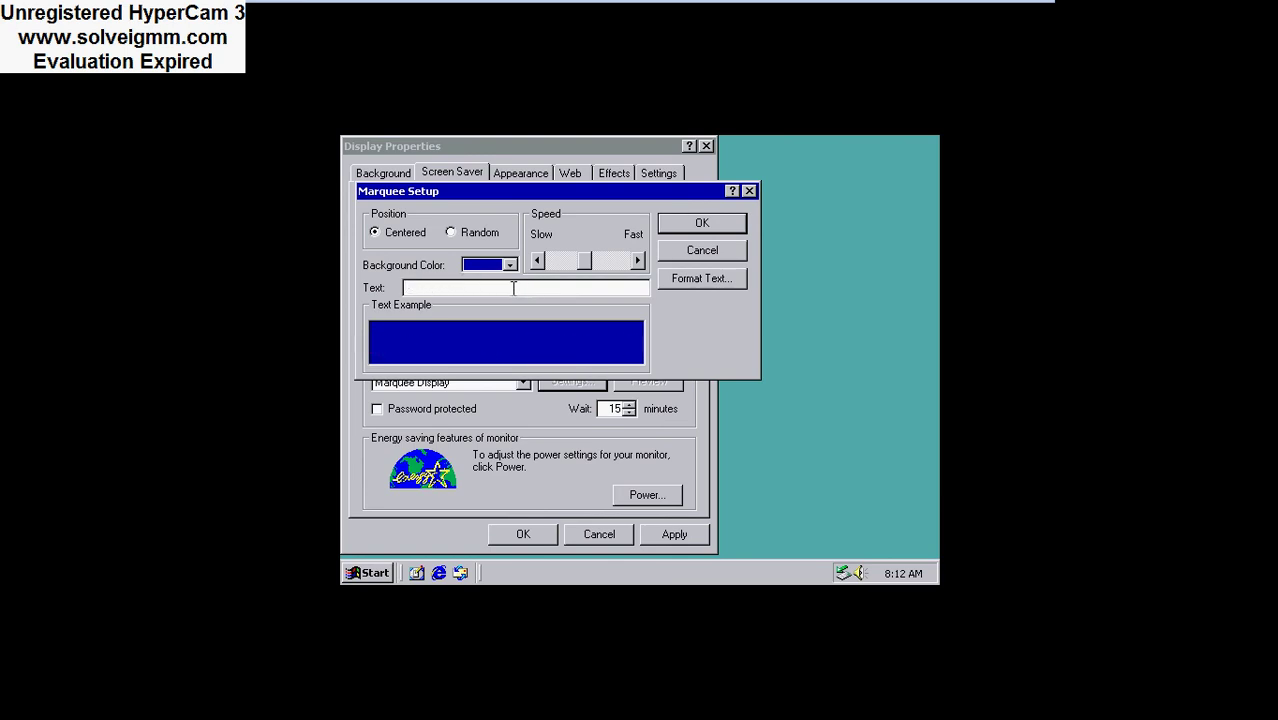
# Try teal and white as the marquee's background color, settling on bright green.
pyautogui.click(483, 266)
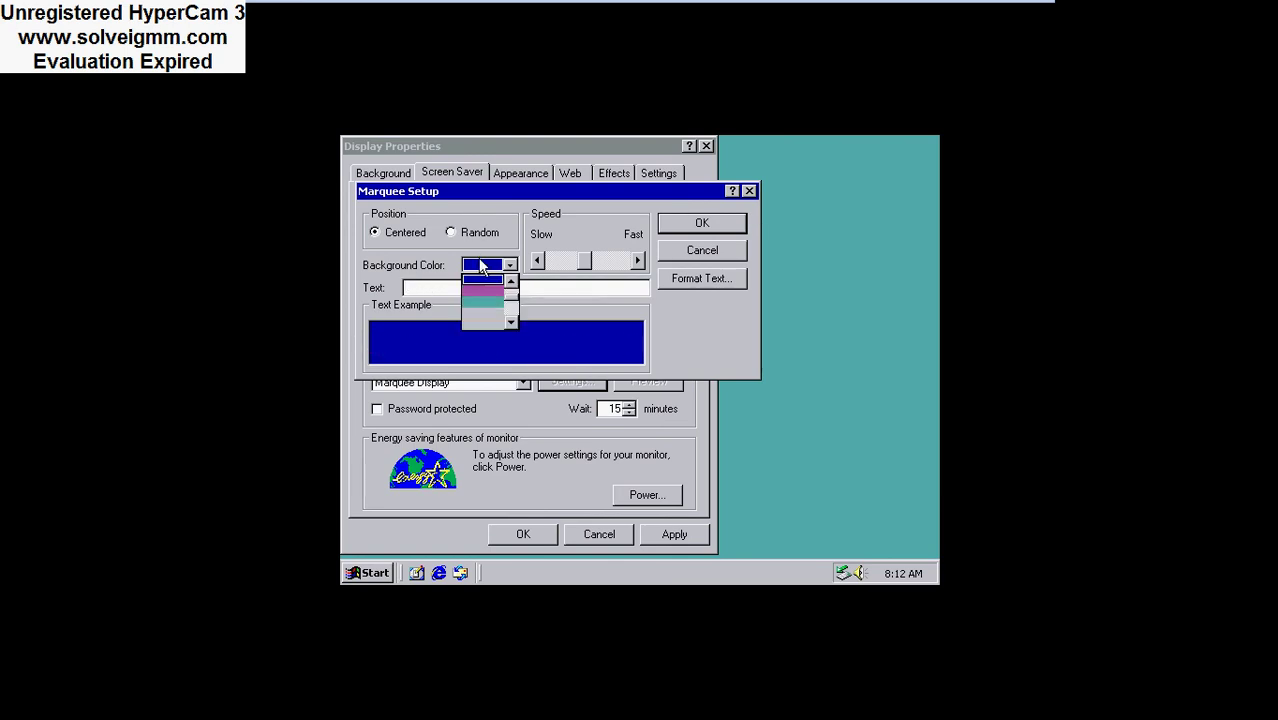
pyautogui.click(486, 303)
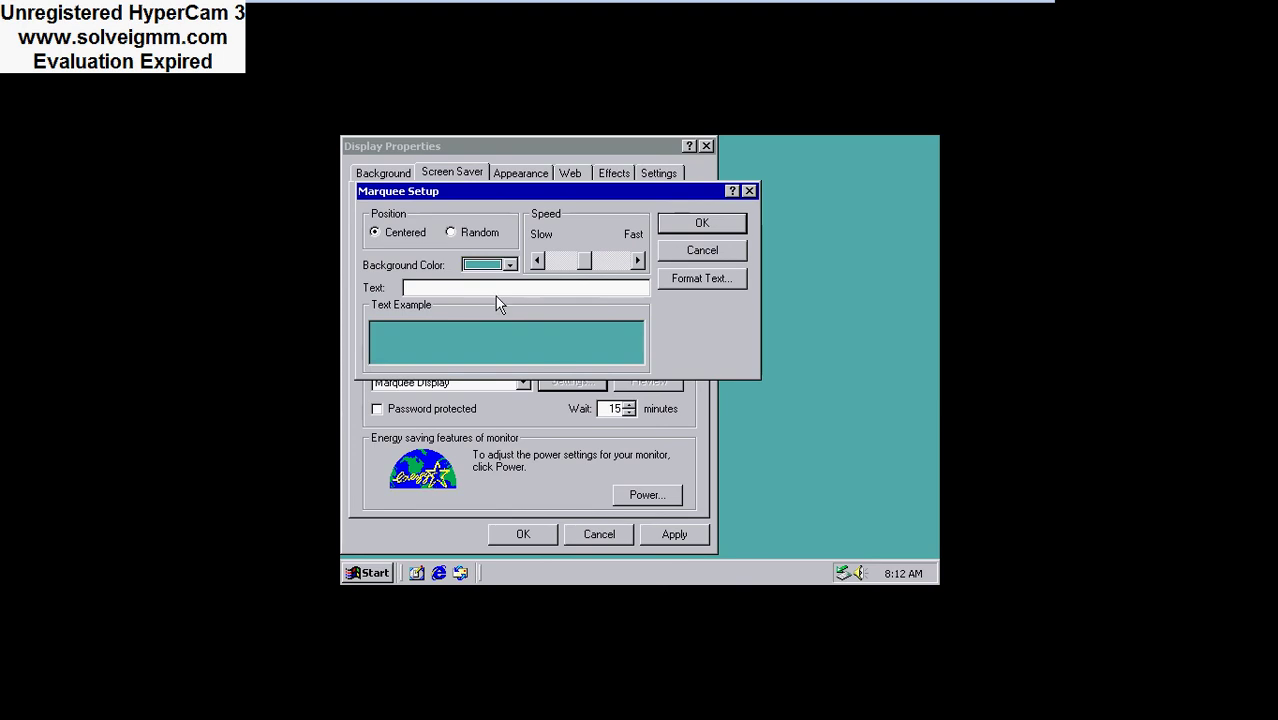
pyautogui.click(506, 266)
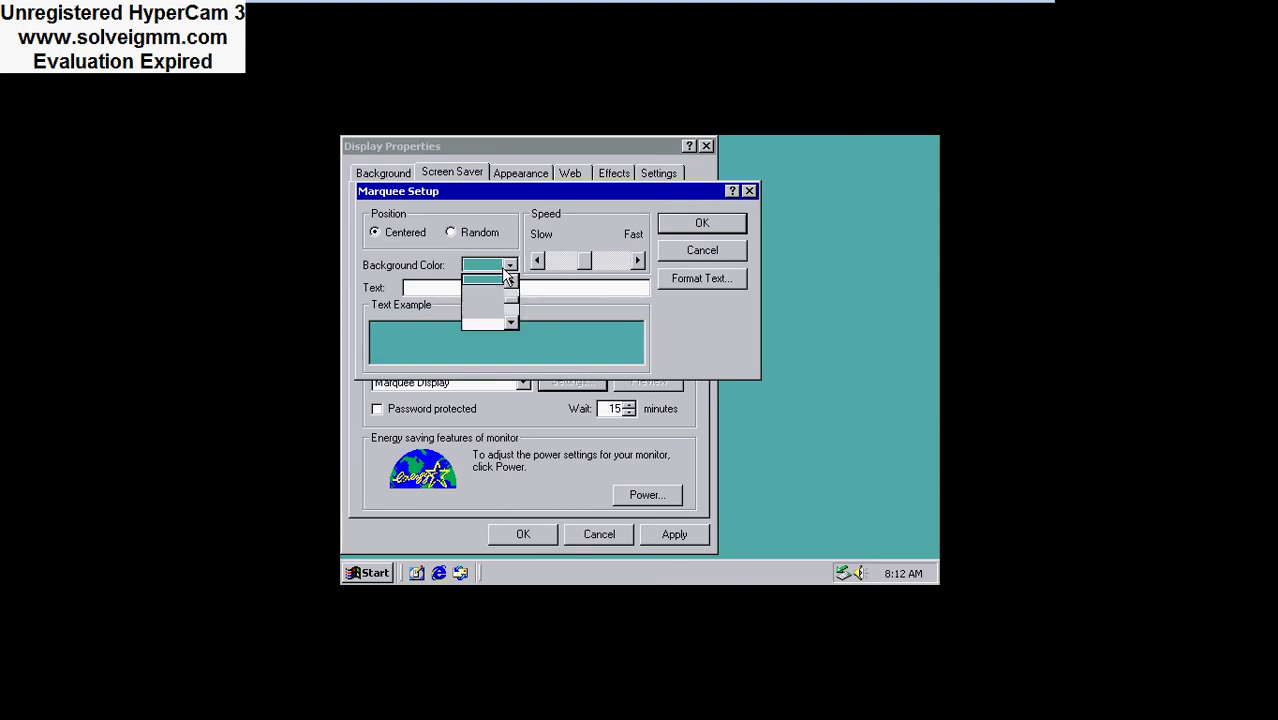
pyautogui.click(480, 324)
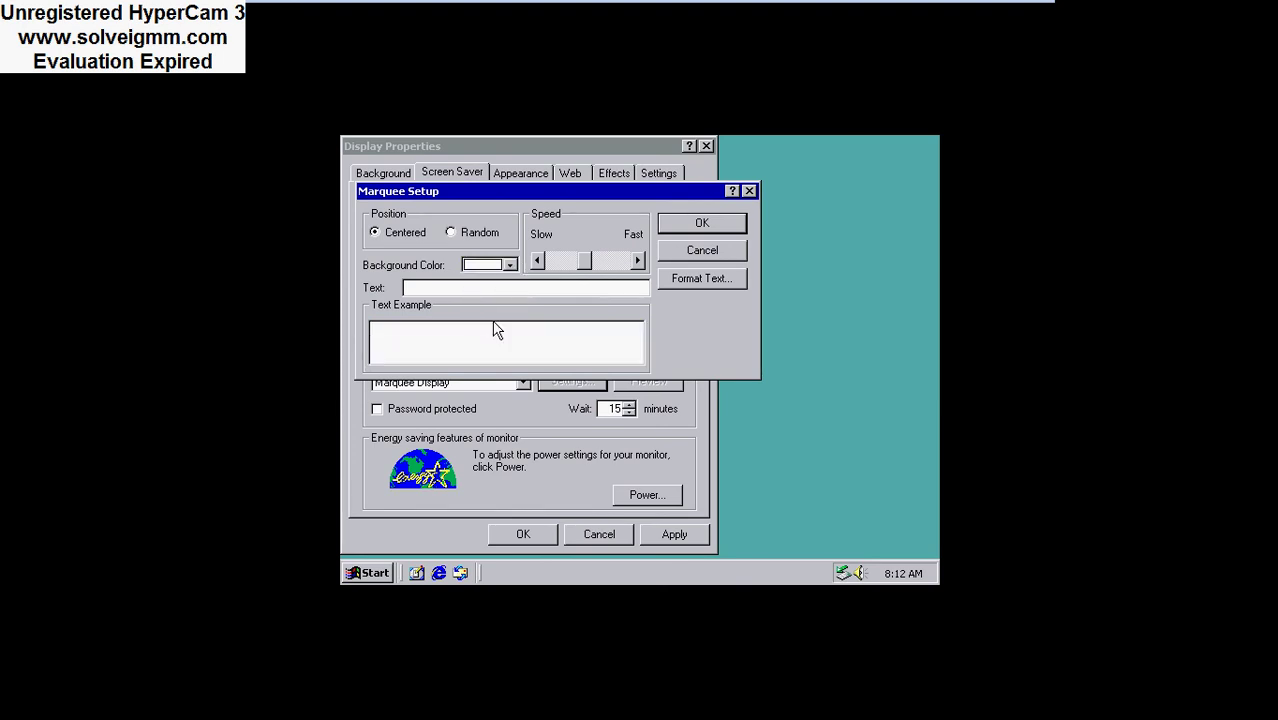
pyautogui.click(510, 266)
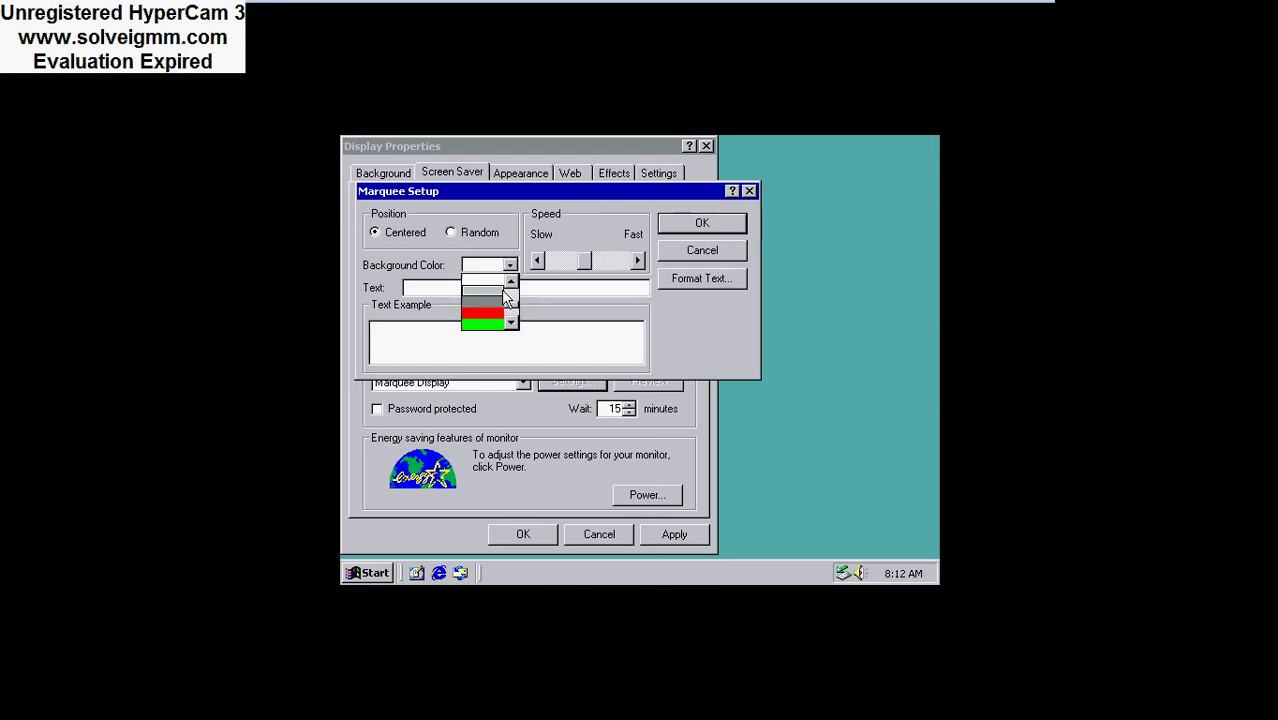
pyautogui.click(484, 324)
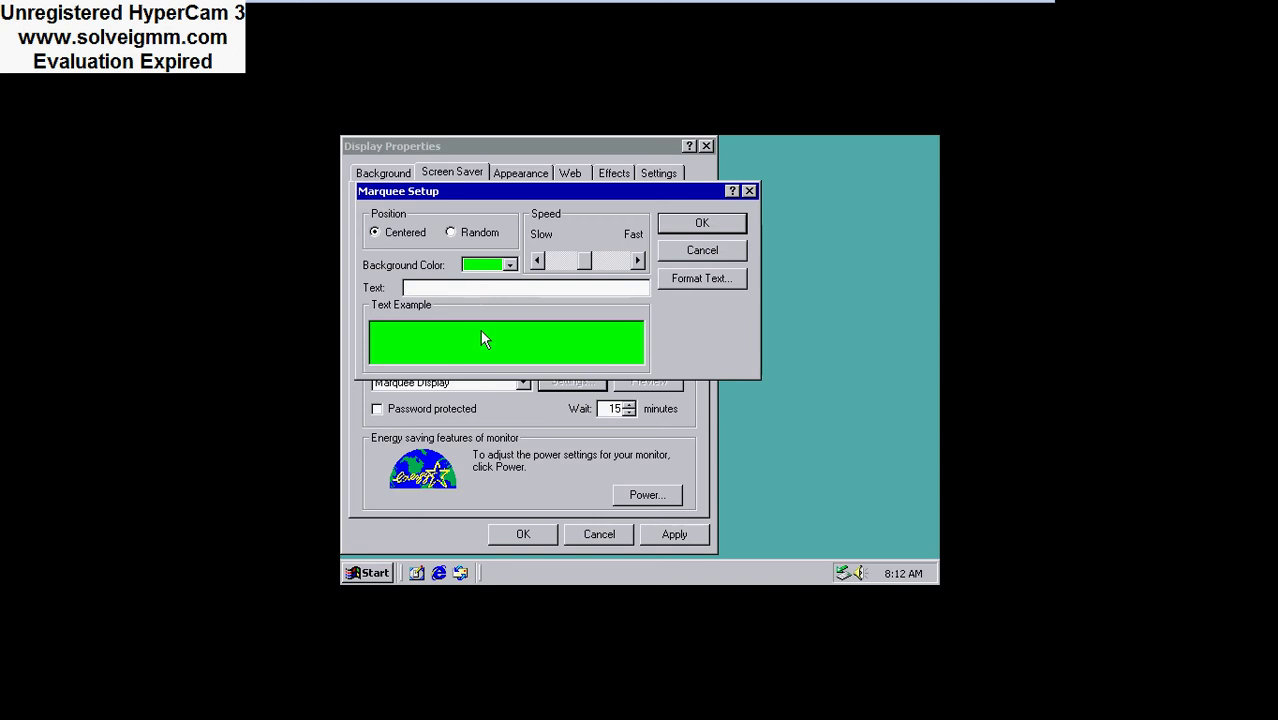
# Set the marquee text to "Windows 2000" and accept the marquee setup.
pyautogui.write('Windows ')
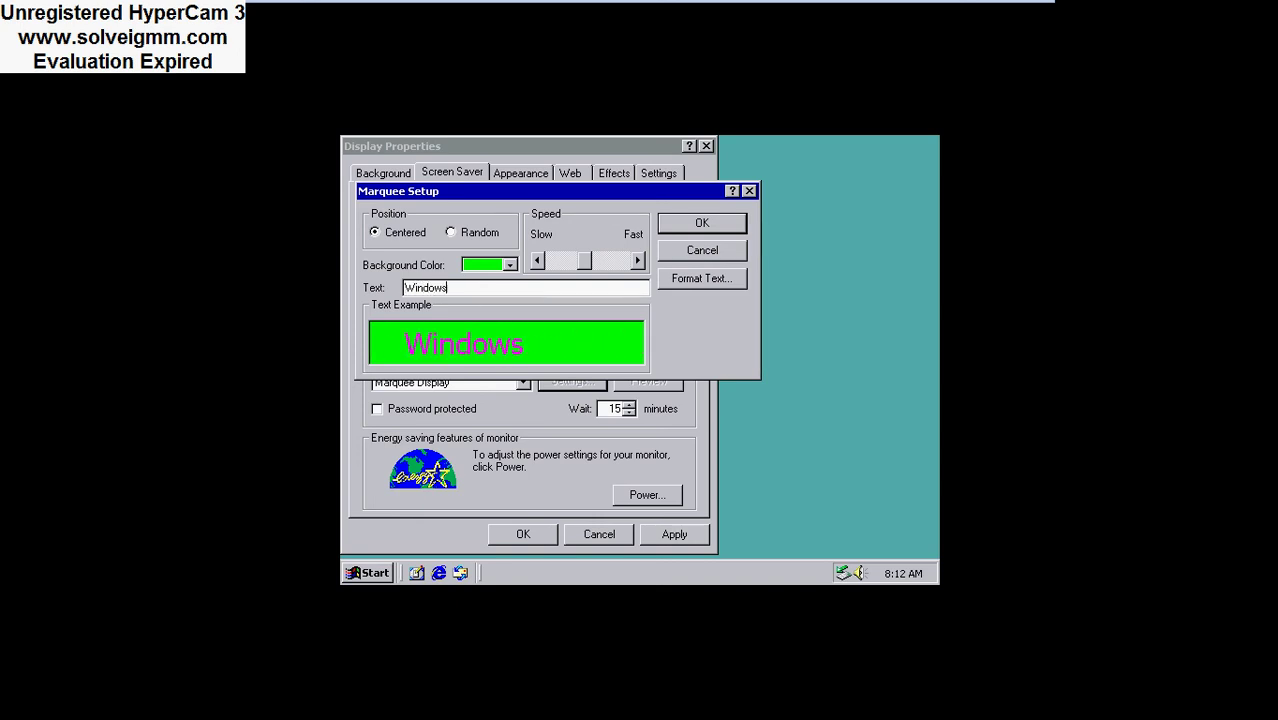
pyautogui.write('2000')
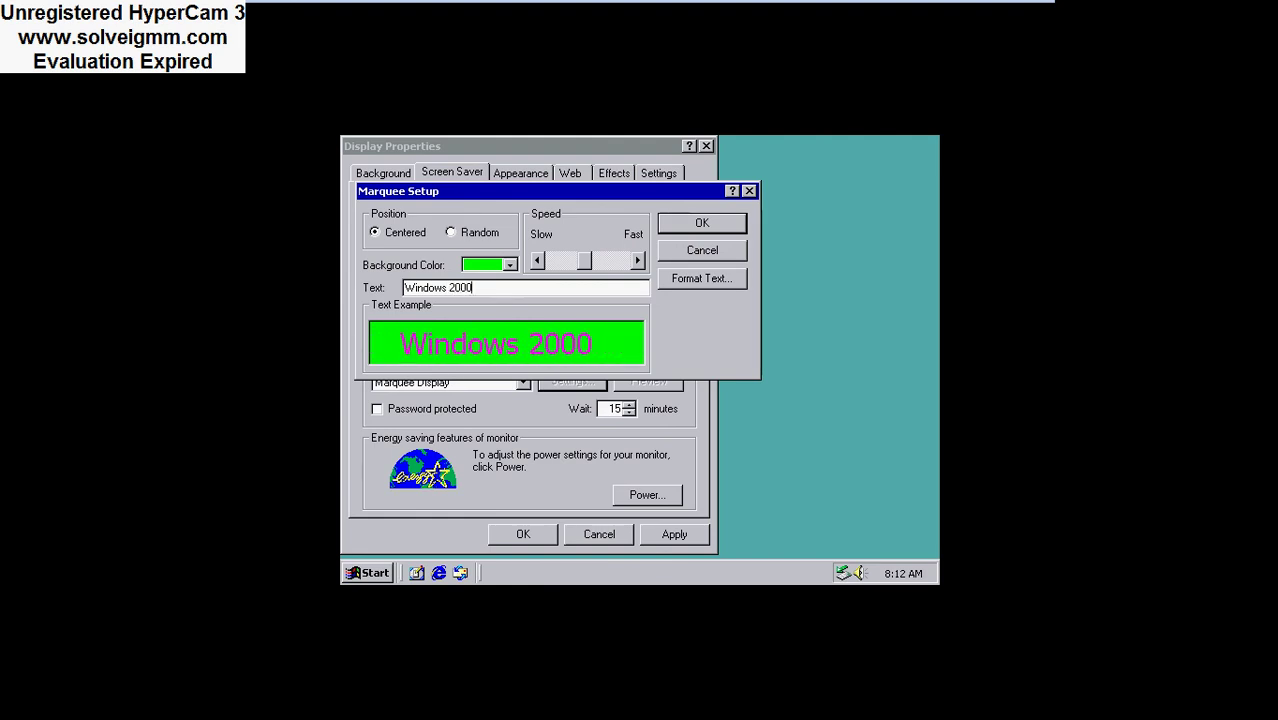
pyautogui.press('Return')
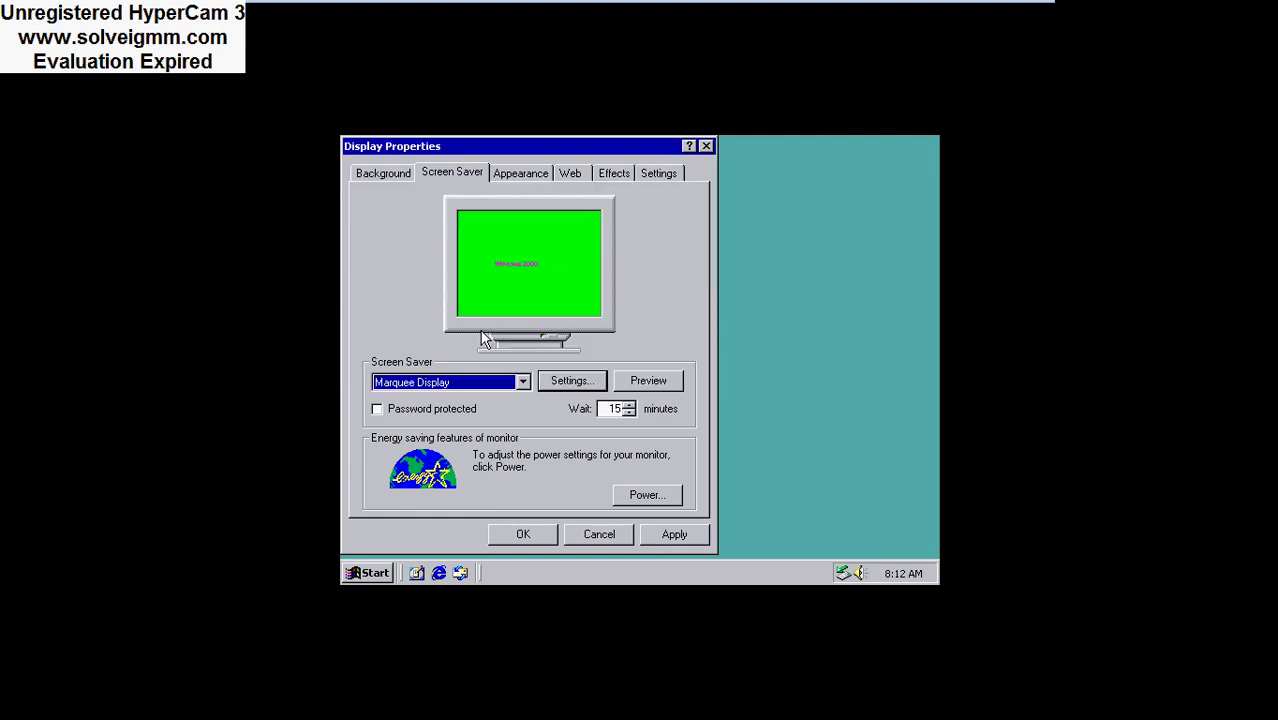
# Recheck and accept the marquee setup, apply the Marquee Display screen saver and preview it full screen.
pyautogui.click(555, 384)
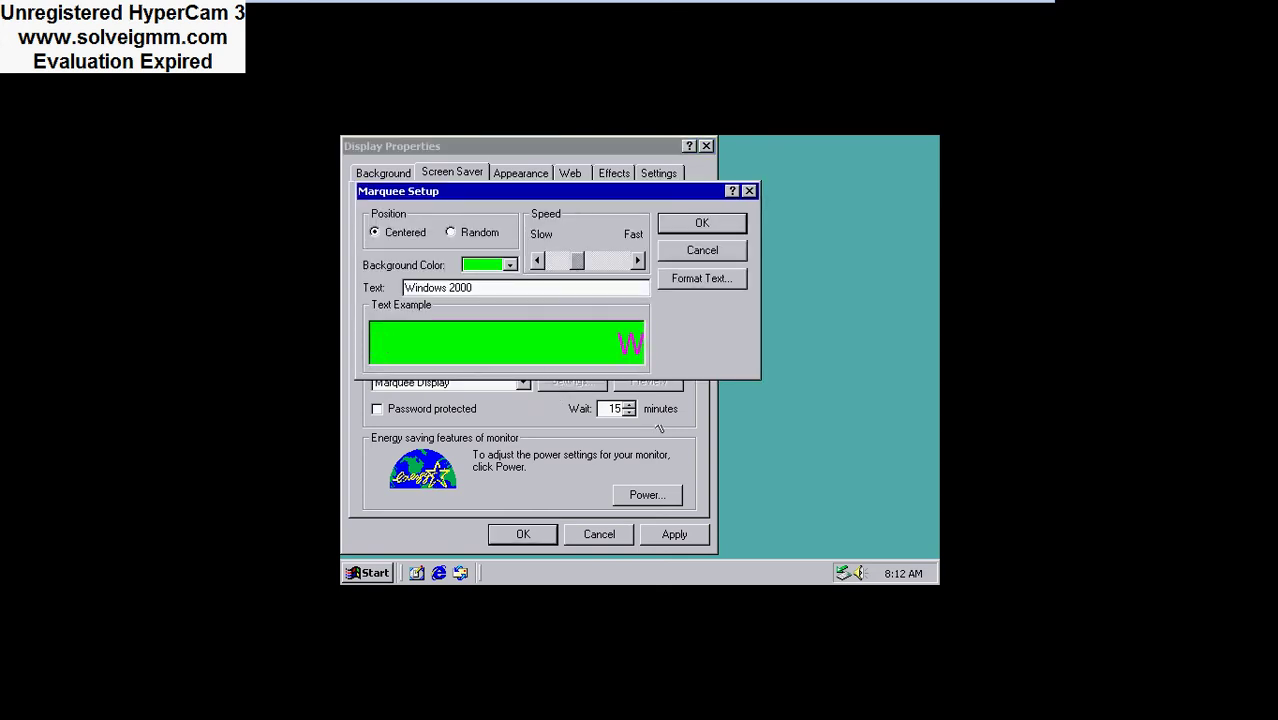
pyautogui.click(703, 223)
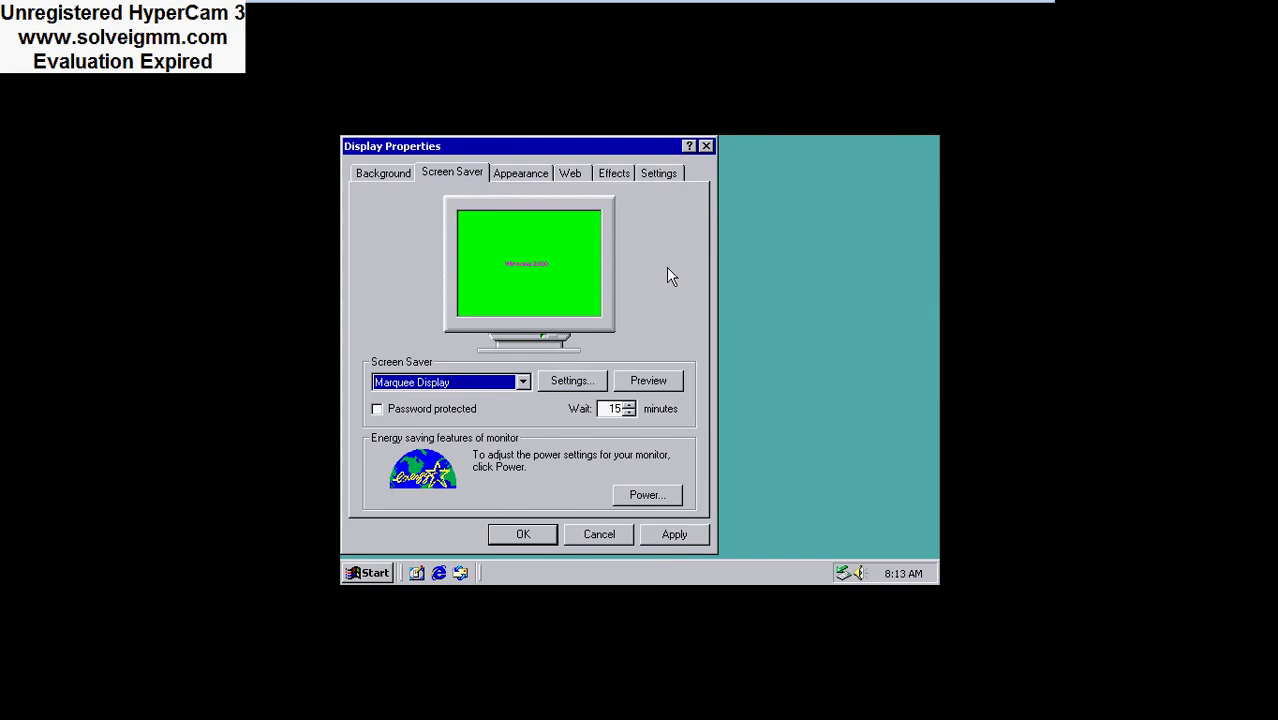
pyautogui.click(674, 534)
pyautogui.click(653, 390)
pyautogui.click(648, 388)
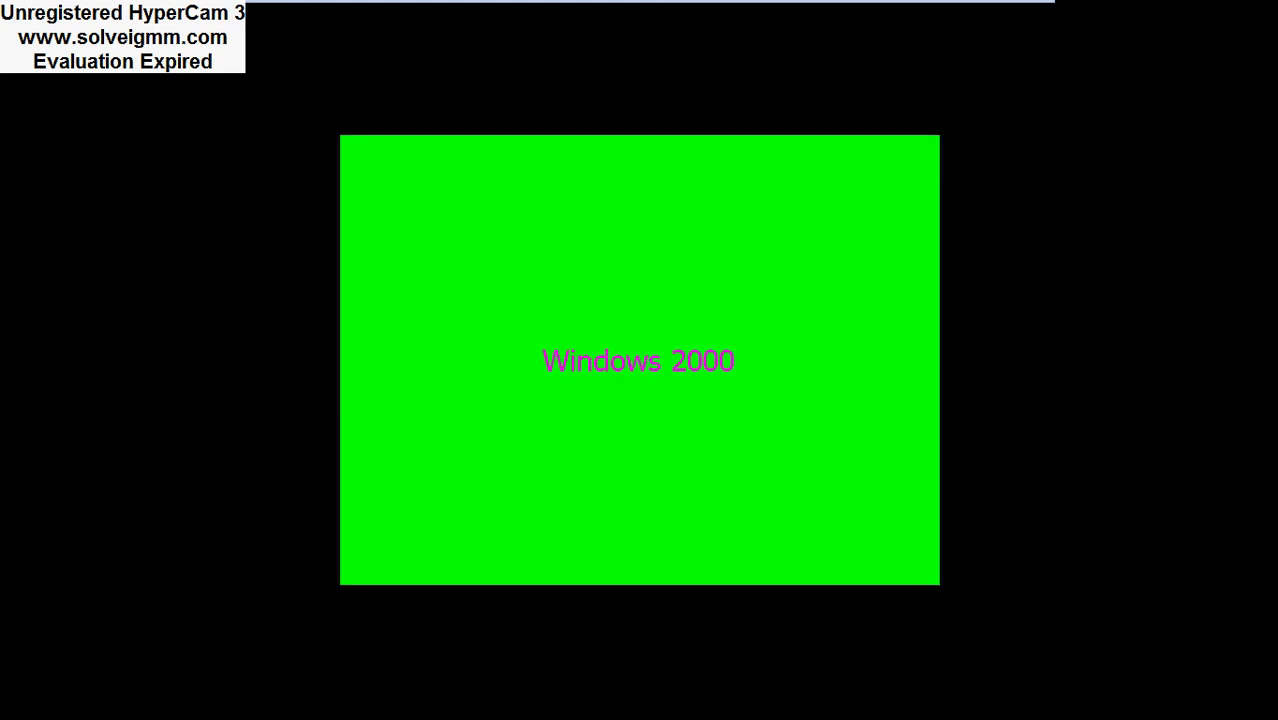
pyautogui.click(650, 390)
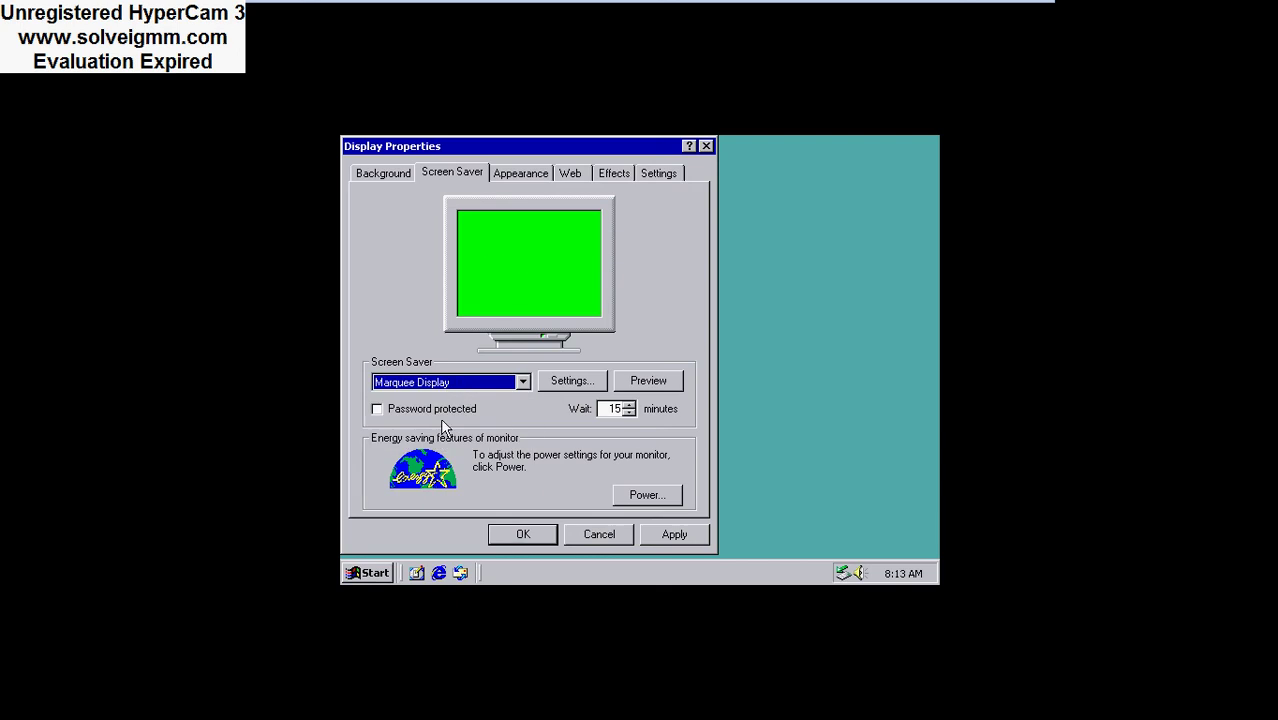
# Preview the Starfield Simulation and 3D FlowerBox (OpenGL) screen savers full screen.
pyautogui.click(466, 384)
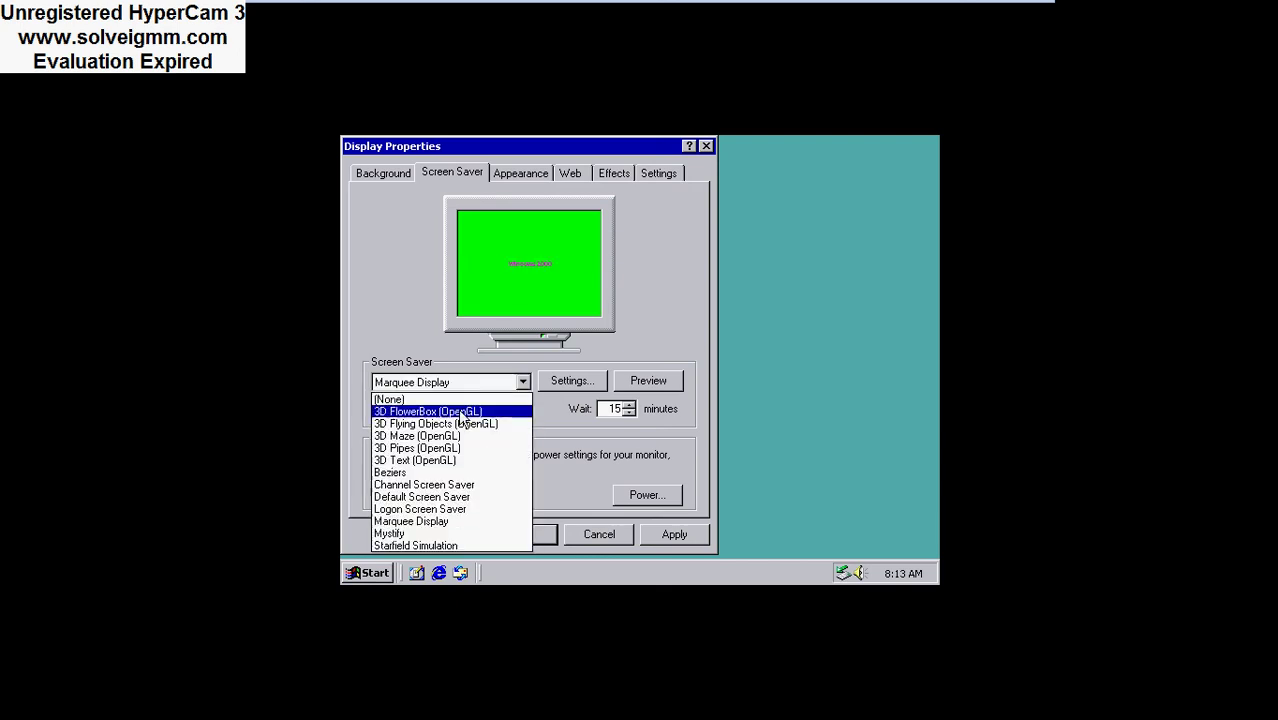
pyautogui.click(468, 546)
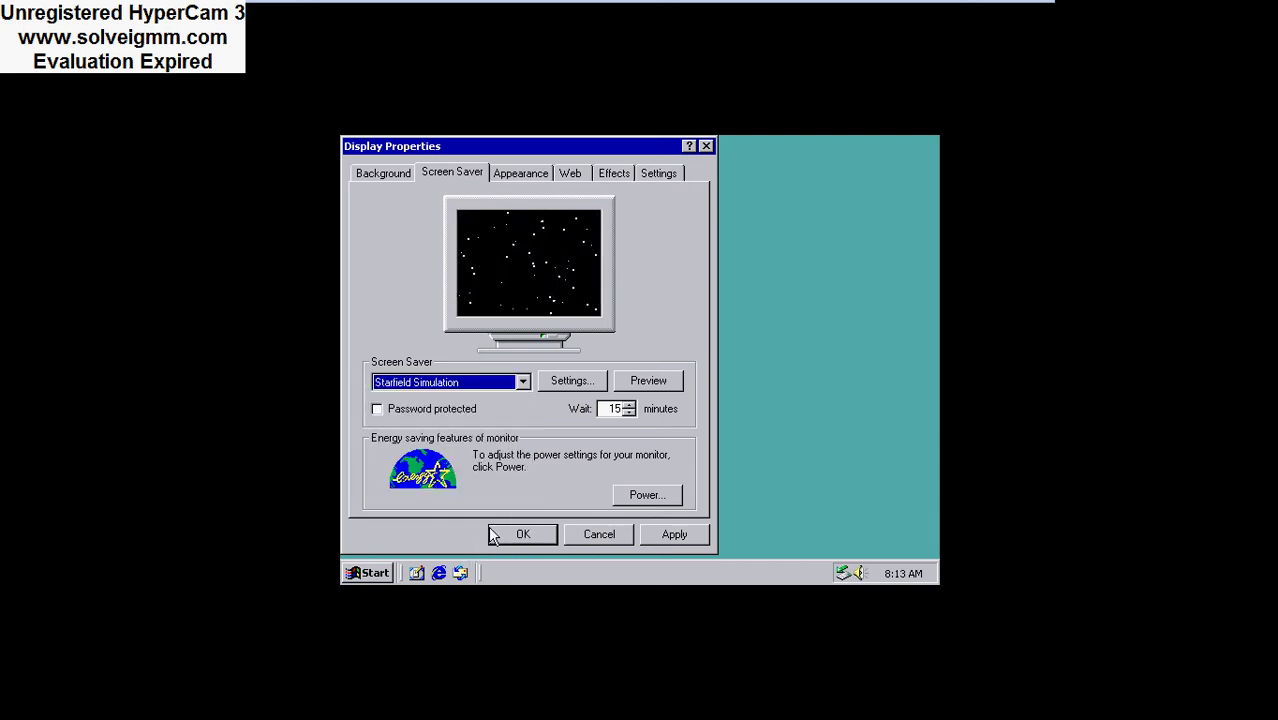
pyautogui.click(650, 380)
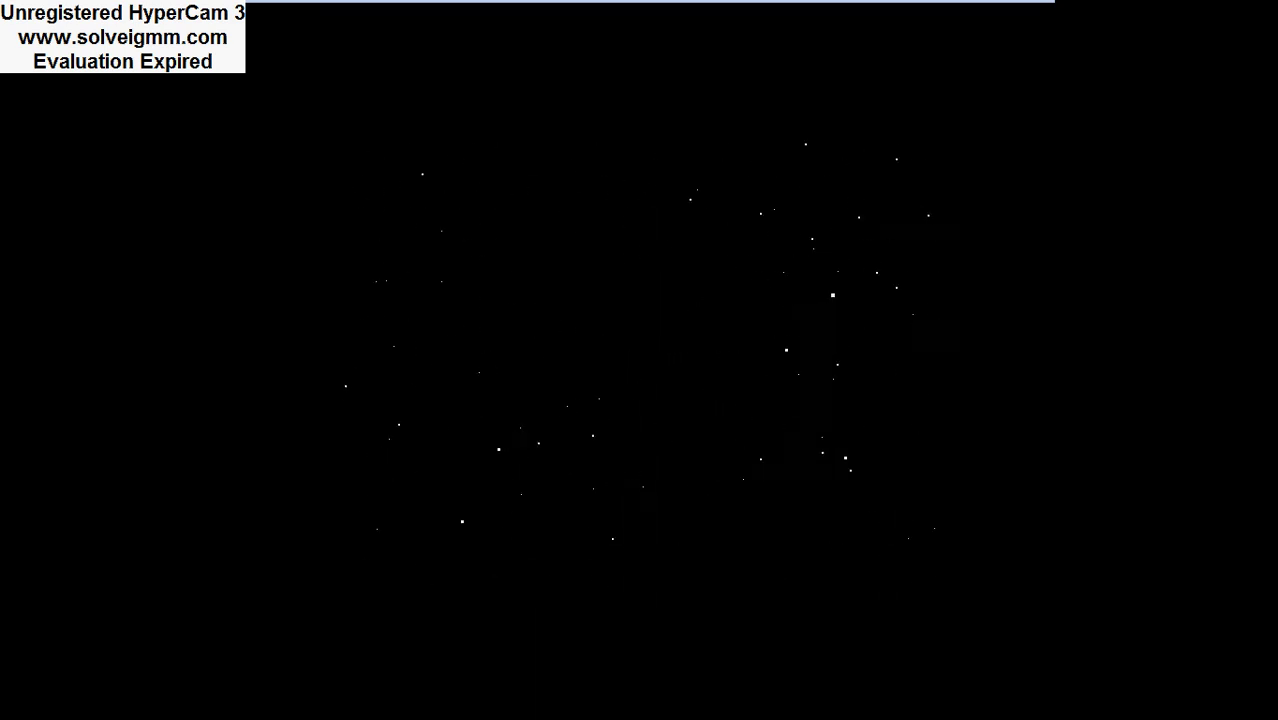
pyautogui.moveTo(723, 413)
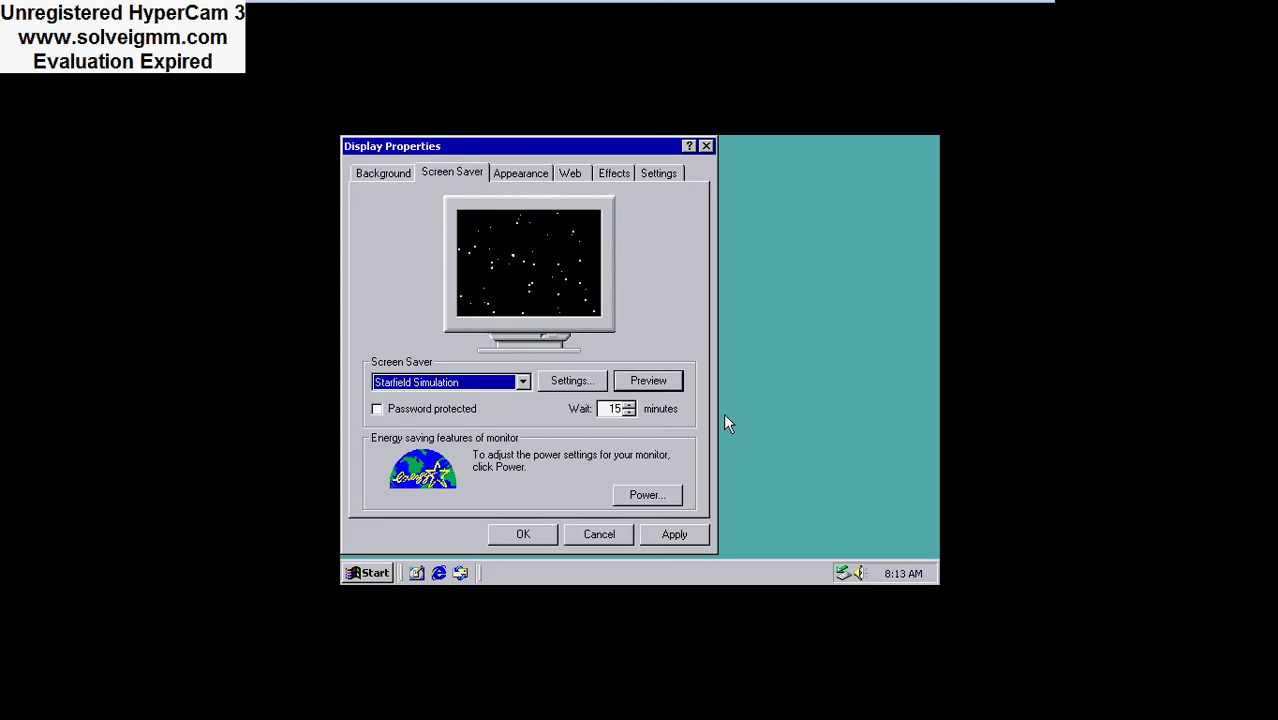
pyautogui.click(500, 388)
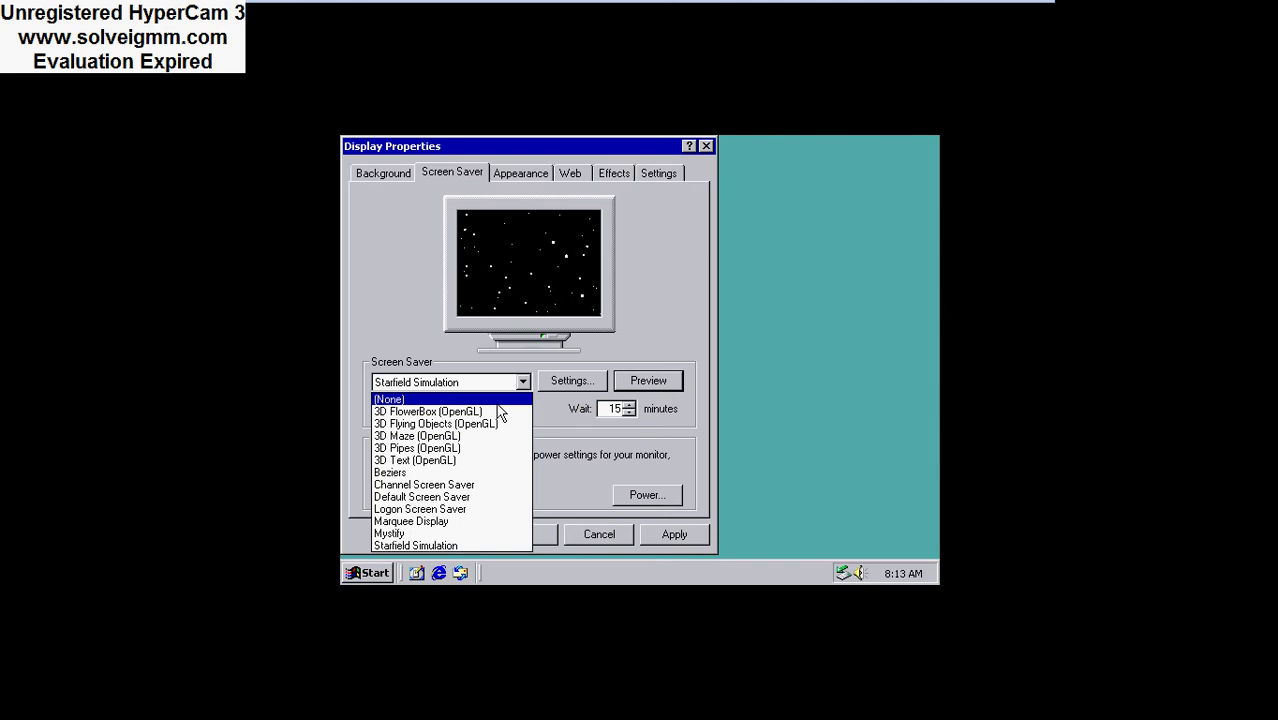
pyautogui.click(500, 412)
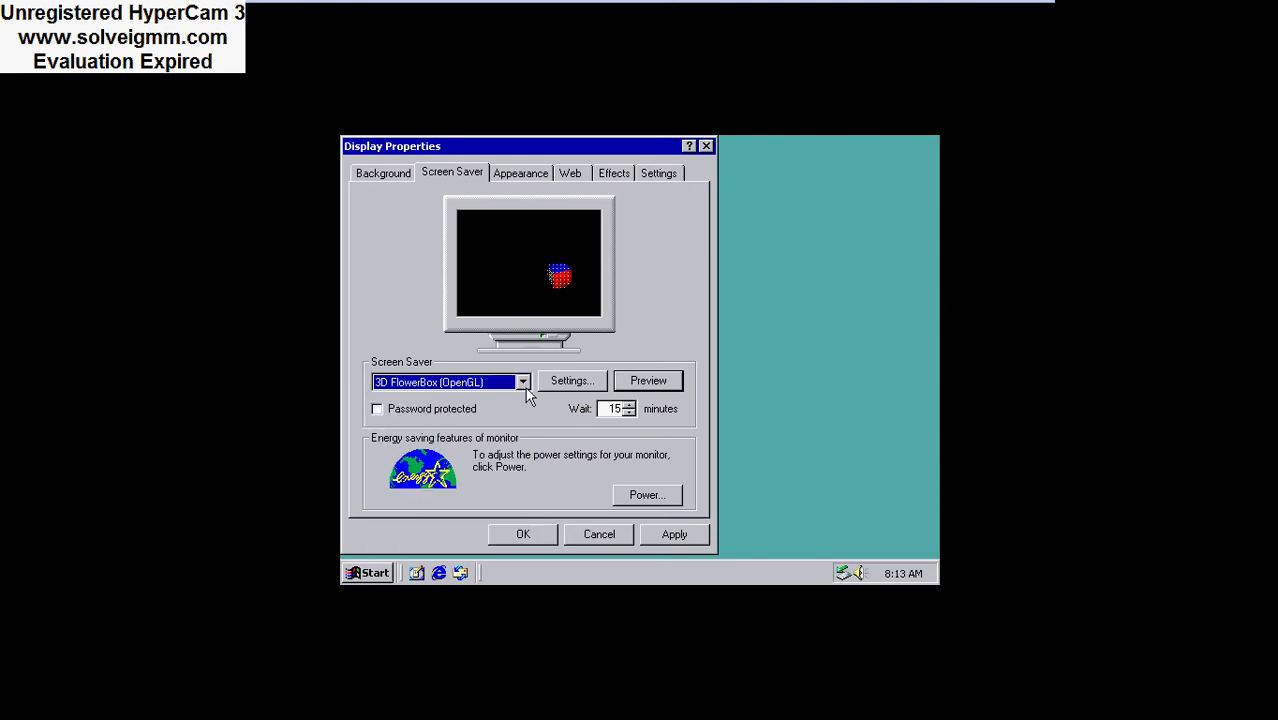
pyautogui.click(645, 382)
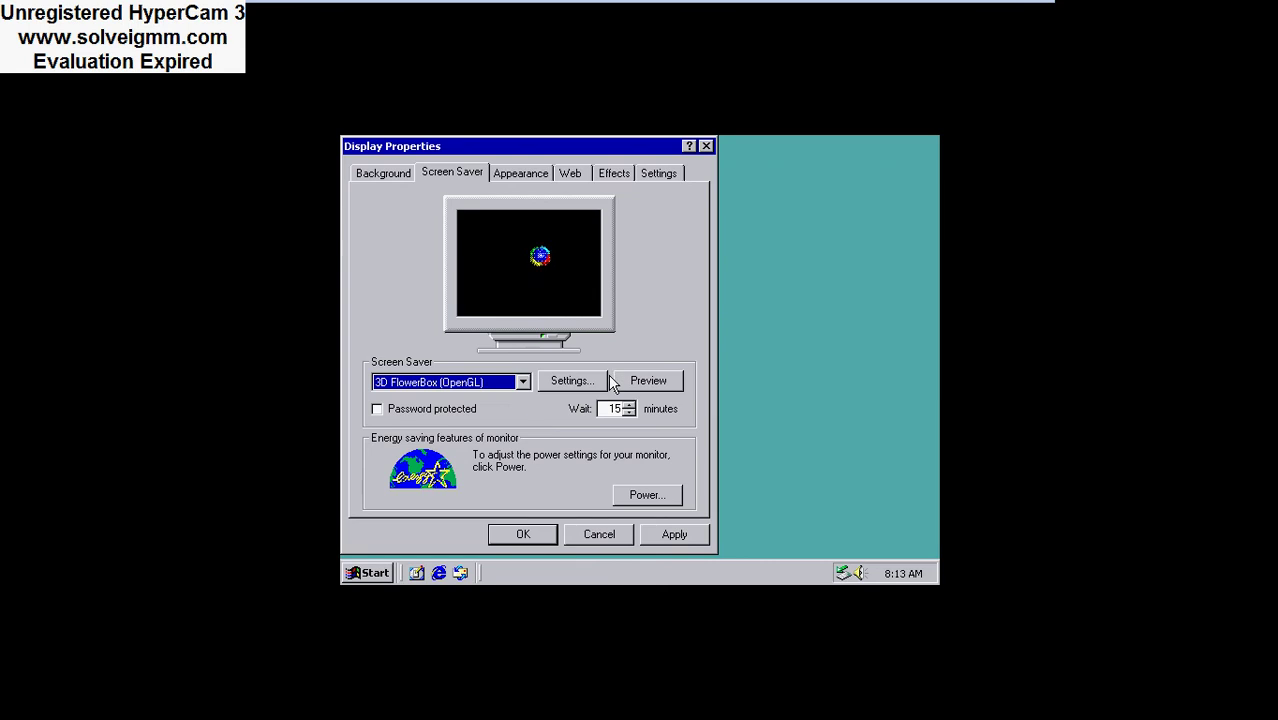
# Preview the 3D FlowerBox (OpenGL) screen saver again, and preview 3D Flying Objects (OpenGL) full screen.
pyautogui.click(632, 378)
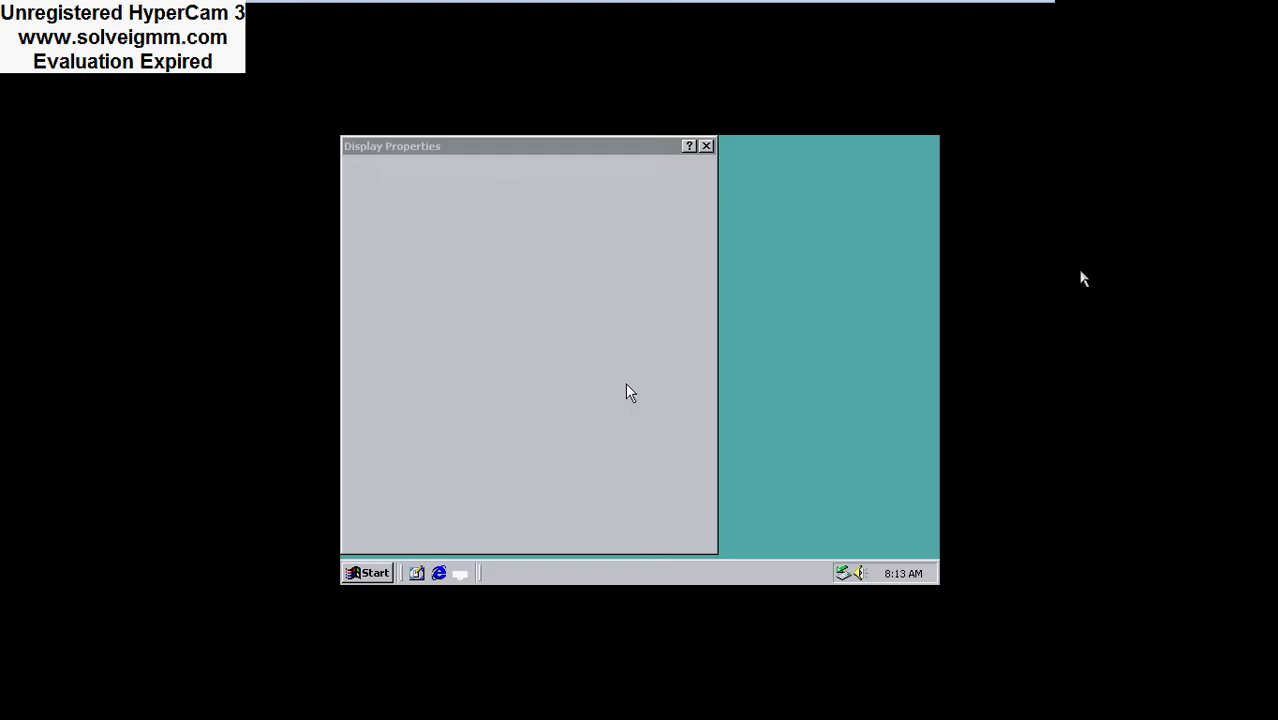
pyautogui.click(398, 386)
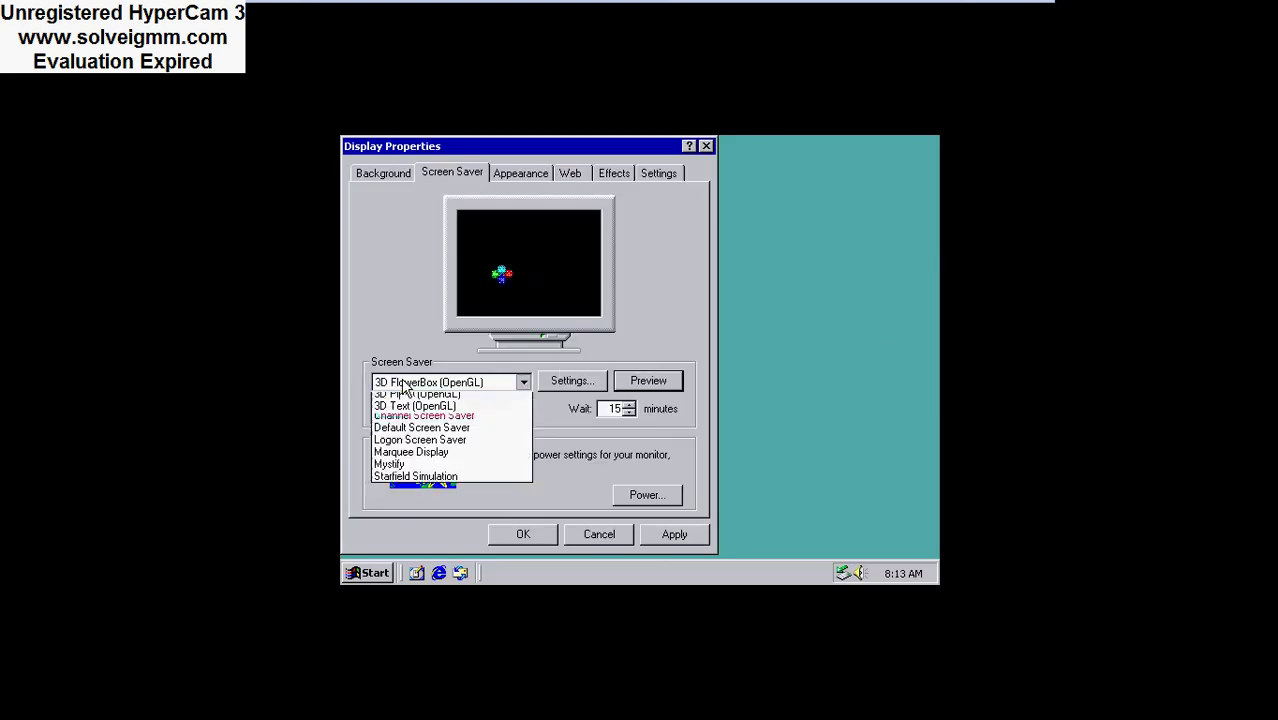
pyautogui.click(432, 423)
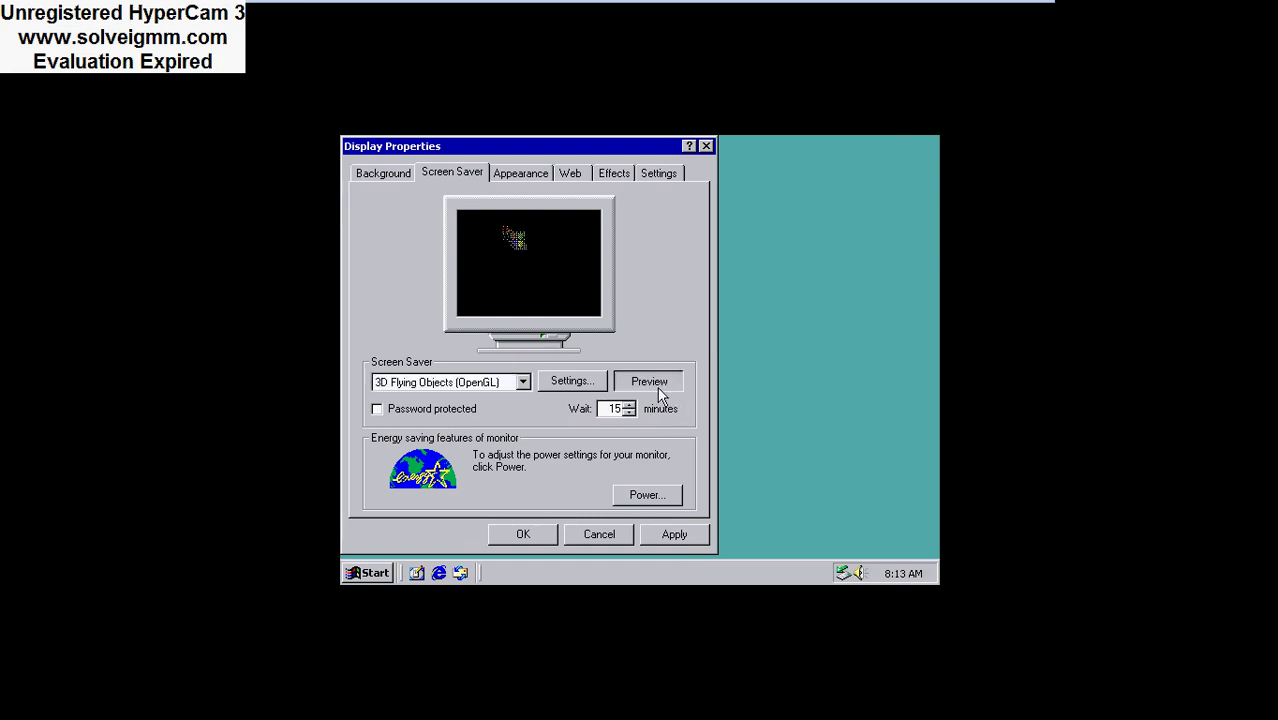
pyautogui.click(657, 386)
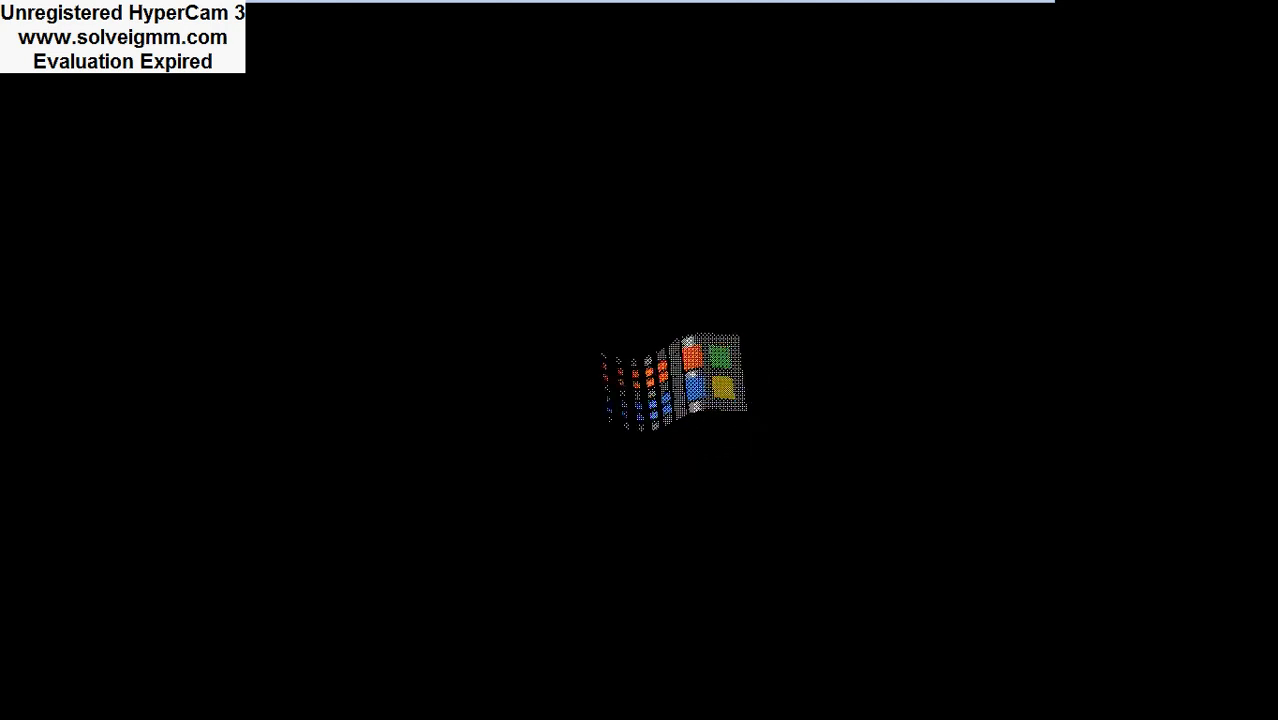
pyautogui.moveTo(776, 314)
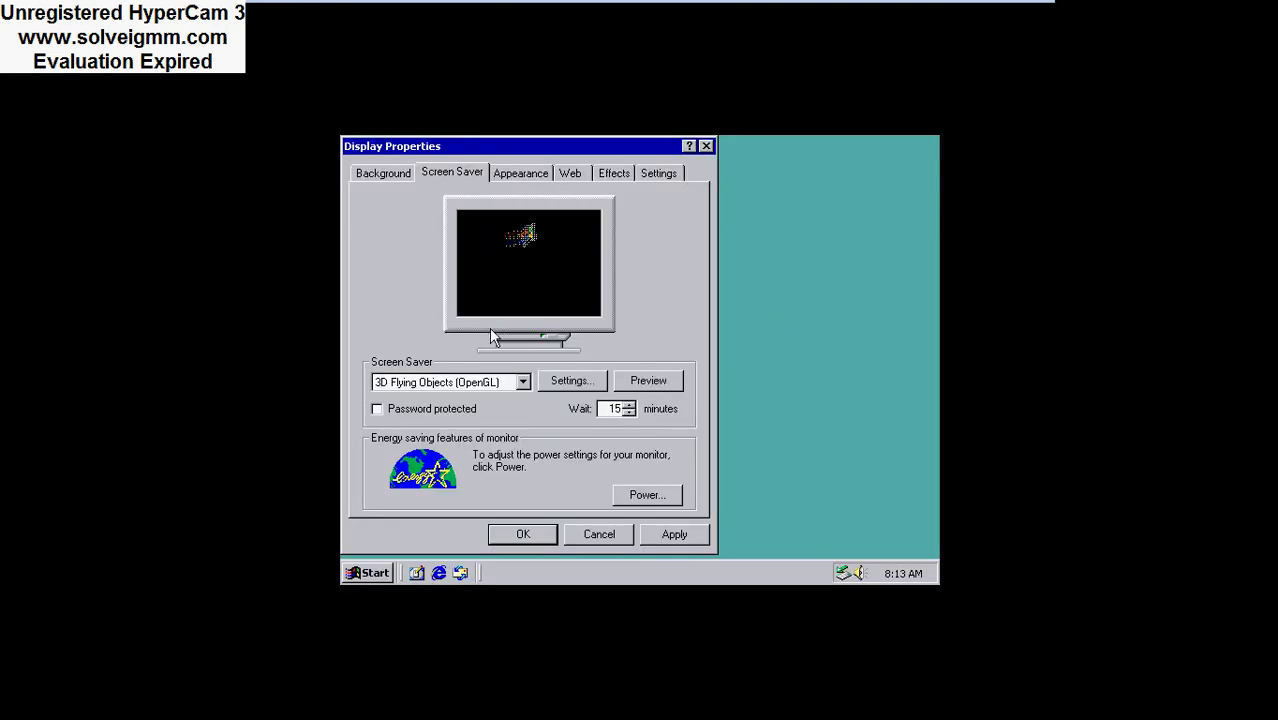
# Apply the Windows 2000 picture as wallpaper, enable Active Desktop for it, and accept the display properties.
pyautogui.click(392, 172)
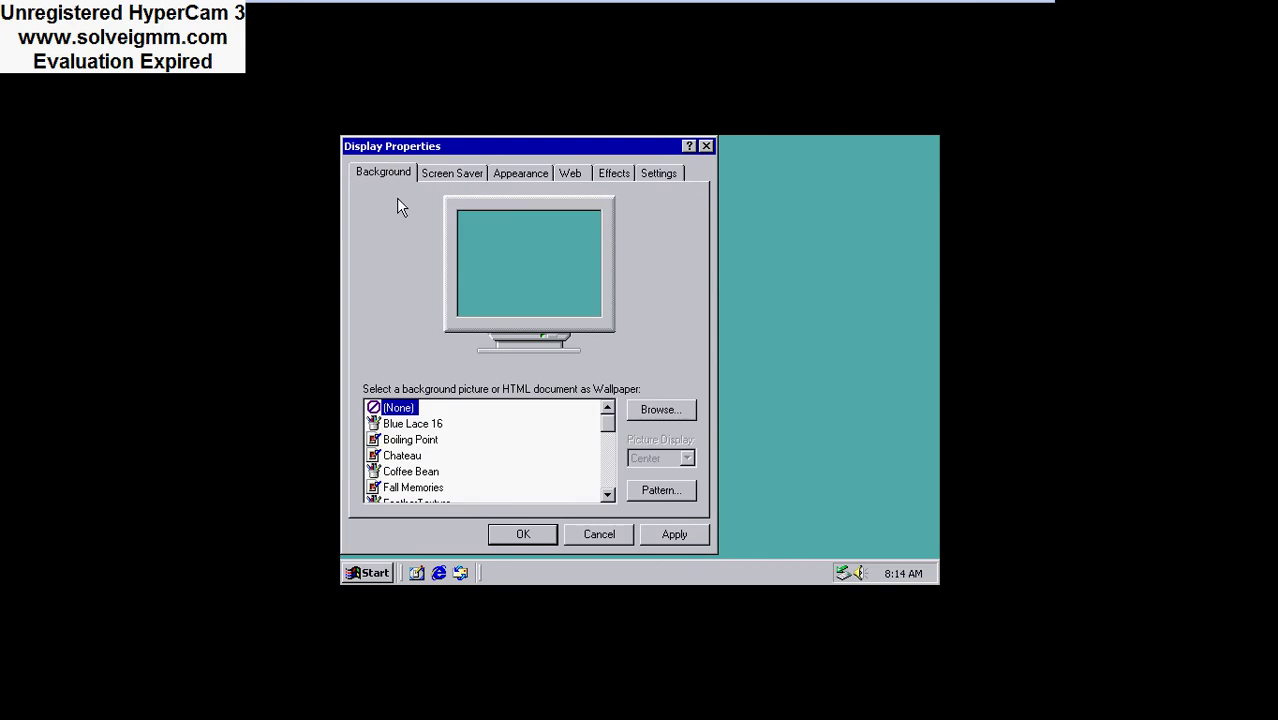
pyautogui.scroll(-7, 613, 488)
pyautogui.scroll(-2, 612, 488)
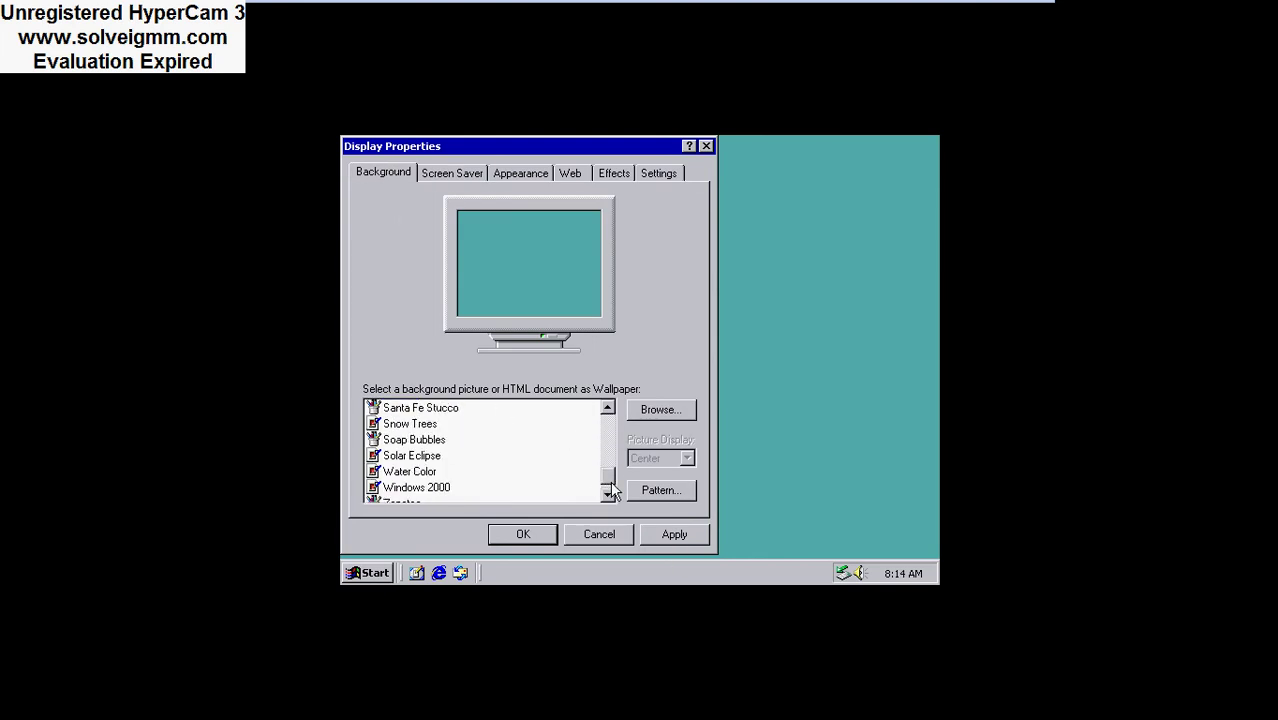
pyautogui.click(430, 488)
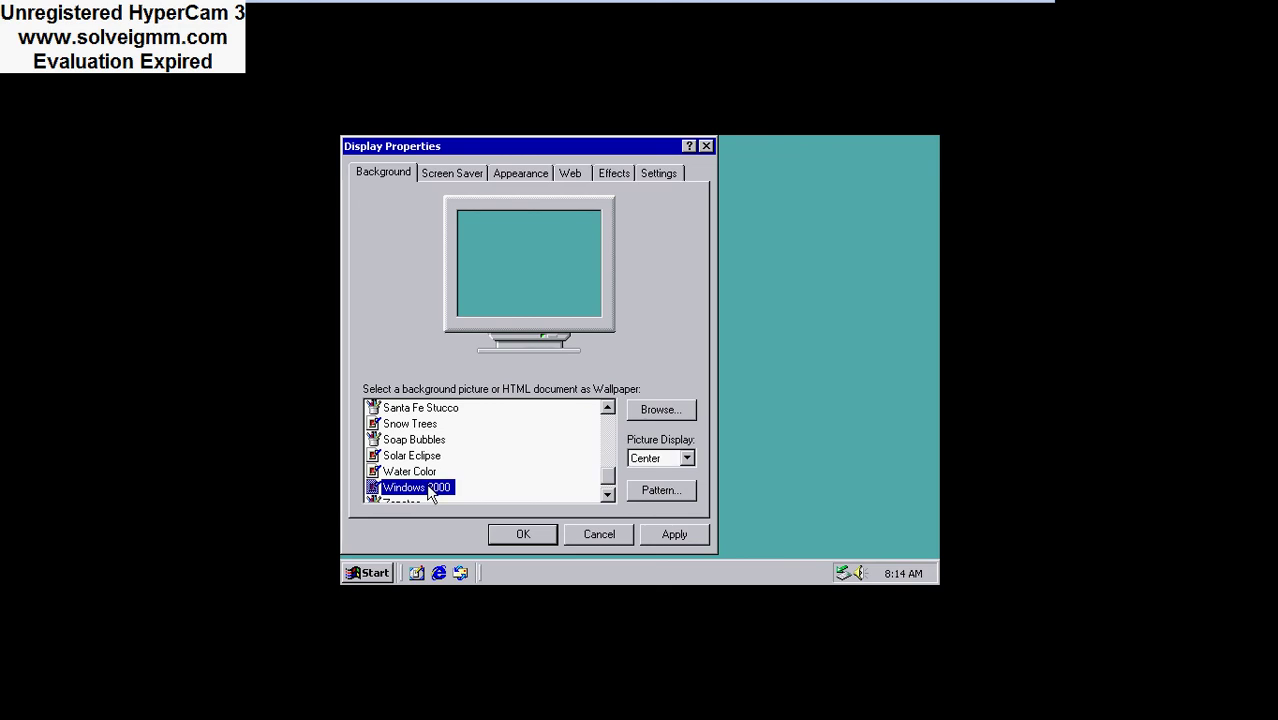
pyautogui.click(685, 535)
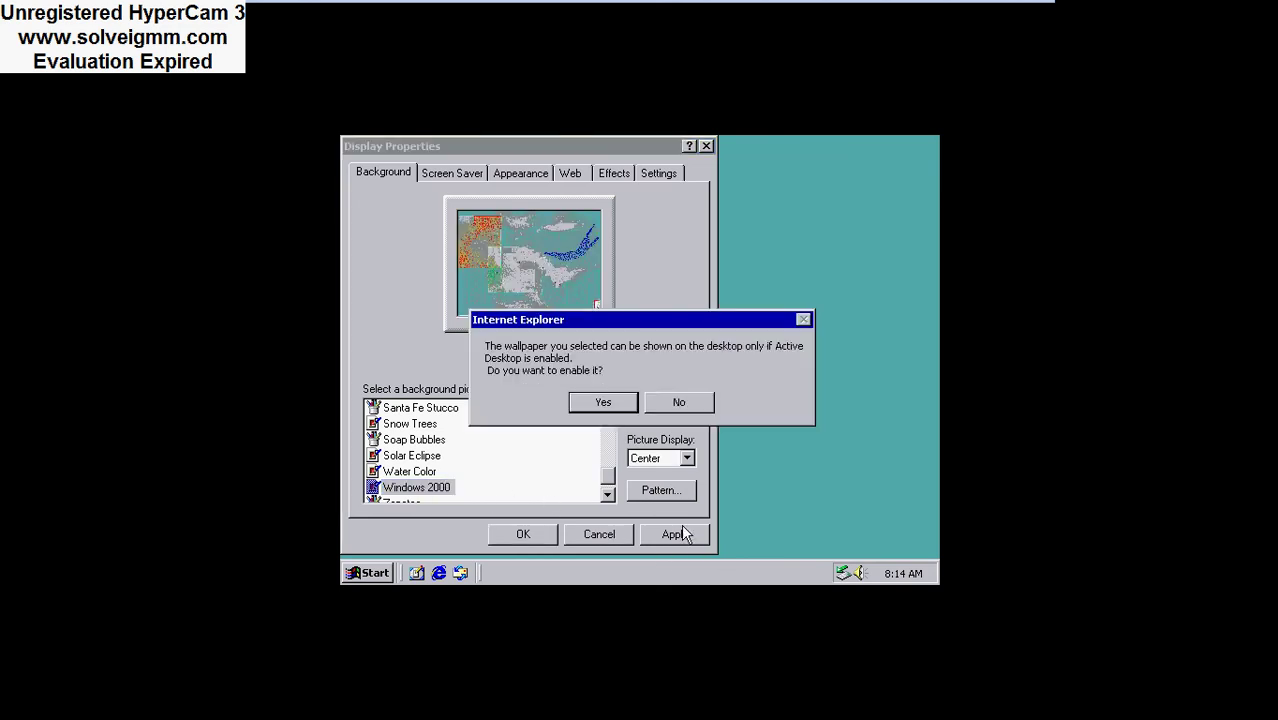
pyautogui.click(604, 404)
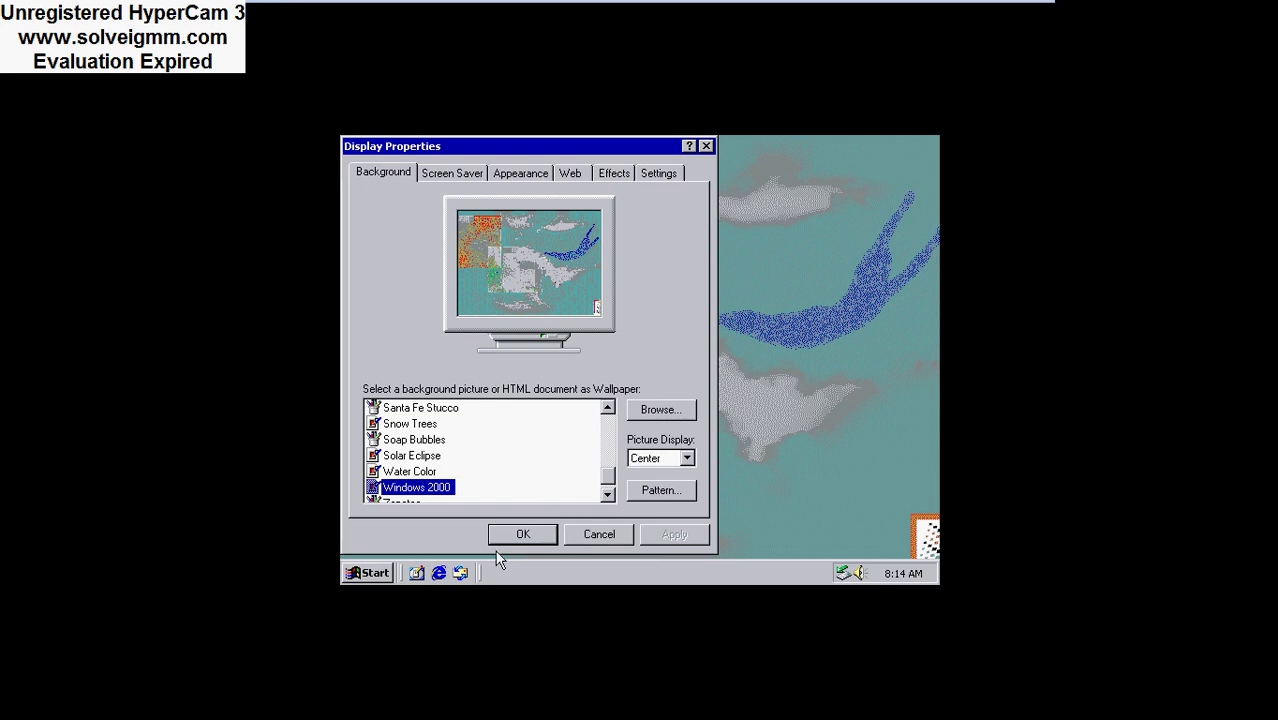
pyautogui.click(518, 535)
# Reopen the desktop's display properties and preview the 3D Maze (OpenGL) screen saver full screen.
pyautogui.rightClick(571, 335)
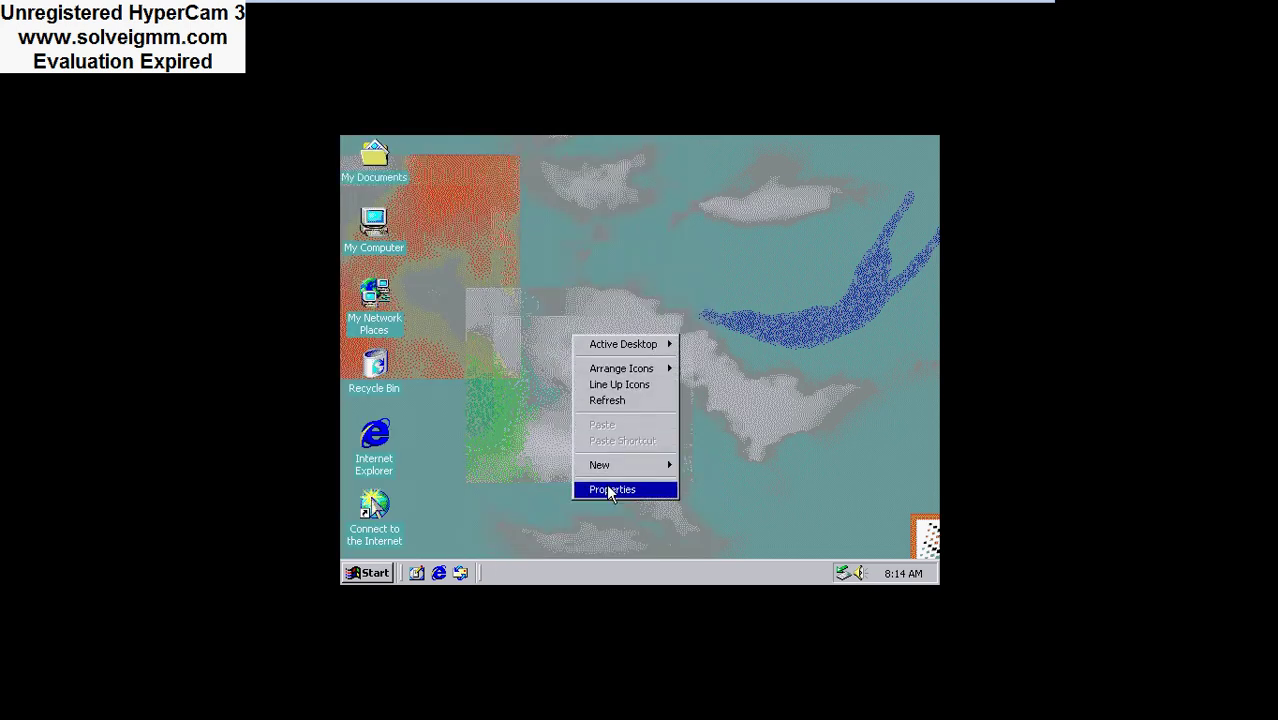
pyautogui.click(611, 488)
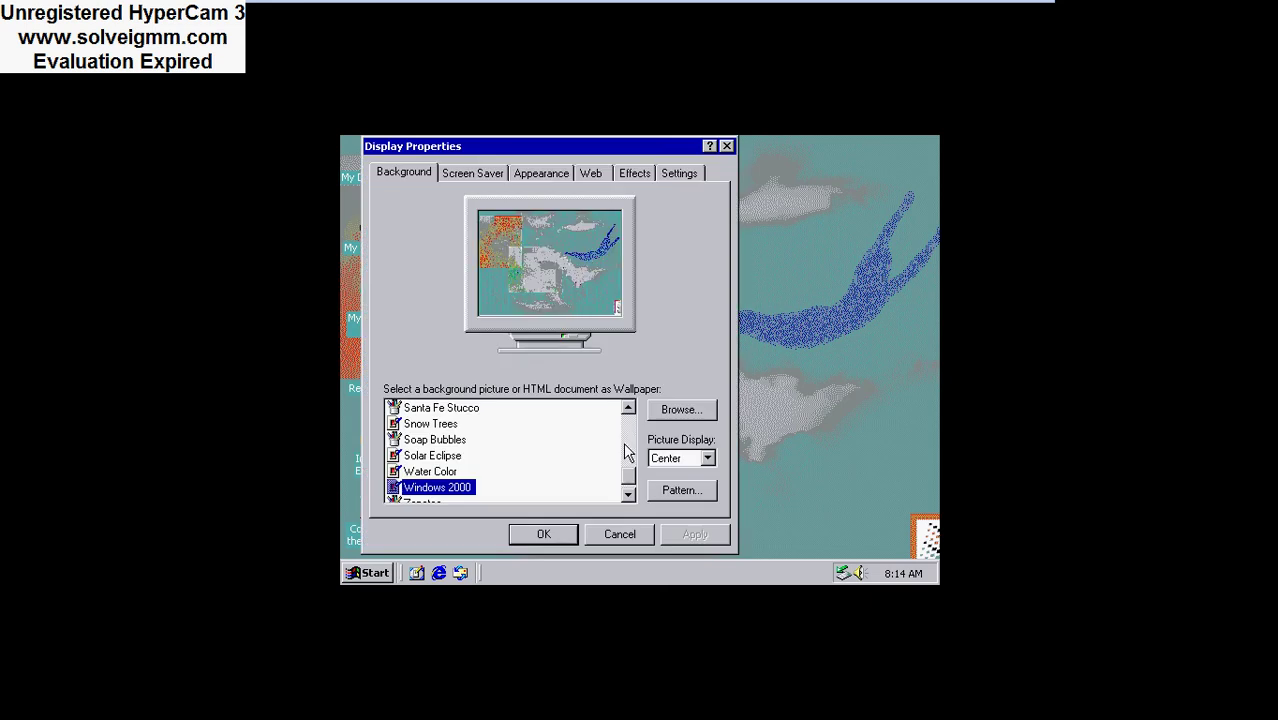
pyautogui.click(482, 175)
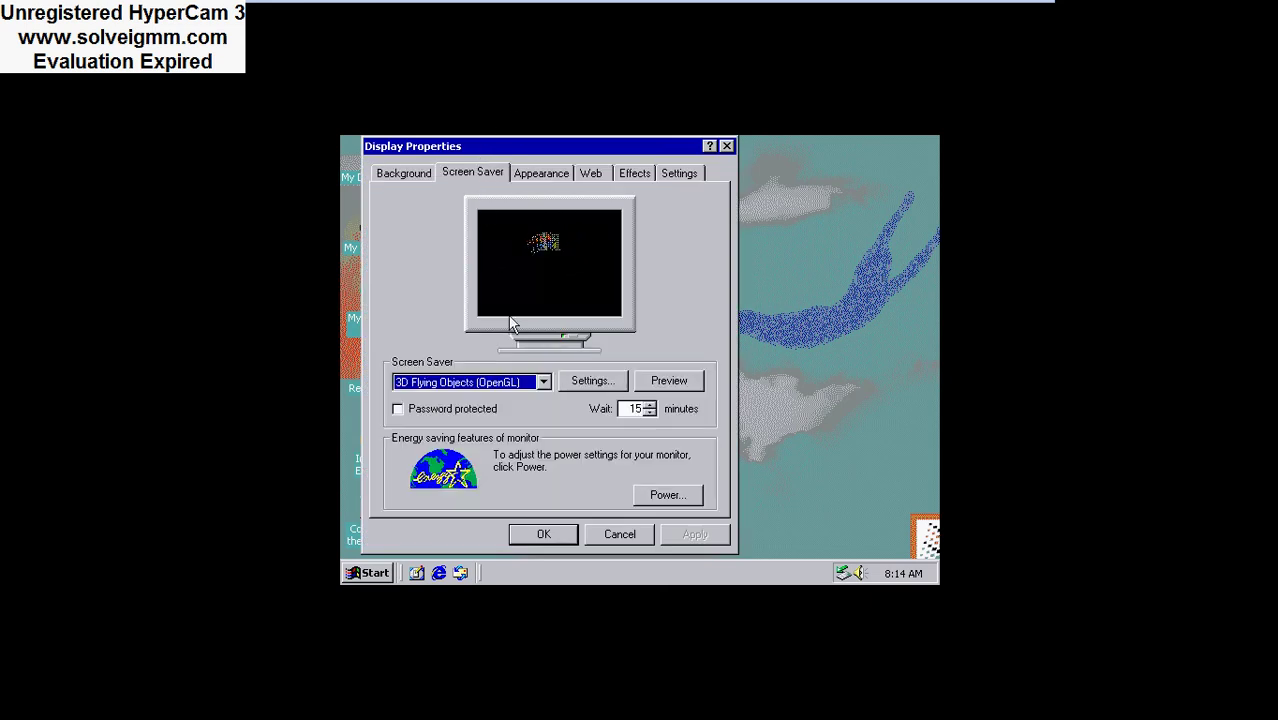
pyautogui.click(530, 382)
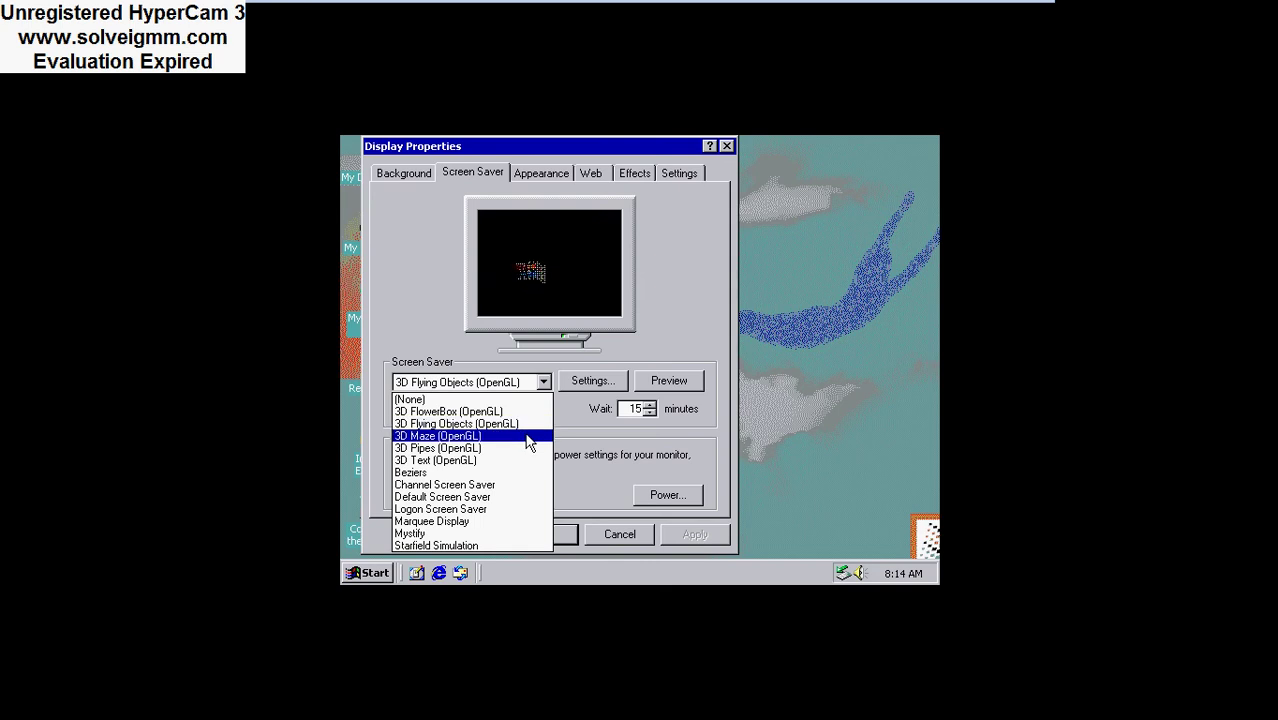
pyautogui.click(528, 437)
pyautogui.click(655, 381)
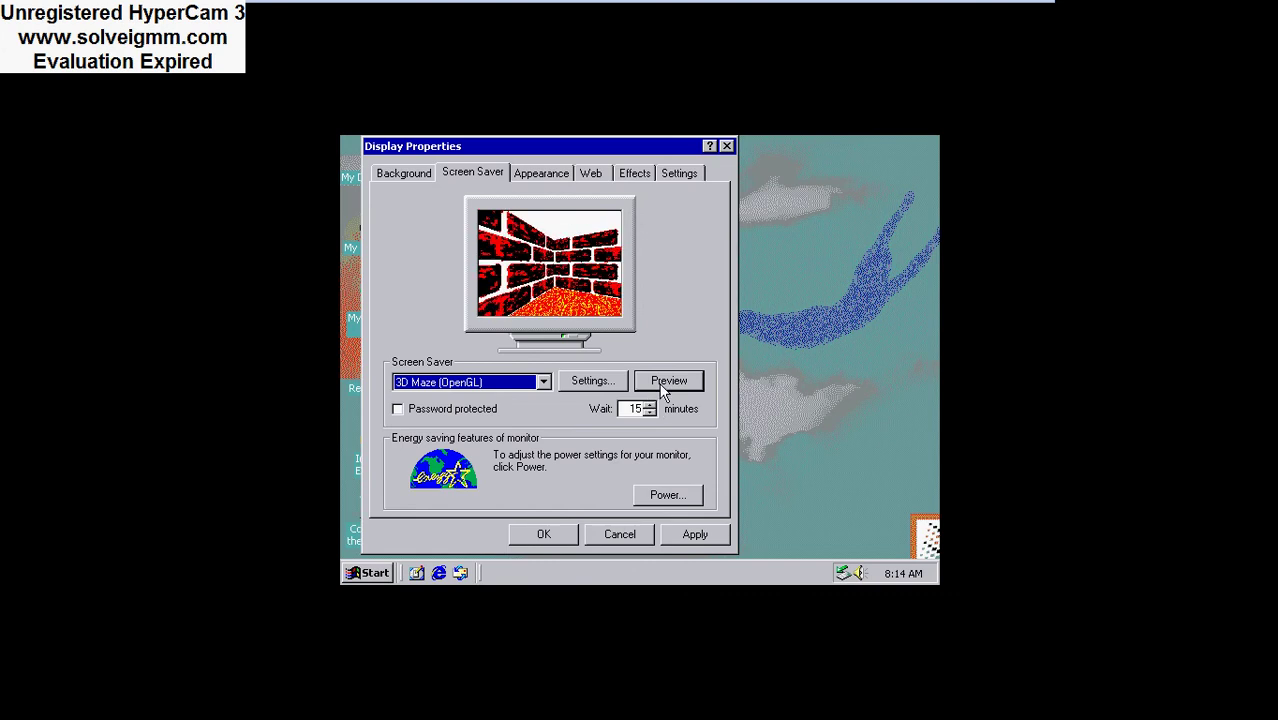
pyautogui.click(666, 381)
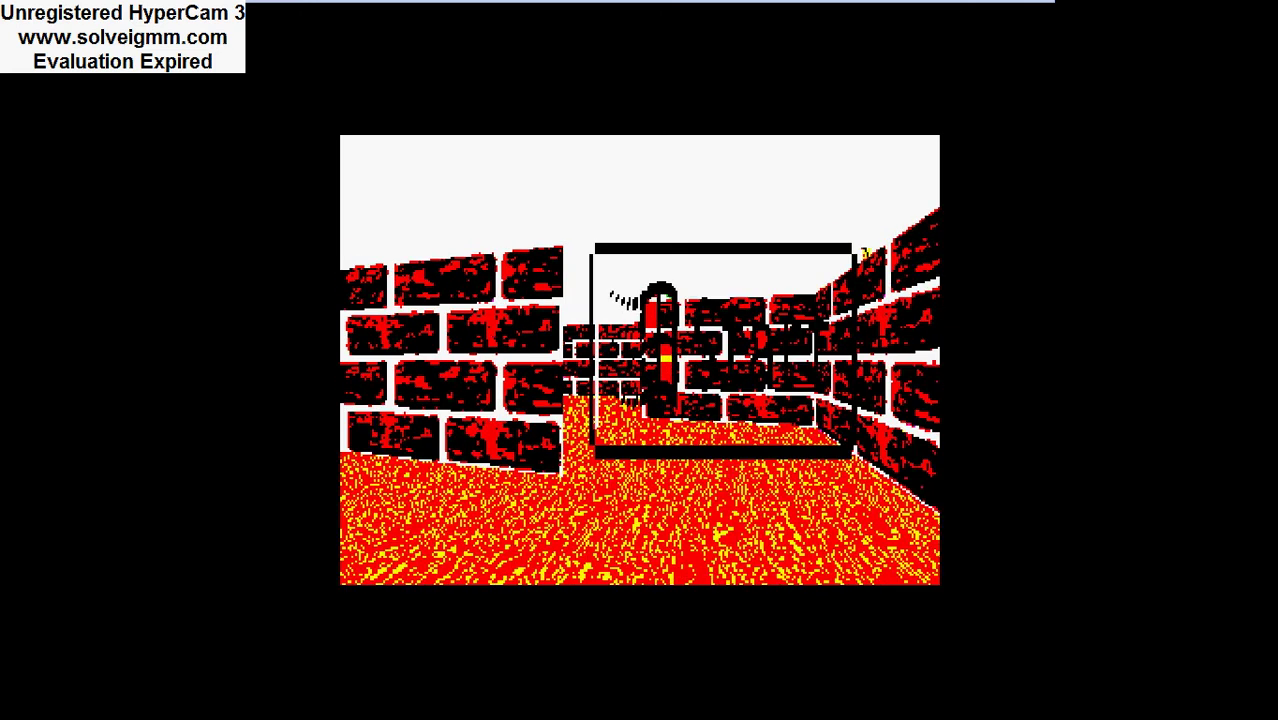
pyautogui.moveTo(566, 410)
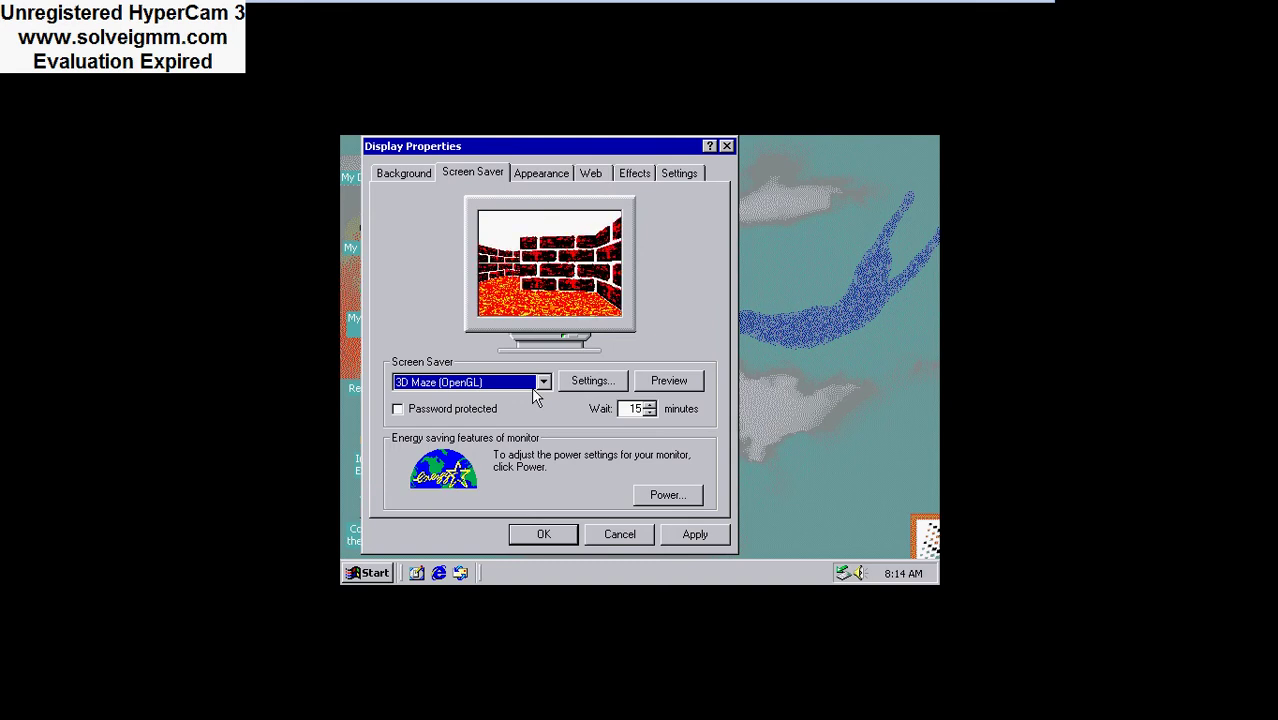
# Select the 3D Pipes (OpenGL) screen saver, preview it full screen and apply it.
pyautogui.click(542, 383)
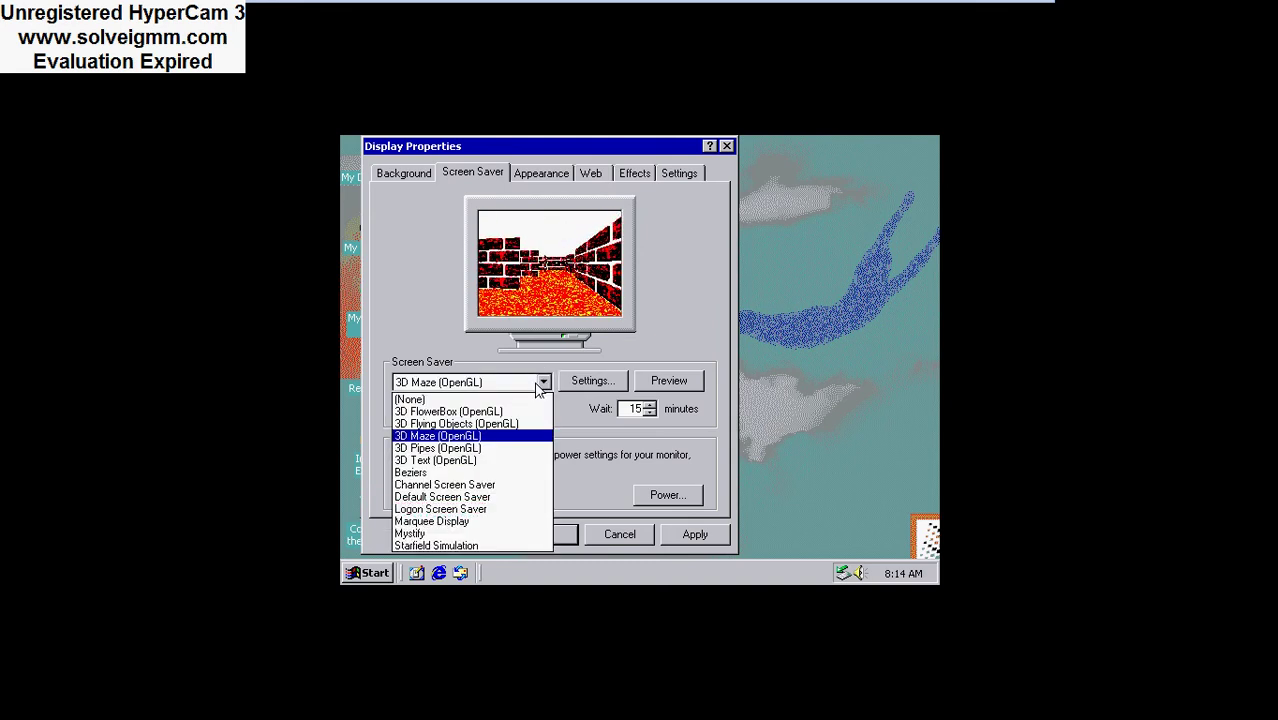
pyautogui.click(518, 443)
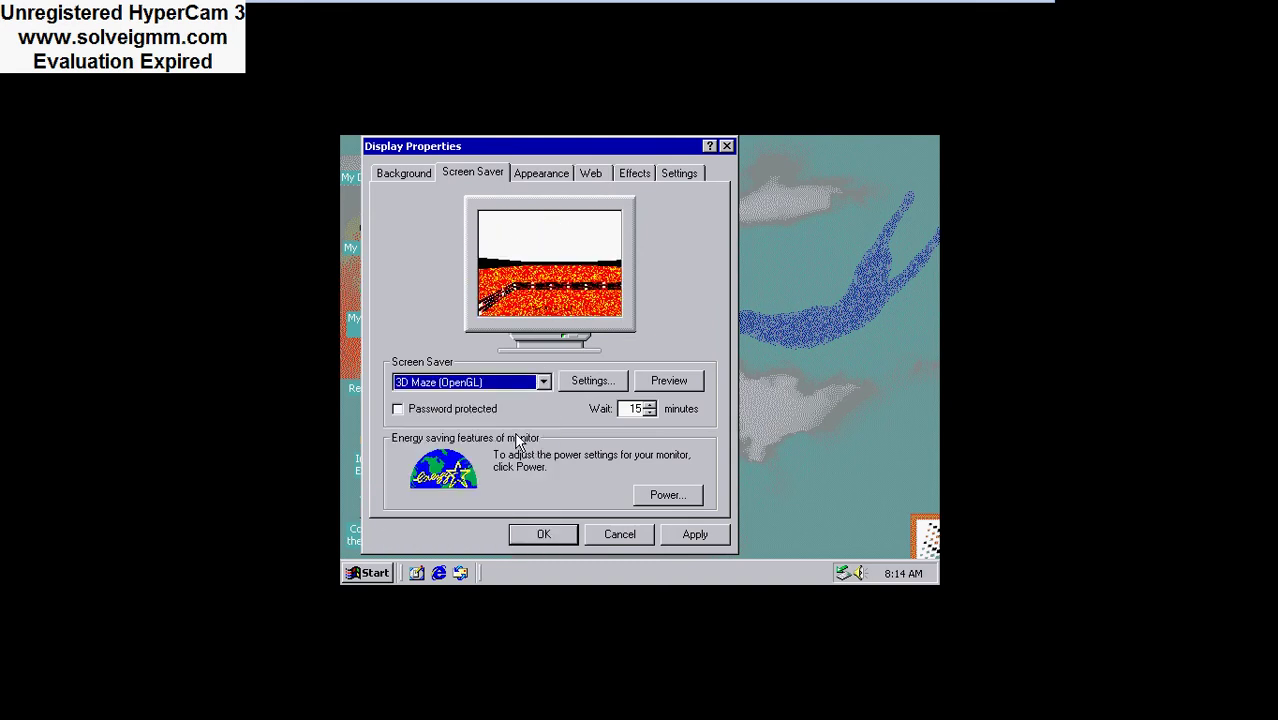
pyautogui.click(536, 383)
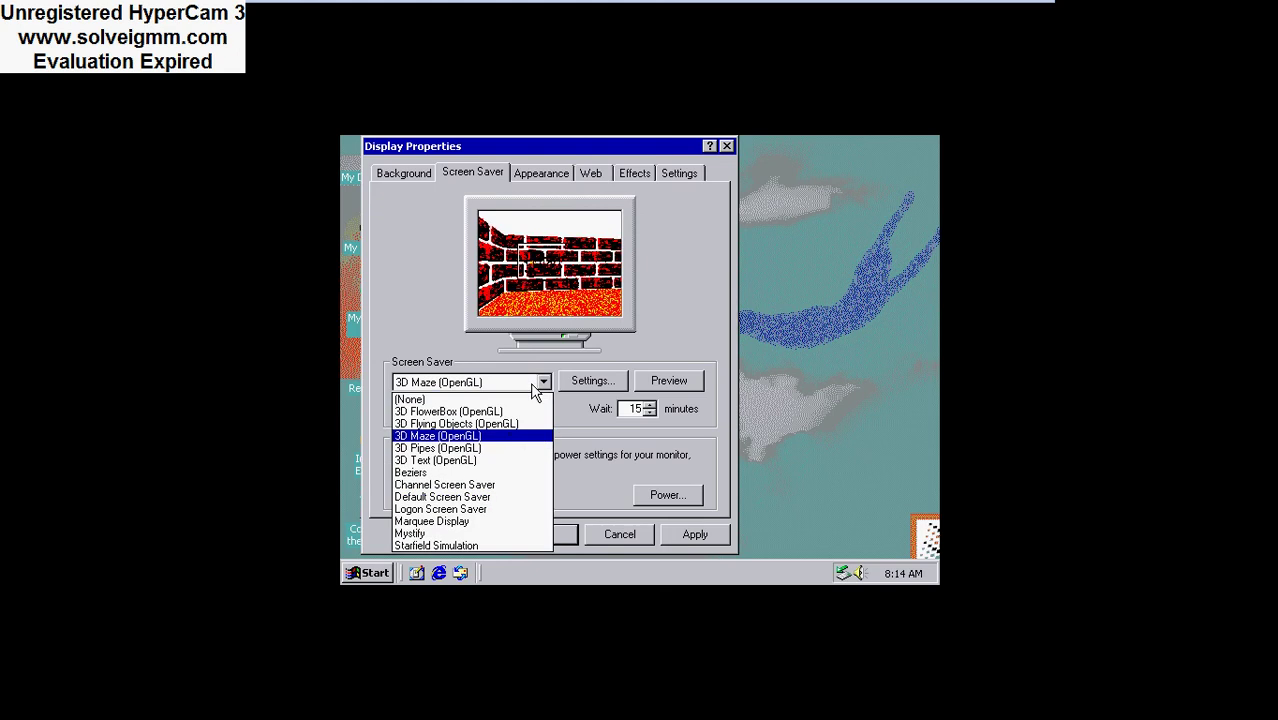
pyautogui.click(505, 449)
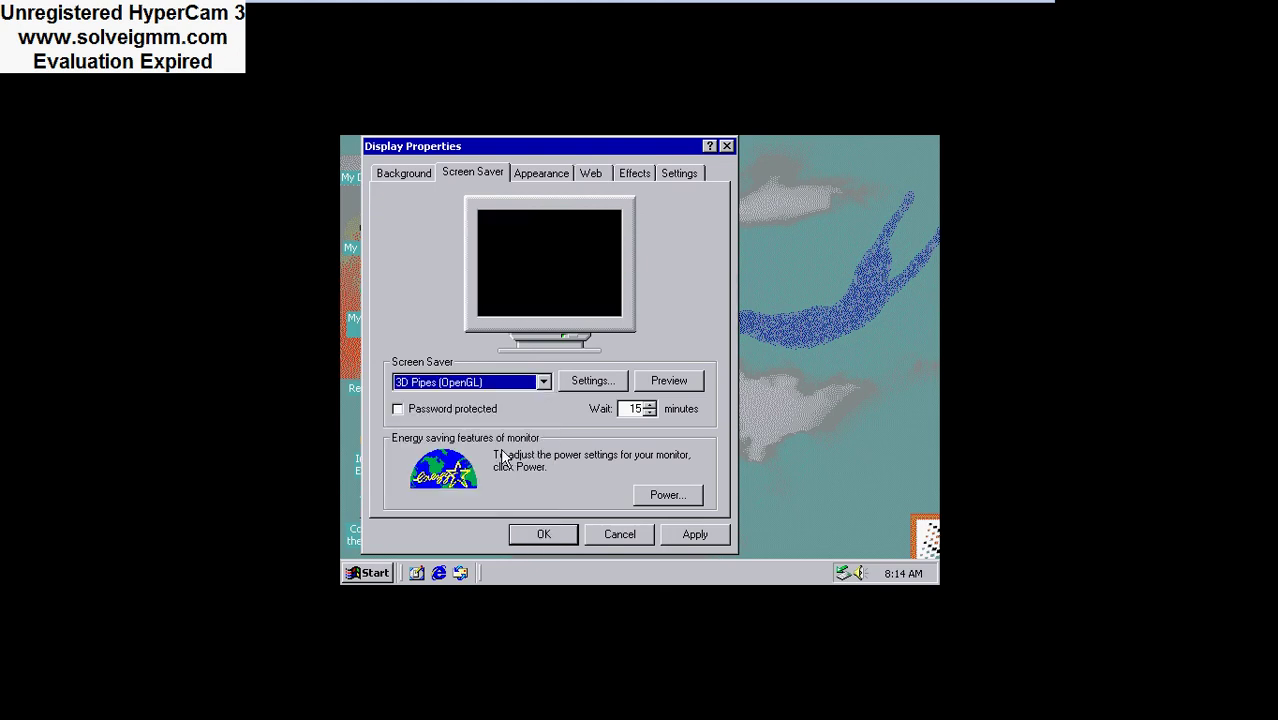
pyautogui.click(677, 388)
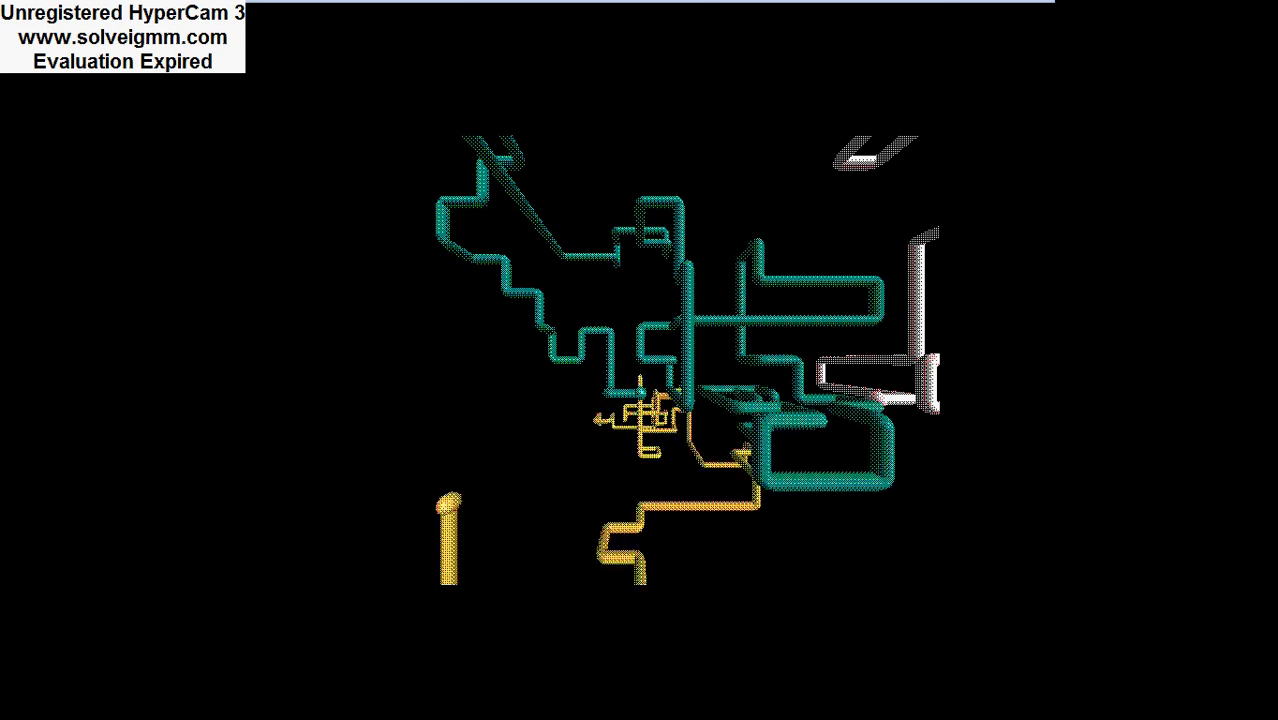
pyautogui.moveTo(621, 503)
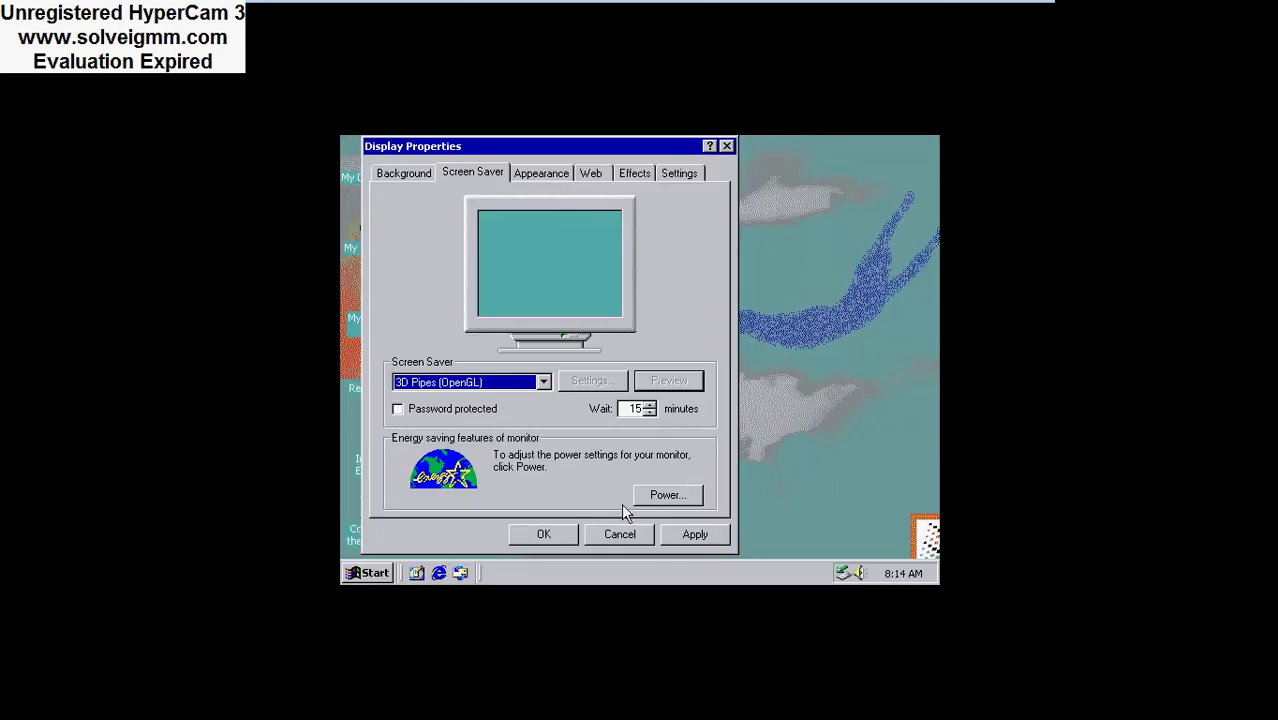
pyautogui.click(692, 538)
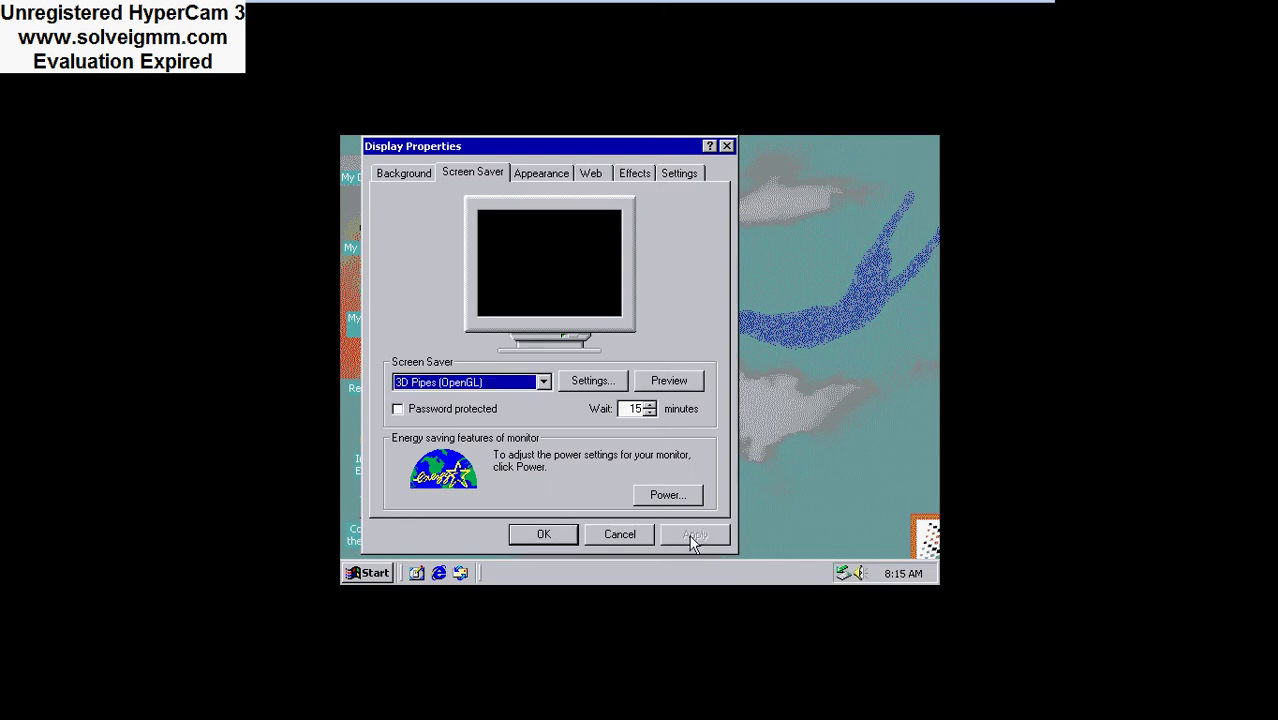
# Uncheck My Current Home Page in the Active Desktop web content and apply the change.
pyautogui.click(590, 175)
pyautogui.click(397, 415)
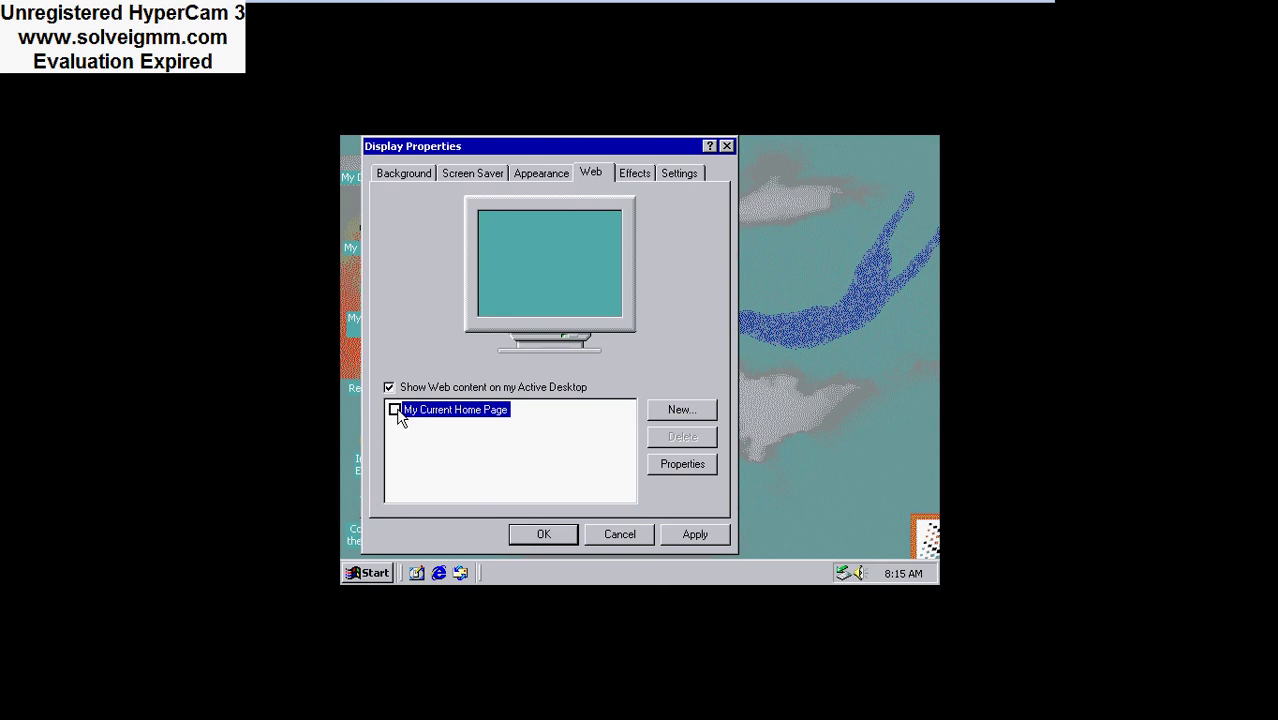
pyautogui.click(690, 535)
# Start a new Active Desktop item and complete the Internet connection setup over a LAN, toggling automatic proxy discovery and declining a mail account.
pyautogui.click(642, 404)
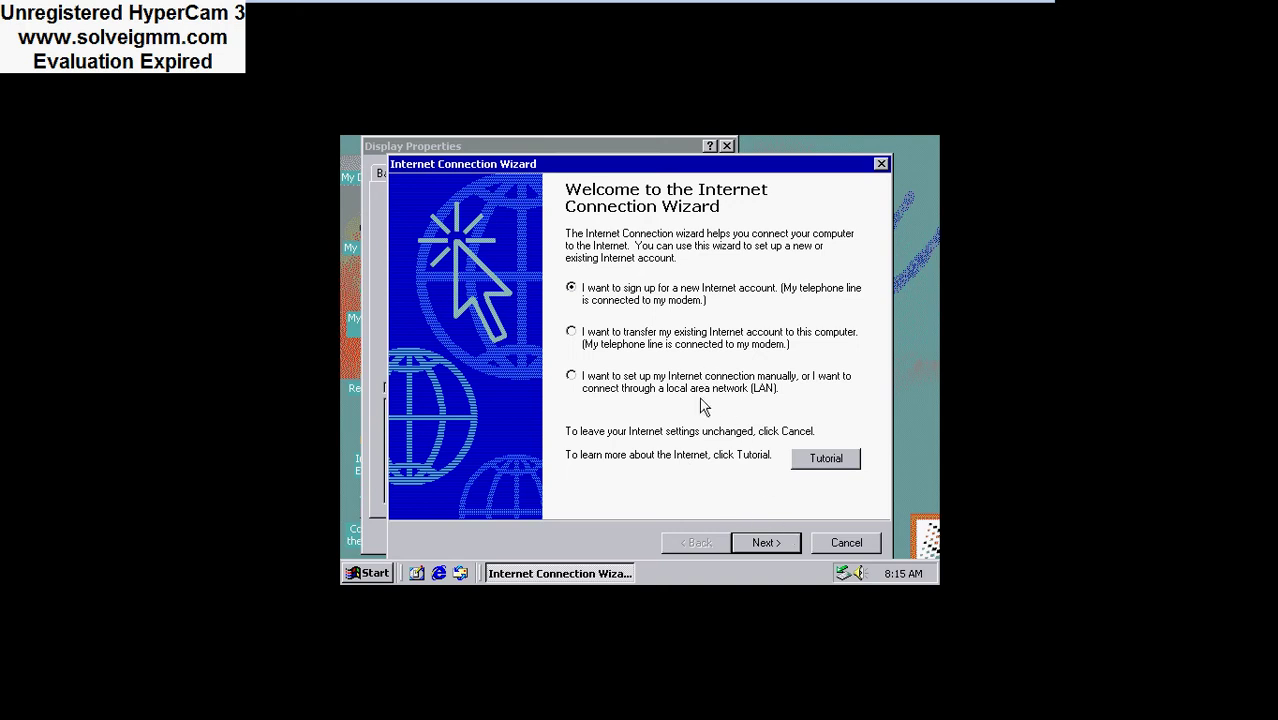
pyautogui.click(752, 542)
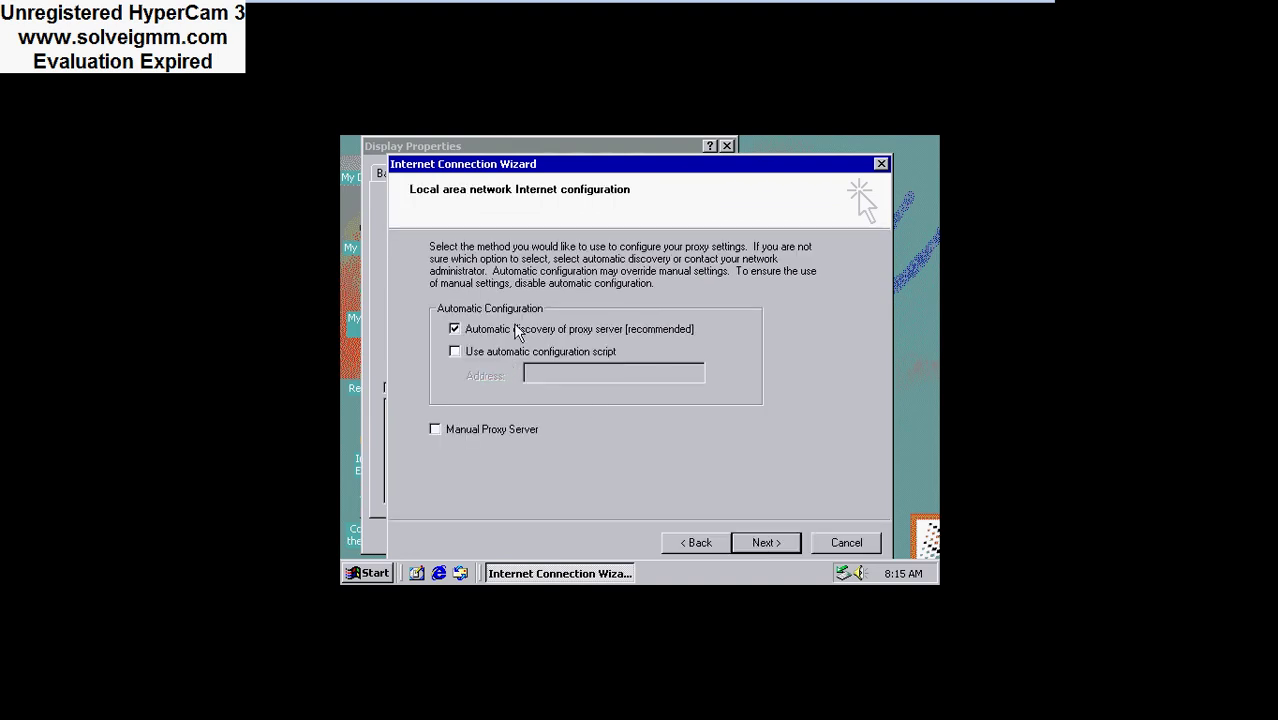
pyautogui.click(526, 332)
pyautogui.click(765, 541)
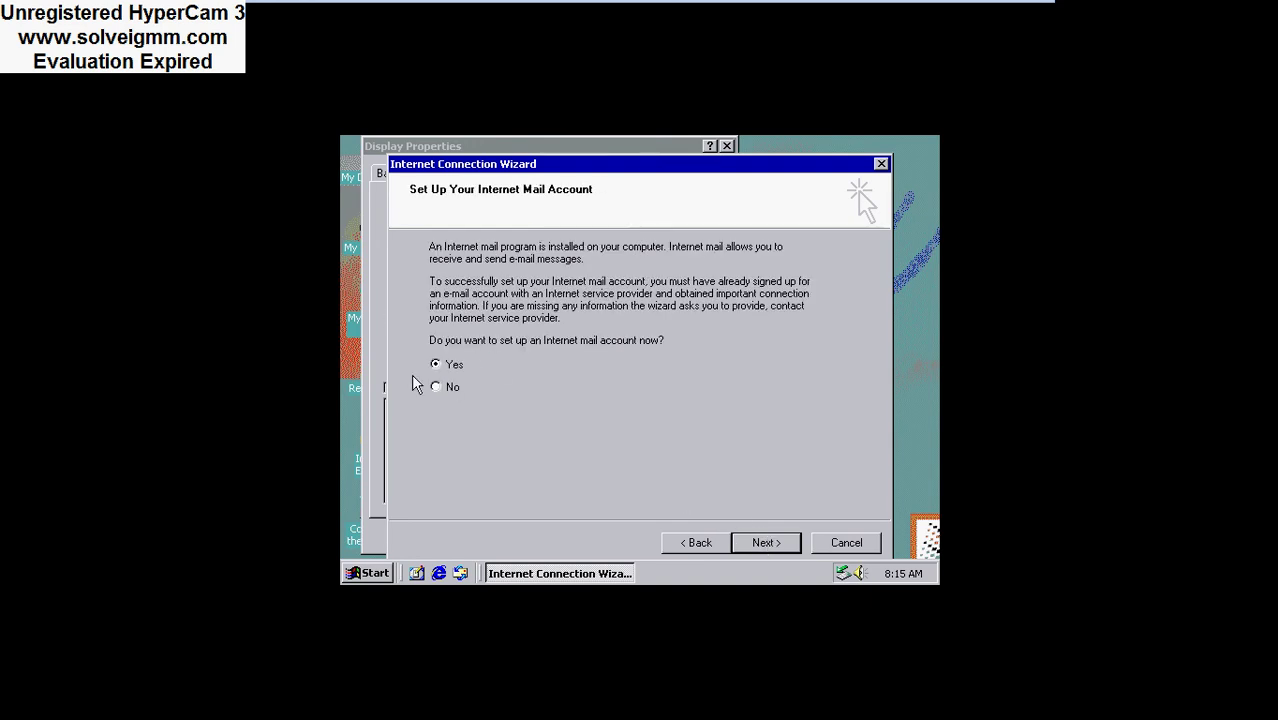
pyautogui.click(448, 388)
pyautogui.click(765, 543)
pyautogui.click(766, 542)
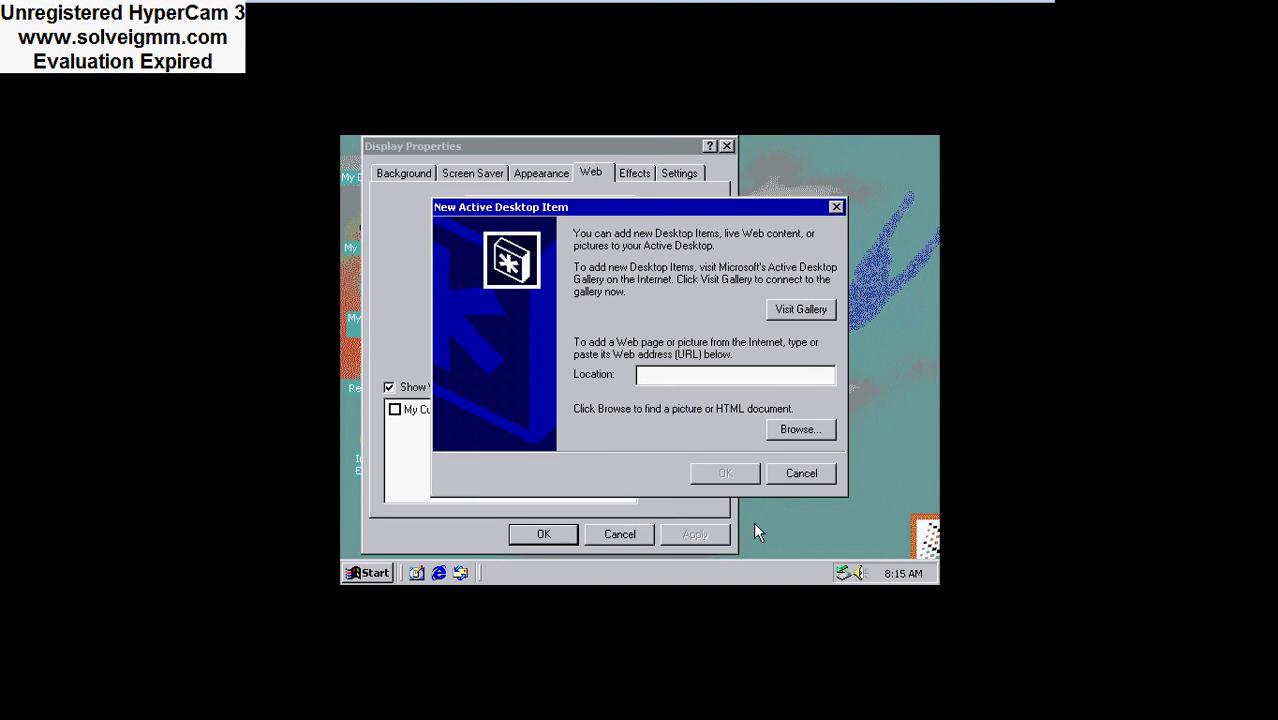
pyautogui.write('se')
pyautogui.press('BackSpace')
pyautogui.press('BackSpace')
pyautogui.write('goog')
pyautogui.press('BackSpace')
pyautogui.press('BackSpace')
pyautogui.press('BackSpace')
pyautogui.press('BackSpace')
# Add seznam.cz as an Active Desktop item, close the synchronization report and accept the display properties.
pyautogui.write('se')
pyautogui.click(716, 471)
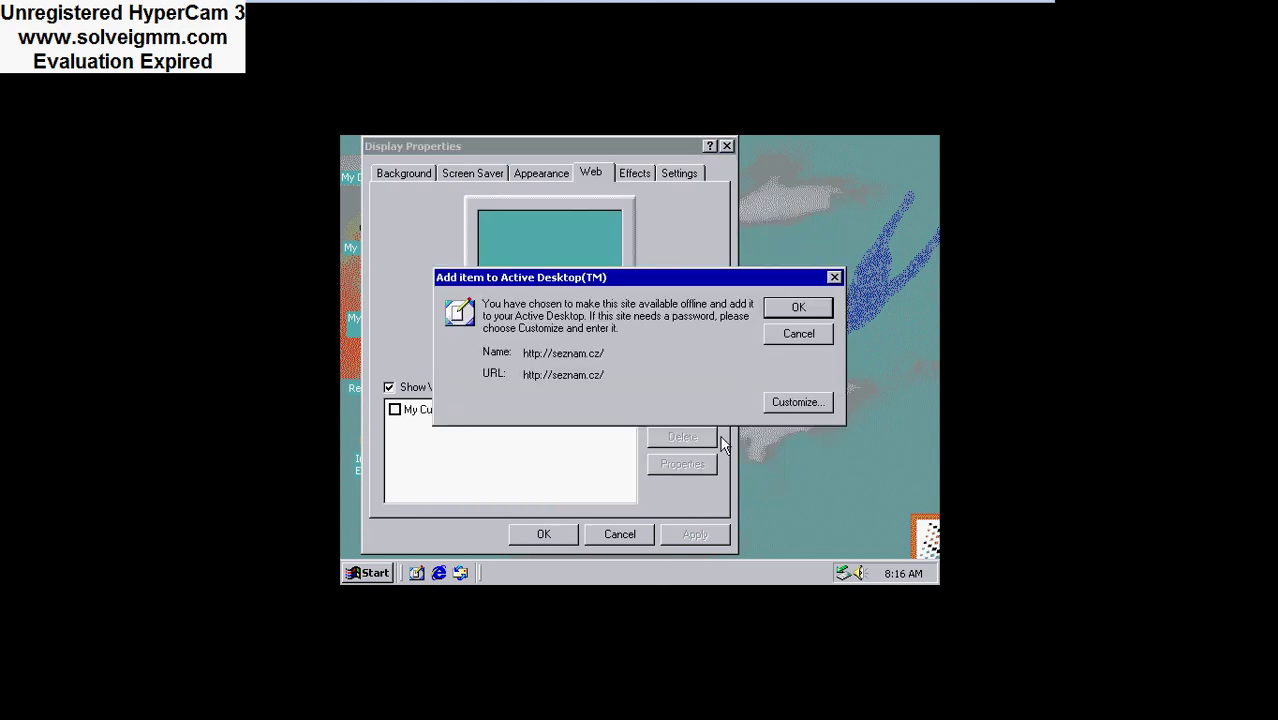
pyautogui.press('Return')
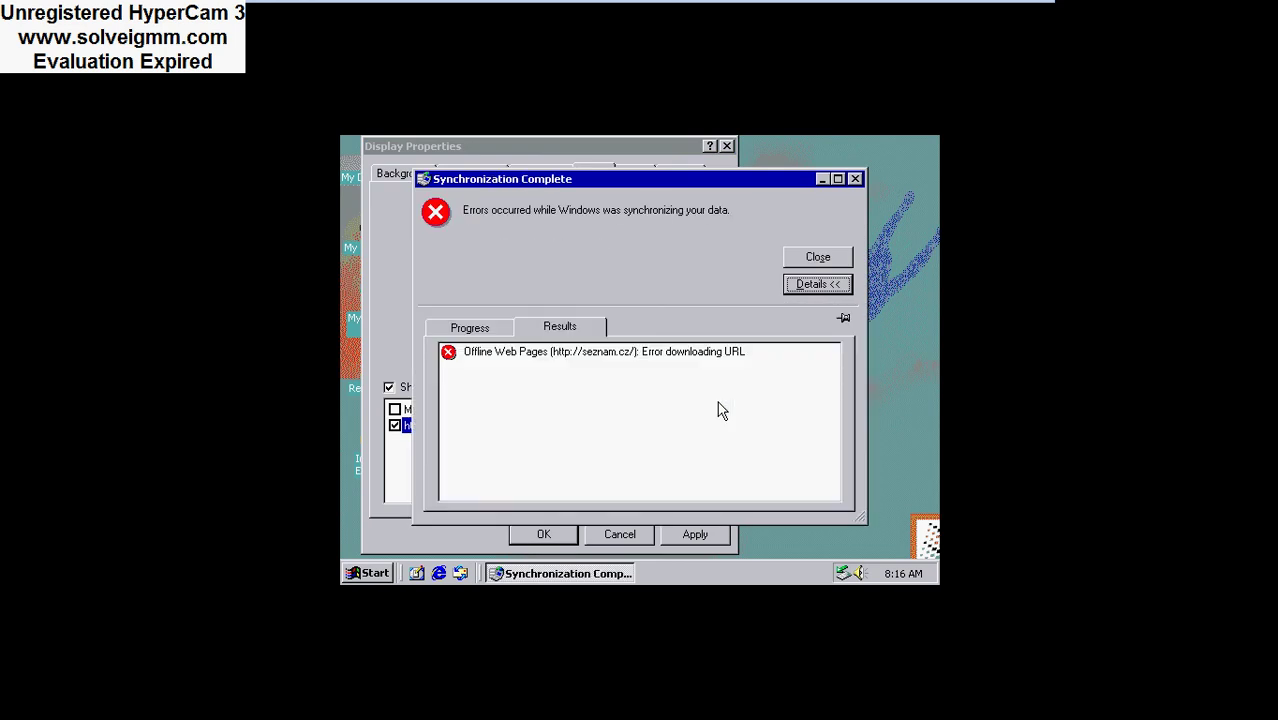
pyautogui.click(818, 258)
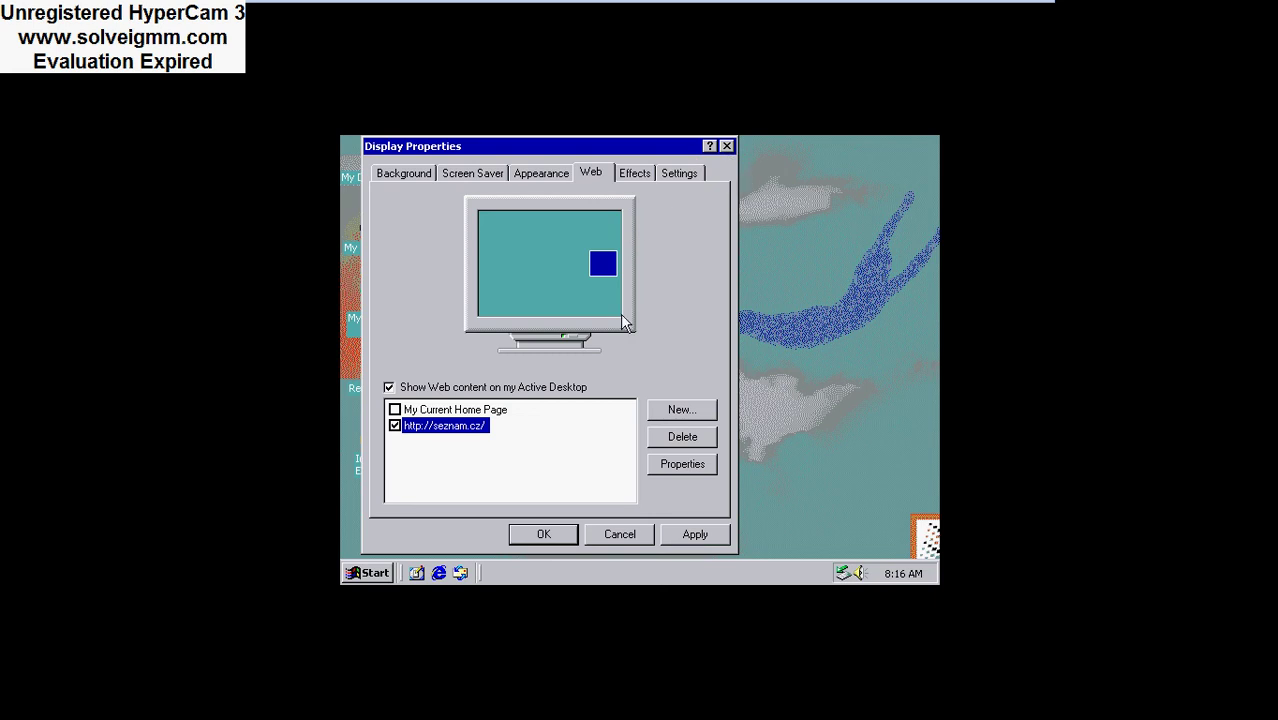
pyautogui.click(553, 535)
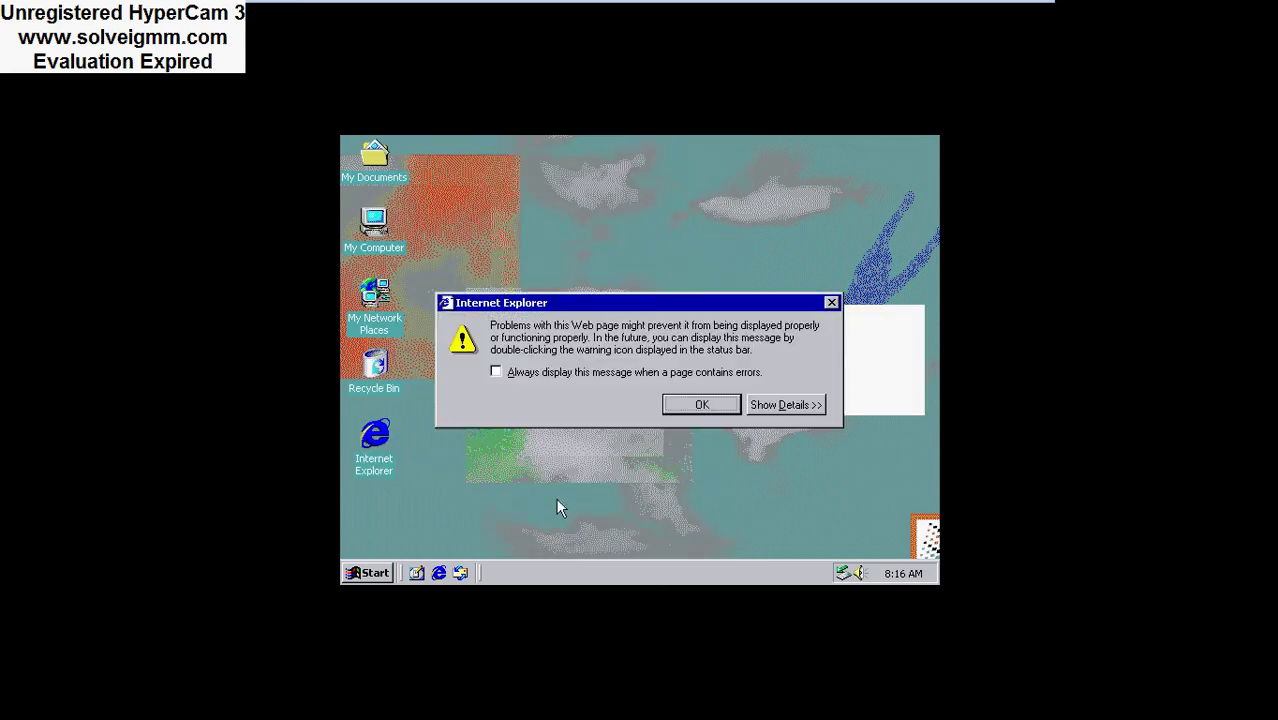
# Dismiss the web page error and accept the secure connection alert, choosing not to show that warning in future.
pyautogui.click(685, 403)
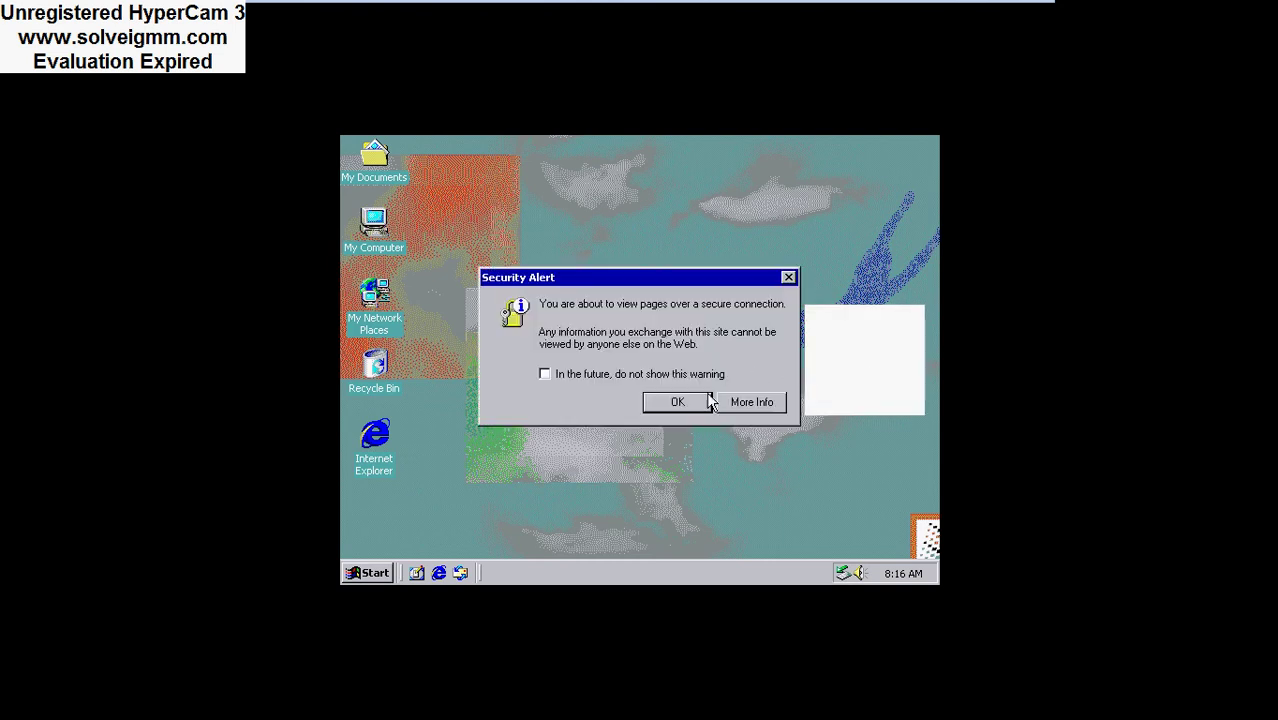
pyautogui.click(692, 376)
pyautogui.click(681, 403)
# Uncheck the Seznam item in the Active Desktop web content, apply the change and accept the display properties.
pyautogui.rightClick(681, 403)
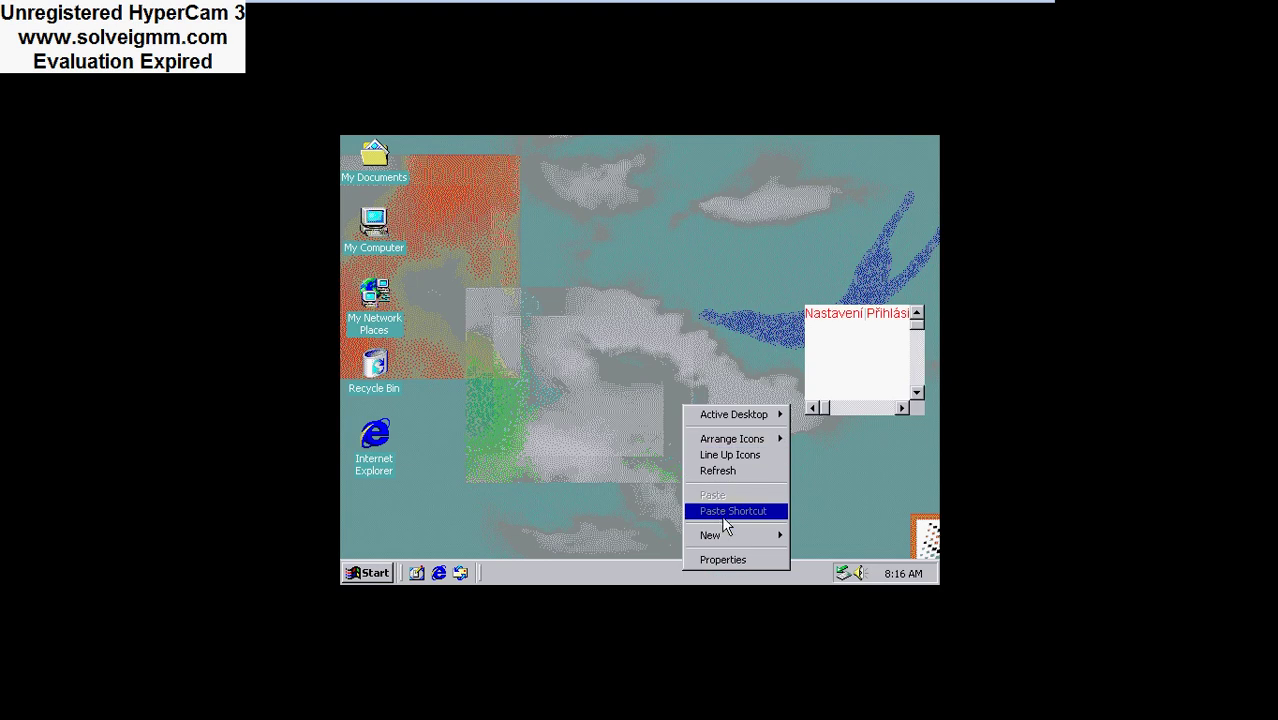
pyautogui.click(727, 561)
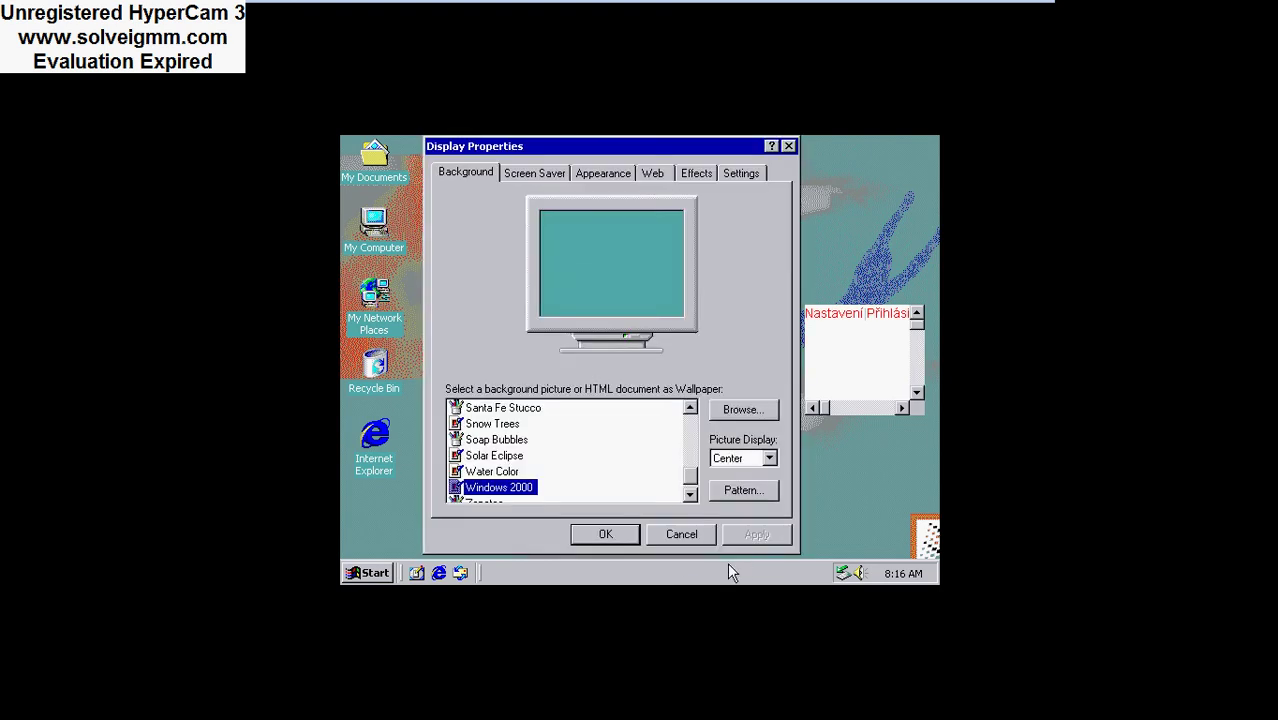
pyautogui.click(667, 184)
pyautogui.click(567, 433)
pyautogui.click(456, 426)
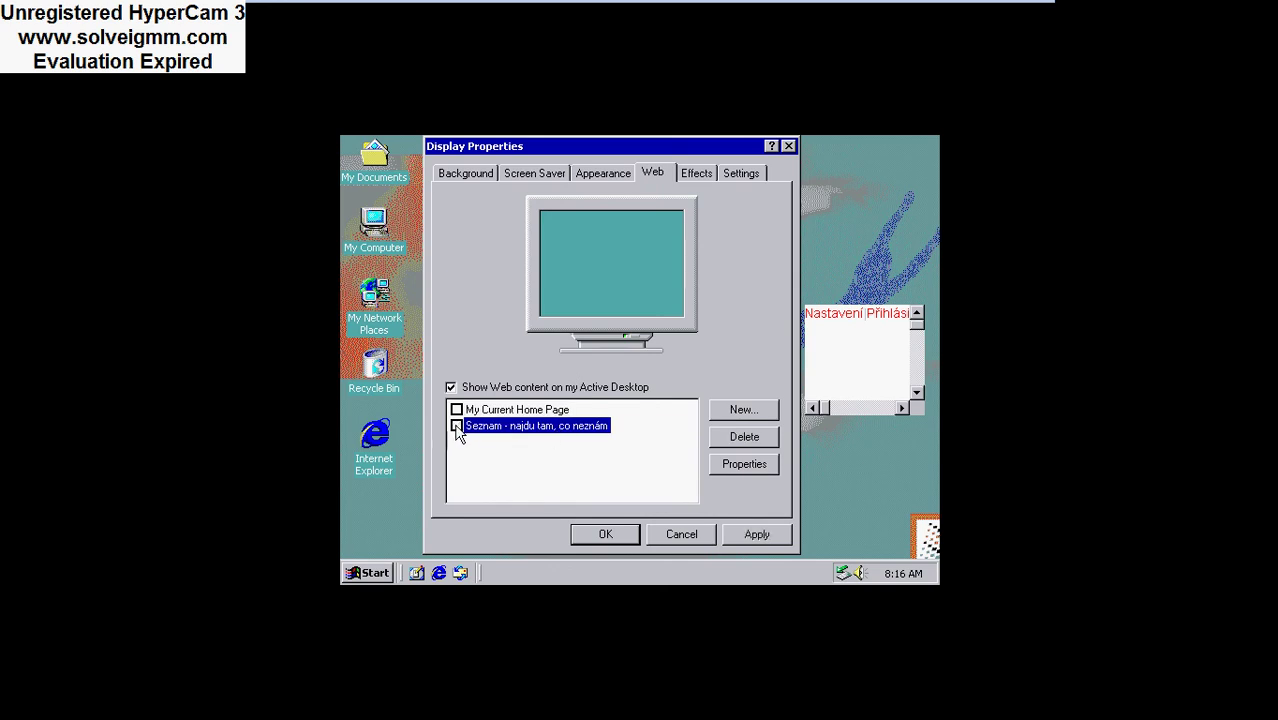
pyautogui.click(729, 543)
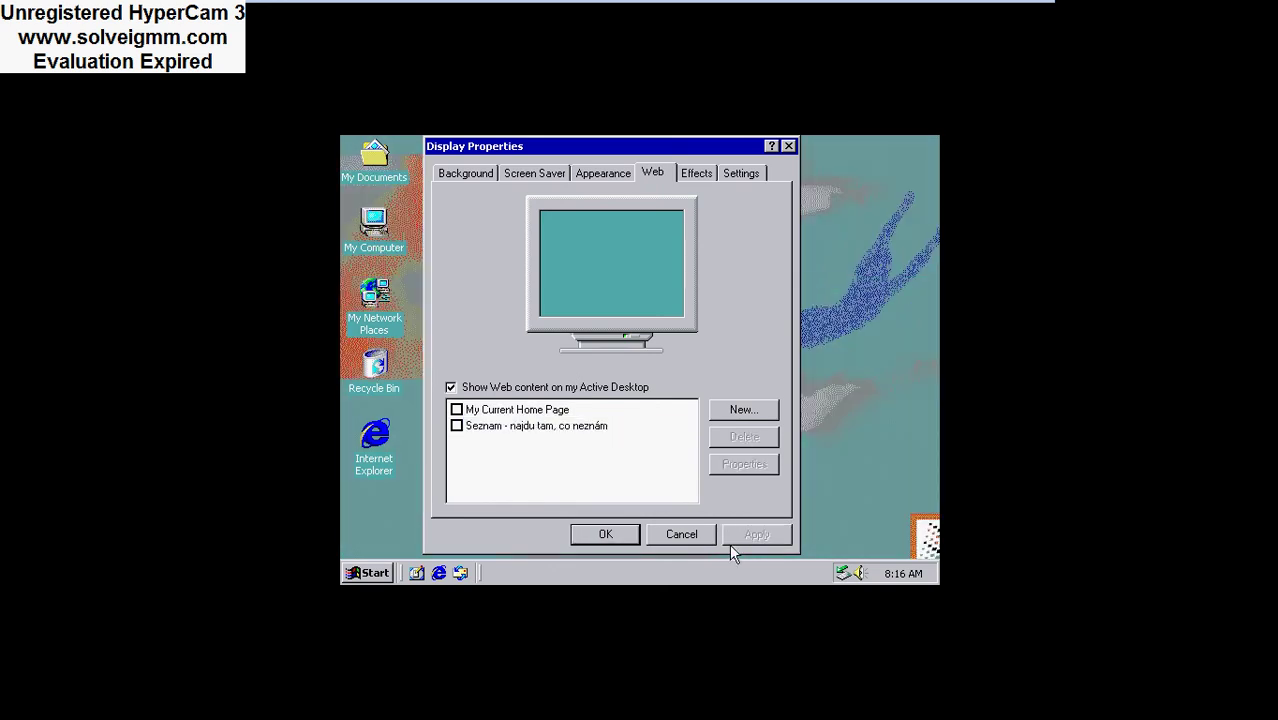
pyautogui.click(607, 534)
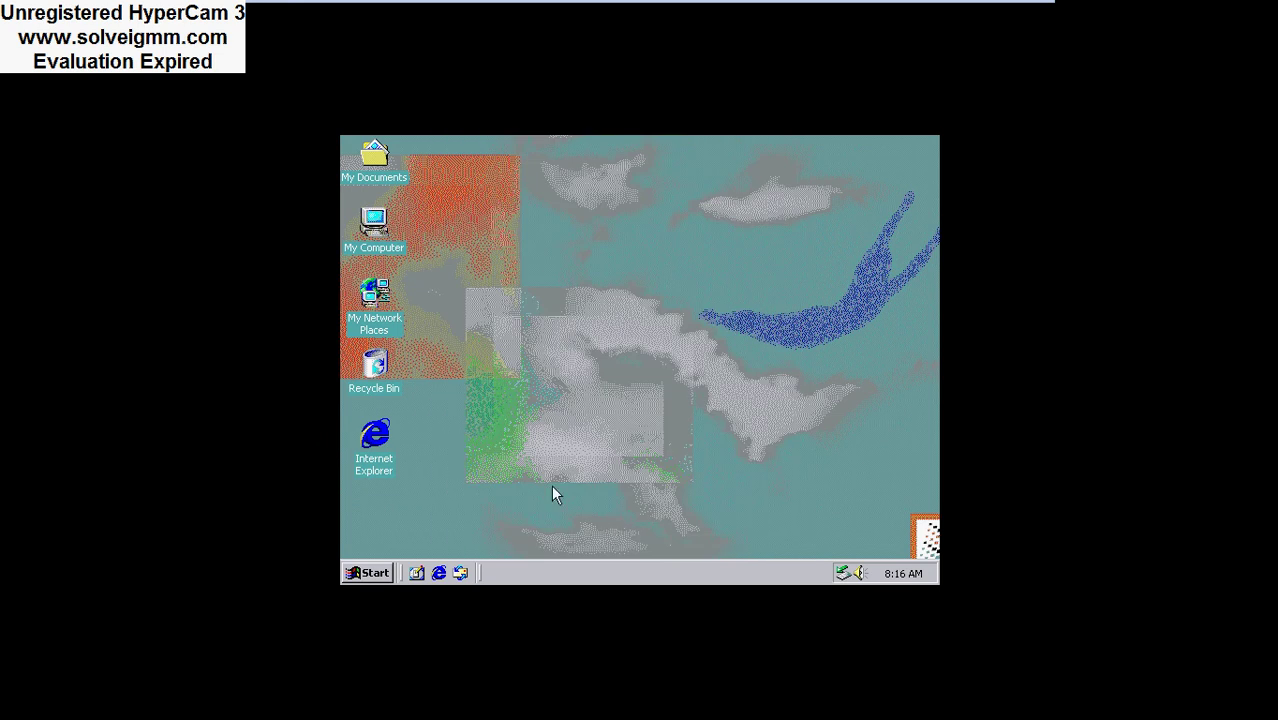
# Launch Internet Explorer, go to seznam.cz and maximize the browser window.
pyautogui.doubleClick(372, 436)
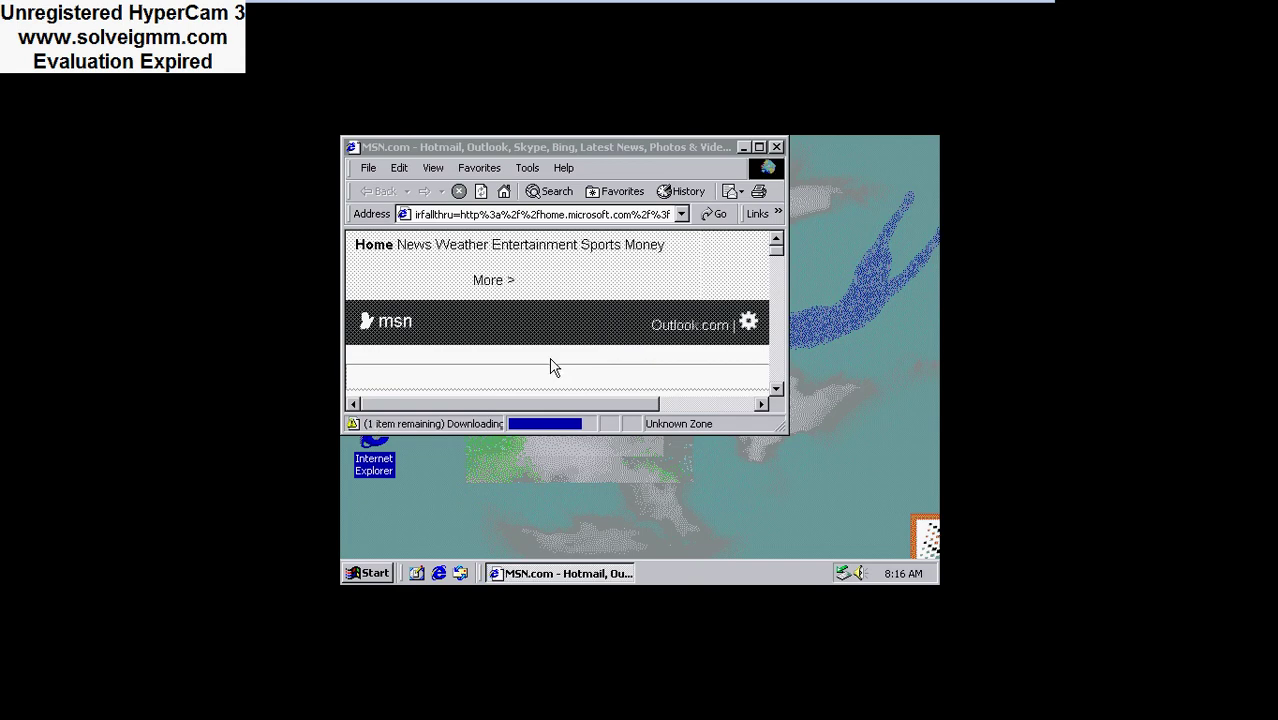
pyautogui.click(640, 214)
pyautogui.press('BackSpace')
pyautogui.write('s')
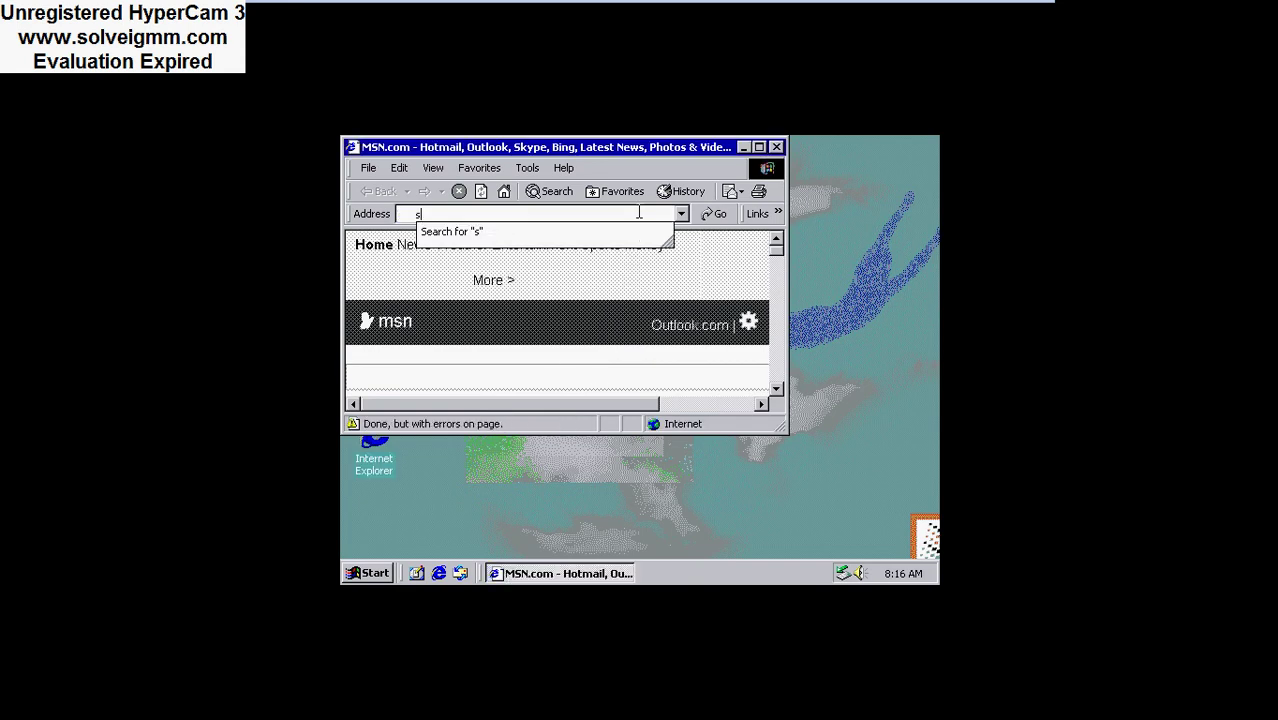
pyautogui.write('eznam.cz')
pyautogui.press('Return')
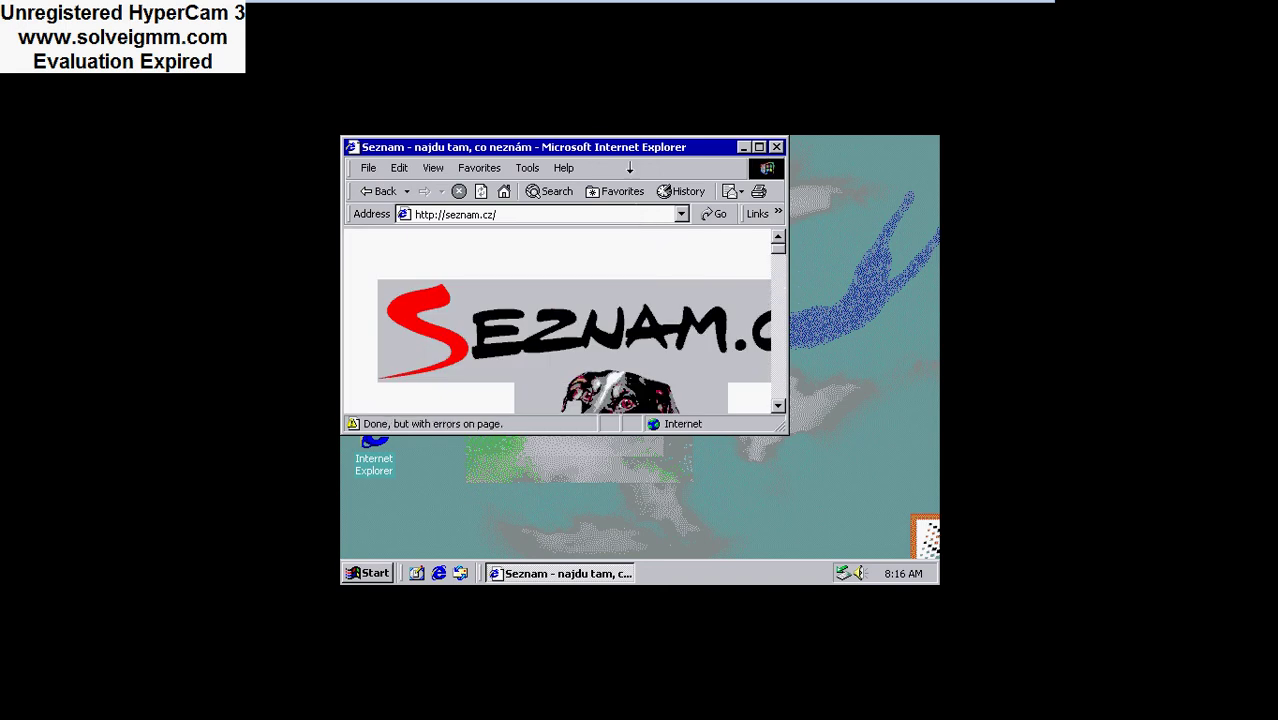
pyautogui.click(759, 148)
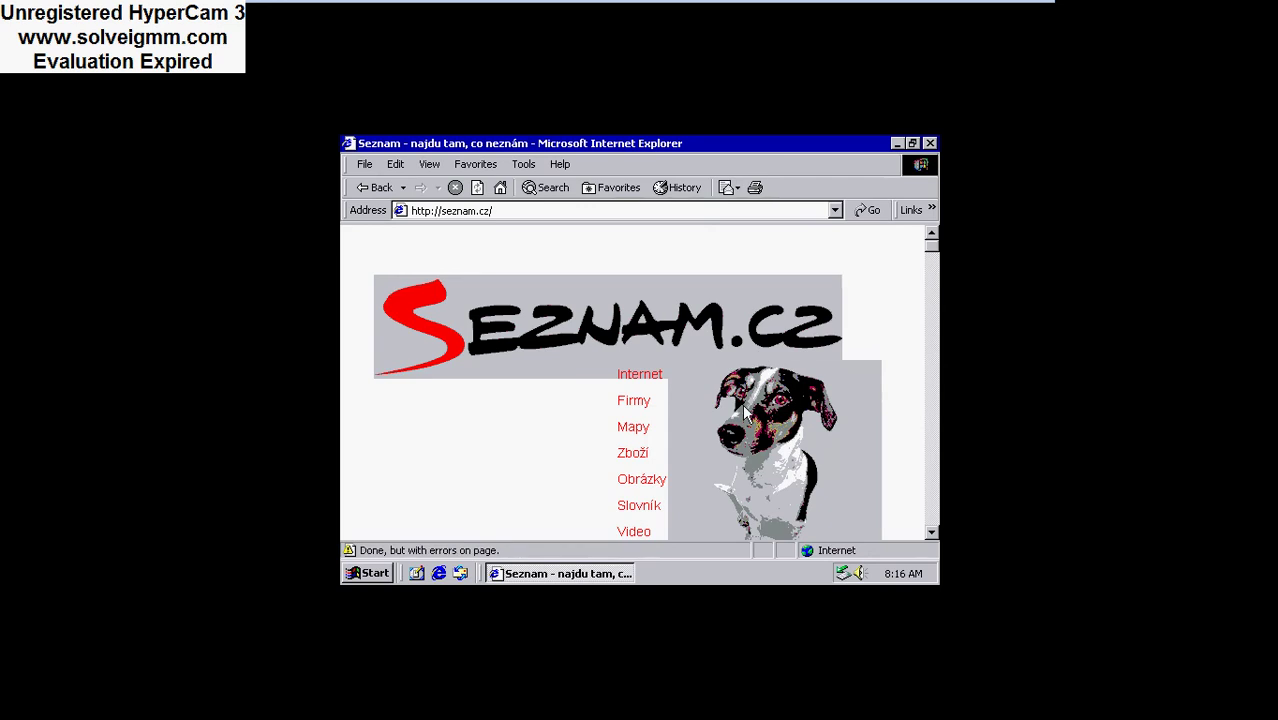
# Look through the Seznam home page and try to open its Mapy link.
pyautogui.scroll(-2, 743, 414)
pyautogui.scroll(-2, 742, 397)
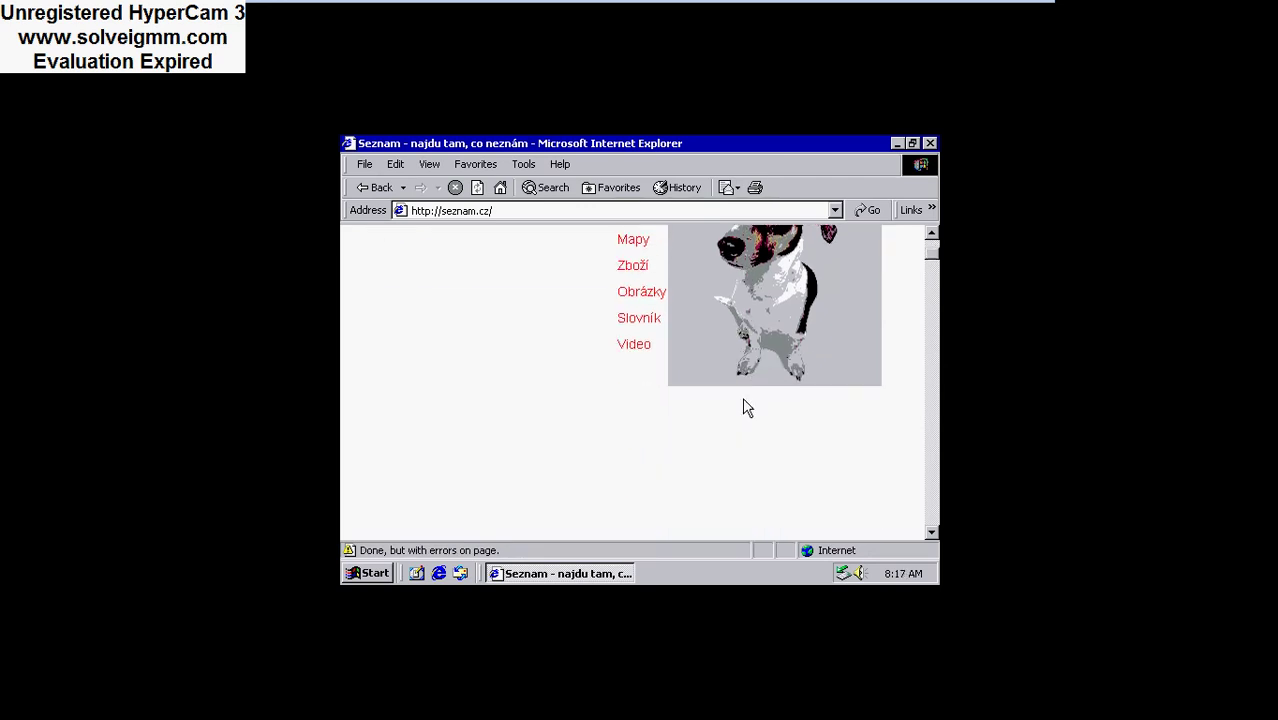
pyautogui.scroll(3, 742, 397)
pyautogui.scroll(-5, 742, 398)
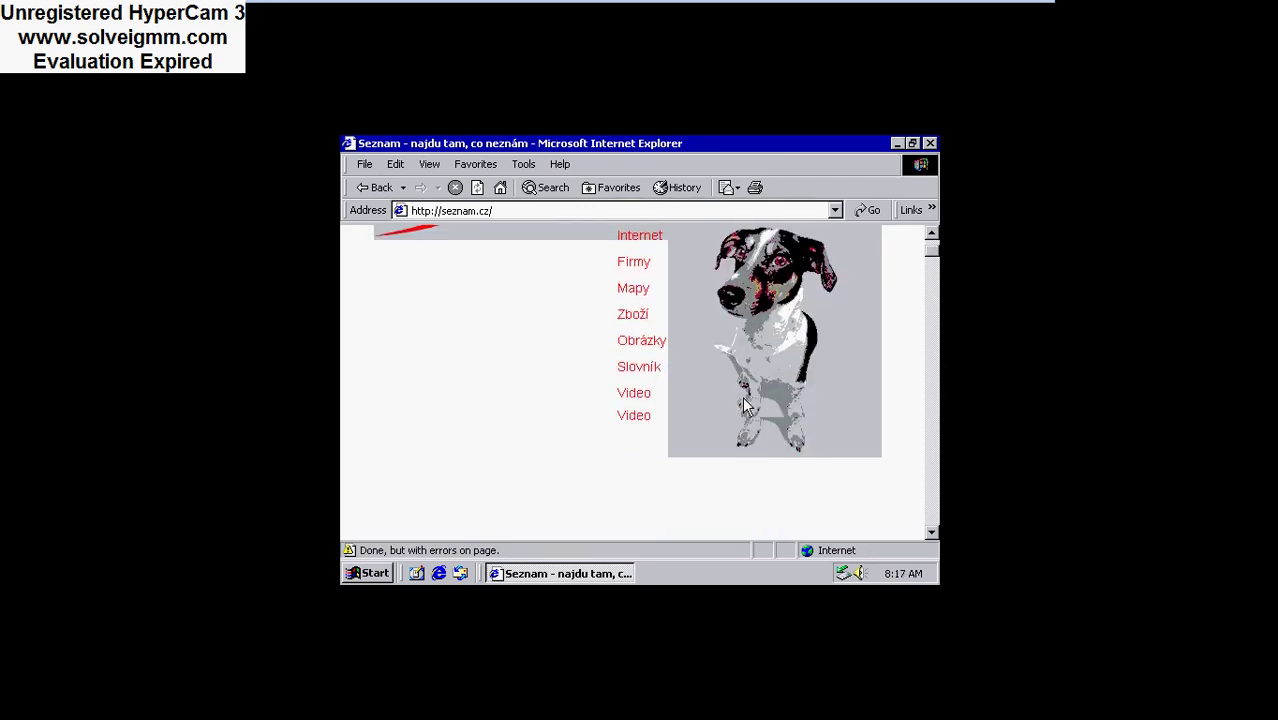
pyautogui.scroll(-1, 747, 406)
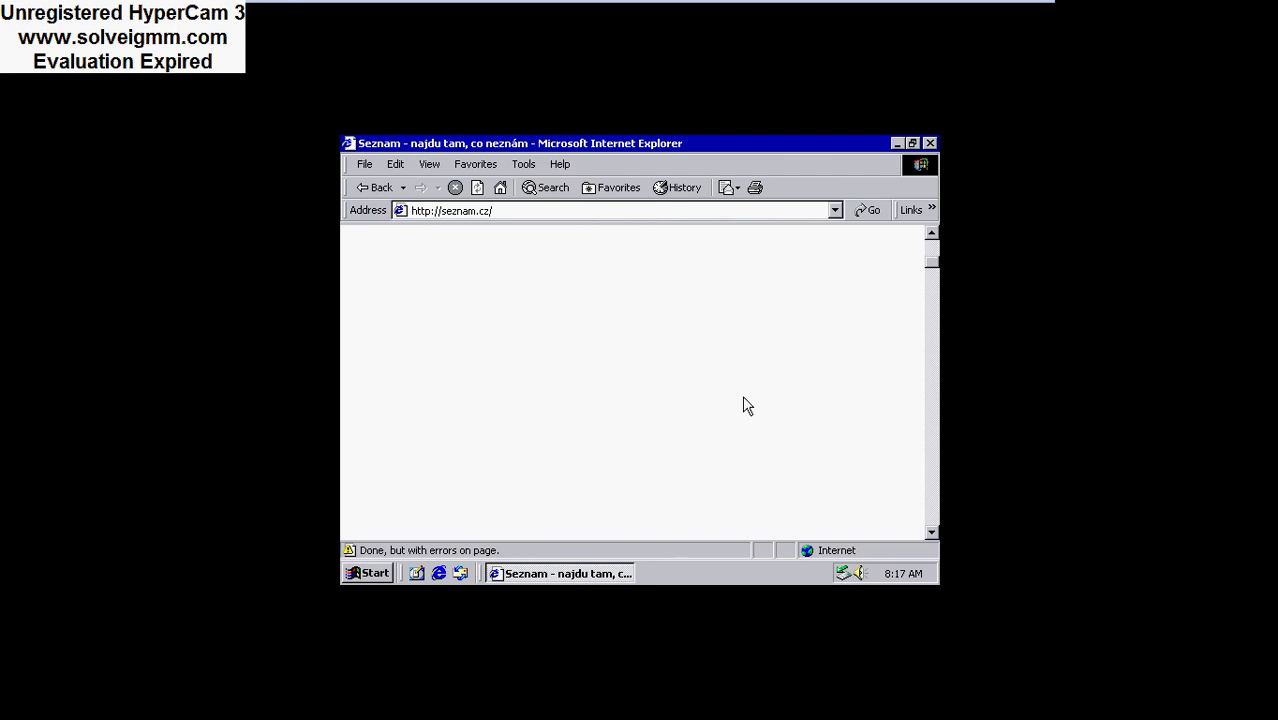
pyautogui.scroll(4, 747, 400)
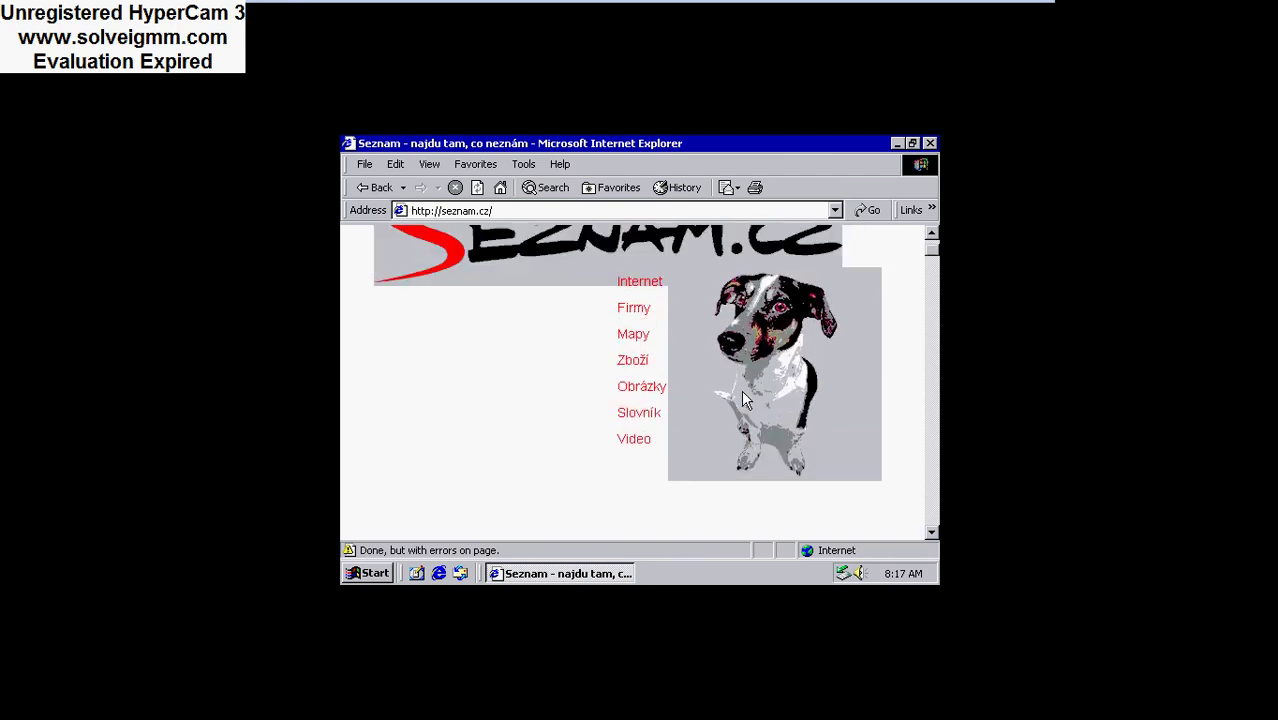
pyautogui.click(635, 337)
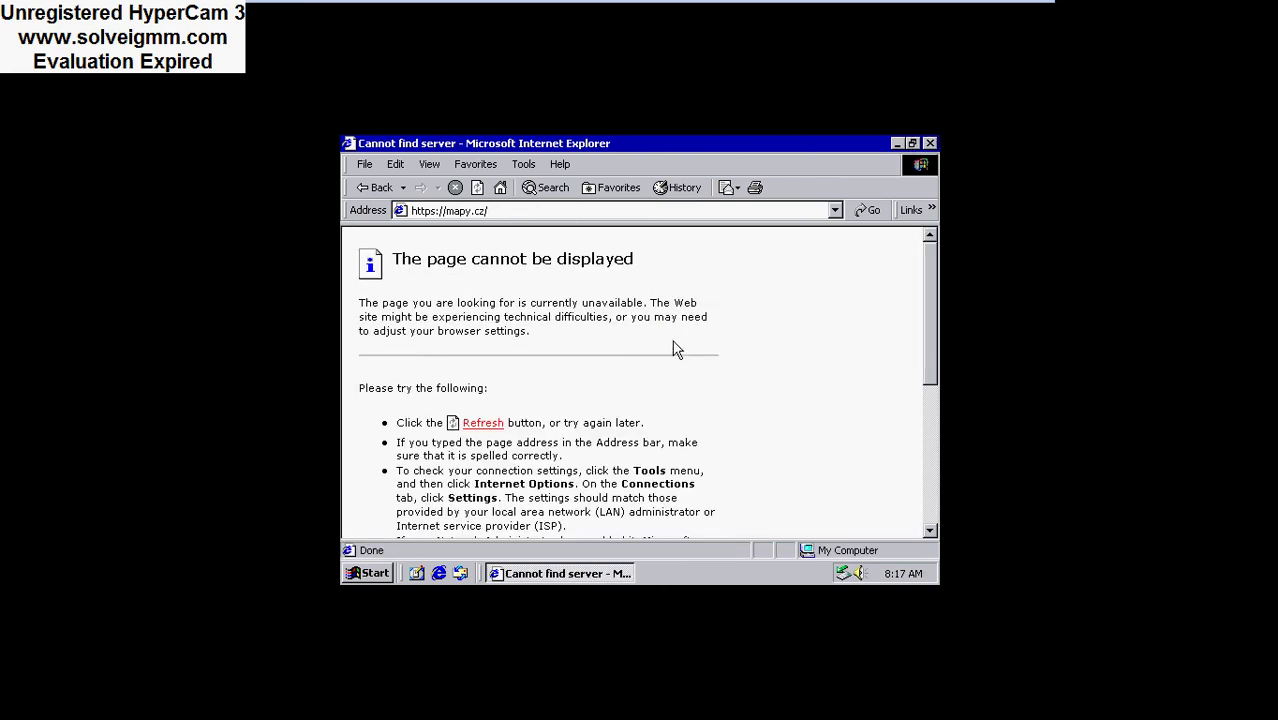
# Close the web browser and refresh the desktop.
pyautogui.click(928, 142)
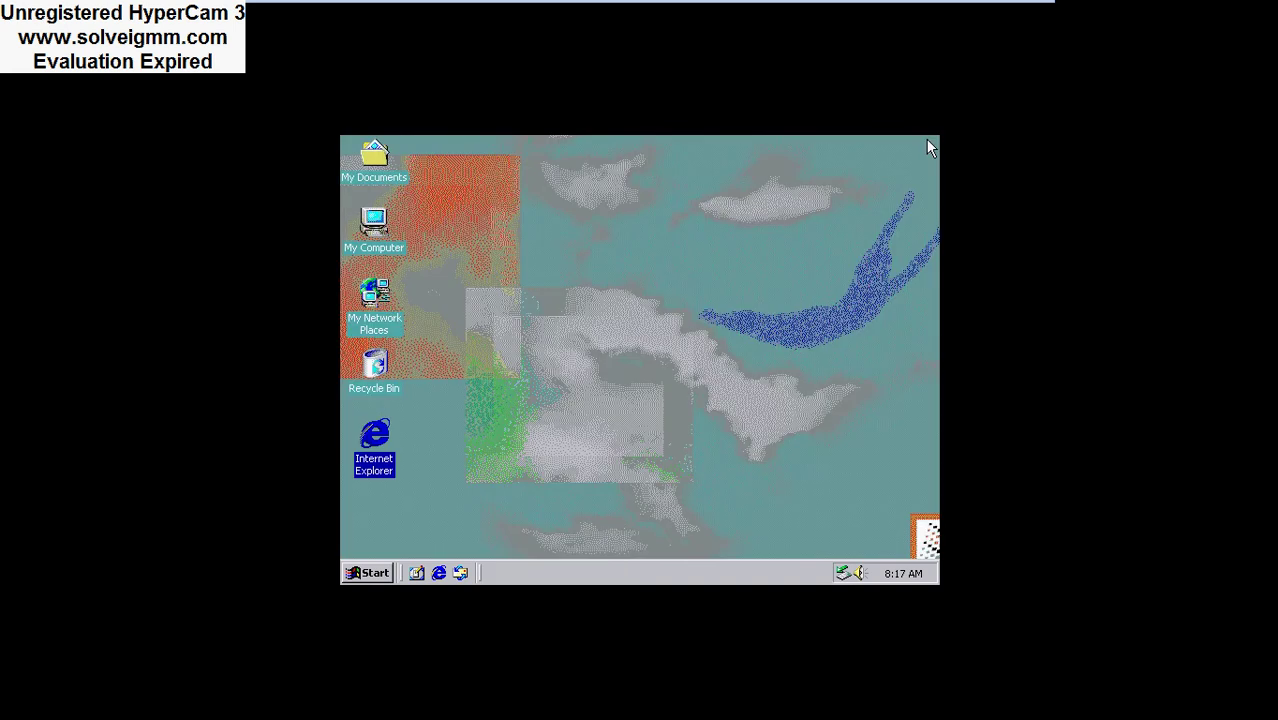
pyautogui.rightClick(699, 249)
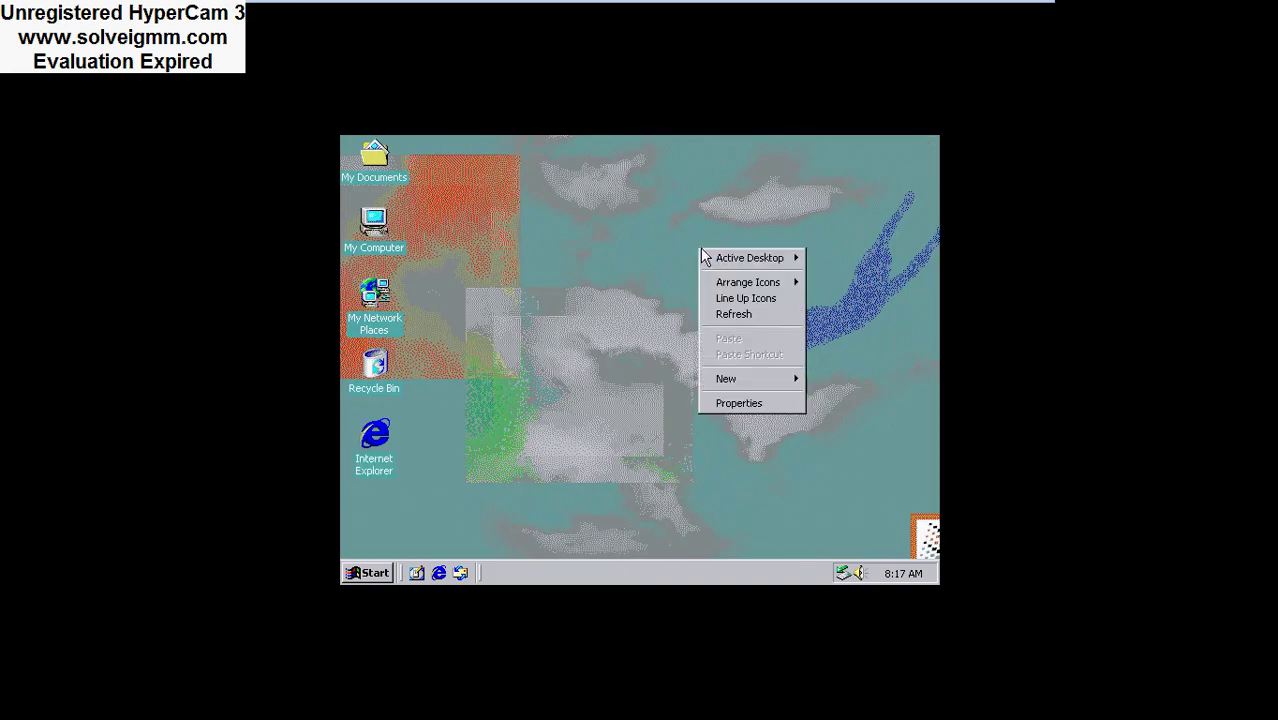
pyautogui.click(728, 316)
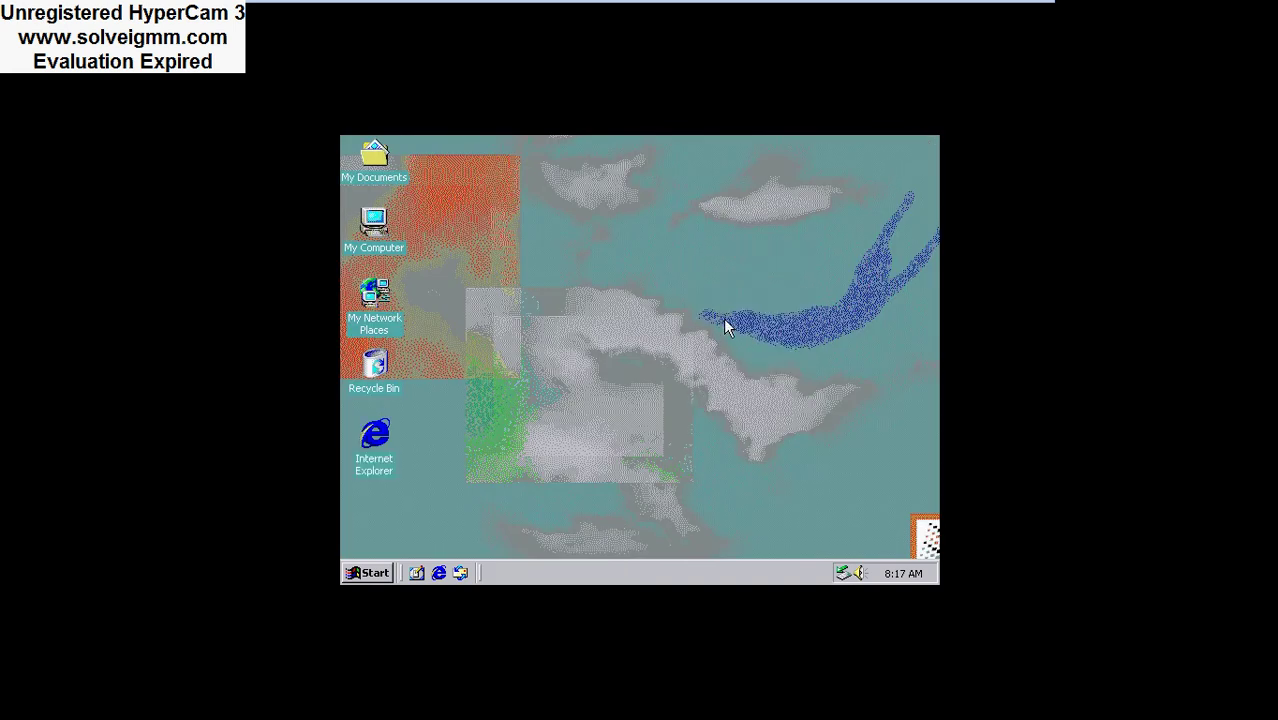
pyautogui.click(366, 573)
pyautogui.click(397, 545)
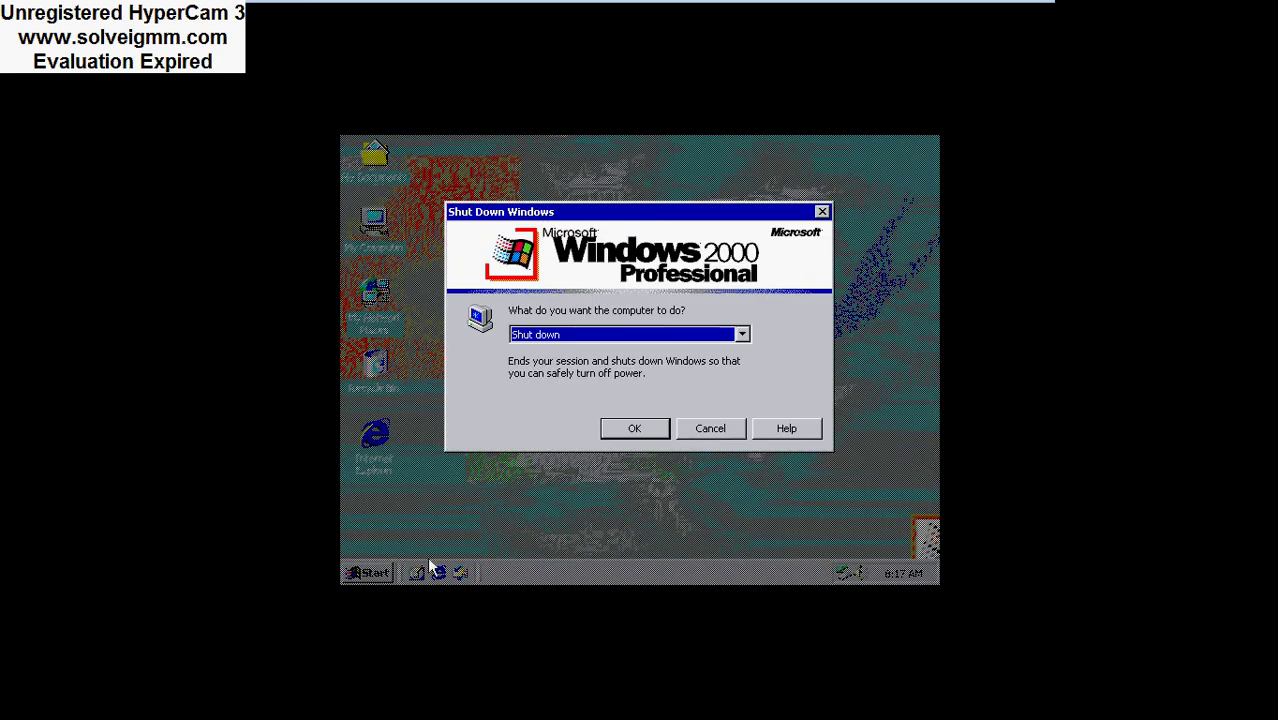
pyautogui.click(724, 426)
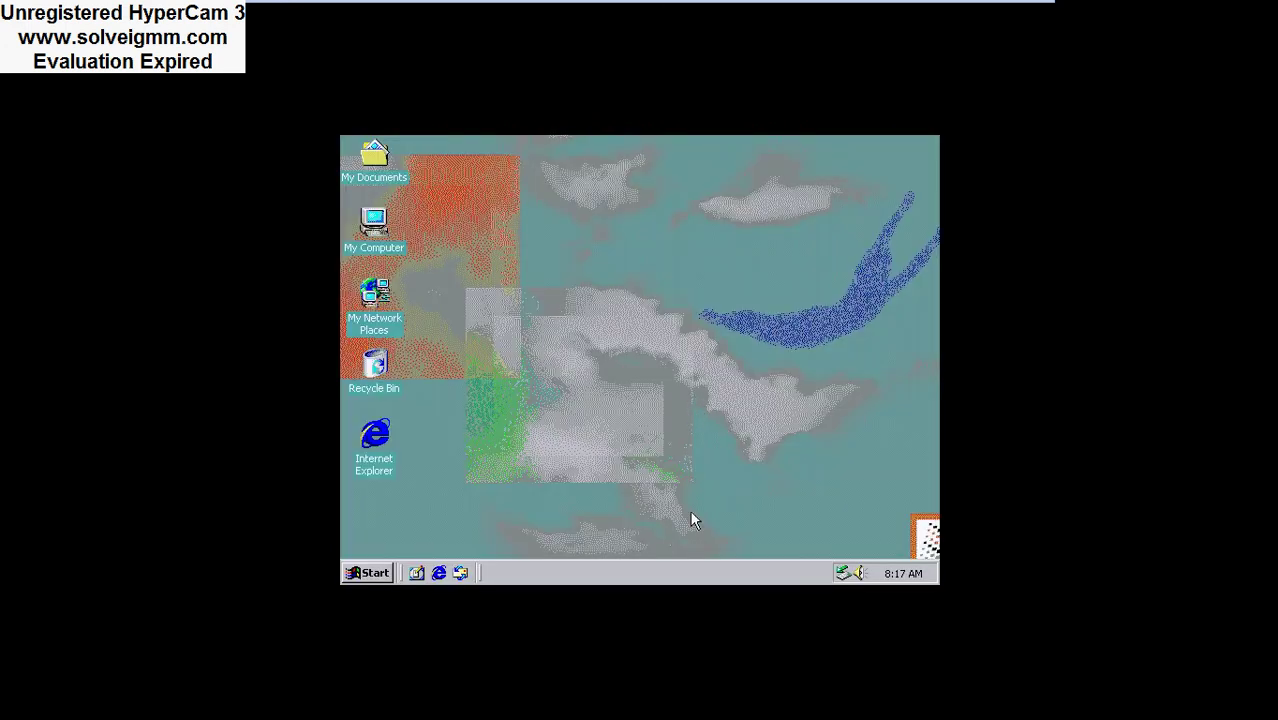
# Raise the Volume Control, Wave, SW Synth, Line In and CD Audio levels to maximum, and unmute Line In.
pyautogui.rightClick(858, 575)
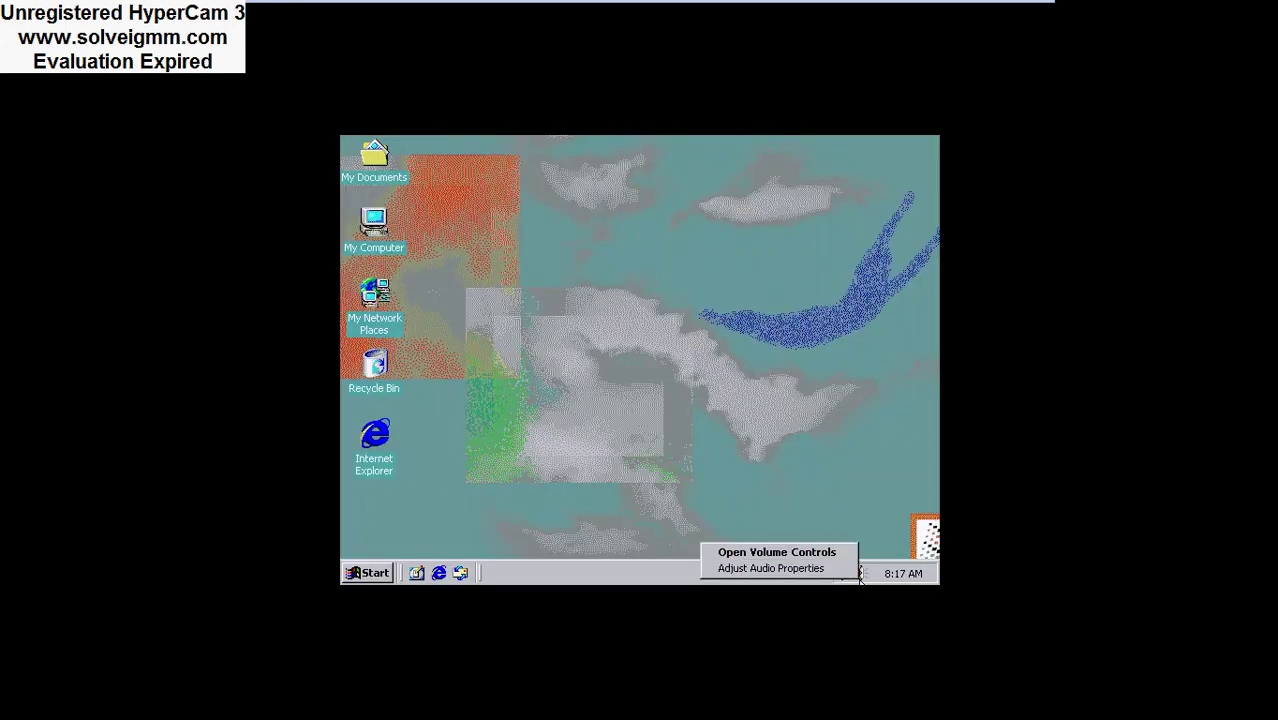
pyautogui.click(814, 556)
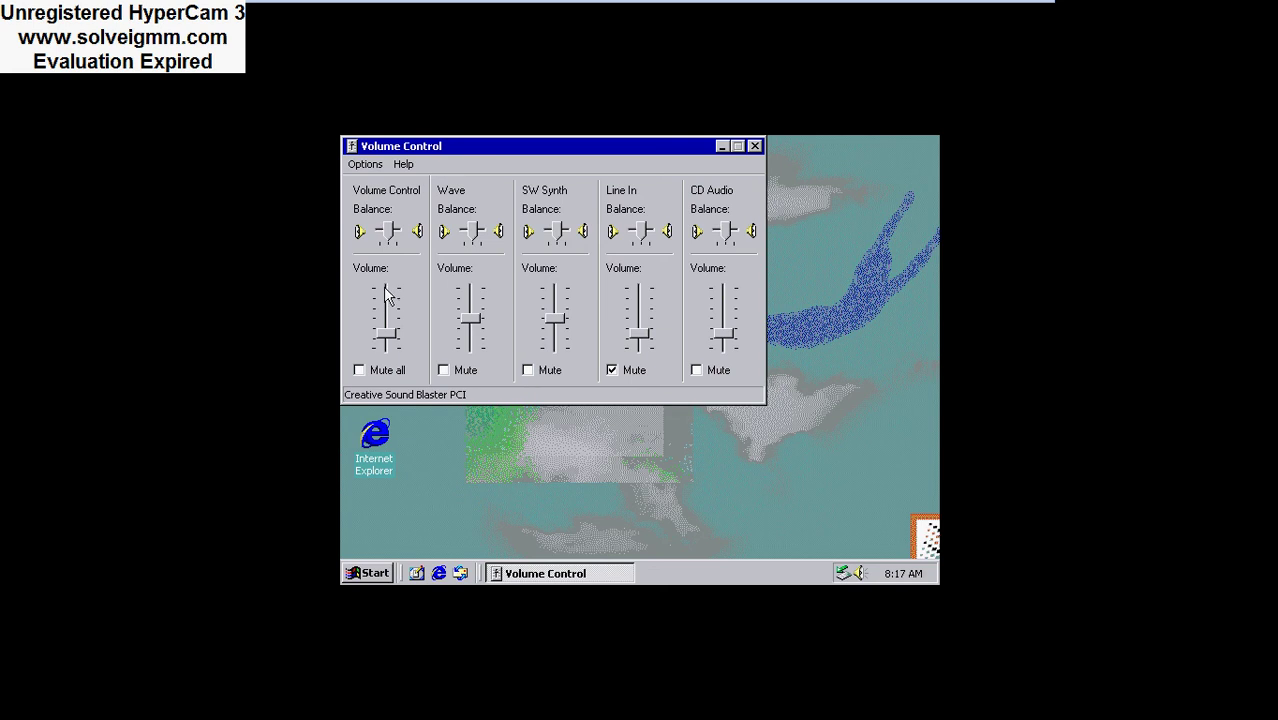
pyautogui.moveTo(388, 333); pyautogui.dragTo(384, 278)
pyautogui.moveTo(470, 318); pyautogui.dragTo(472, 275)
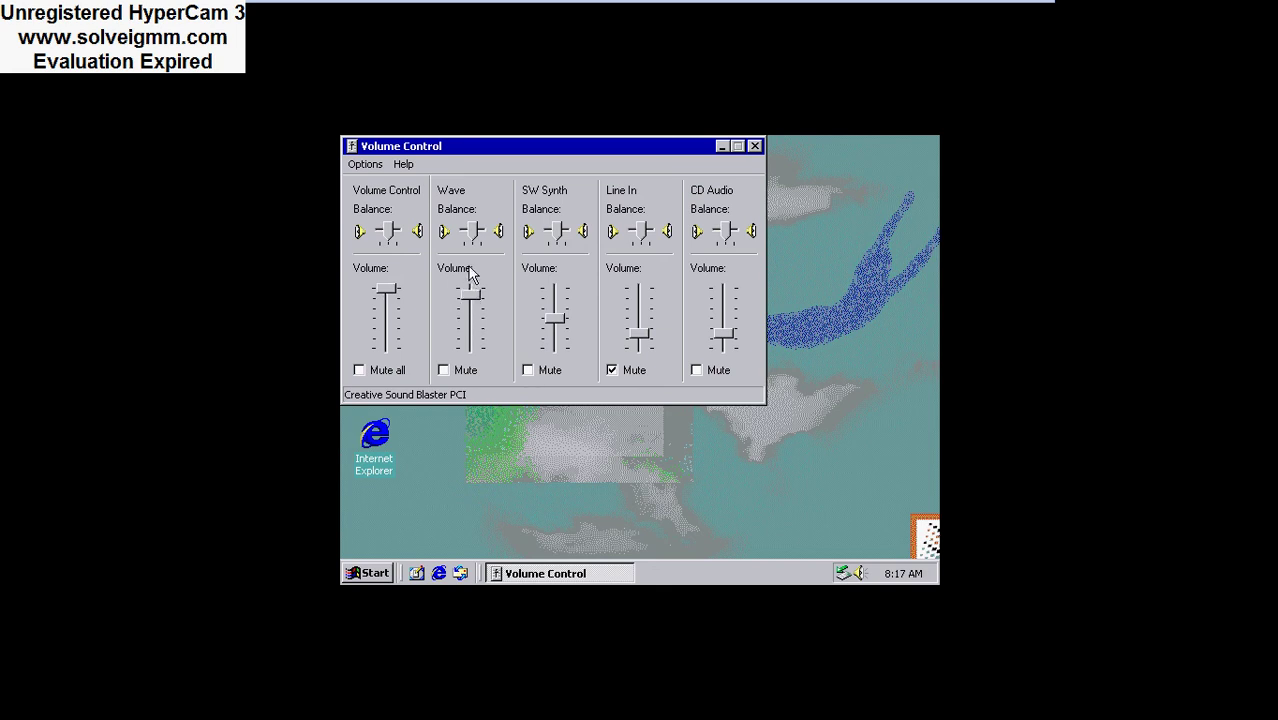
pyautogui.moveTo(548, 313); pyautogui.dragTo(553, 288)
pyautogui.moveTo(471, 290)
pyautogui.mouseDown()
pyautogui.moveTo(468, 310)
pyautogui.moveTo(474, 294)
pyautogui.mouseUp()
pyautogui.moveTo(641, 332); pyautogui.dragTo(642, 292)
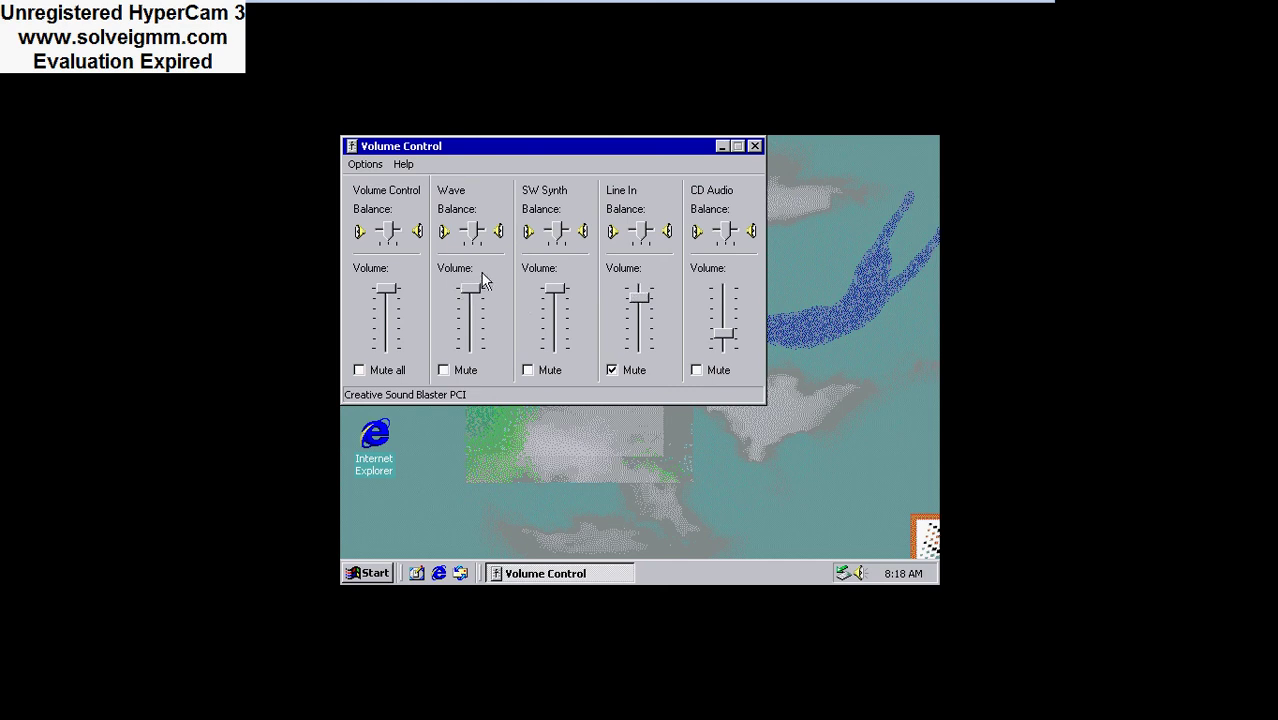
pyautogui.moveTo(631, 297); pyautogui.dragTo(636, 285)
pyautogui.moveTo(725, 334); pyautogui.dragTo(727, 288)
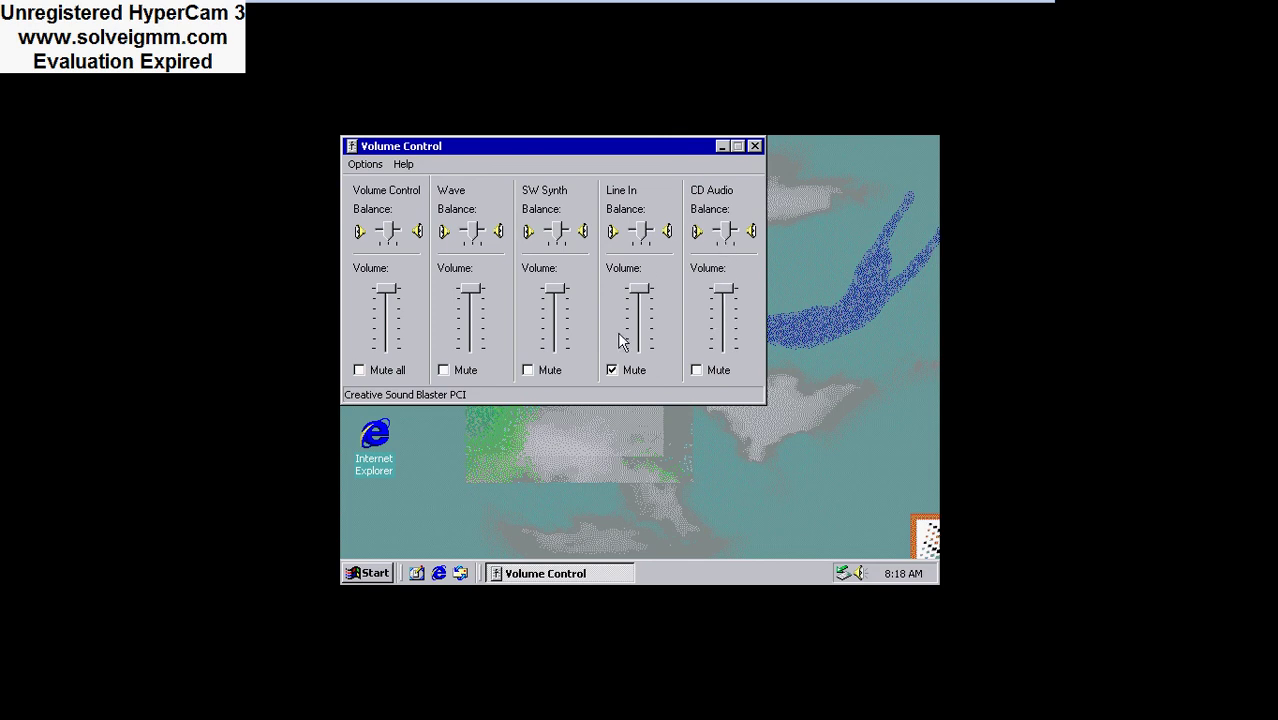
pyautogui.click(628, 371)
pyautogui.click(754, 146)
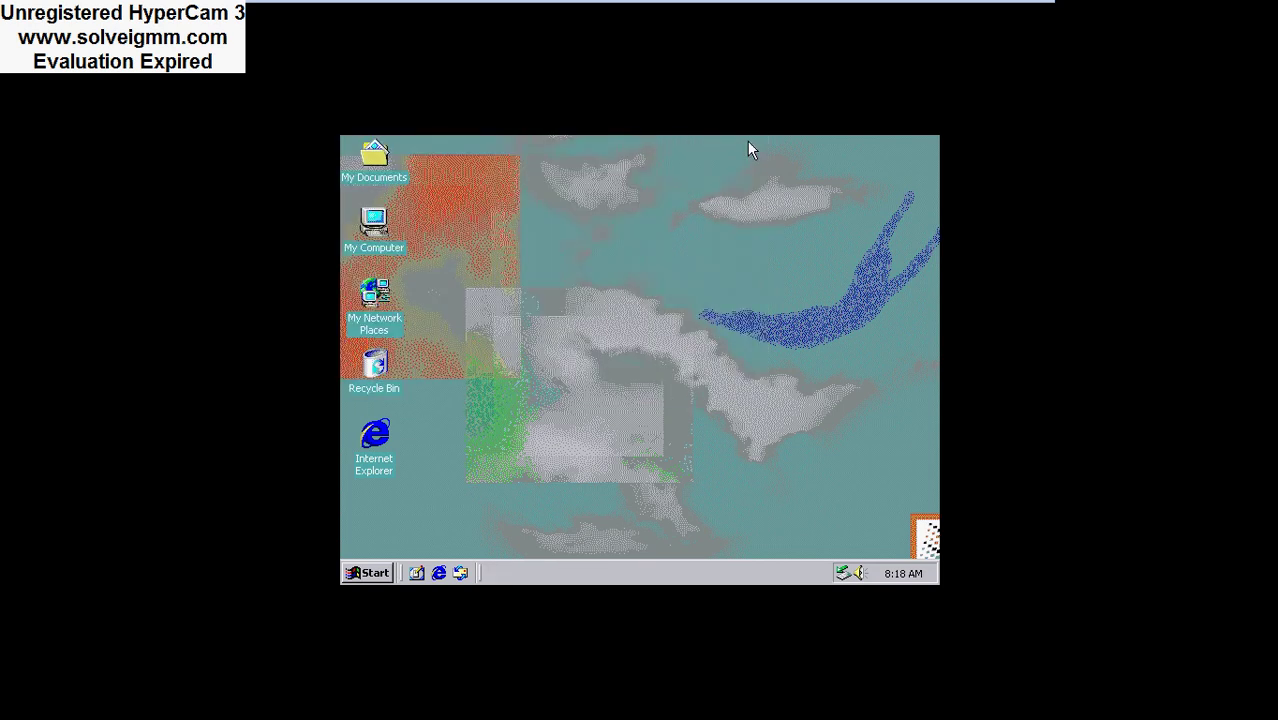
# Eject the ZRMPFPP_EN disc from drive D in My Computer and release the pointer from the virtual machine.
pyautogui.doubleClick(364, 232)
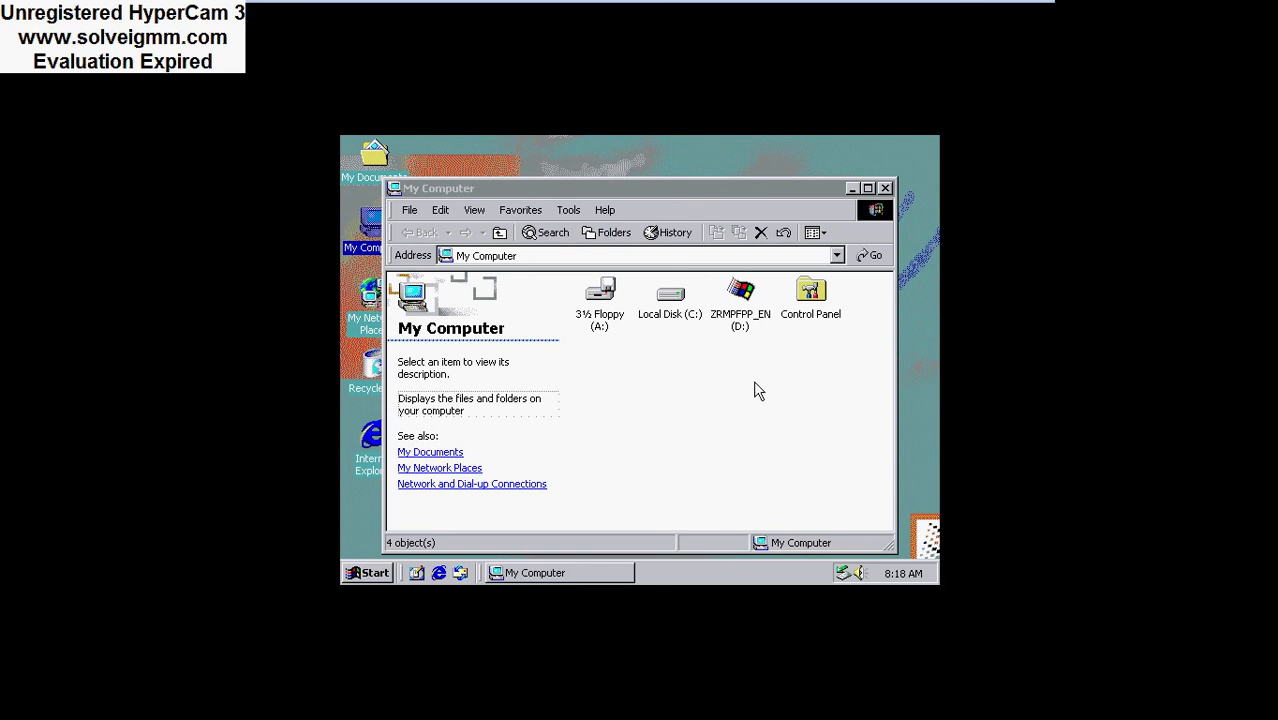
pyautogui.rightClick(731, 286)
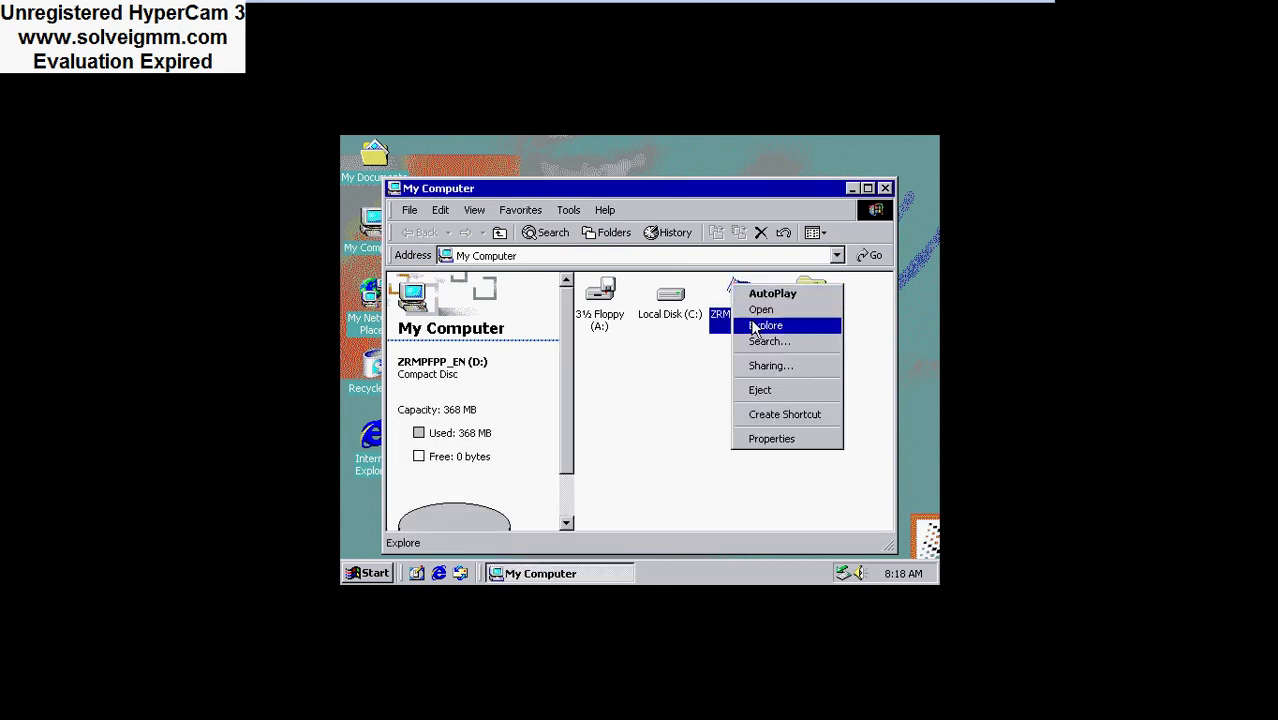
pyautogui.click(767, 390)
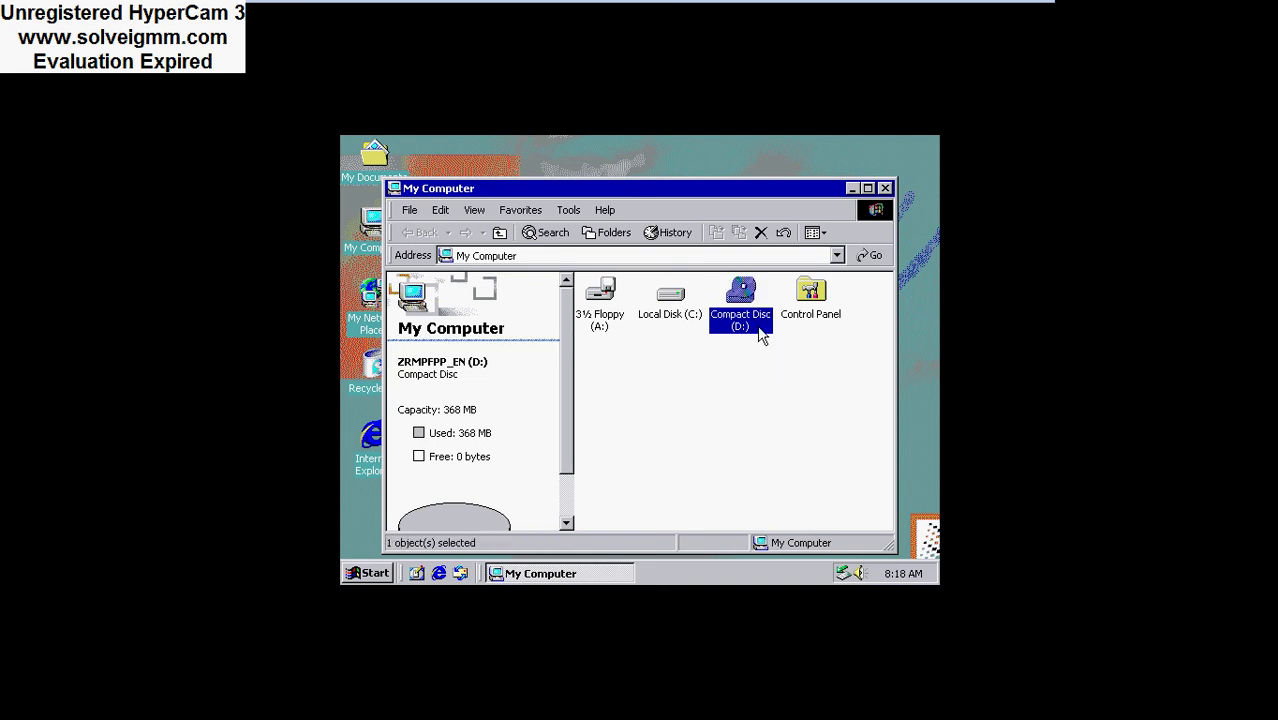
pyautogui.click(765, 395)
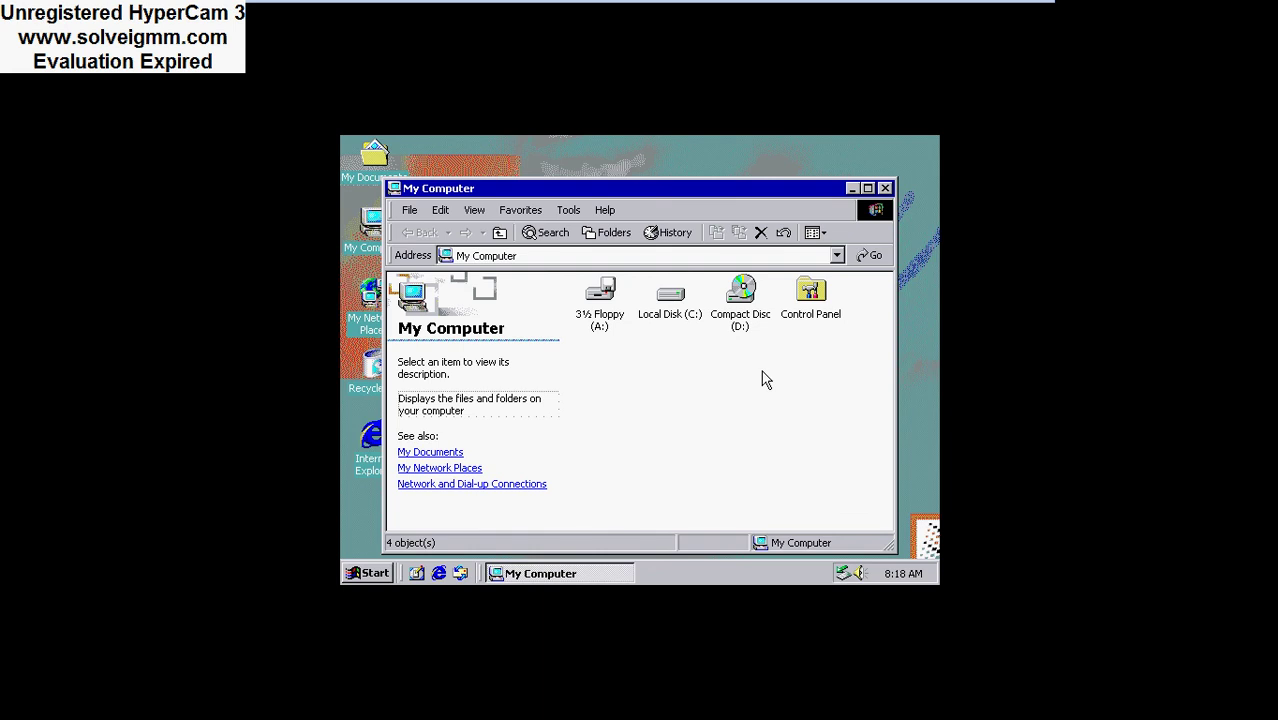
pyautogui.hotkey('ctrl', 'alt')
pyautogui.moveTo(757, 8)
# Increase the mouse's double-click speed through Control Panel, accept the mouse properties and close Control Panel.
pyautogui.doubleClick(820, 302)
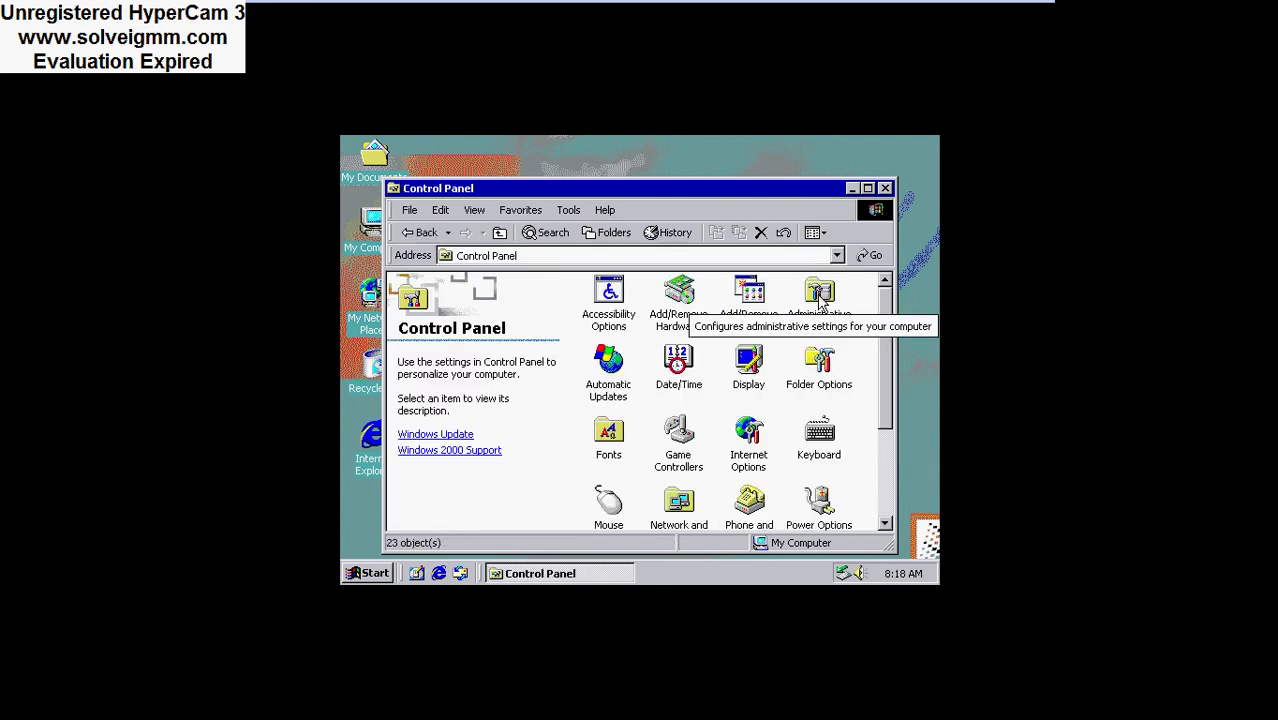
pyautogui.scroll(-3, 861, 388)
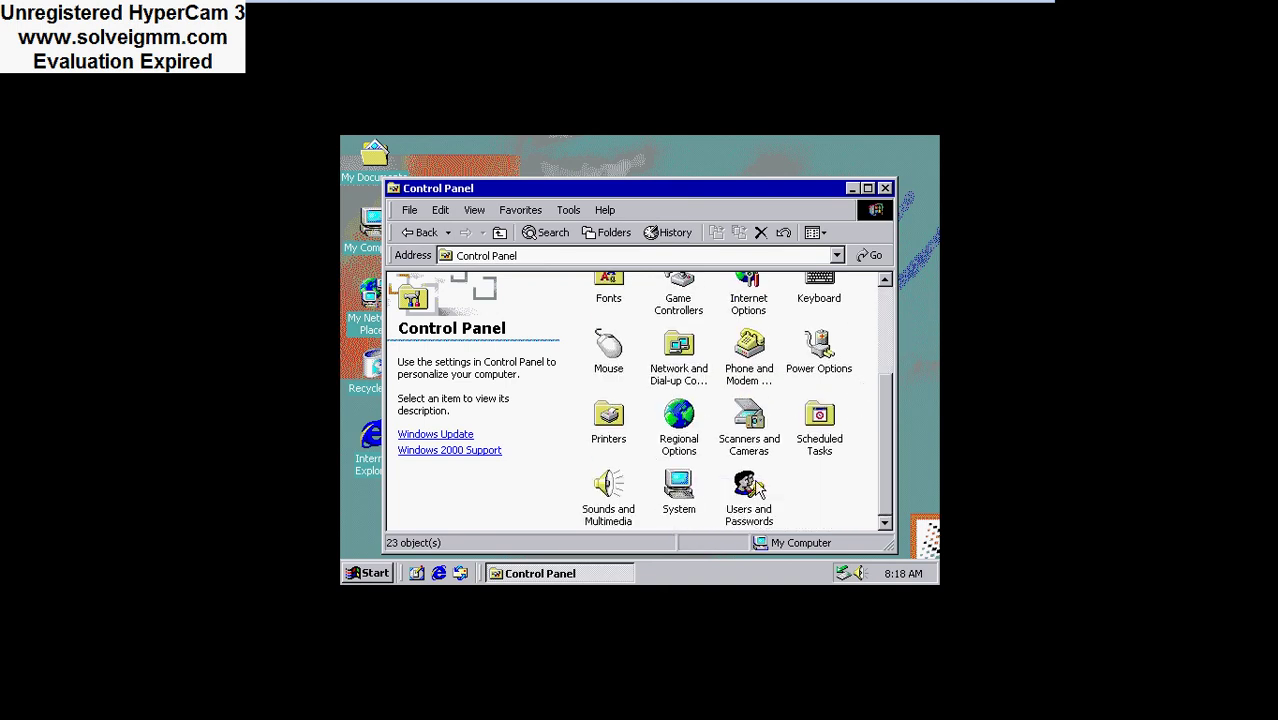
pyautogui.doubleClick(620, 348)
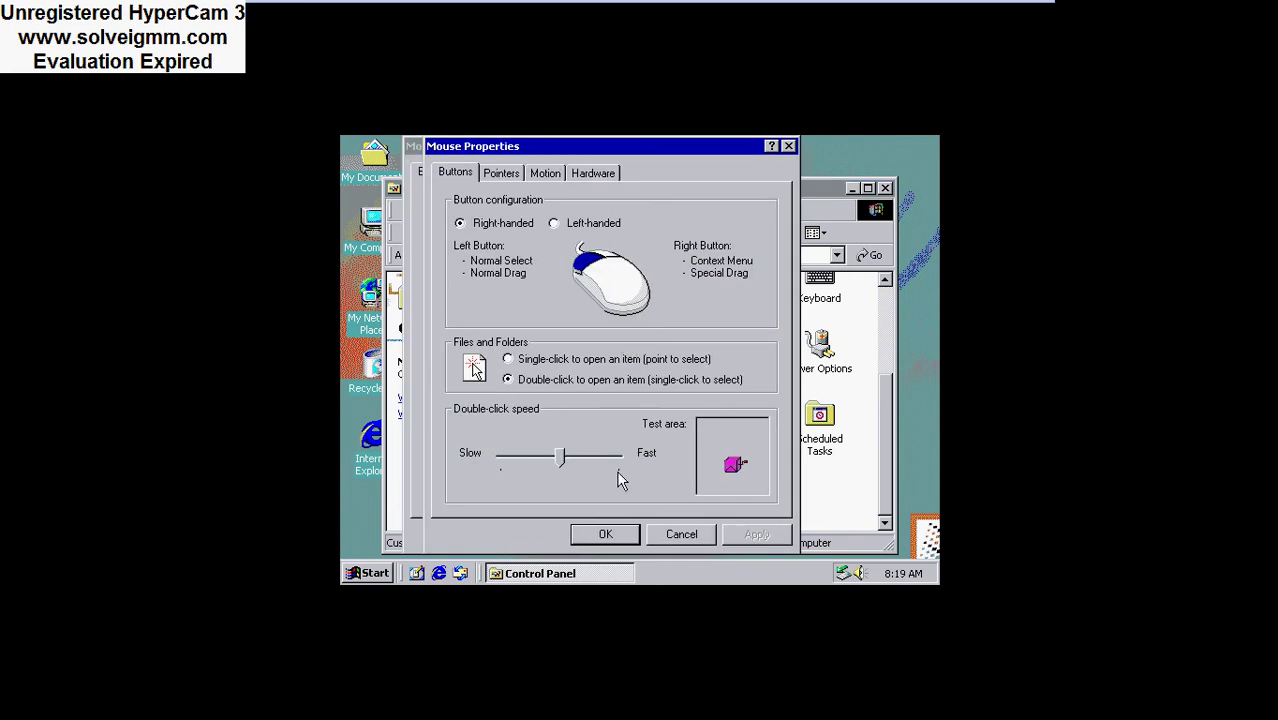
pyautogui.moveTo(573, 457); pyautogui.dragTo(608, 459)
pyautogui.click(618, 541)
pyautogui.click(615, 536)
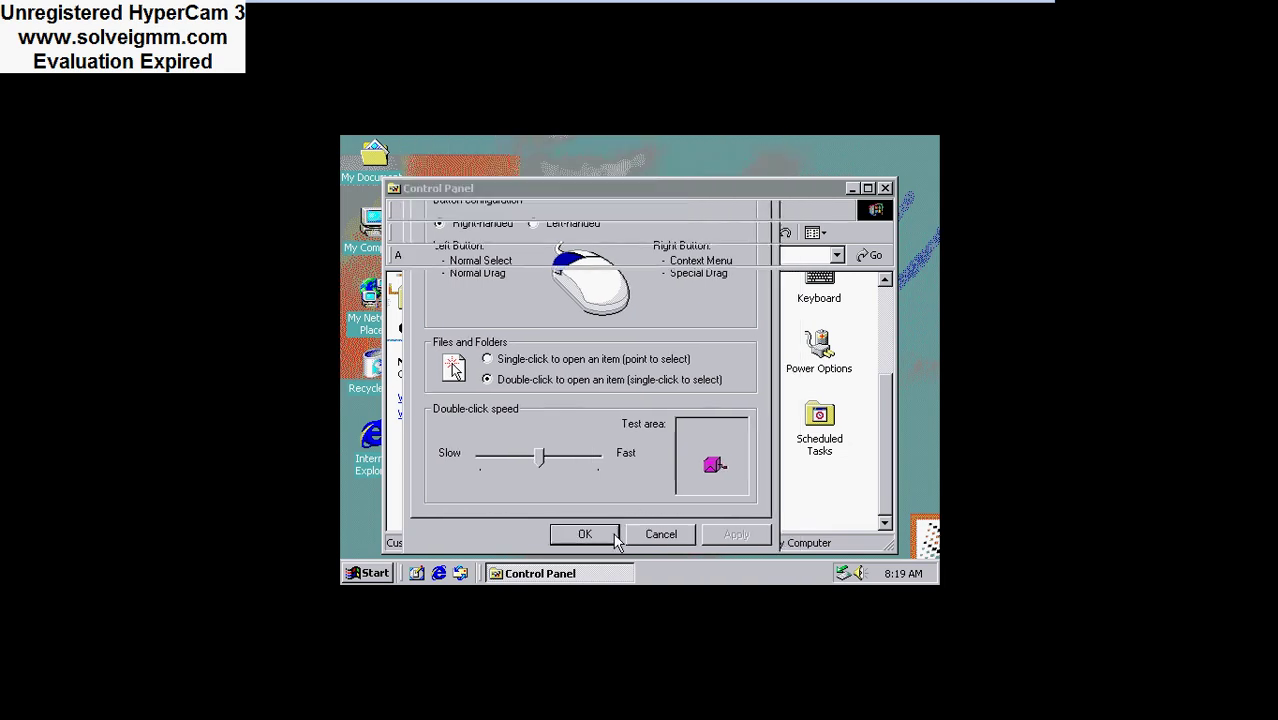
pyautogui.click(885, 188)
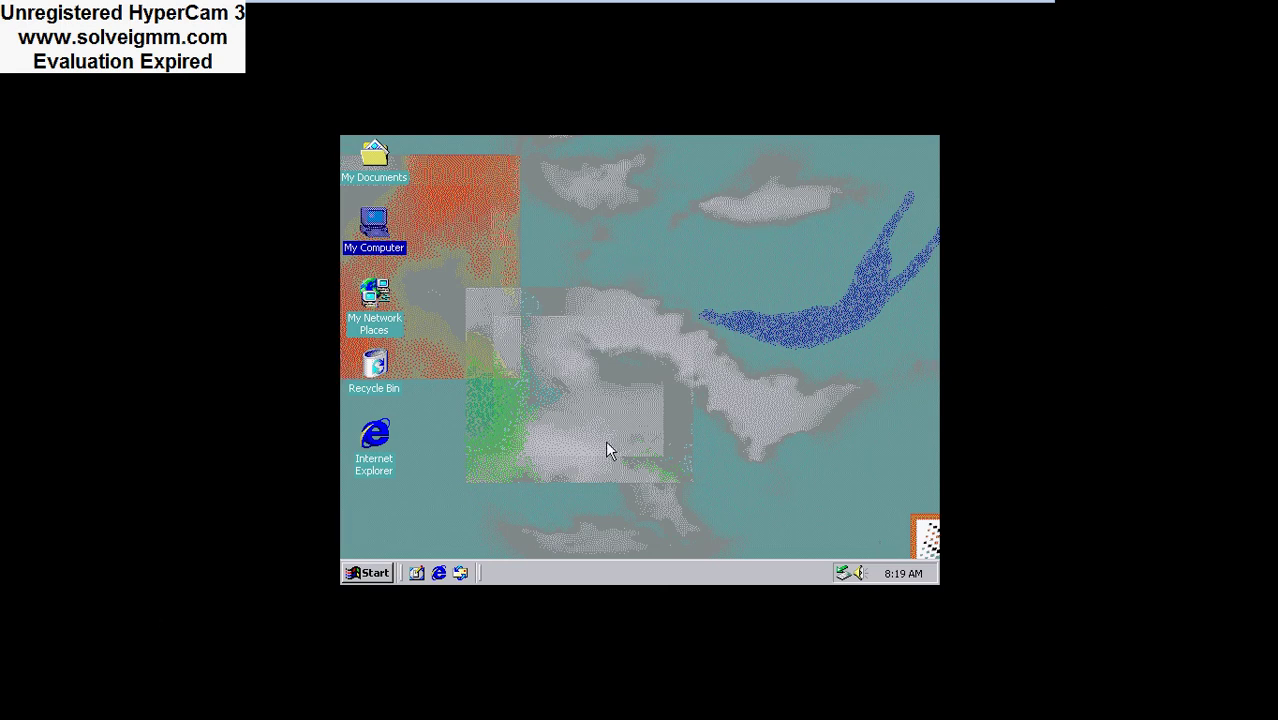
# Open the Command Prompt from the Accessories programs.
pyautogui.click(362, 574)
pyautogui.click(362, 574)
pyautogui.click(362, 575)
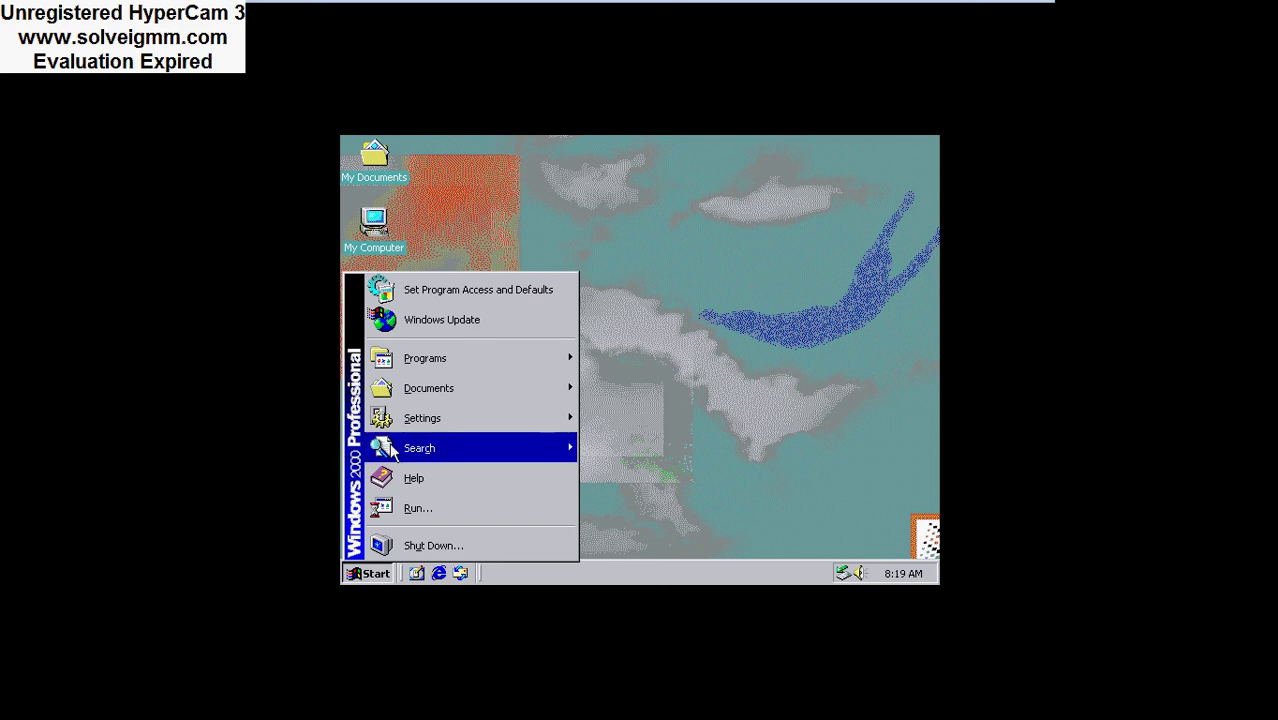
pyautogui.moveTo(430, 360)
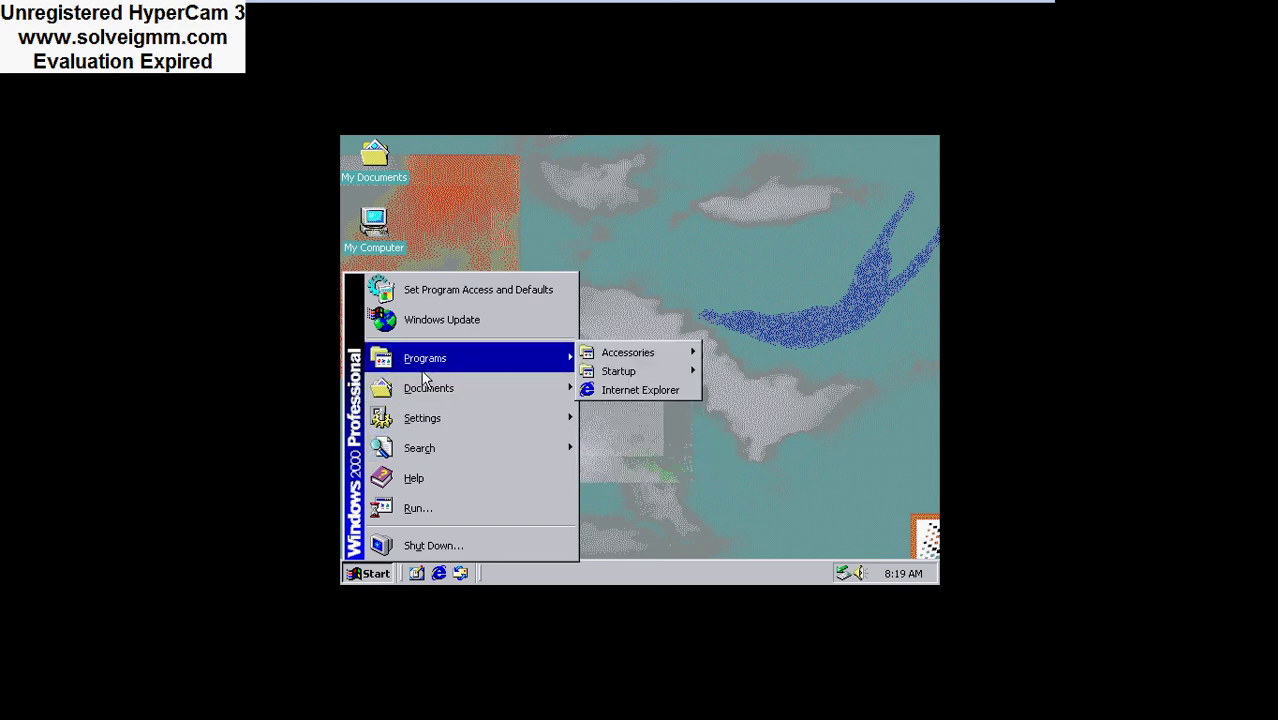
pyautogui.moveTo(592, 360)
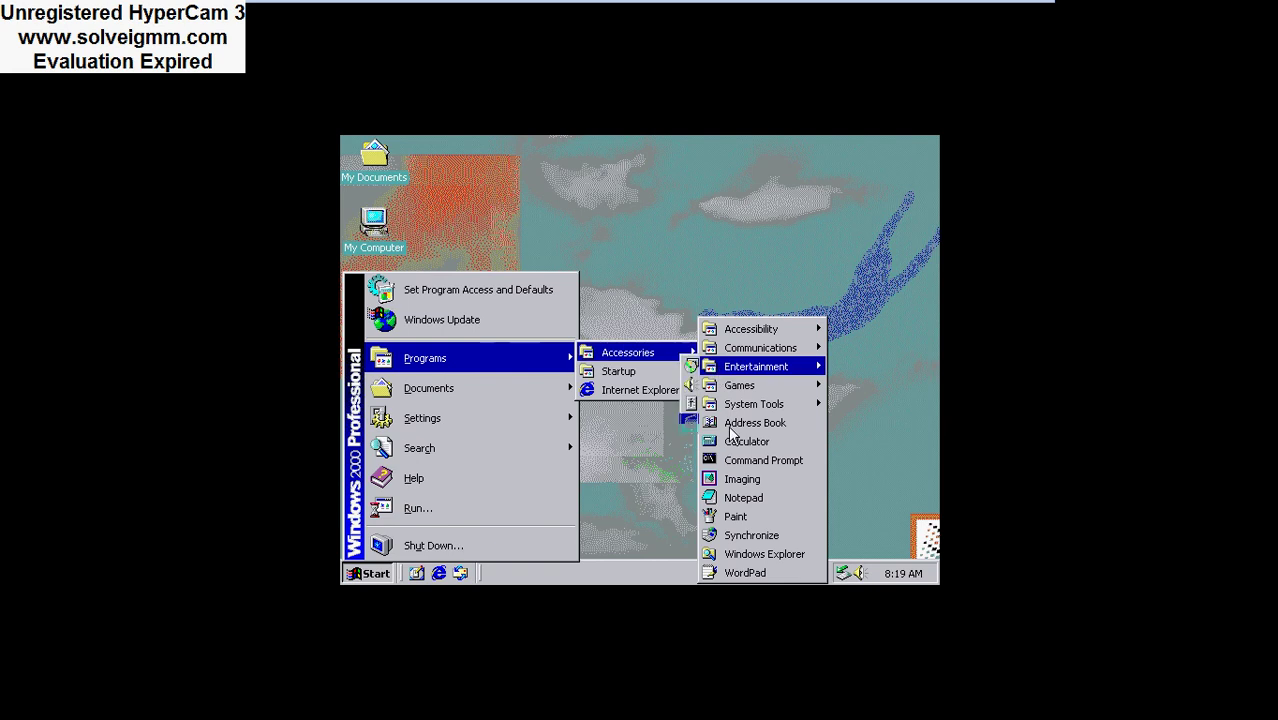
pyautogui.click(733, 459)
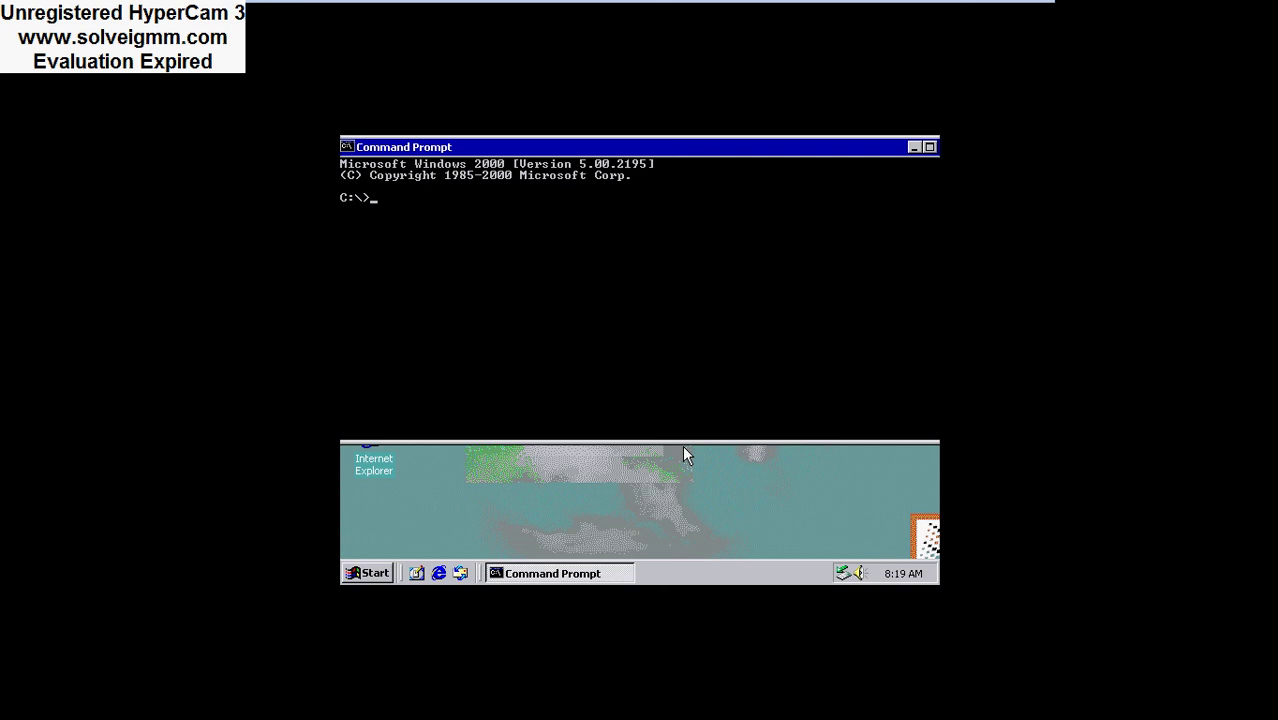
# Launch Control Panel from the Command Prompt with the control command, and close the Control Panel window.
pyautogui.write('control')
pyautogui.press('Return')
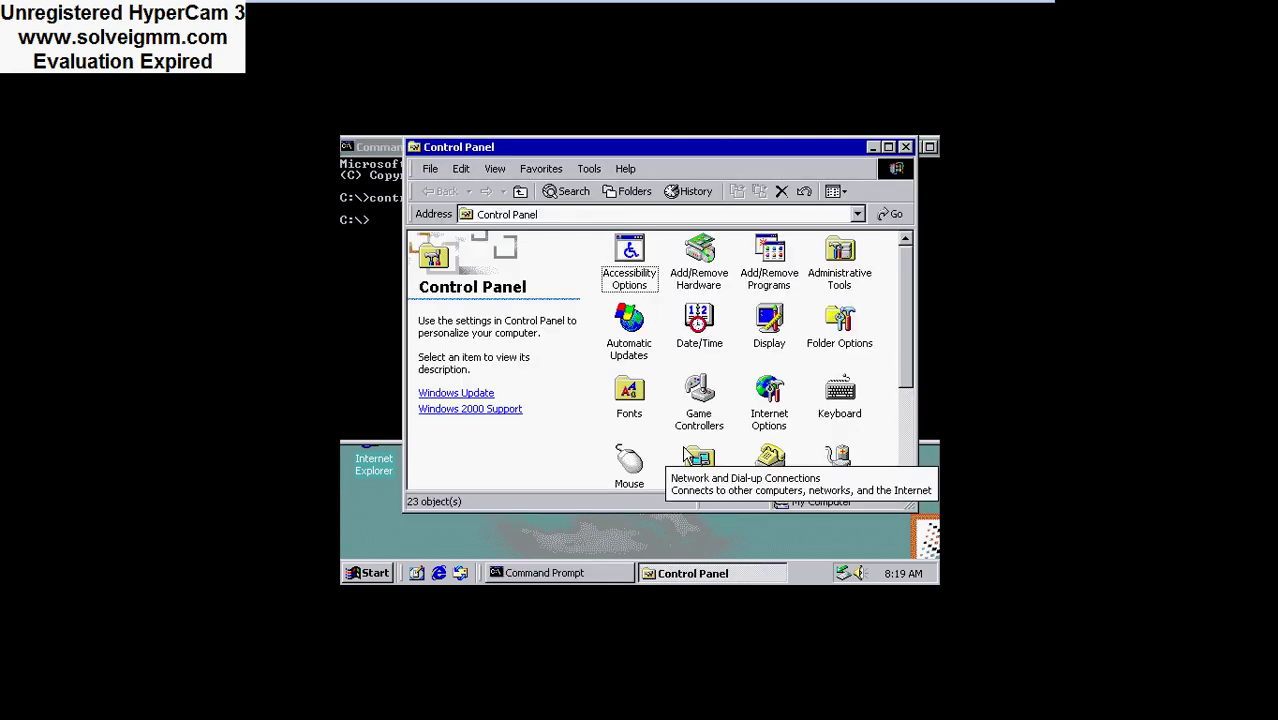
pyautogui.click(907, 147)
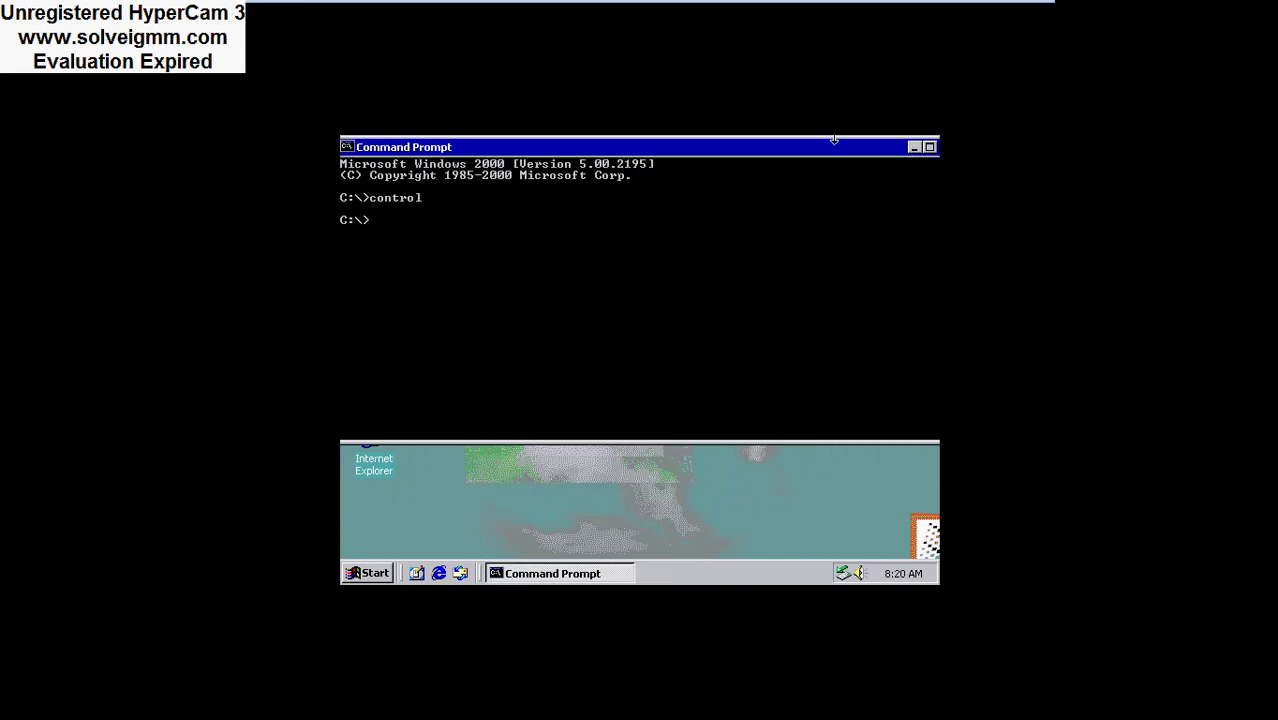
# Run ping and ping -t in the Command Prompt, and keep the host's current colour scheme without showing the message again.
pyautogui.write('ping')
pyautogui.press('Return')
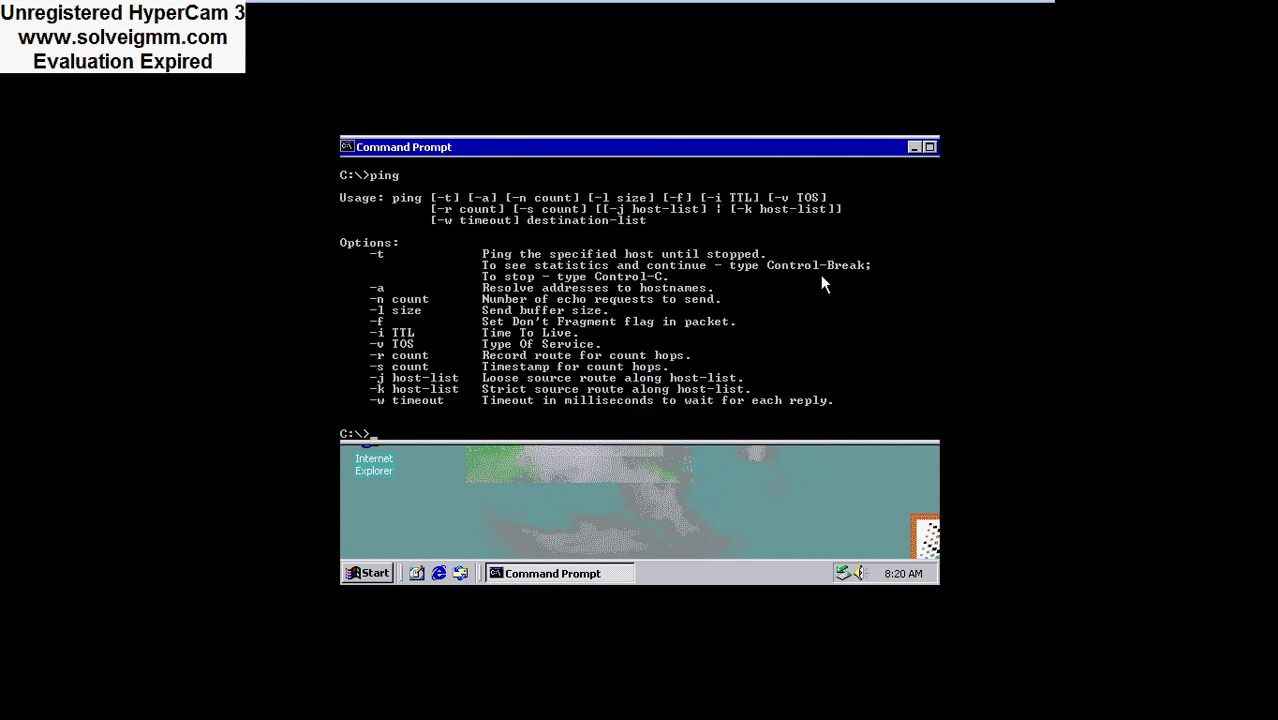
pyautogui.write('pni')
pyautogui.press('BackSpace')
pyautogui.press('BackSpace')
pyautogui.write('ing t/t')
pyautogui.press('Return')
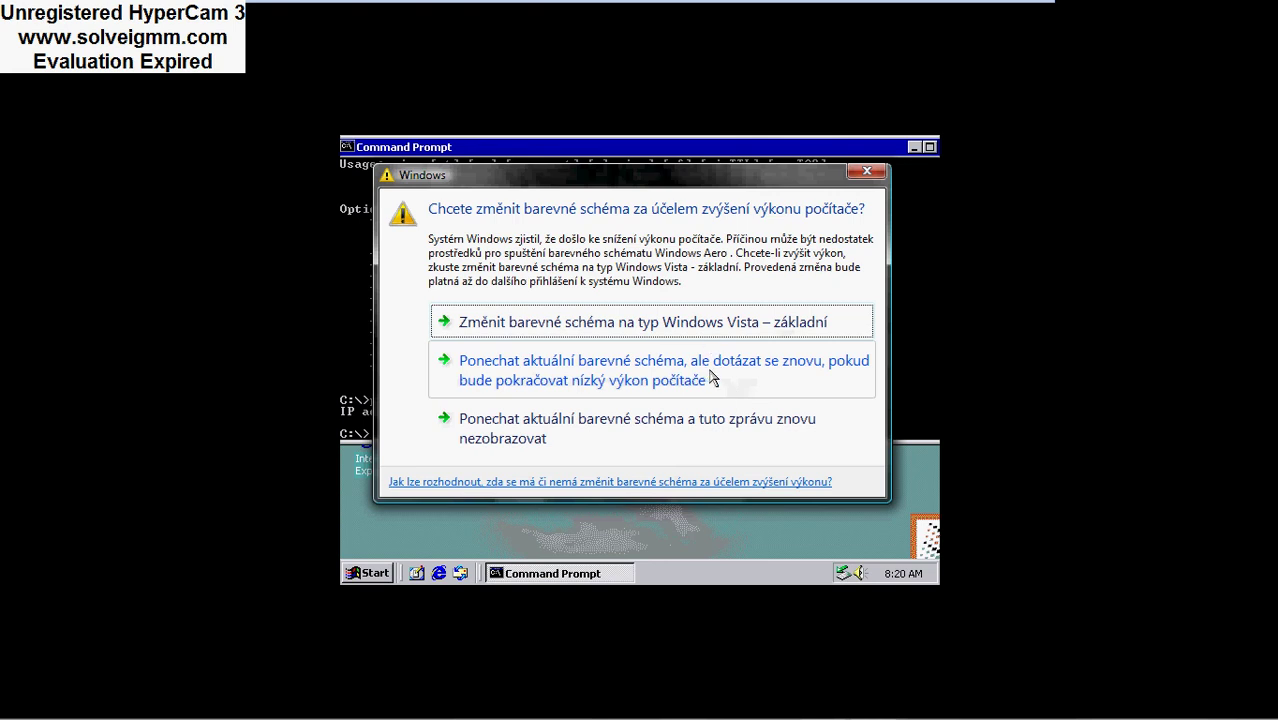
pyautogui.click(716, 424)
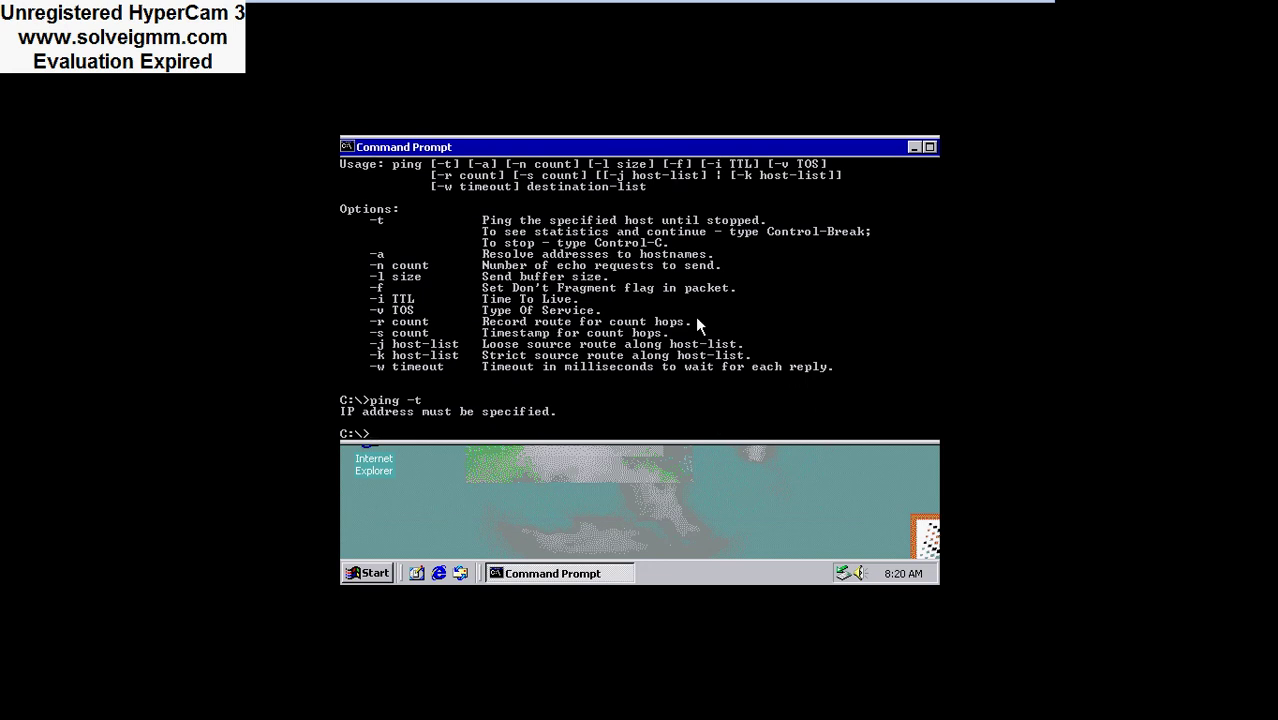
# List the contents of C:\ and its WINNT folder with dir, then maximize and close the Command Prompt.
pyautogui.write('dir')
pyautogui.press('Return')
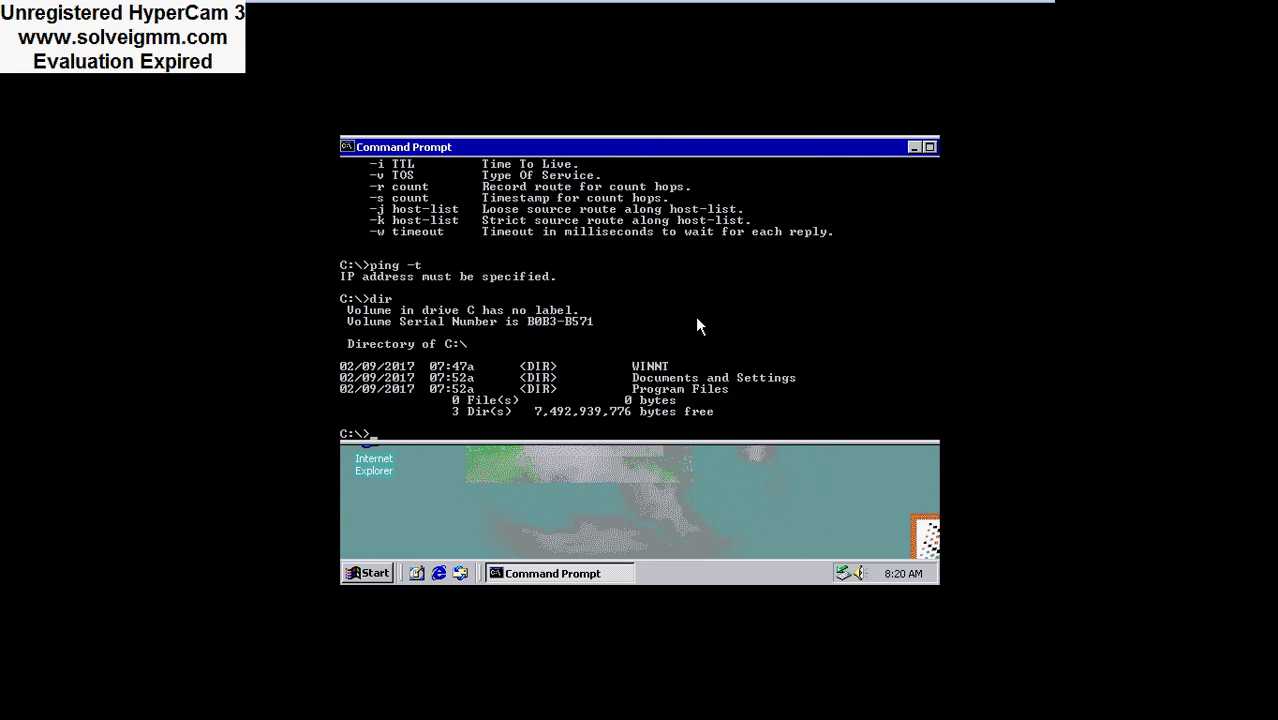
pyautogui.write('cd WINNT')
pyautogui.press('Return')
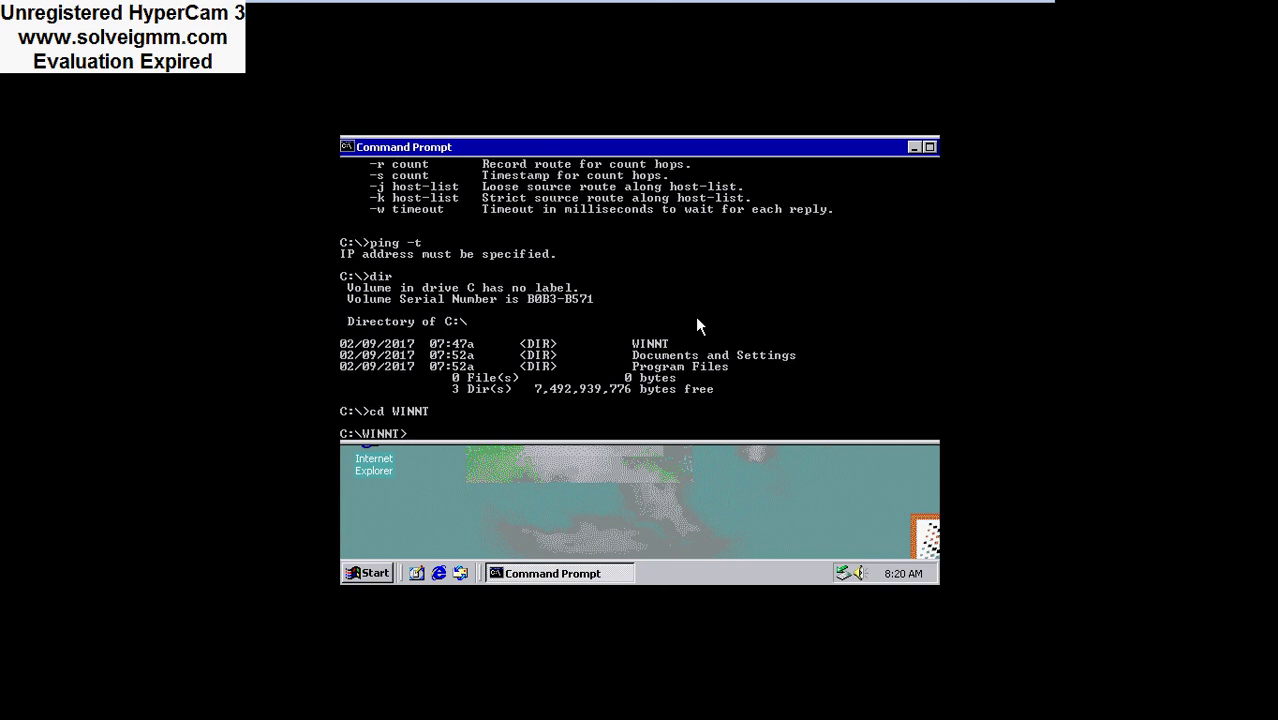
pyautogui.write('dir')
pyautogui.press('Return')
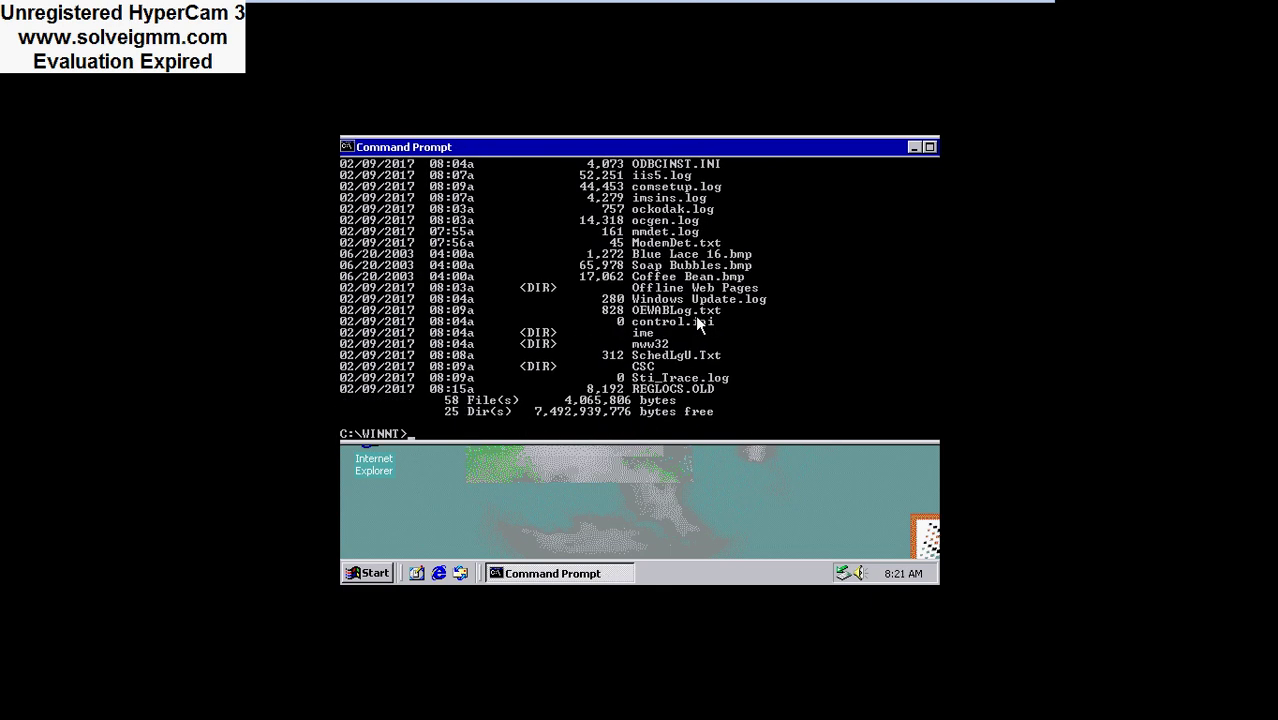
pyautogui.click(918, 147)
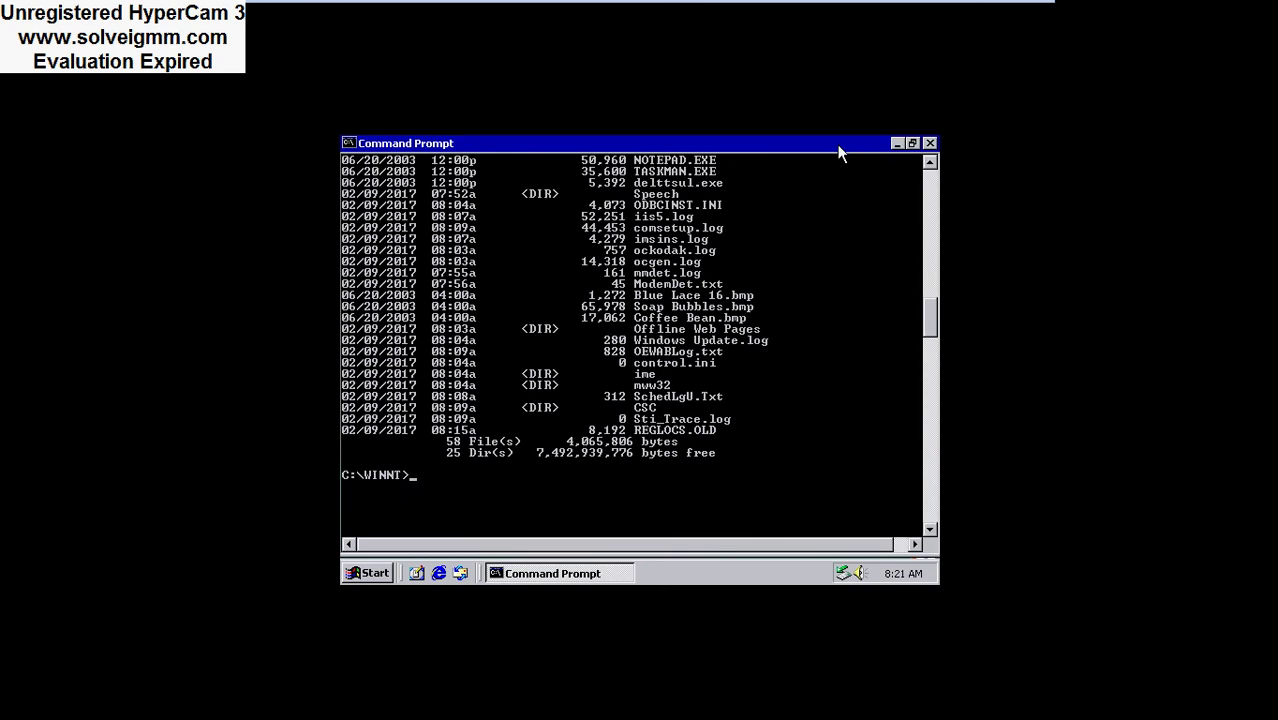
pyautogui.click(930, 144)
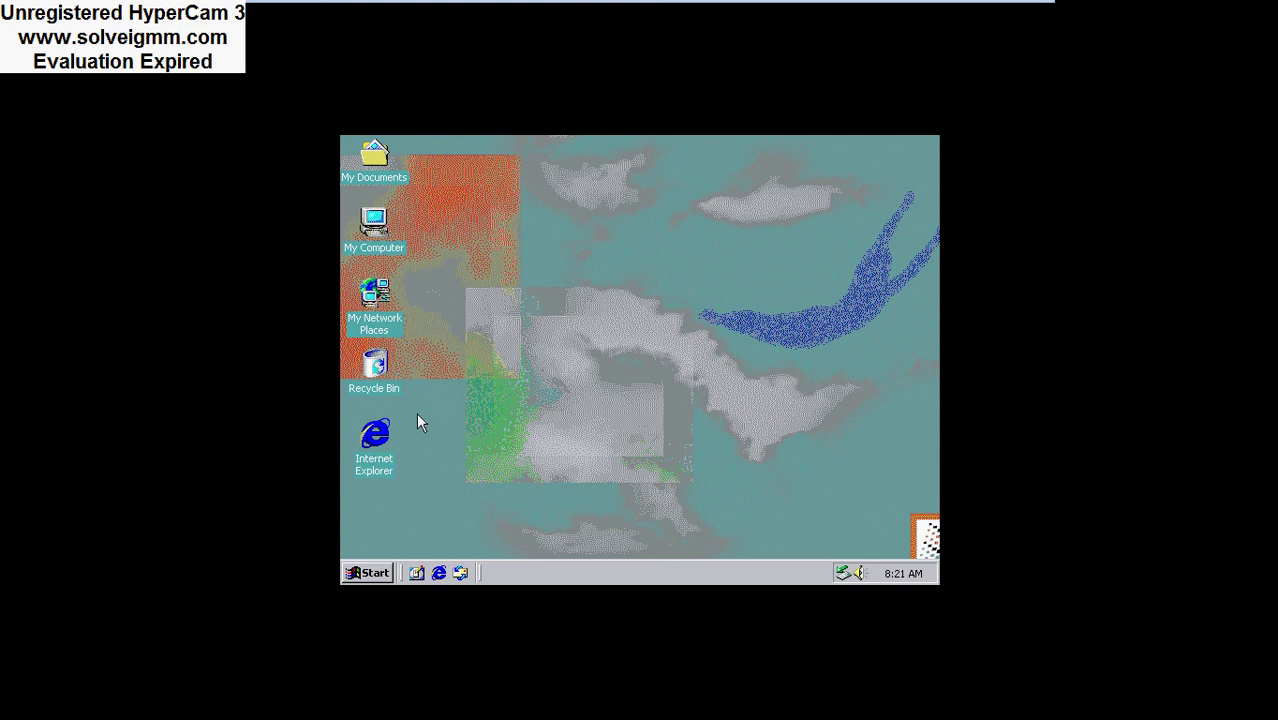
pyautogui.rightClick(382, 369)
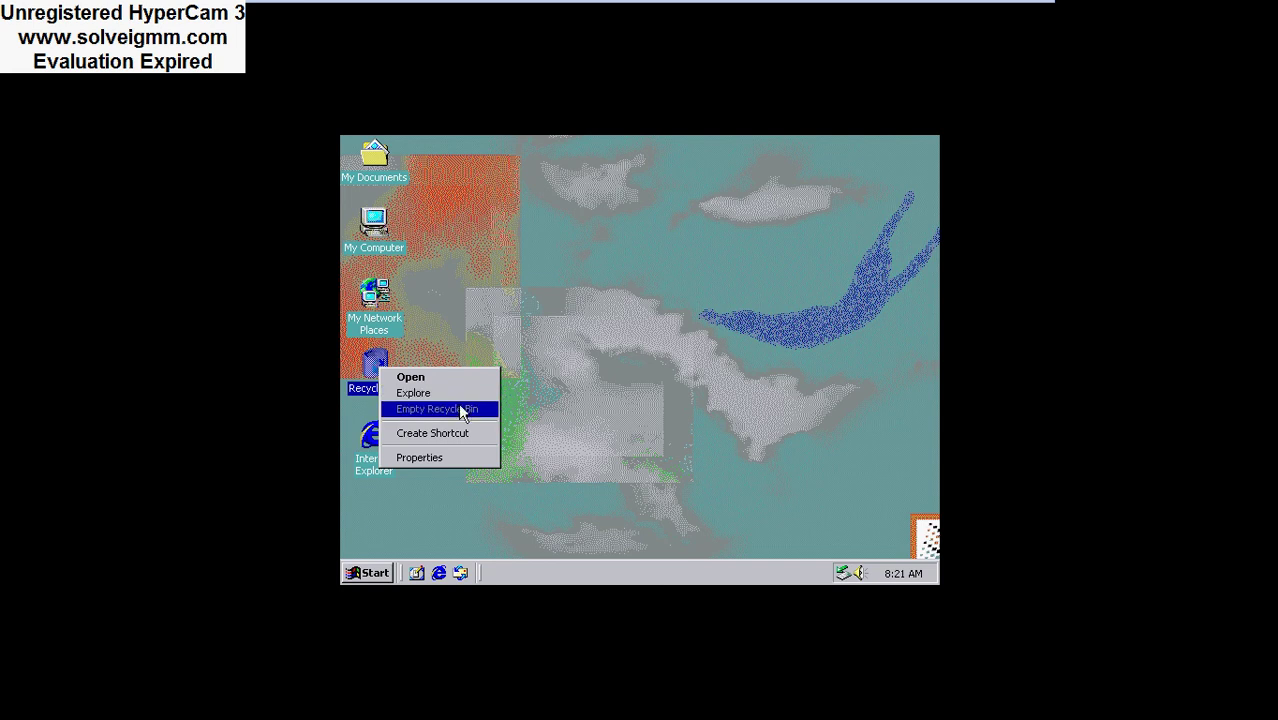
pyautogui.click(537, 405)
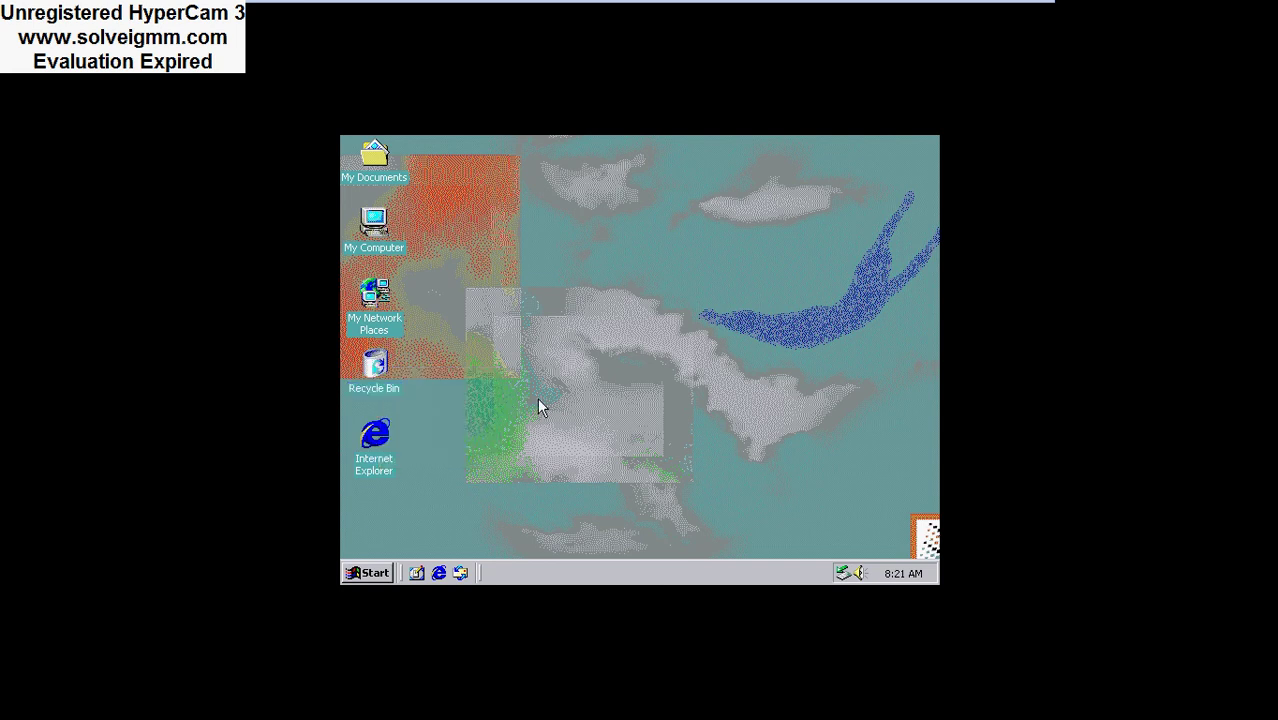
# View the Sample image in the My Pictures folder of My Documents, and close the folder window.
pyautogui.doubleClick(375, 176)
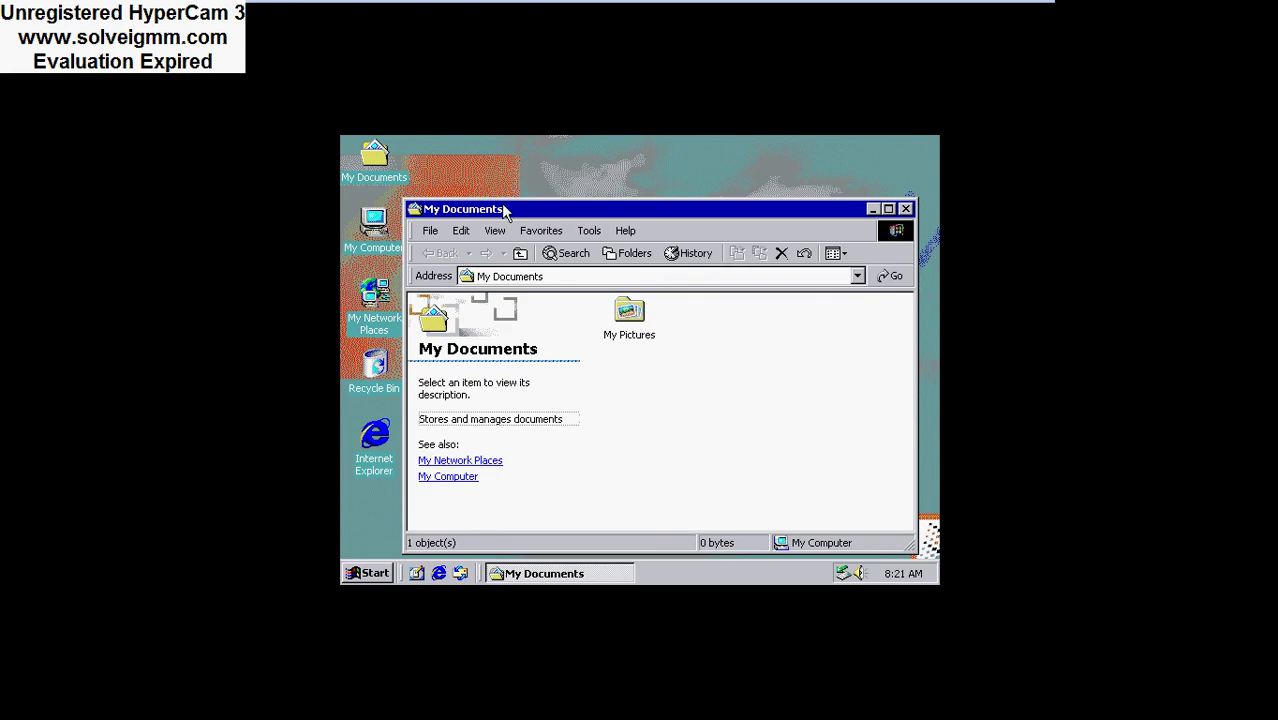
pyautogui.doubleClick(655, 327)
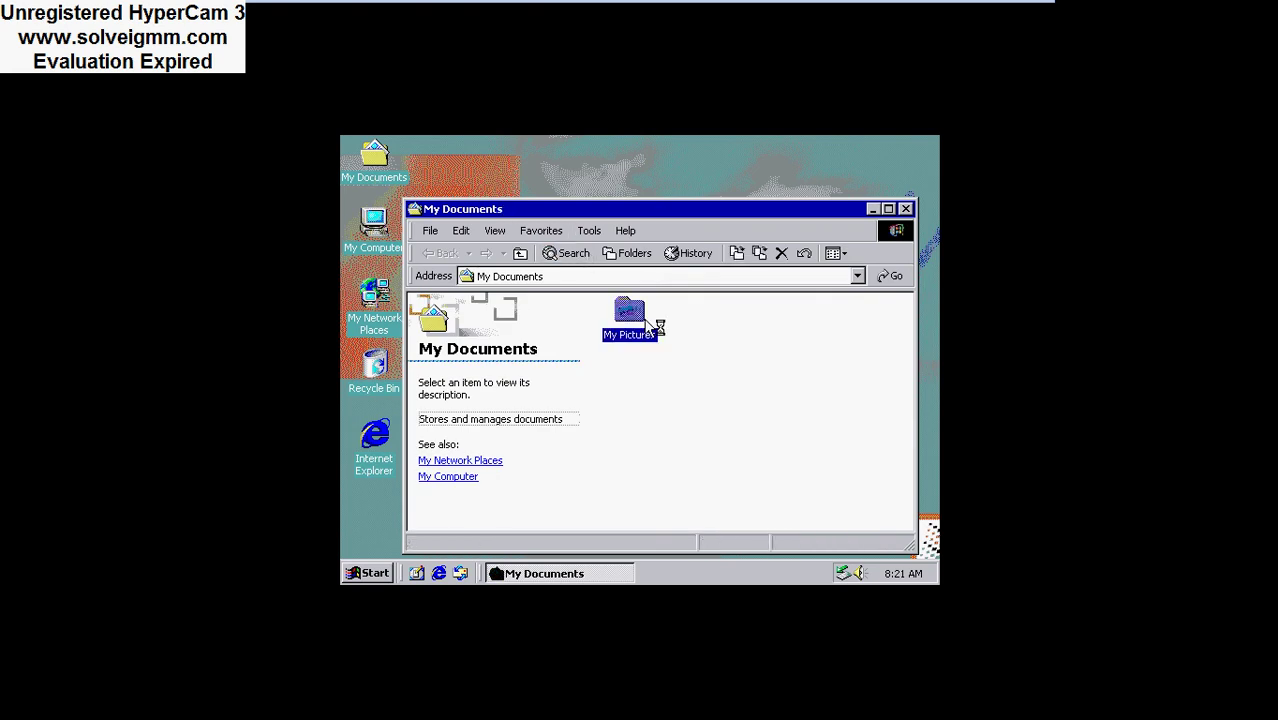
pyautogui.click(658, 322)
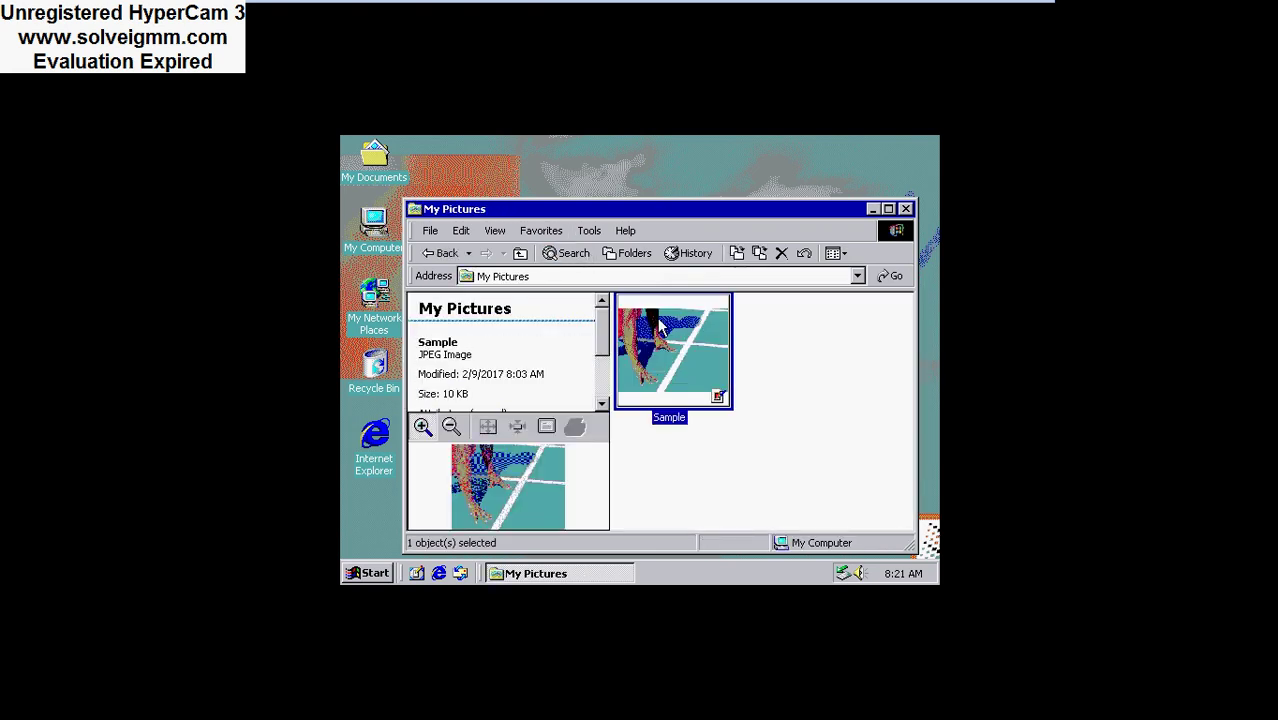
pyautogui.rightClick(655, 327)
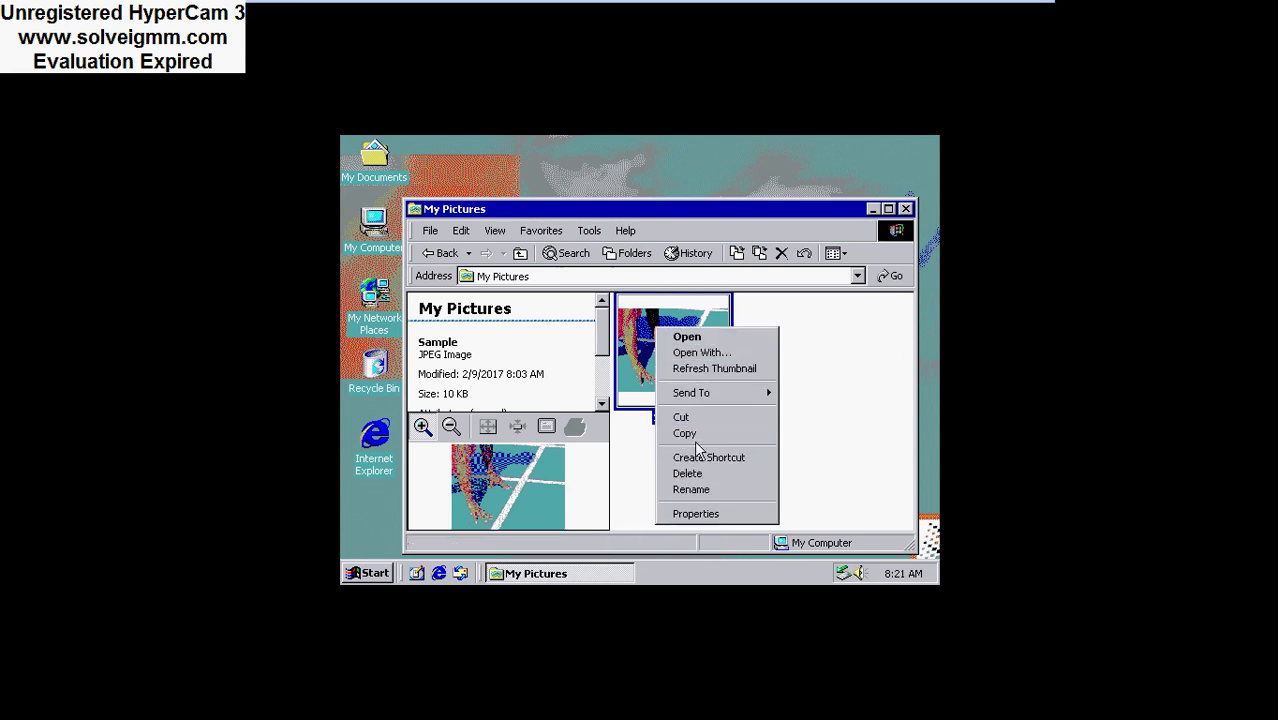
pyautogui.click(905, 210)
# Open Internet Explorer and go to google.com.
pyautogui.click(362, 440)
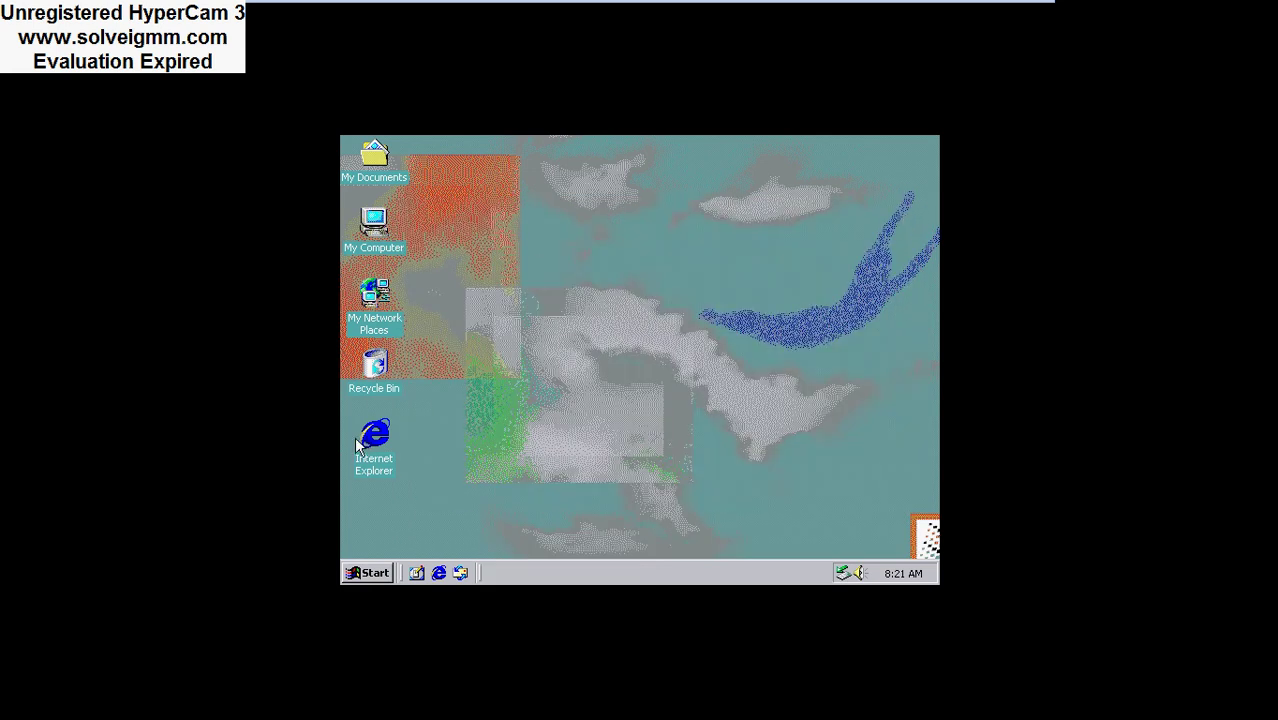
pyautogui.doubleClick(378, 439)
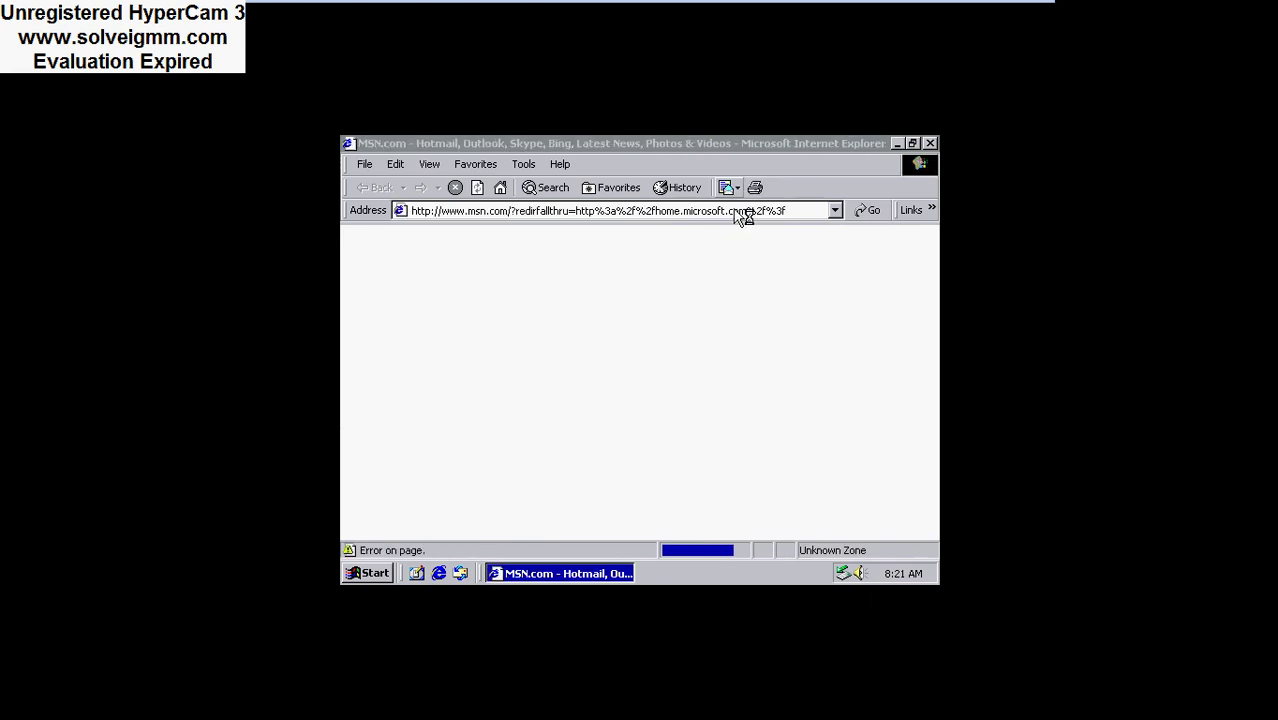
pyautogui.click(803, 211)
pyautogui.press('BackSpace')
pyautogui.press('BackSpace')
pyautogui.press('BackSpace')
pyautogui.press('BackSpace')
pyautogui.press('BackSpace')
pyautogui.press('BackSpace')
pyautogui.press('BackSpace')
pyautogui.press('BackSpace')
pyautogui.press('BackSpace')
pyautogui.press('BackSpace')
pyautogui.press('BackSpace')
pyautogui.press('BackSpace')
pyautogui.press('BackSpace')
pyautogui.press('BackSpace')
pyautogui.press('BackSpace')
pyautogui.press('BackSpace')
pyautogui.press('BackSpace')
pyautogui.press('BackSpace')
pyautogui.press('BackSpace')
pyautogui.press('BackSpace')
pyautogui.press('BackSpace')
pyautogui.press('BackSpace')
pyautogui.press('BackSpace')
pyautogui.press('BackSpace')
pyautogui.press('BackSpace')
pyautogui.press('BackSpace')
pyautogui.press('BackSpace')
pyautogui.press('BackSpace')
pyautogui.press('BackSpace')
pyautogui.press('BackSpace')
pyautogui.press('BackSpace')
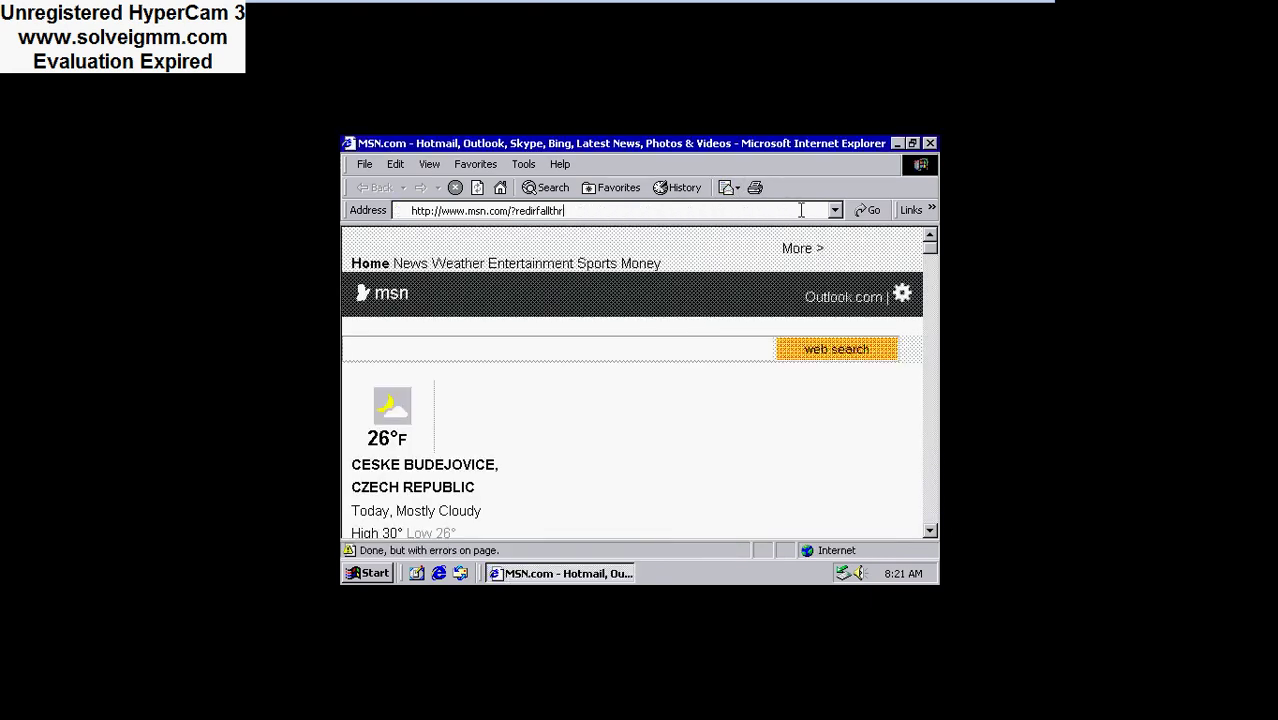
pyautogui.press('BackSpace')
pyautogui.press('BackSpace')
pyautogui.press('BackSpace')
pyautogui.press('BackSpace')
pyautogui.write('goo')
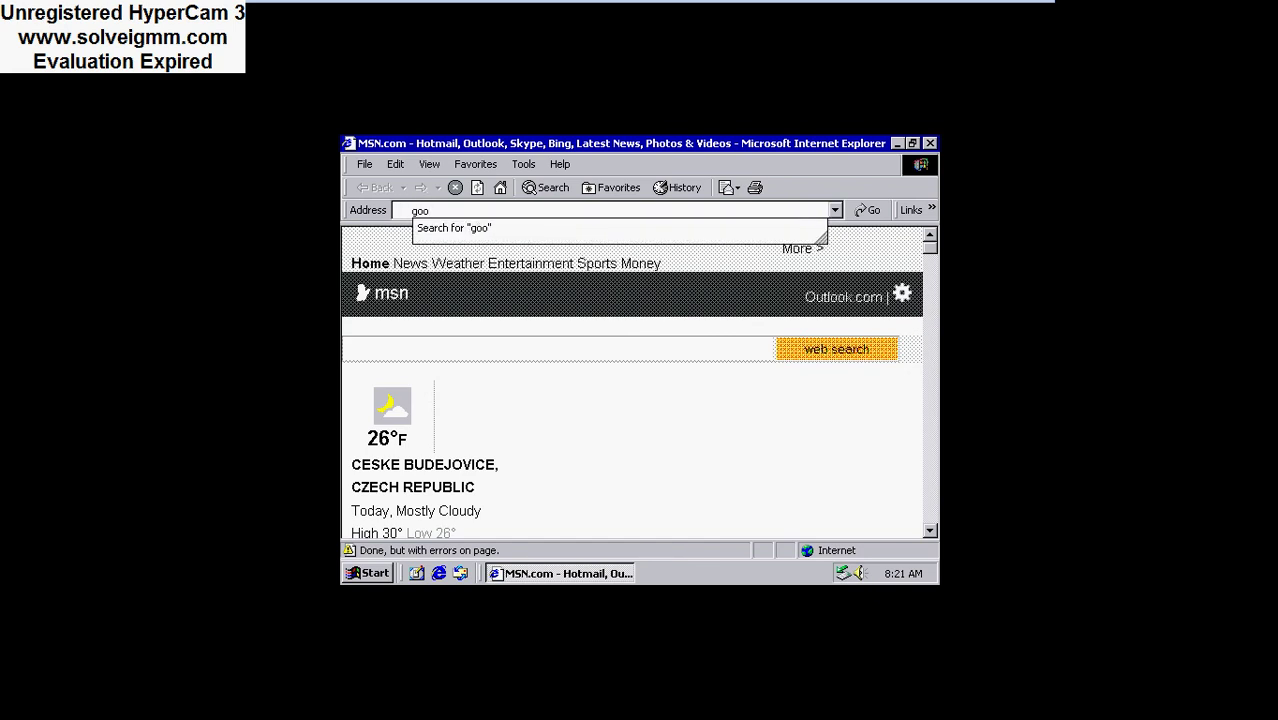
pyautogui.write('gle.com')
pyautogui.press('Return')
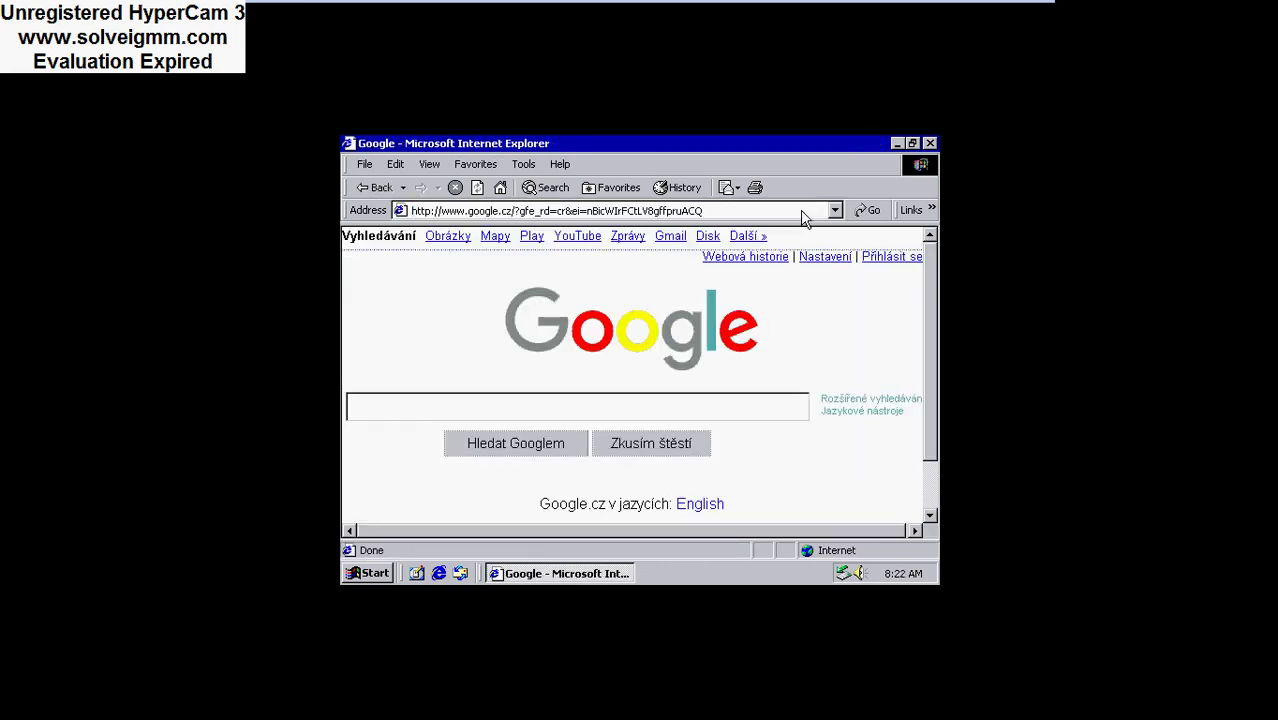
# Search Google Images for "l" and agree to send the information over the Internet.
pyautogui.click(446, 237)
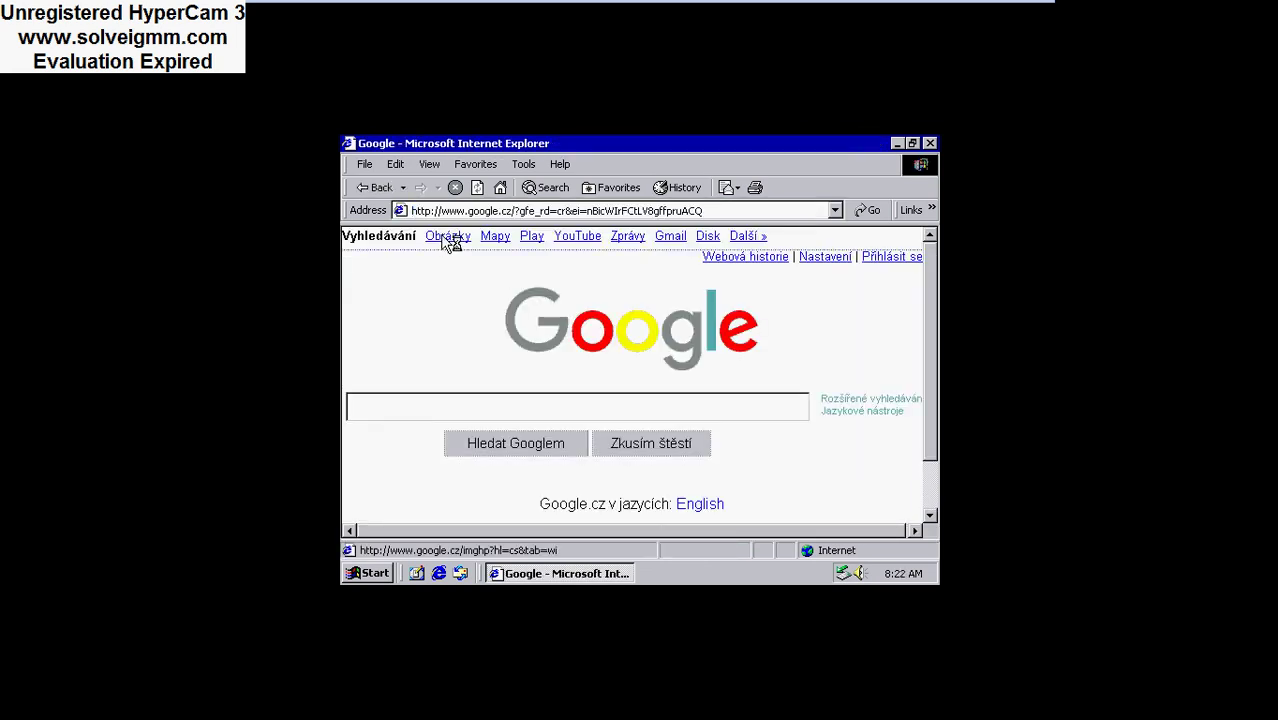
pyautogui.click(488, 407)
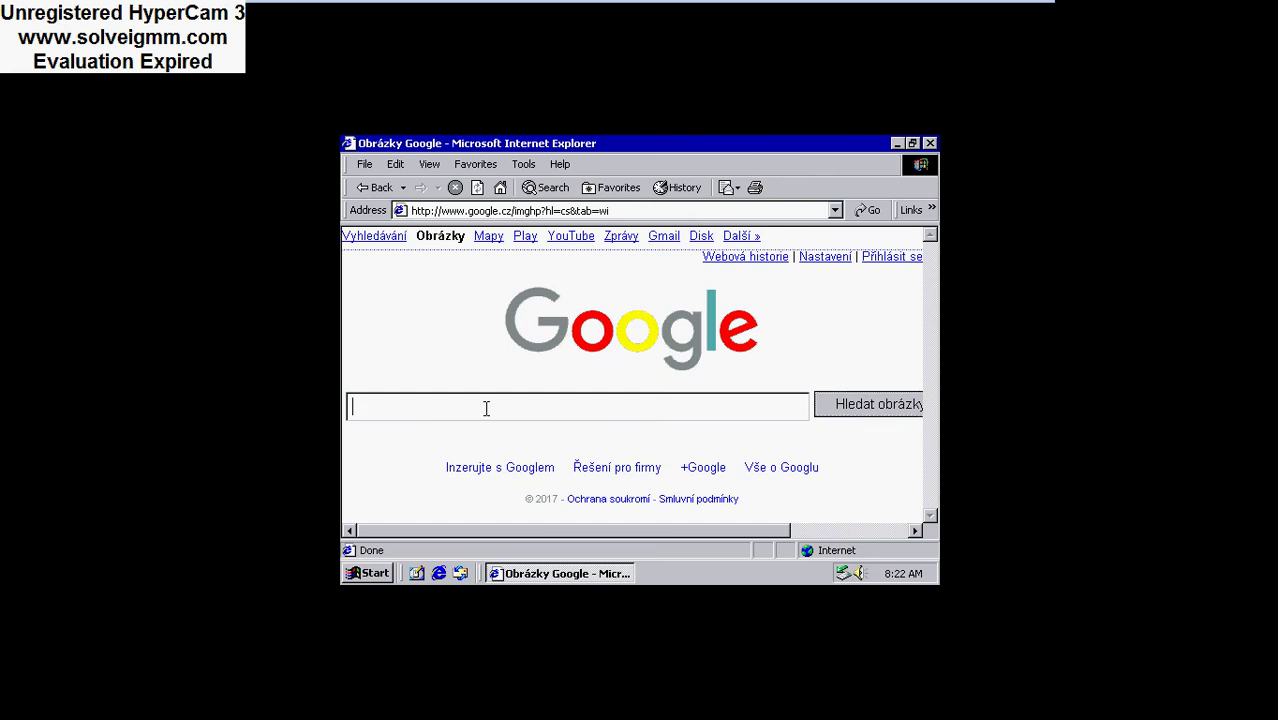
pyautogui.write('l')
pyautogui.press('Return')
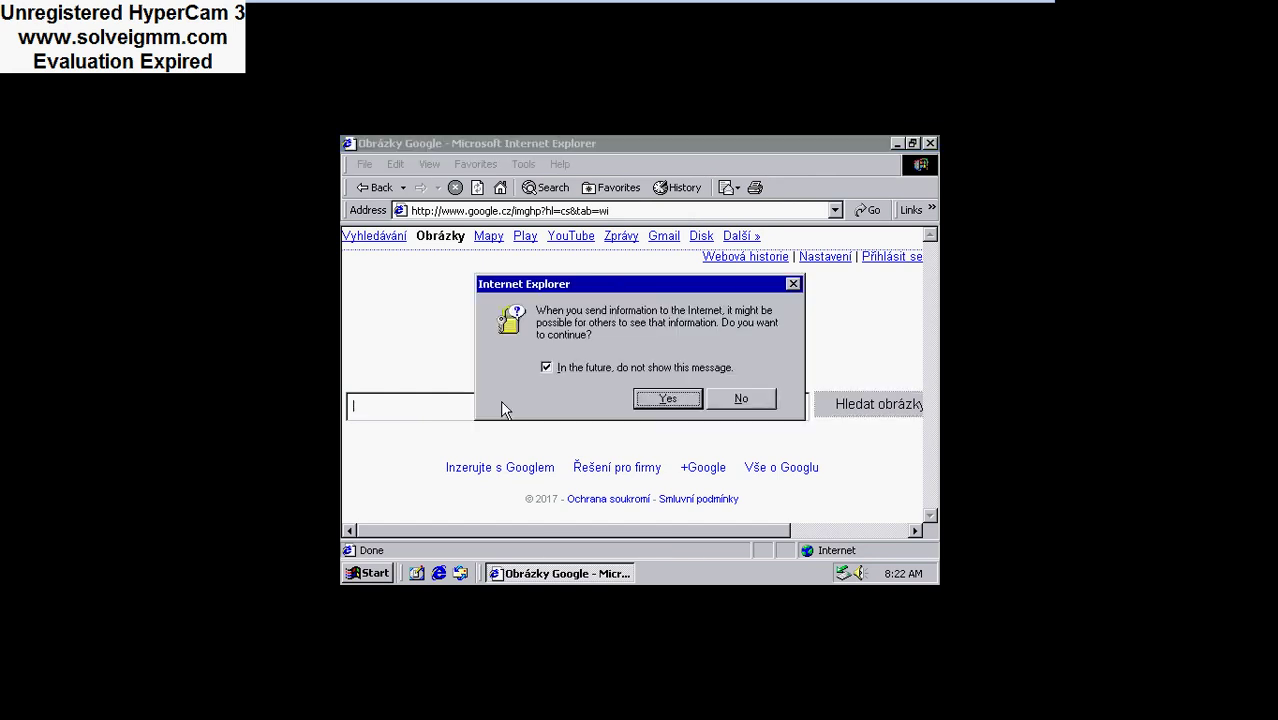
pyautogui.press('Return')
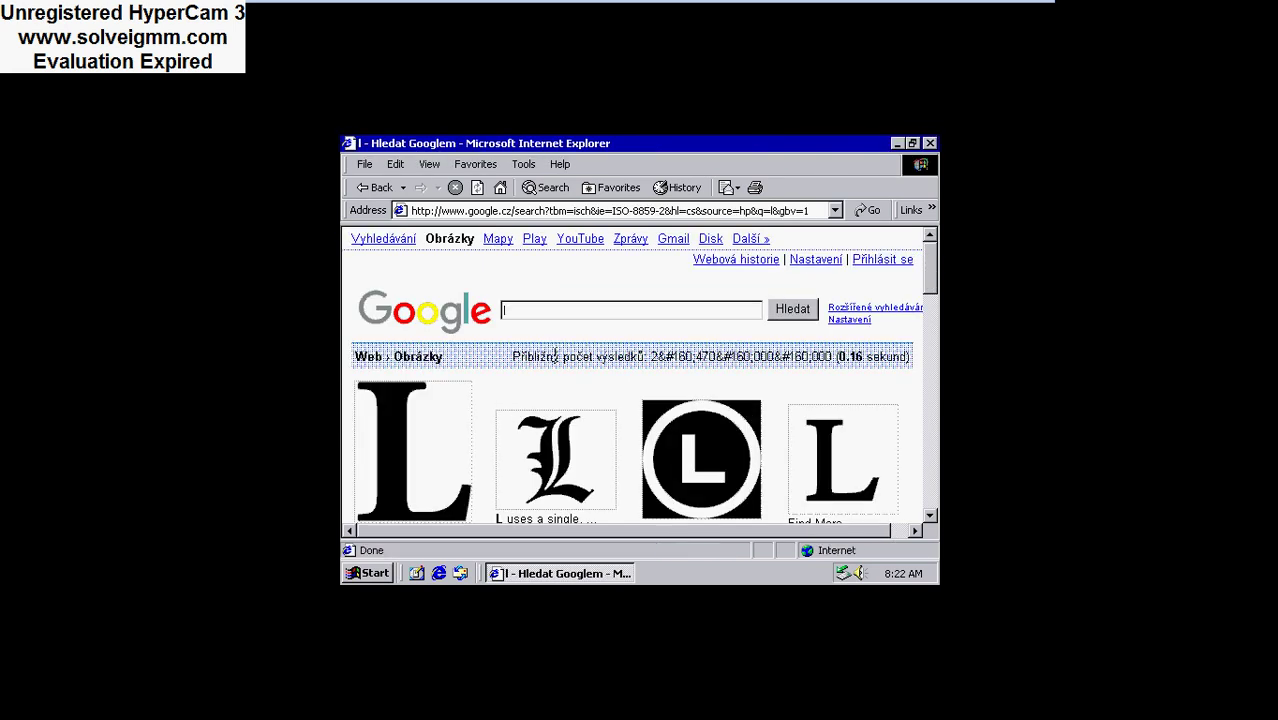
# Set the pipe-shaped letter L picture captioned "L orem ipsum dolor sit amet" in the image results as the wallpaper.
pyautogui.scroll(-4, 633, 337)
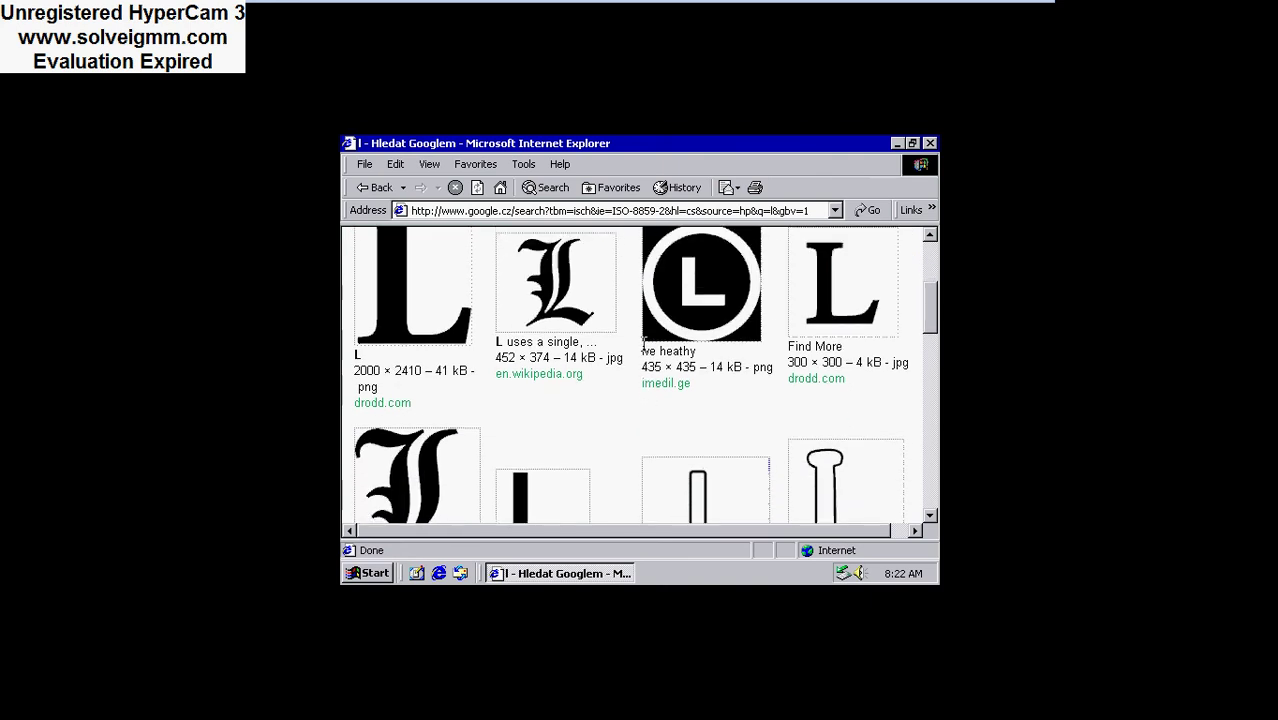
pyautogui.scroll(-2, 646, 350)
pyautogui.scroll(-4, 646, 352)
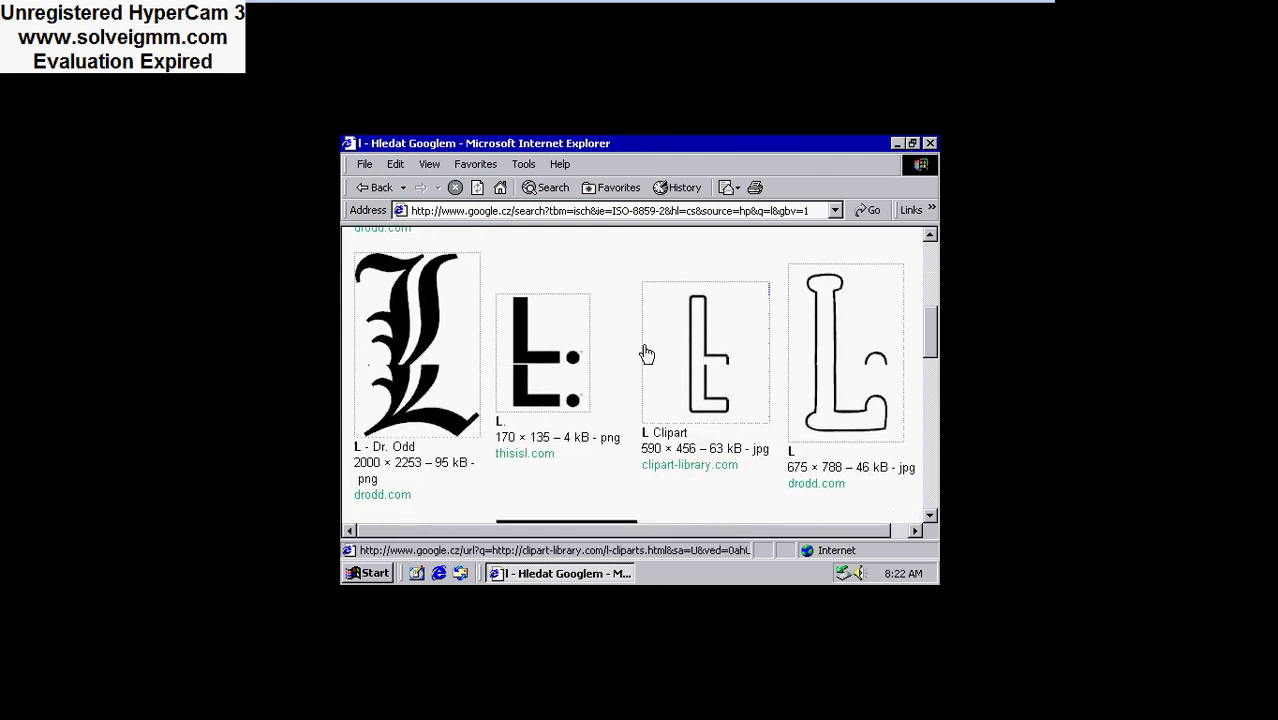
pyautogui.scroll(-3, 646, 352)
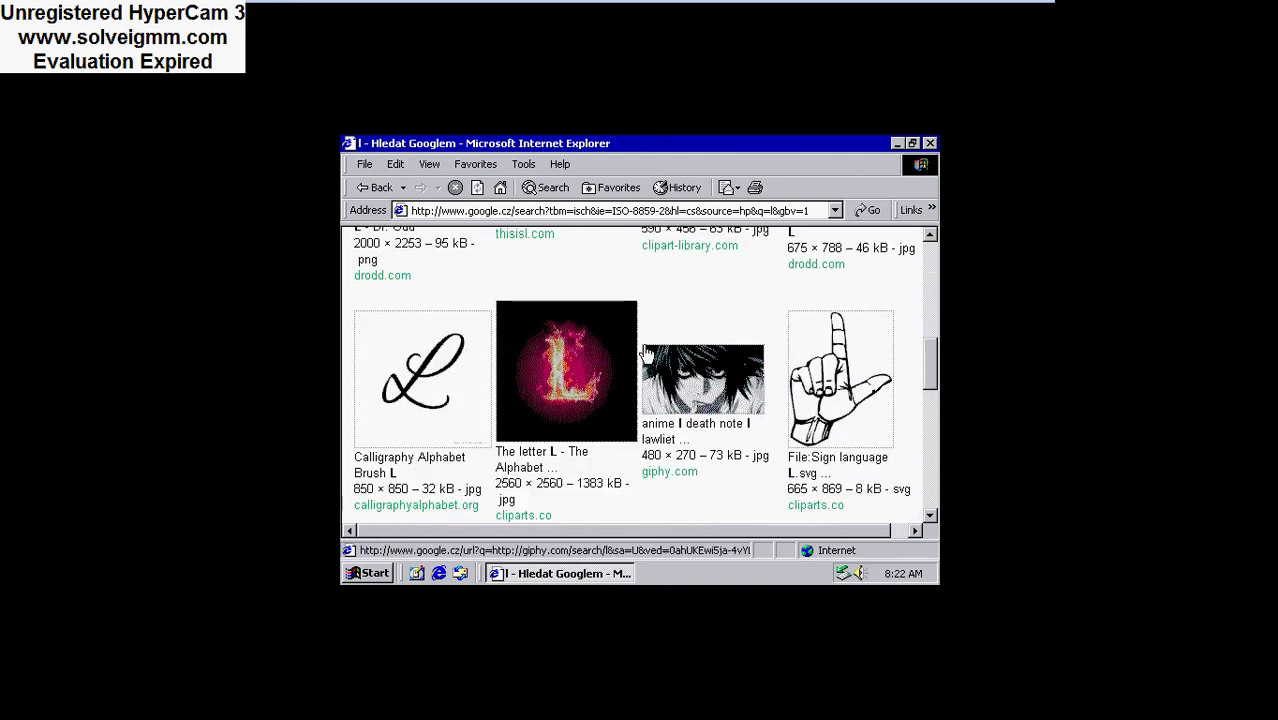
pyautogui.scroll(-3, 646, 352)
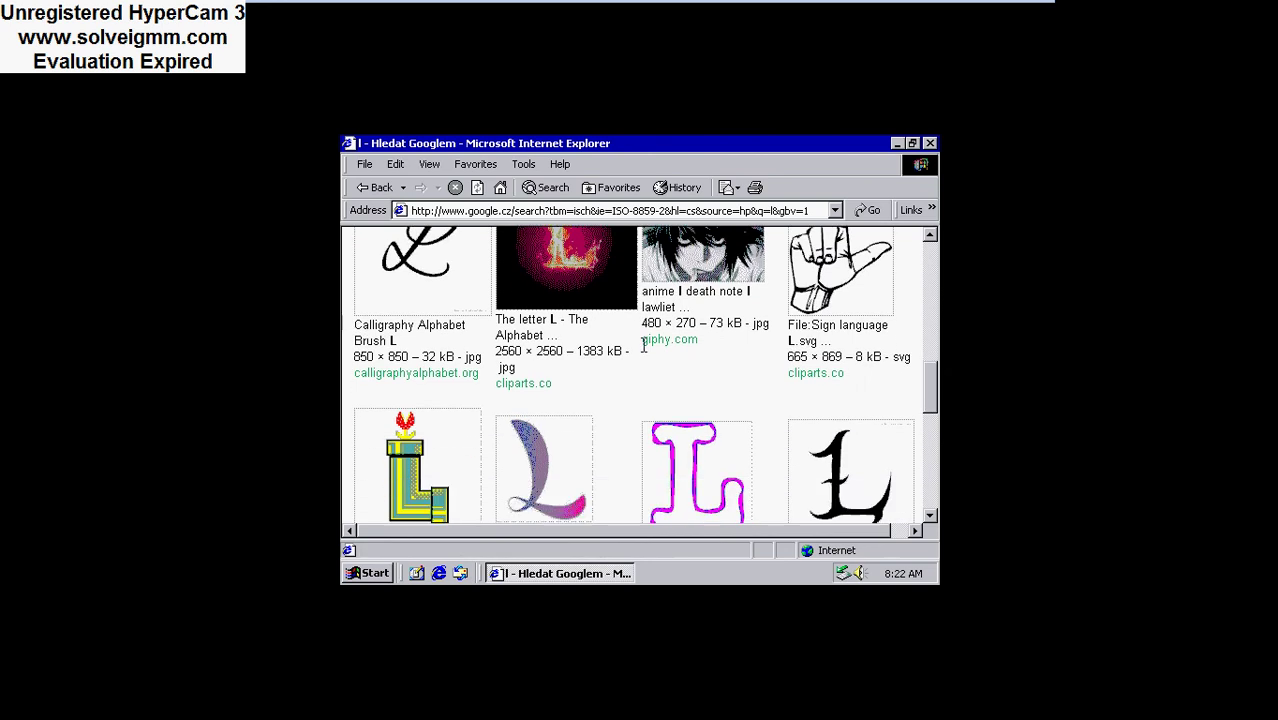
pyautogui.rightClick(427, 424)
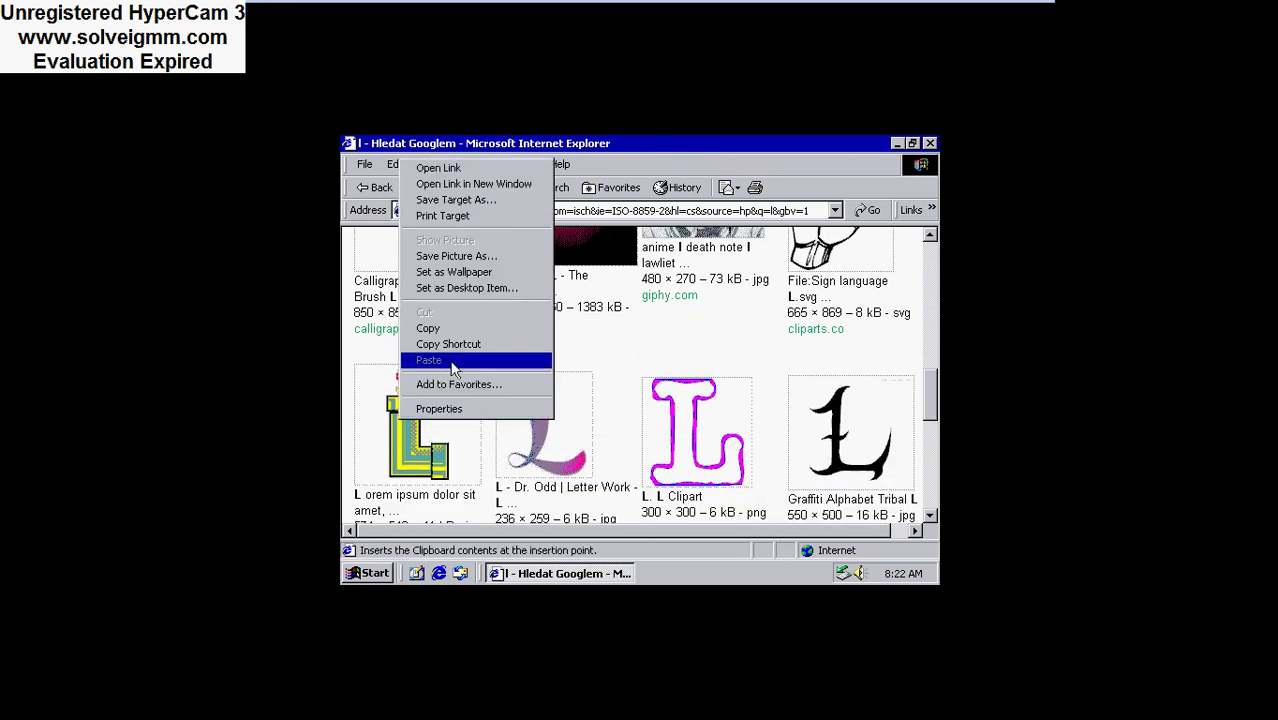
pyautogui.click(454, 272)
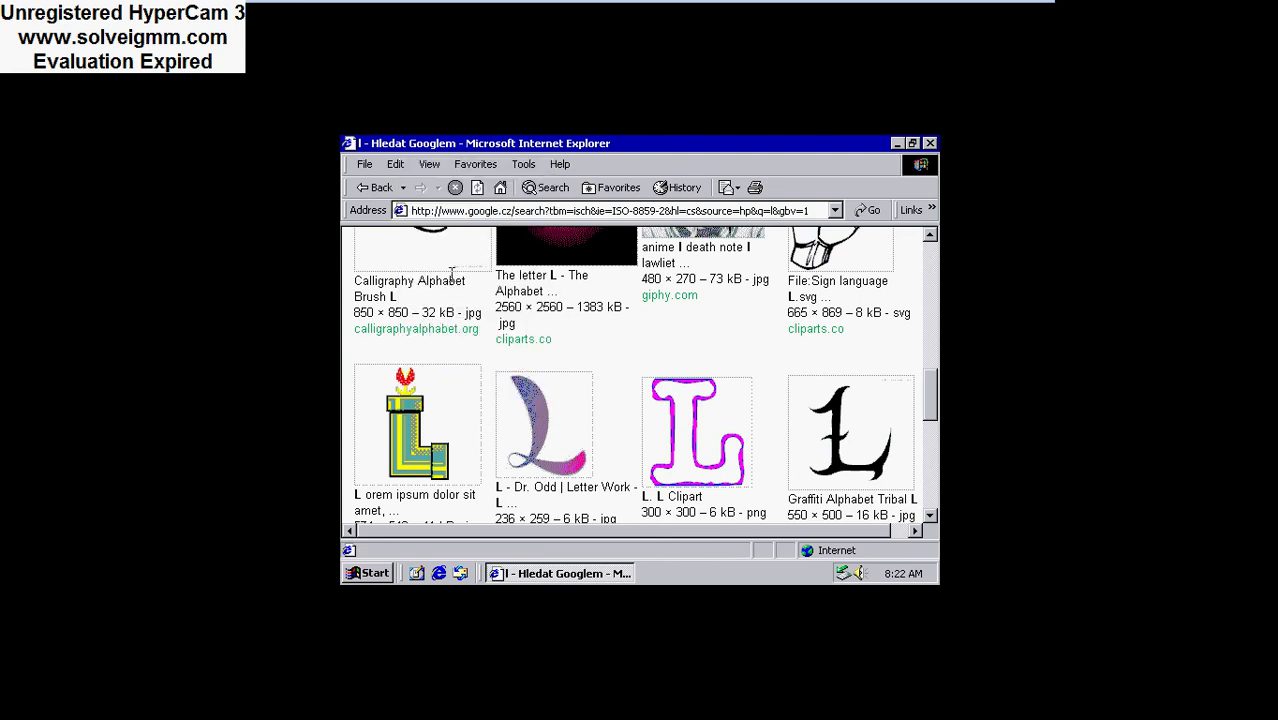
# Close the image results window and set the desktop wallpaper's picture display to Stretch.
pyautogui.click(930, 144)
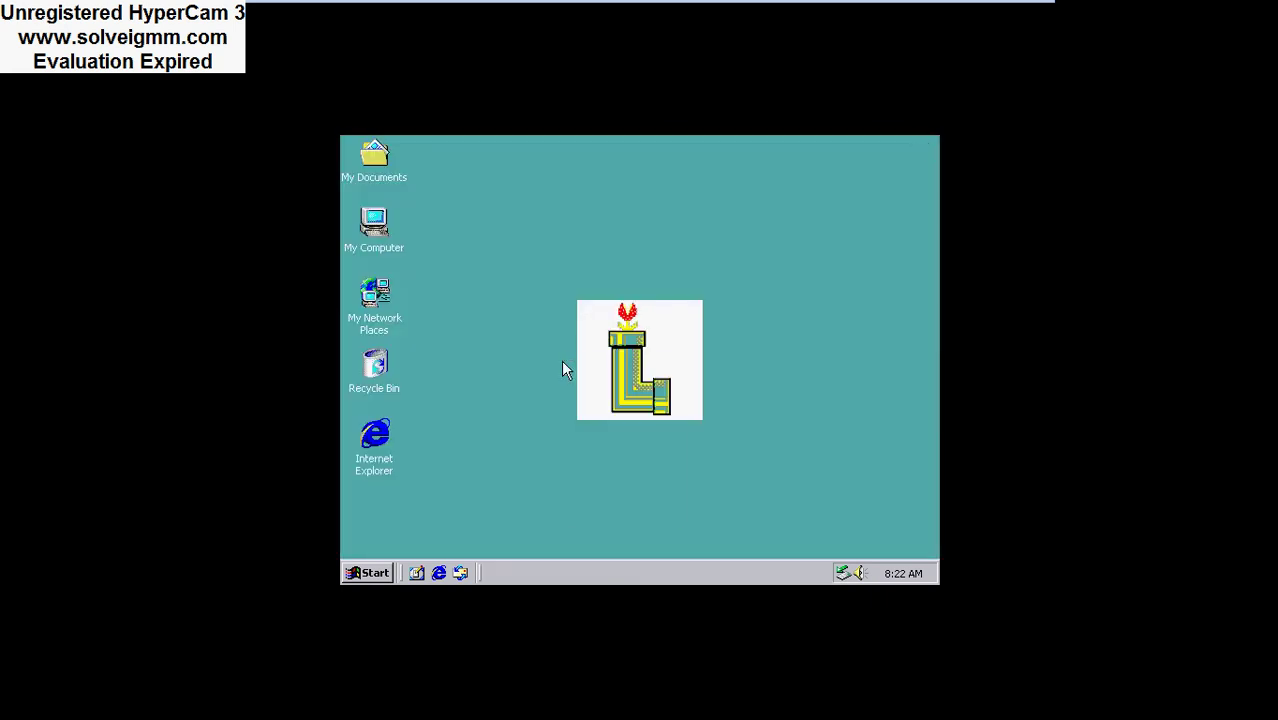
pyautogui.rightClick(574, 358)
pyautogui.click(633, 513)
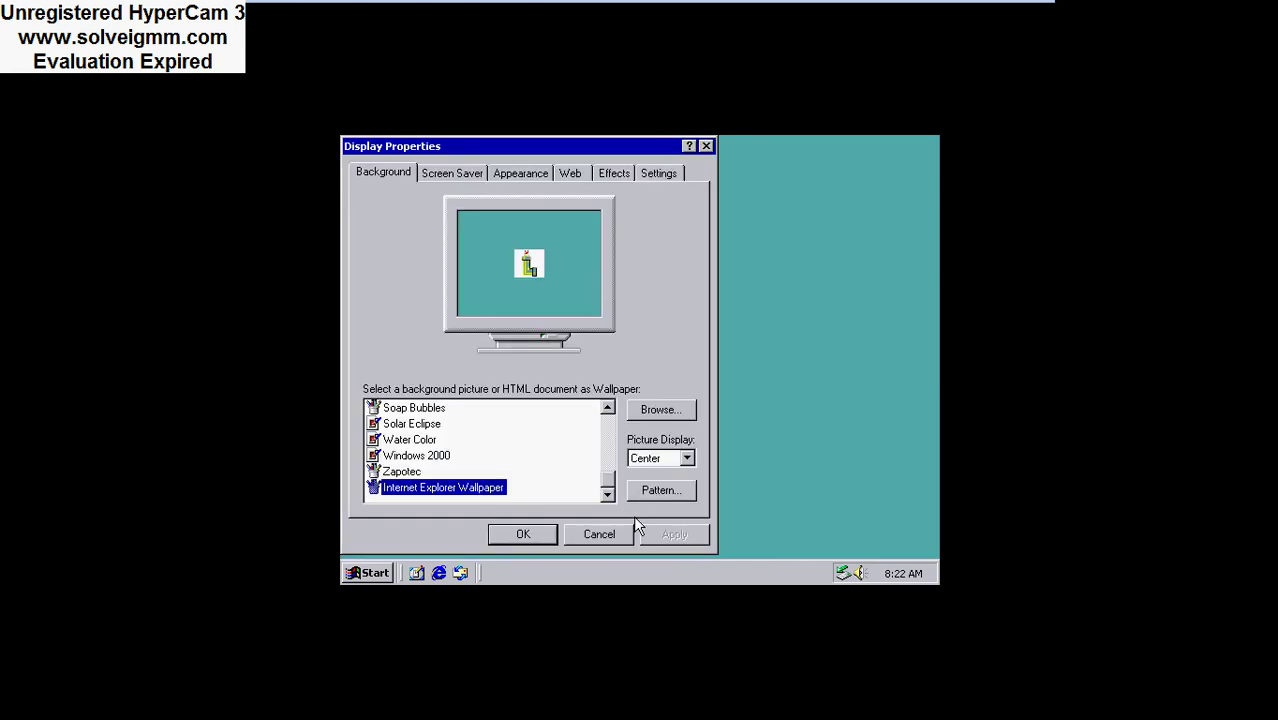
pyautogui.click(685, 460)
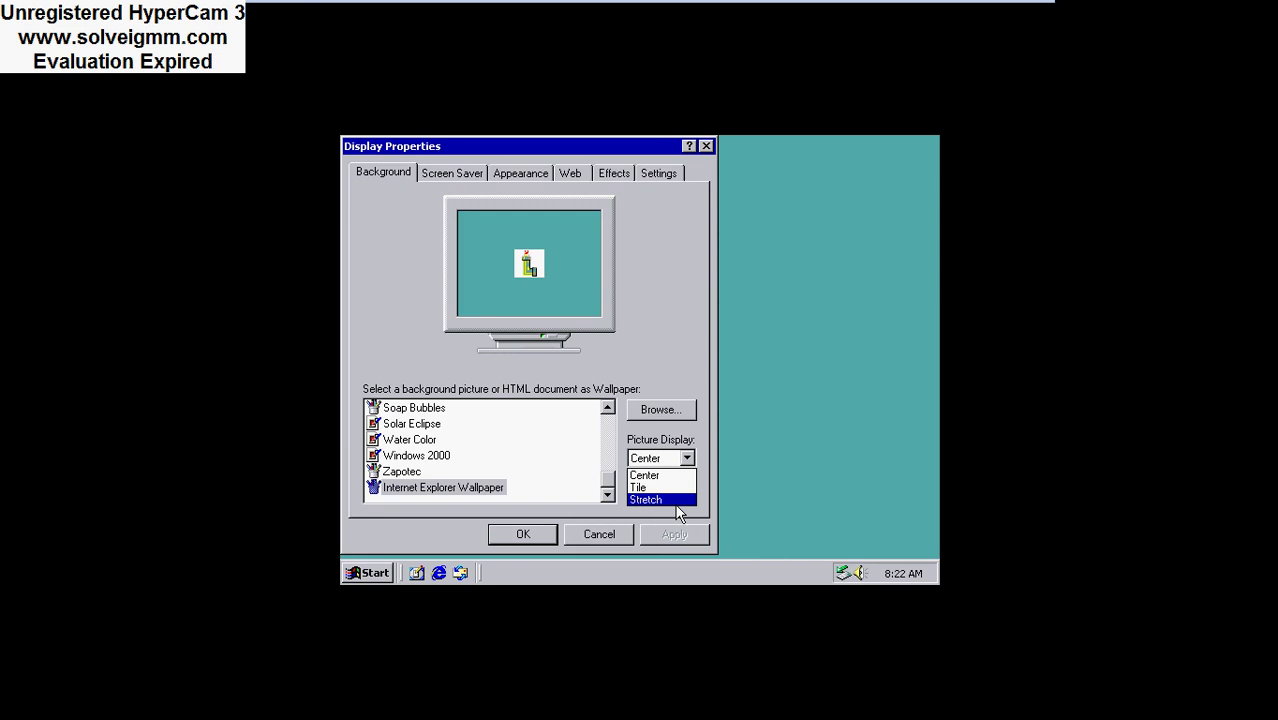
pyautogui.click(660, 500)
pyautogui.click(678, 534)
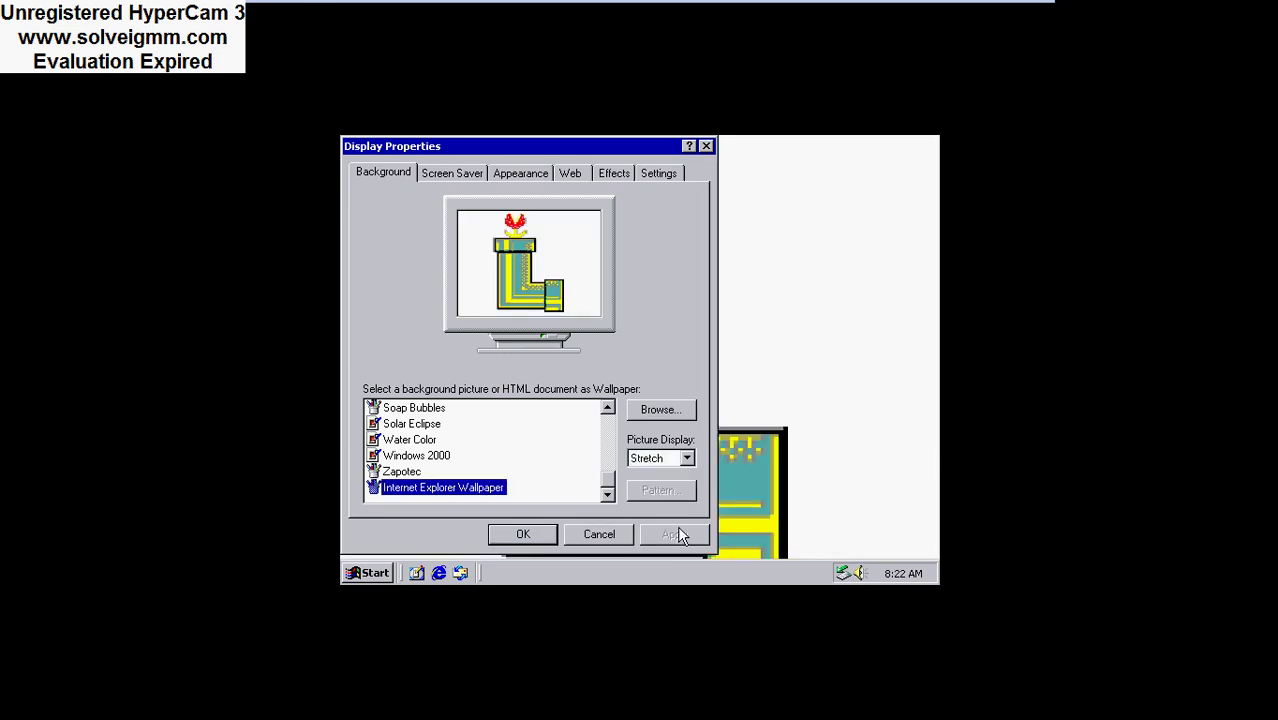
pyautogui.click(530, 534)
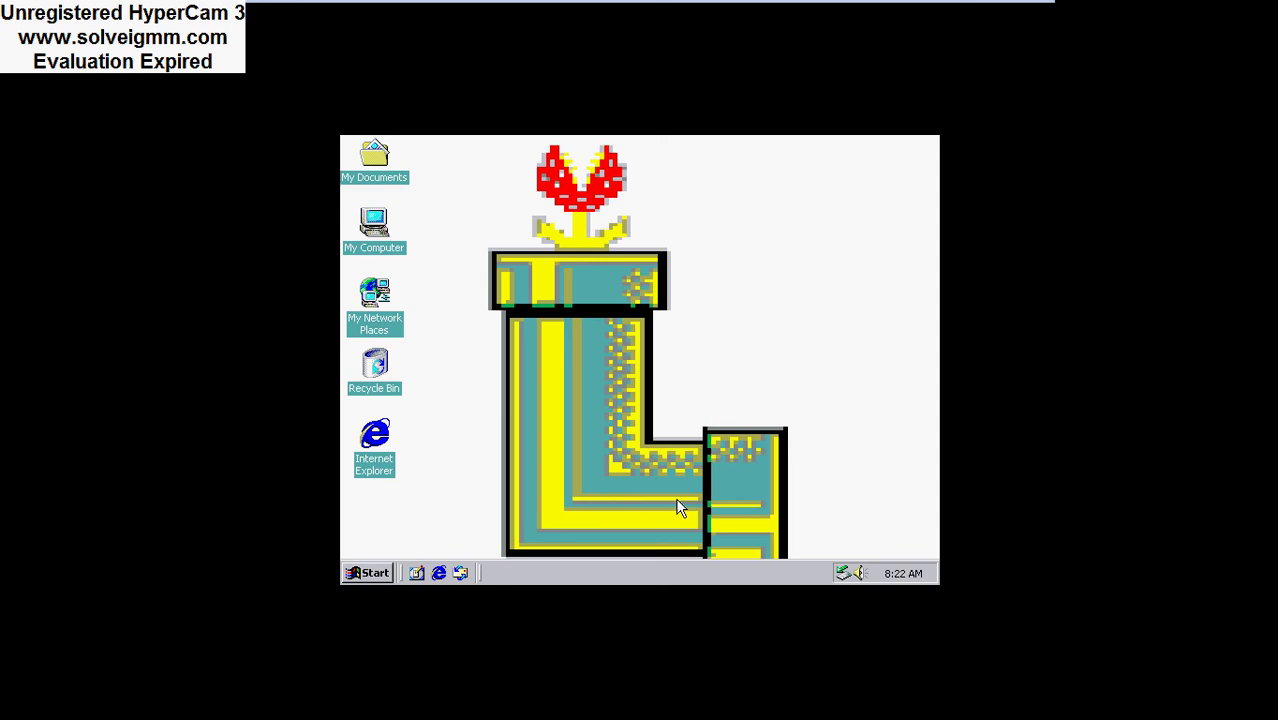
# Open the Taskbar and Start Menu properties.
pyautogui.click(381, 575)
pyautogui.click(383, 577)
pyautogui.click(383, 577)
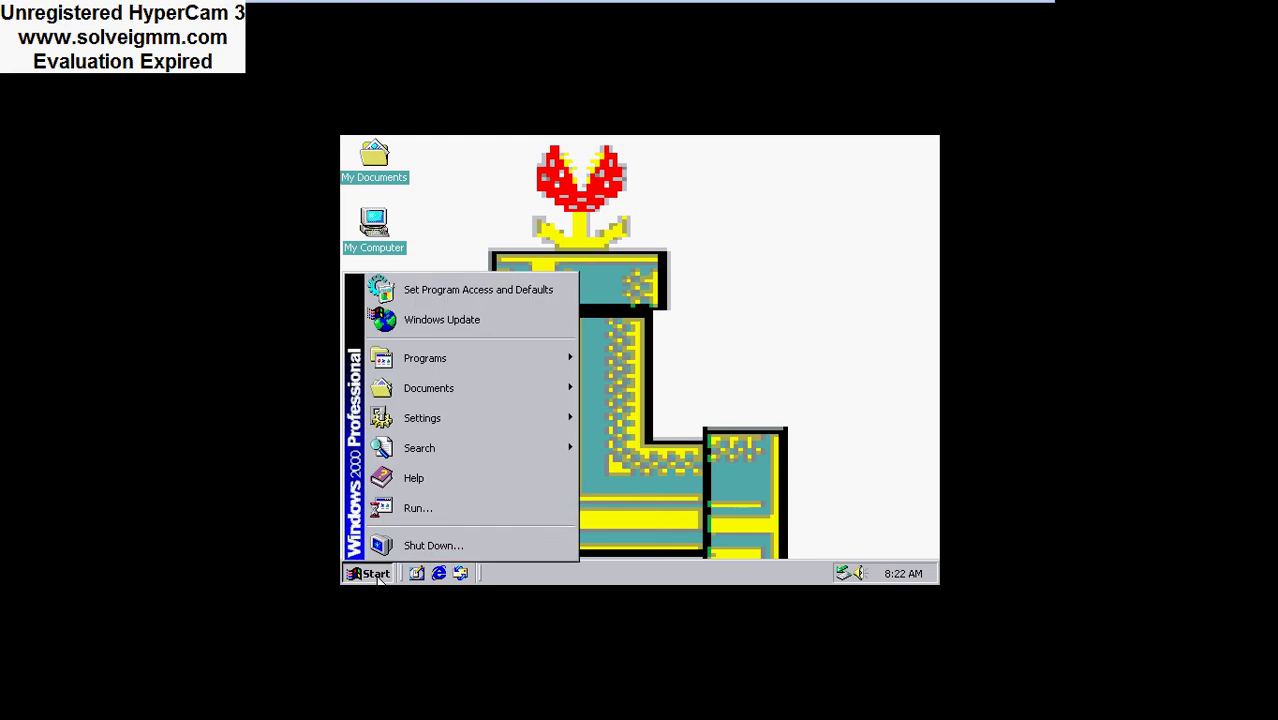
pyautogui.moveTo(468, 358)
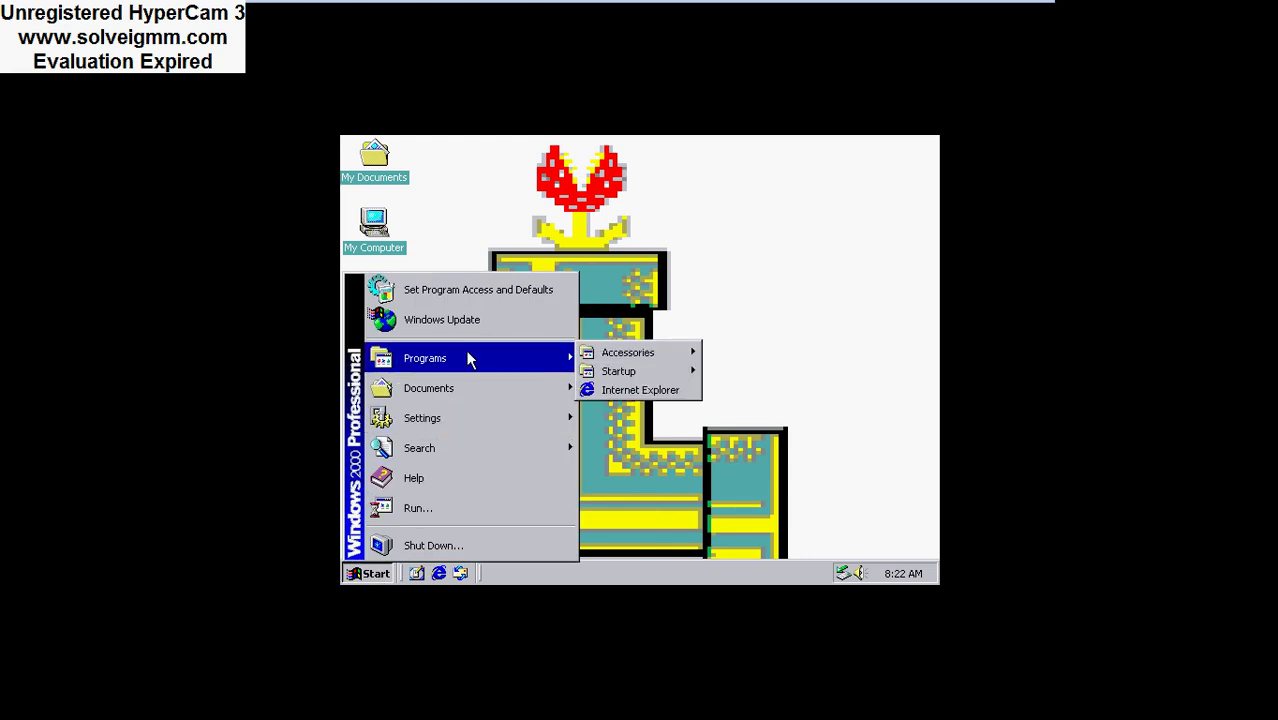
pyautogui.moveTo(468, 390)
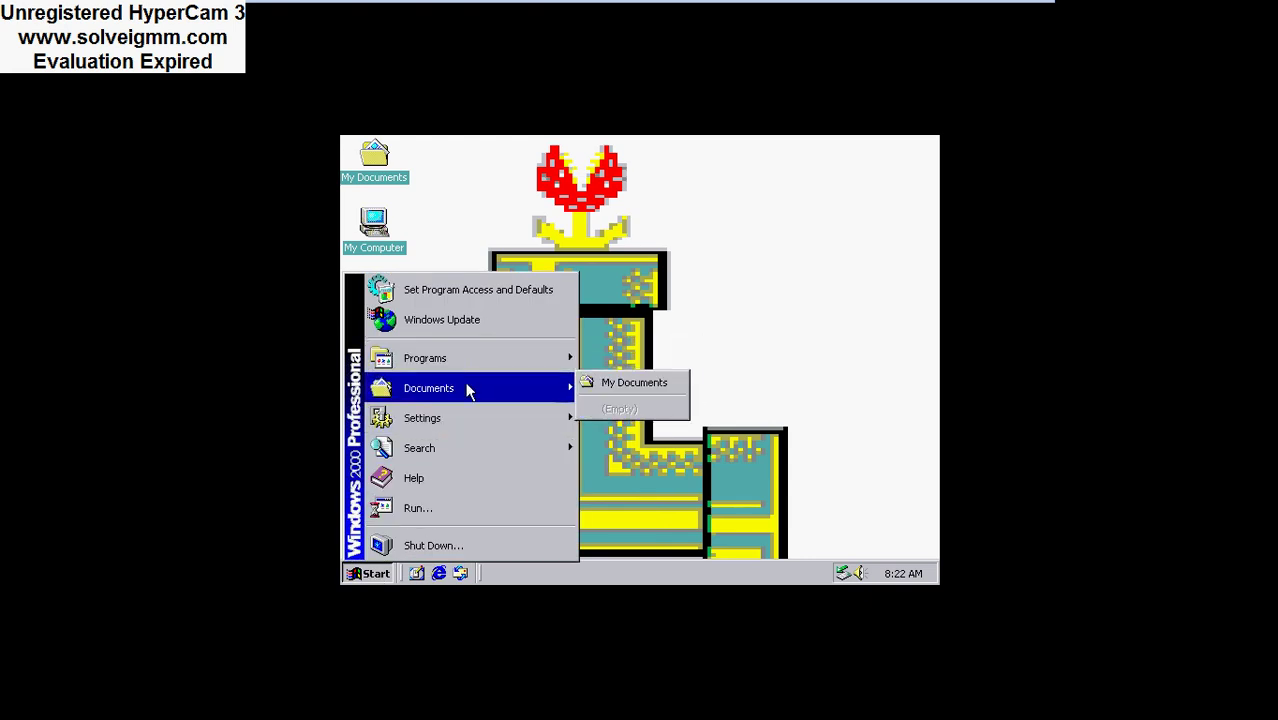
pyautogui.moveTo(456, 417)
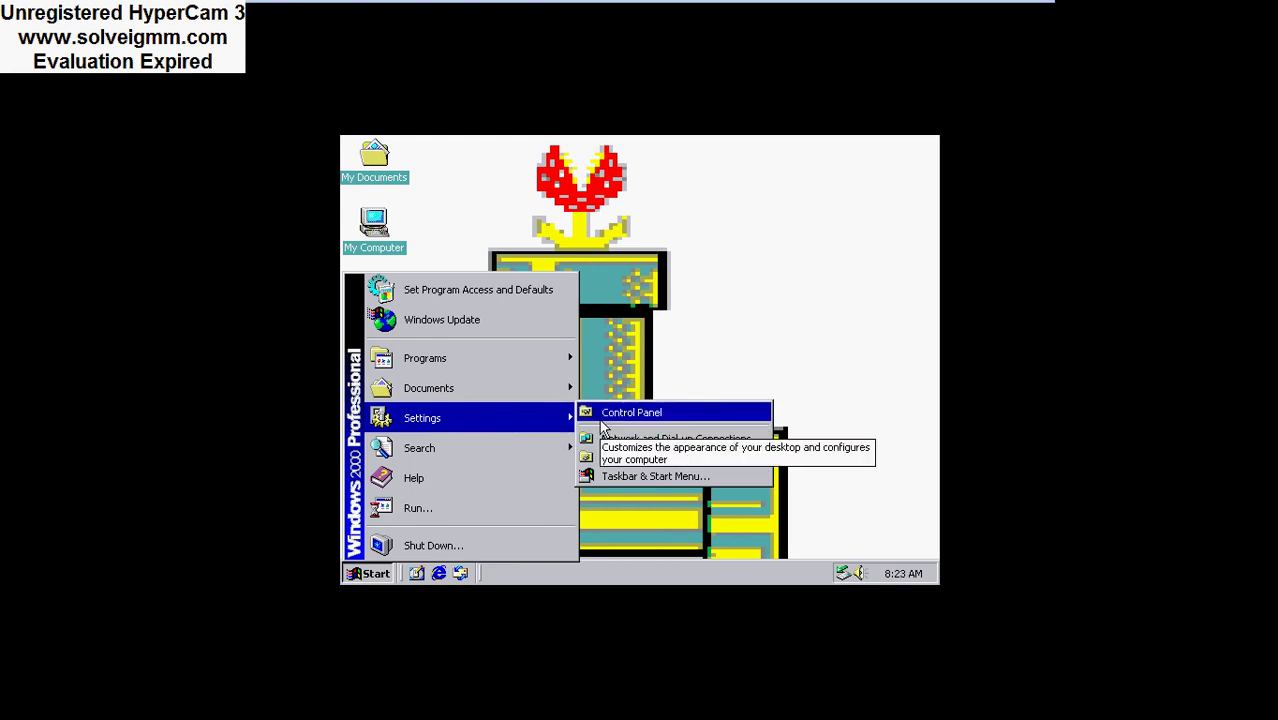
pyautogui.click(589, 474)
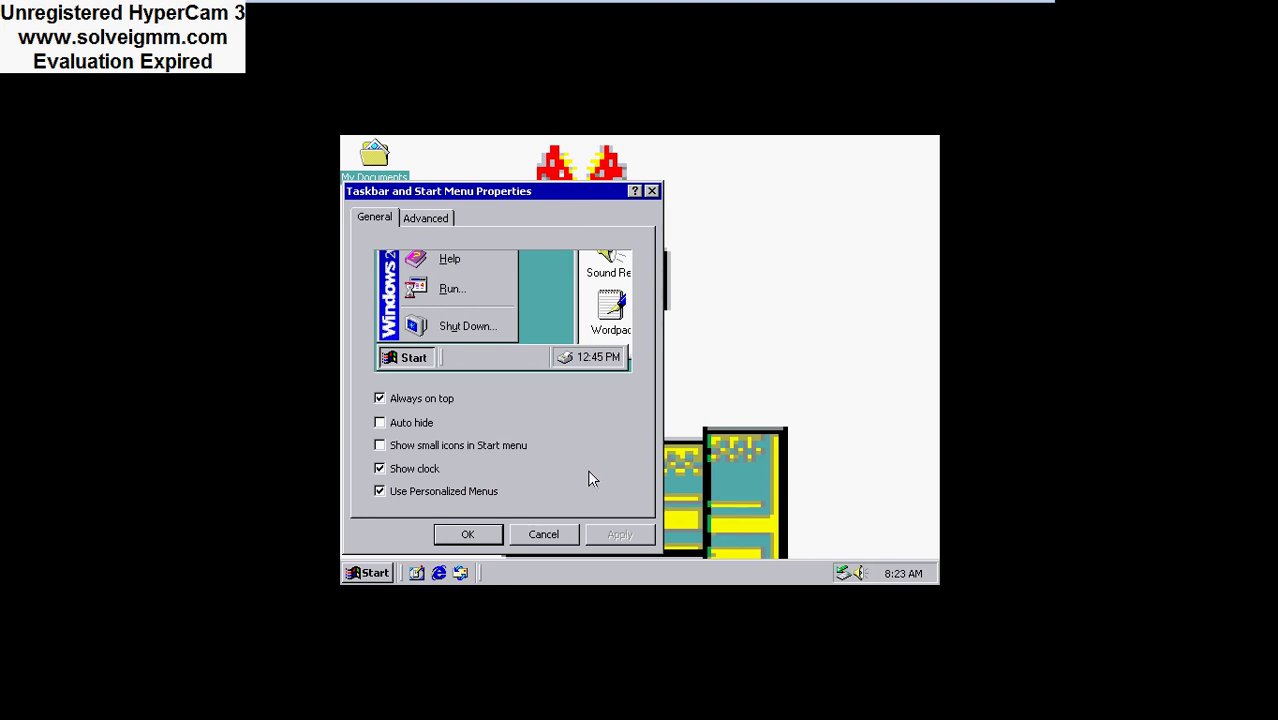
# Try the Auto hide and Show small icons in Start menu options, and switch each off again.
pyautogui.click(407, 424)
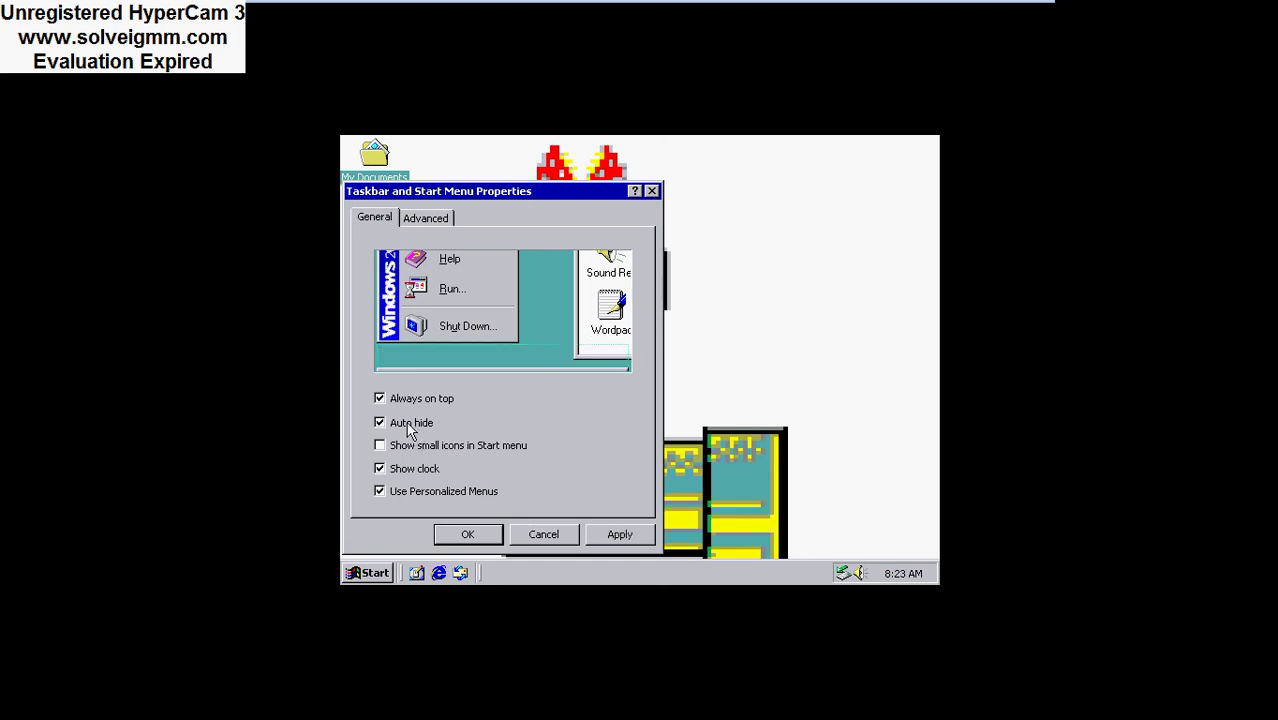
pyautogui.click(409, 430)
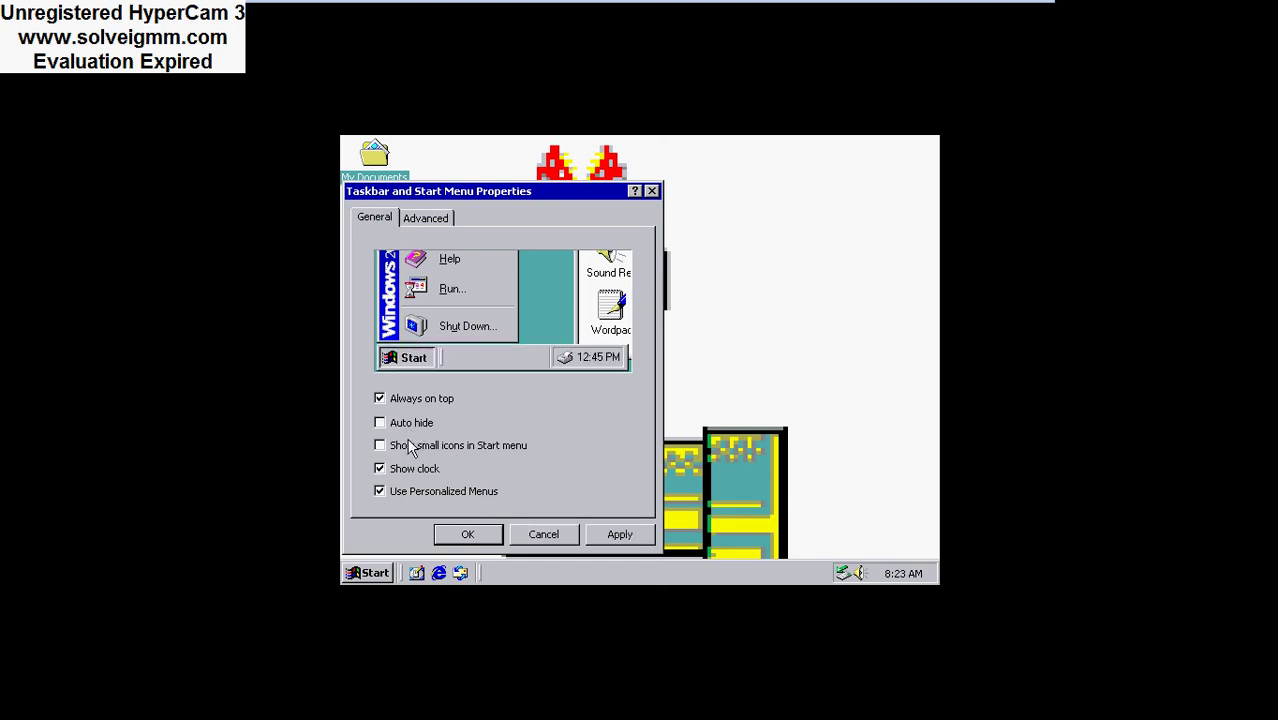
pyautogui.click(408, 448)
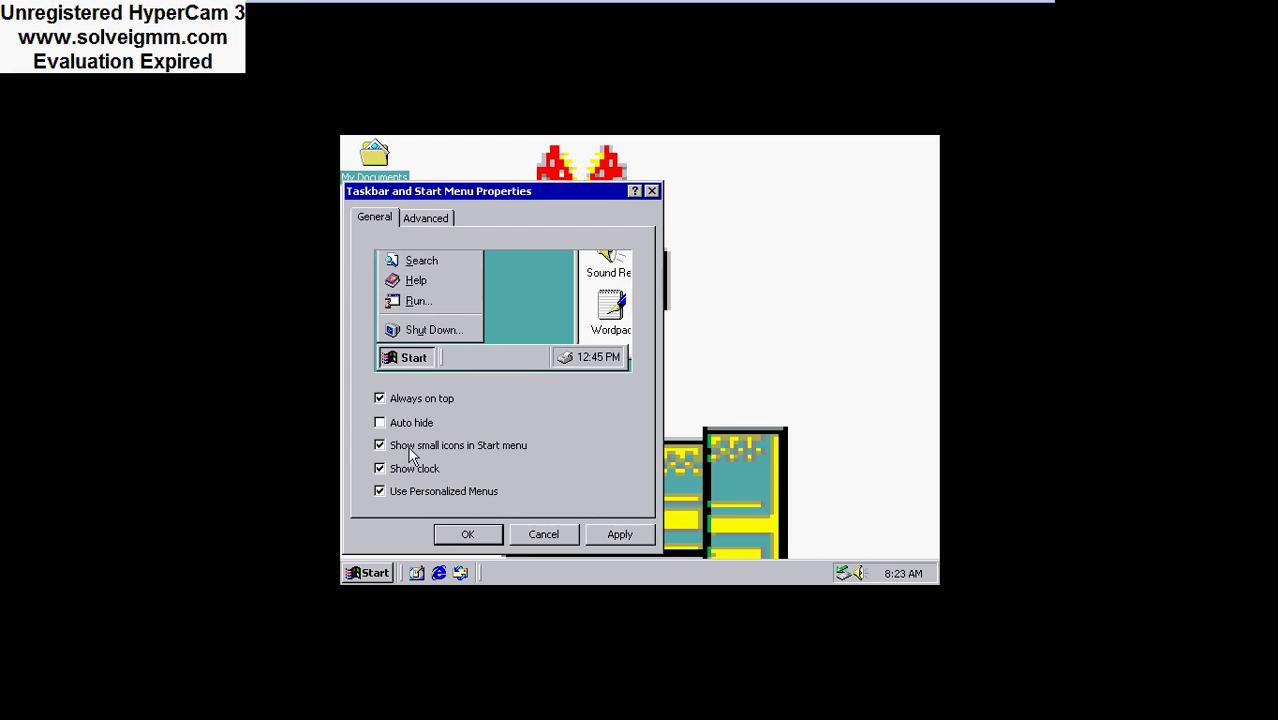
pyautogui.click(408, 449)
# Start adding a new shortcut to the Start menu in the advanced taskbar settings.
pyautogui.click(439, 221)
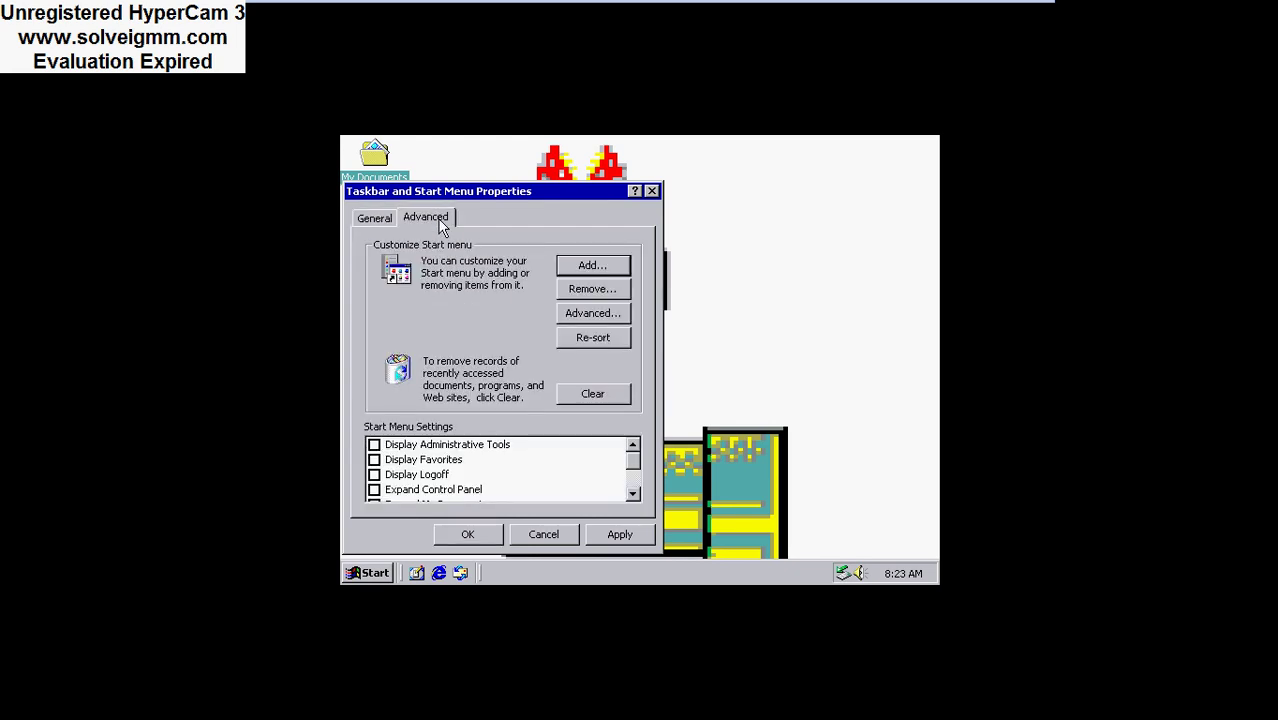
pyautogui.click(593, 269)
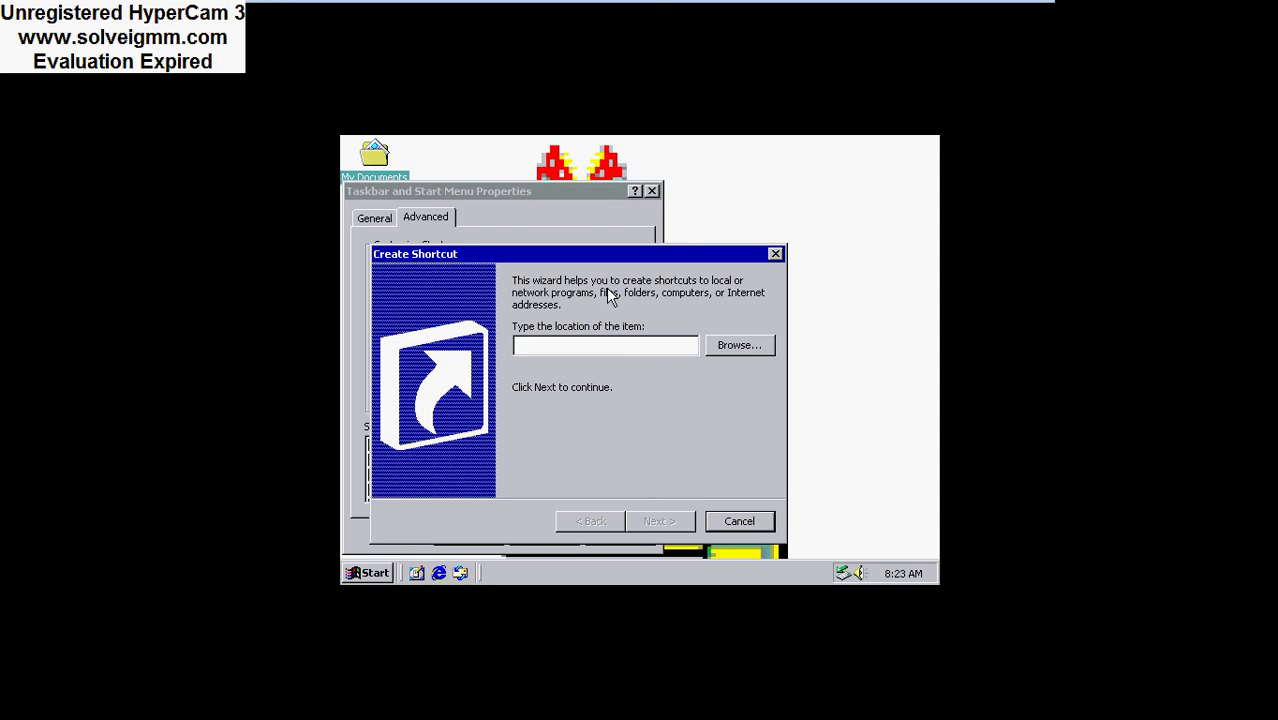
# Try logoff as the location of the new shortcut, and clear the entry.
pyautogui.write('lo')
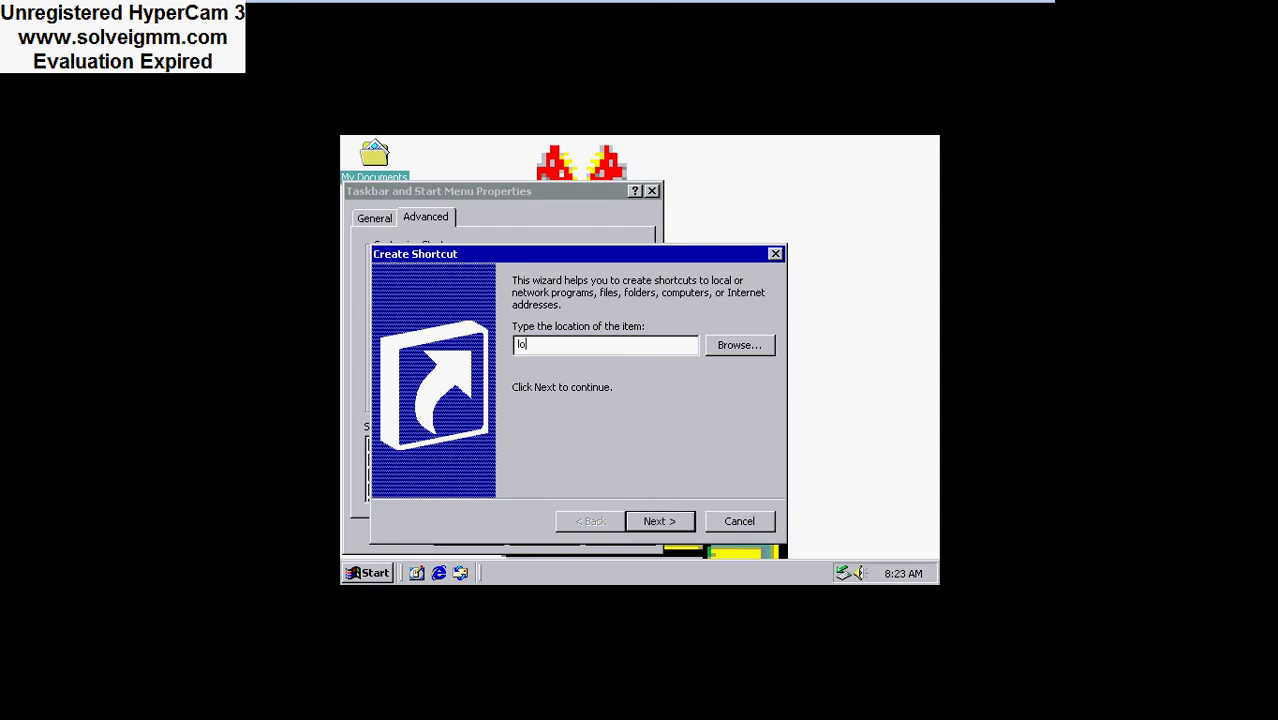
pyautogui.write('goff')
pyautogui.press('Return')
pyautogui.press('Return')
pyautogui.press('BackSpace')
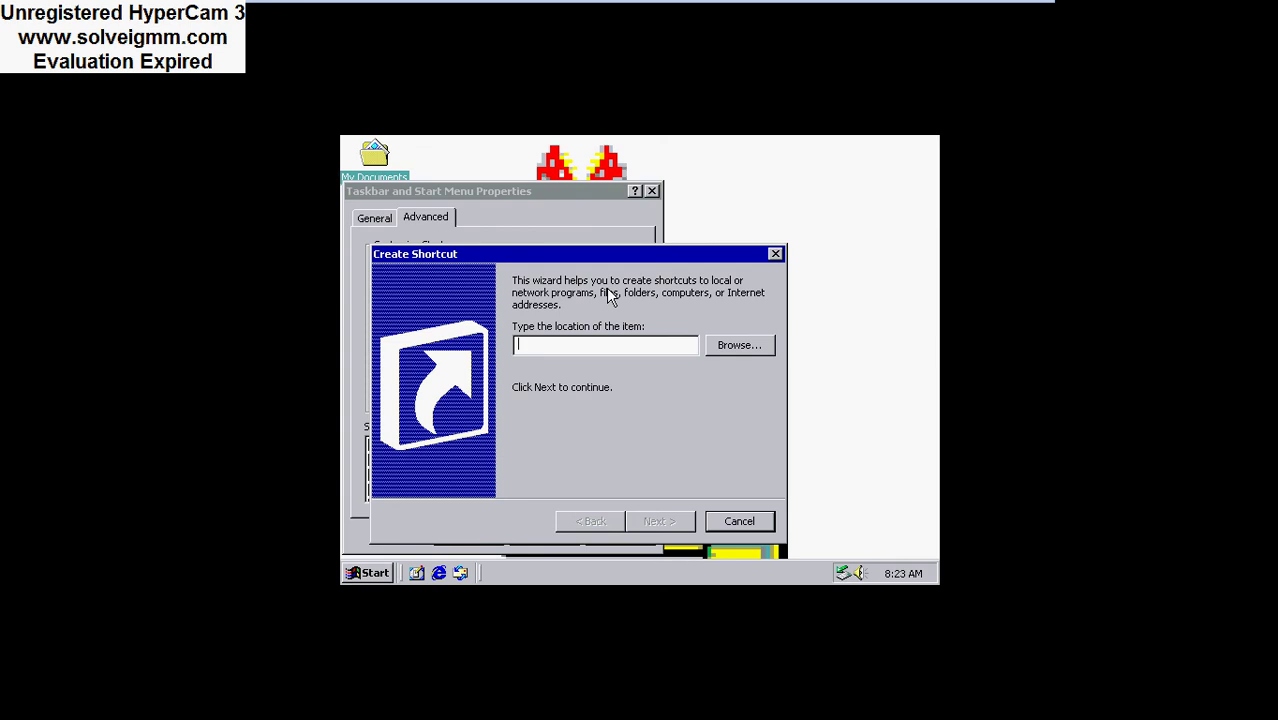
# Create a shortcut to cmd in the Start Menu folder with its default name, and close the taskbar properties.
pyautogui.write('cmde')
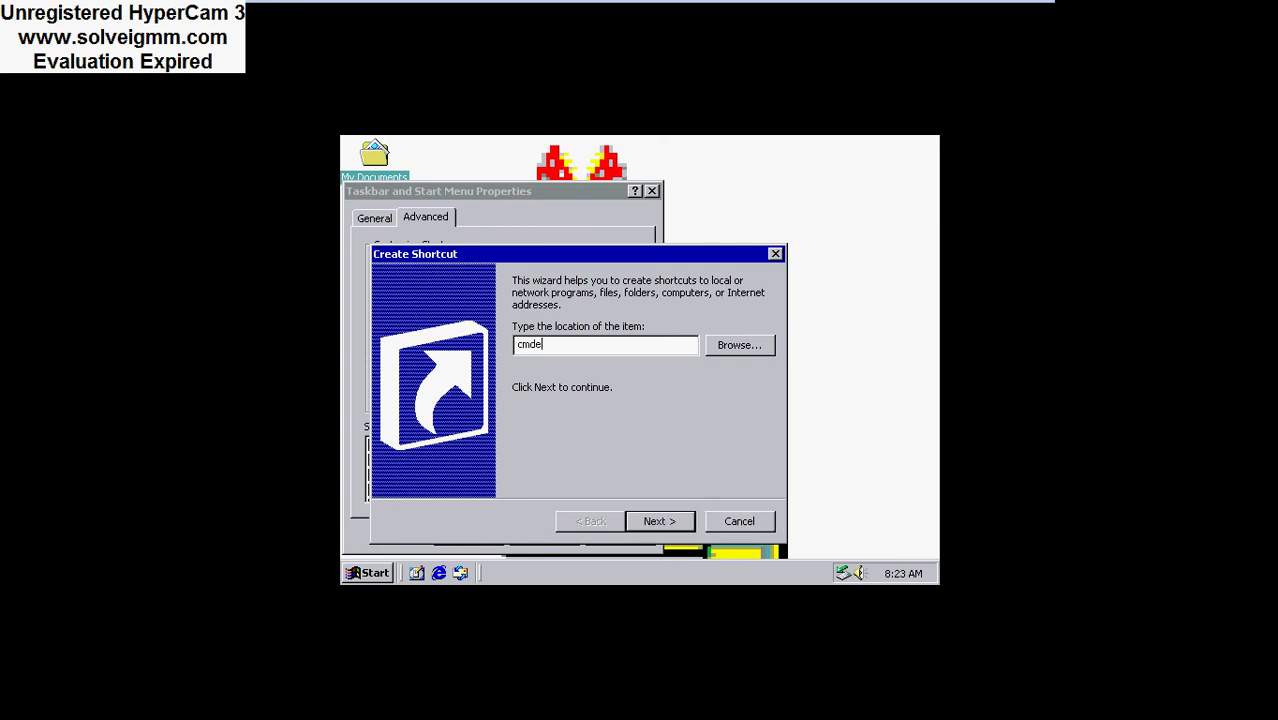
pyautogui.press('BackSpace')
pyautogui.press('Return')
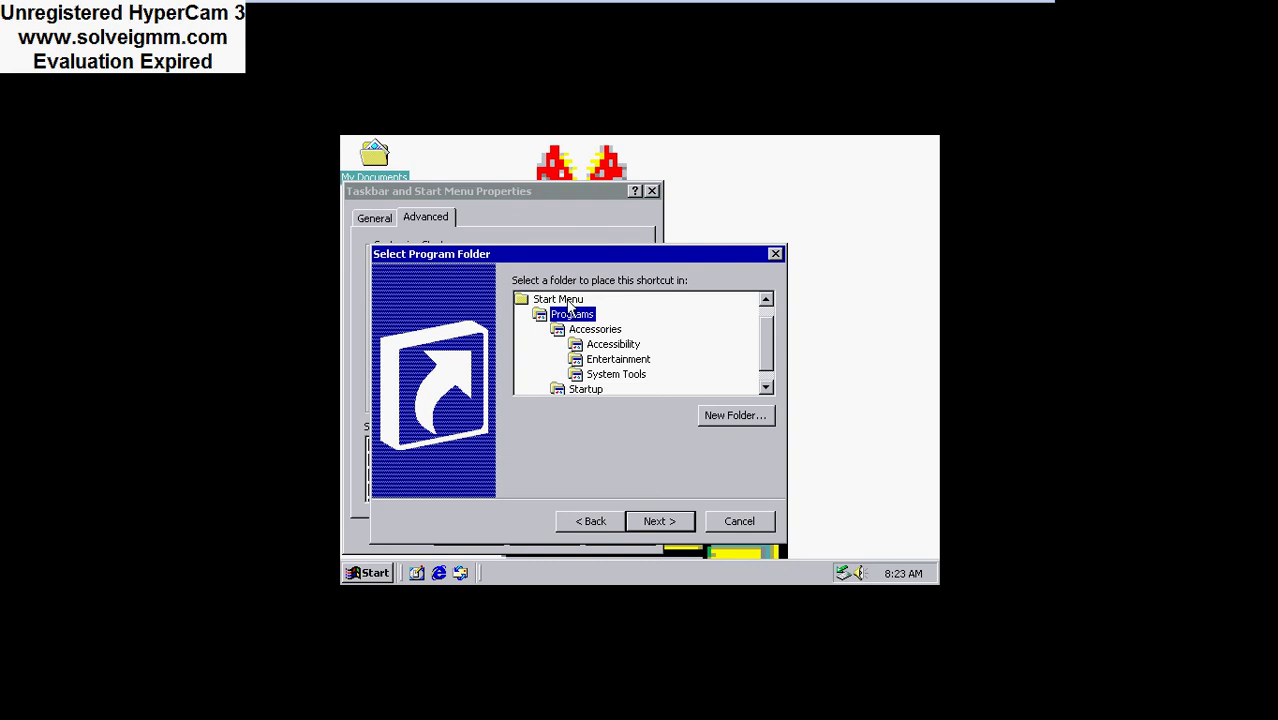
pyautogui.click(568, 302)
pyautogui.press('Return')
pyautogui.press('Return')
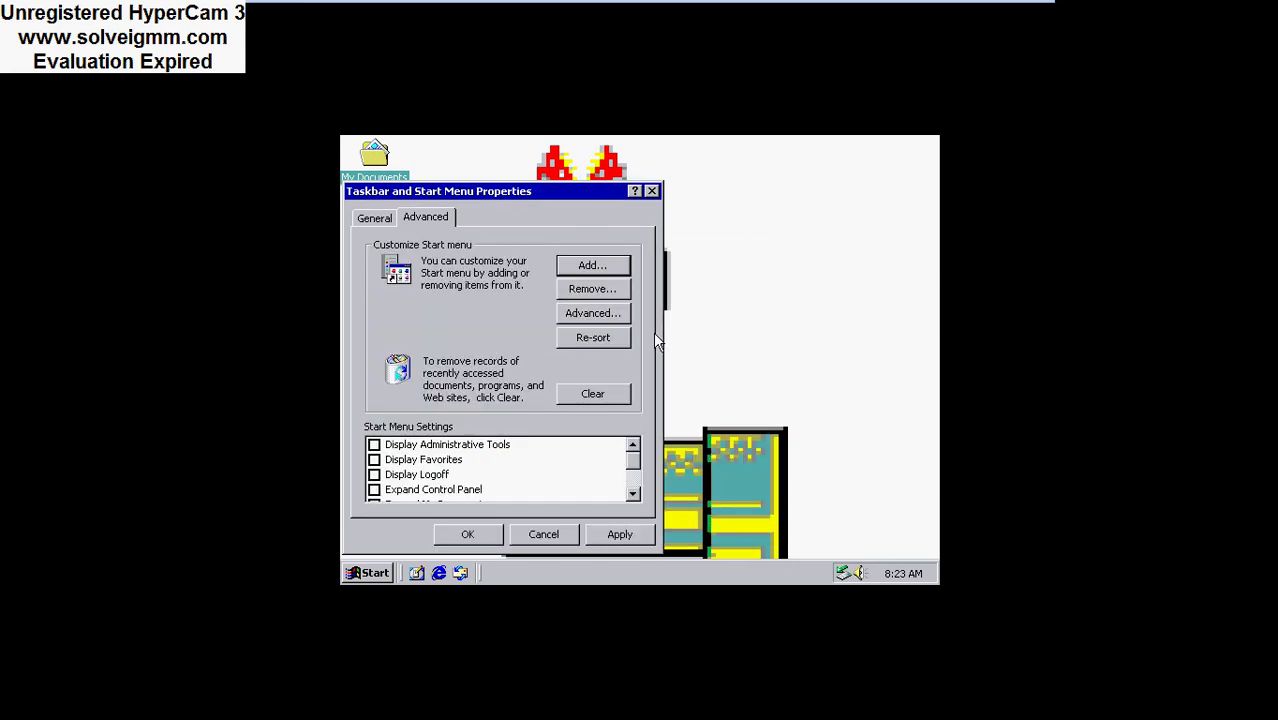
pyautogui.click(652, 194)
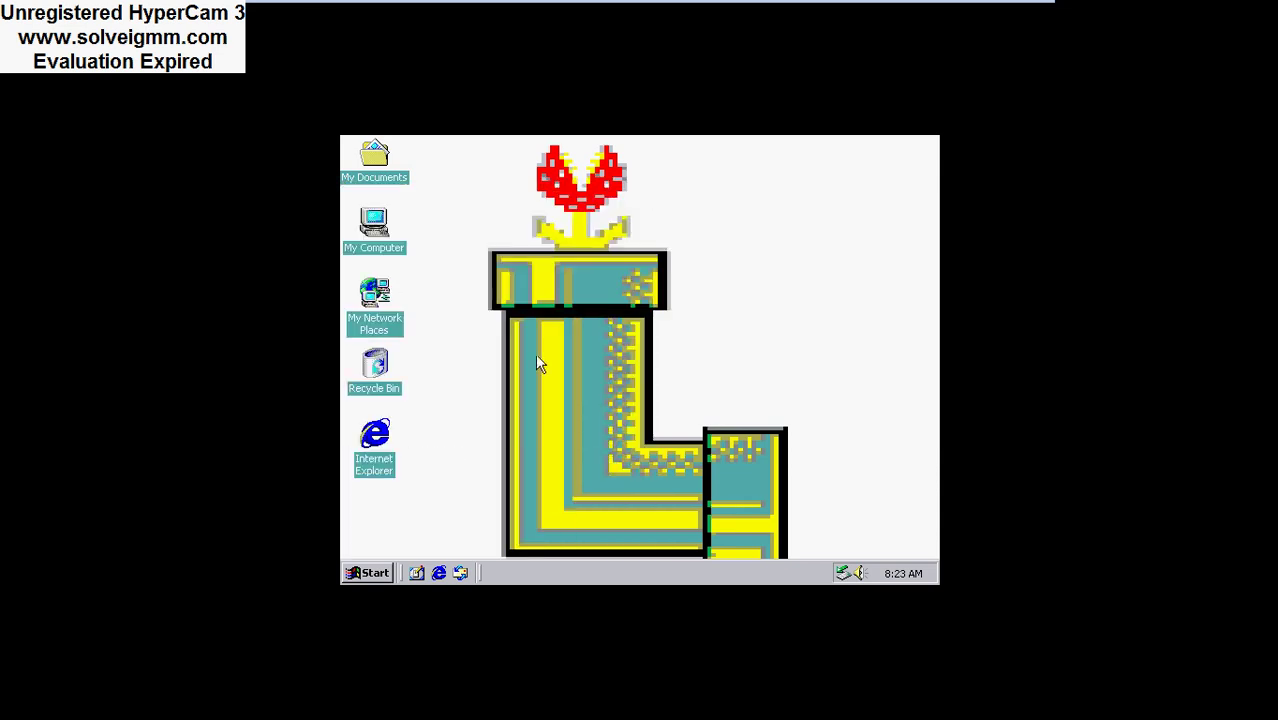
# Launch cmd from its new Start menu shortcut and run the command c:.
pyautogui.click(355, 575)
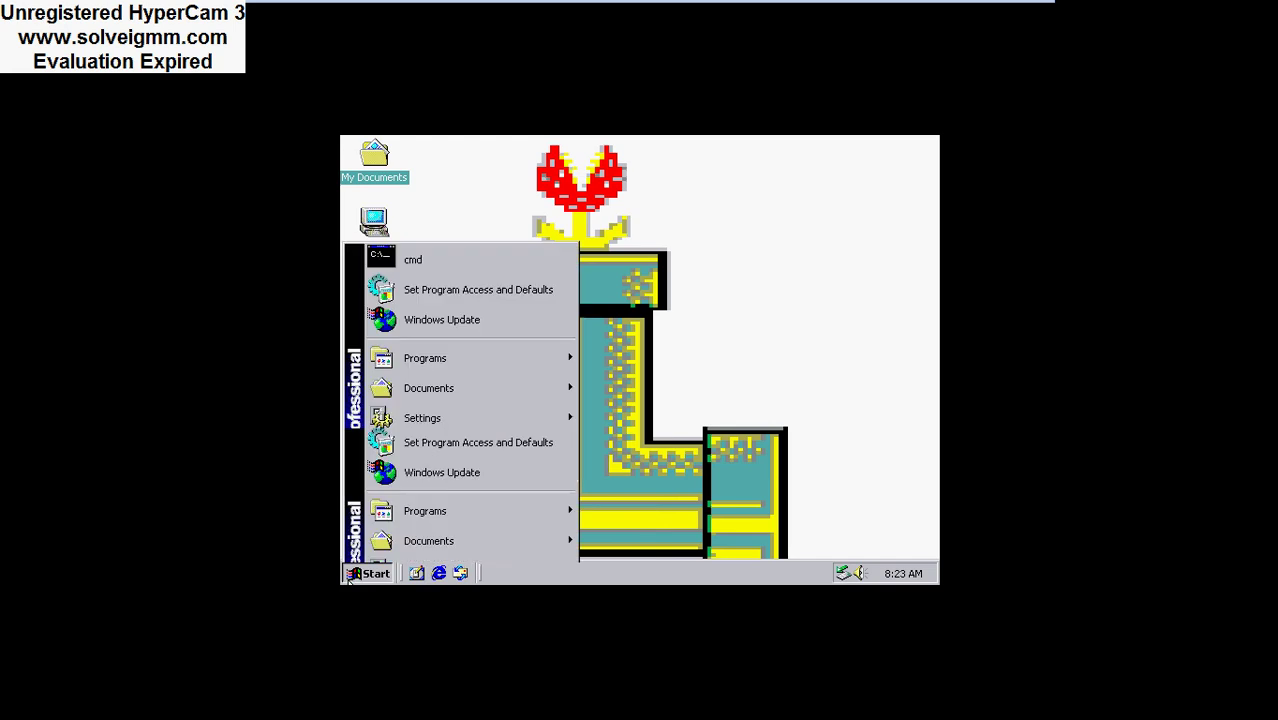
pyautogui.click(415, 261)
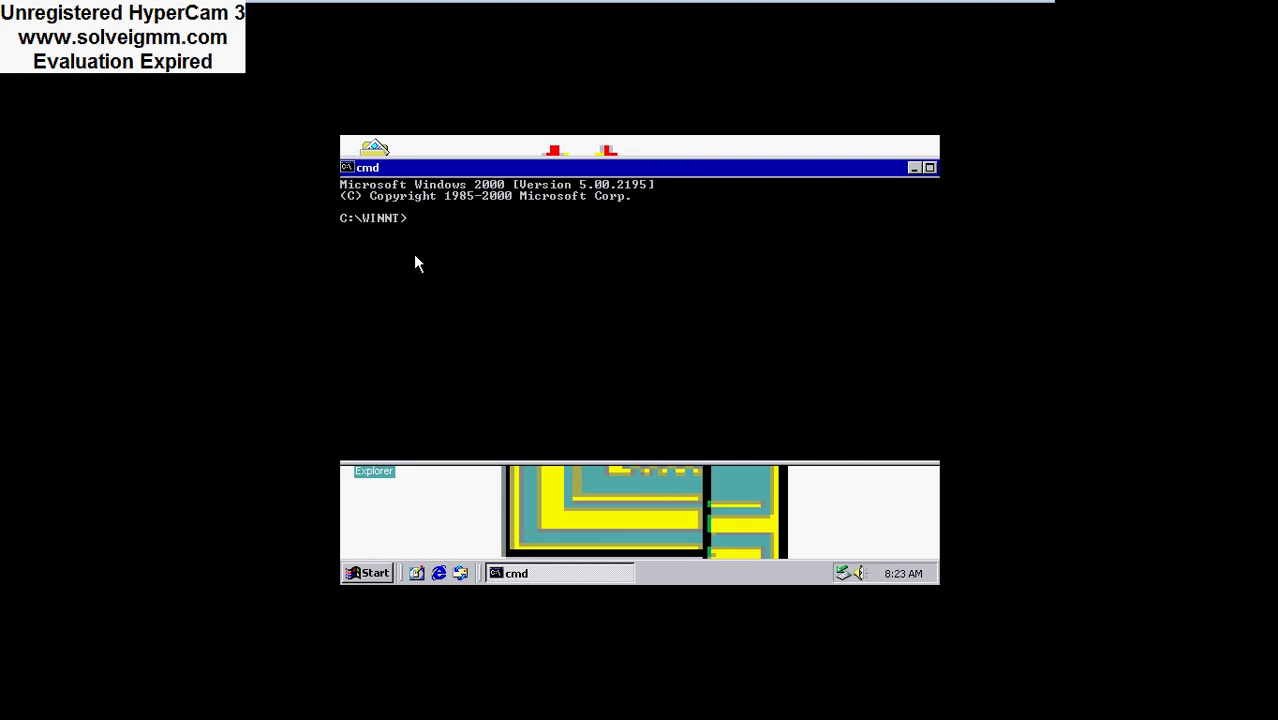
pyautogui.write('c:')
pyautogui.press('Return')
# Try to run dvdplayer at the command prompt, and minimize the cmd window.
pyautogui.write('y')
pyautogui.press('BackSpace')
pyautogui.write('yete')
pyautogui.press('BackSpace')
pyautogui.press('BackSpace')
pyautogui.press('BackSpace')
pyautogui.write('er')
pyautogui.press('Return')
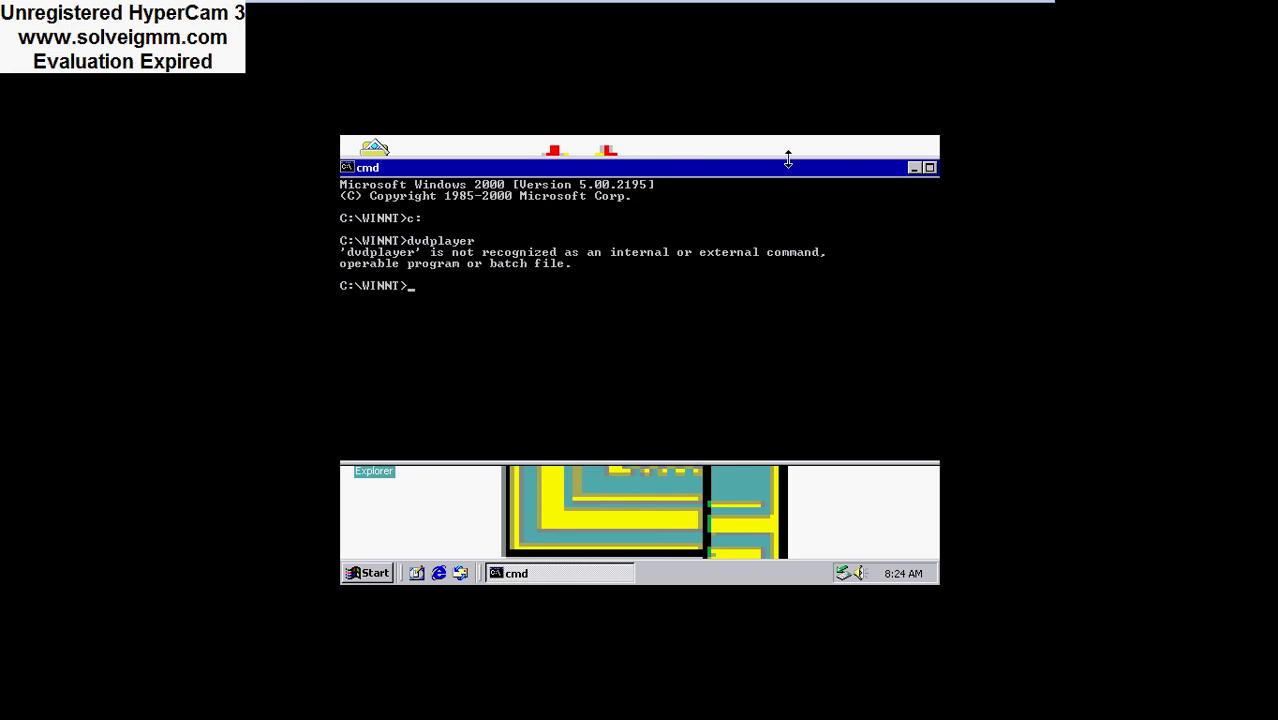
pyautogui.click(915, 169)
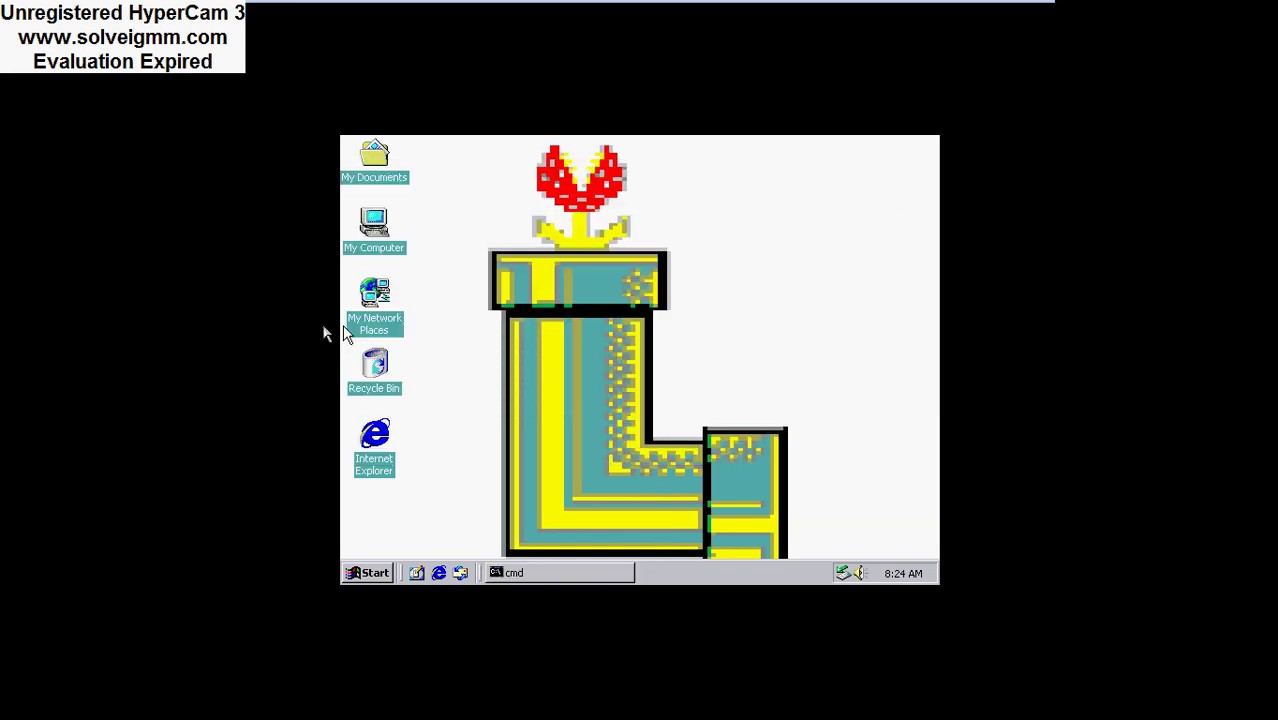
# Open Internet Explorer and go to the address ulozto.
pyautogui.click(375, 436)
pyautogui.doubleClick(375, 436)
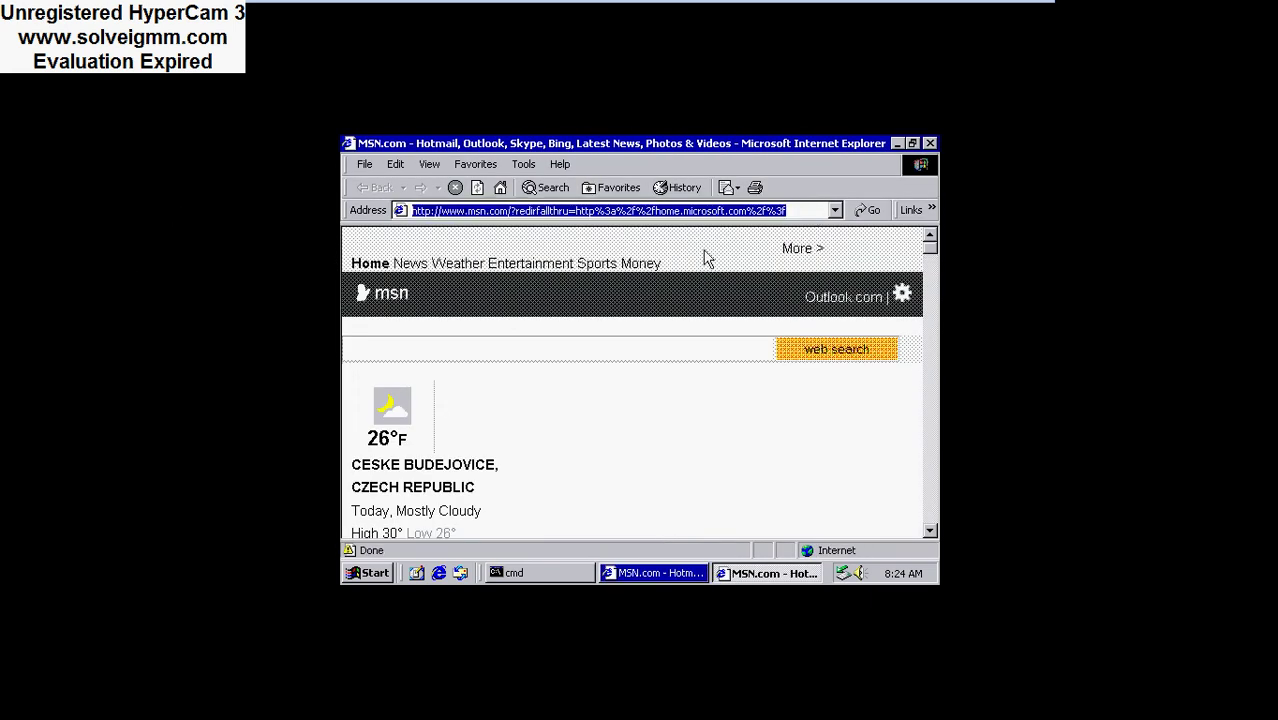
pyautogui.press('BackSpace')
pyautogui.write('ulo')
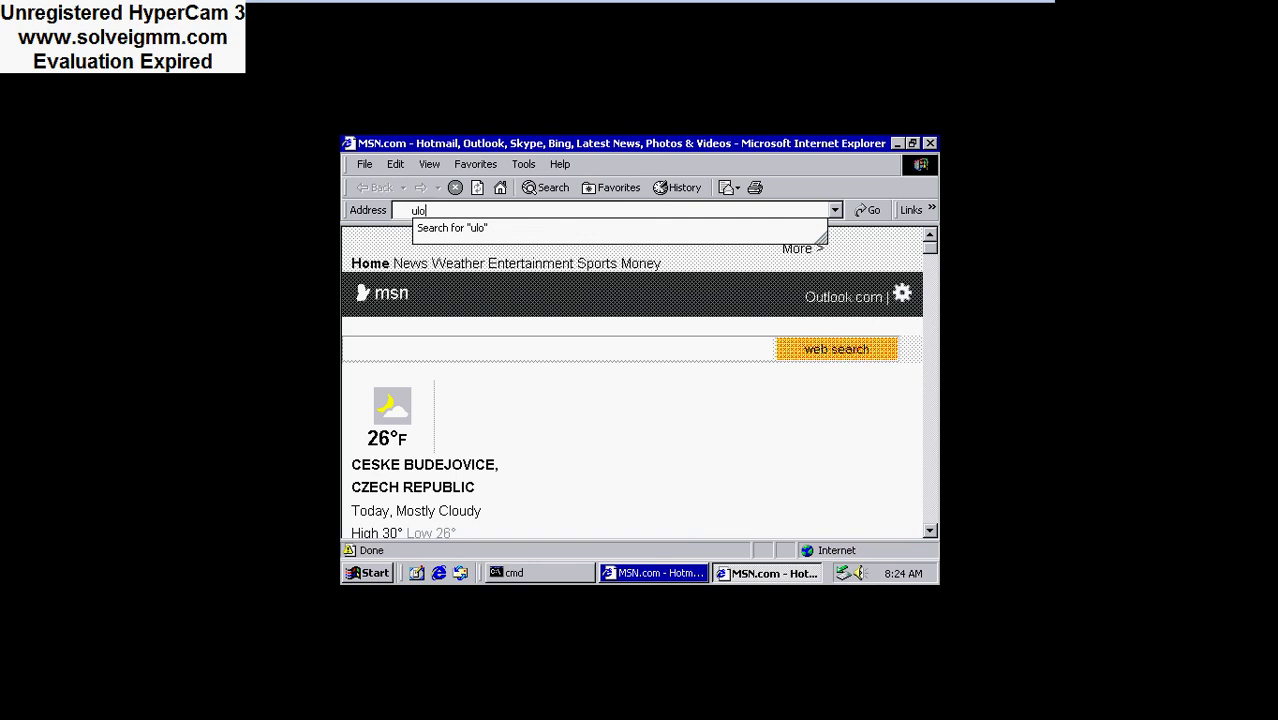
pyautogui.write('6')
pyautogui.press('BackSpace')
pyautogui.write('y')
pyautogui.press('BackSpace')
pyautogui.write('zto')
pyautogui.press('Return')
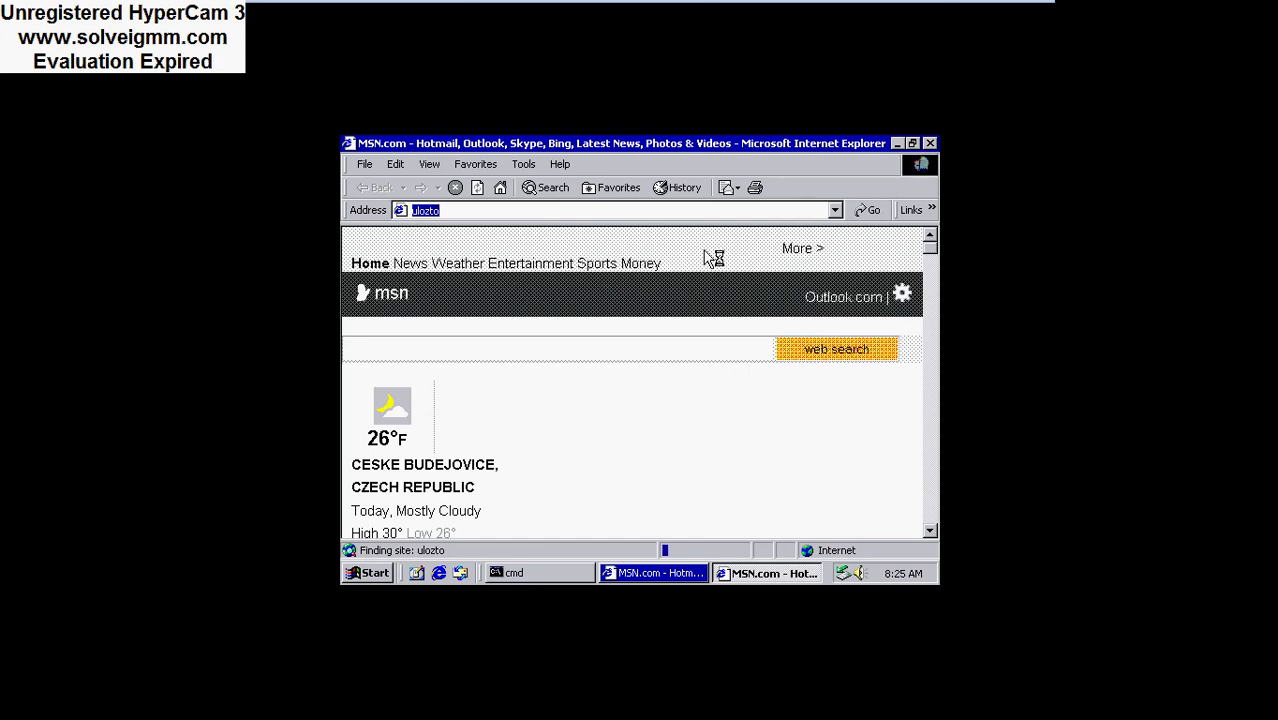
# Close the extra MSN window, check the page loaded for ulozto, and close that browser window too.
pyautogui.click(897, 143)
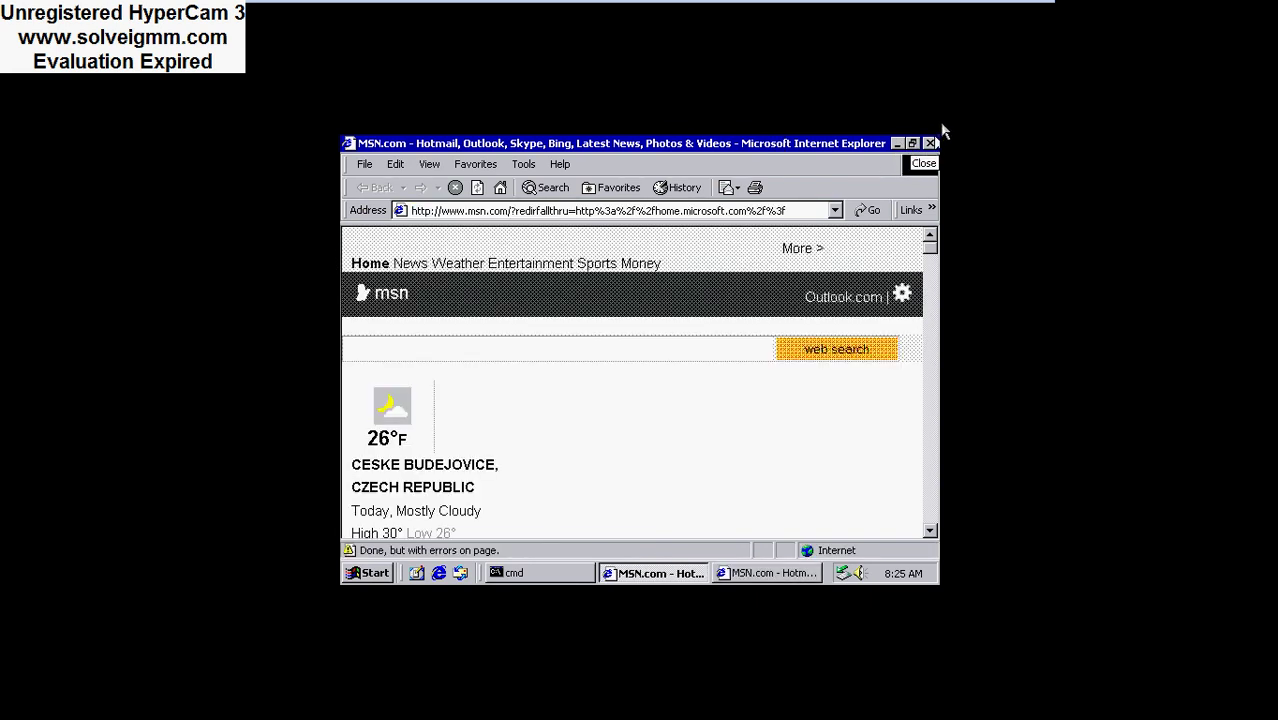
pyautogui.click(930, 144)
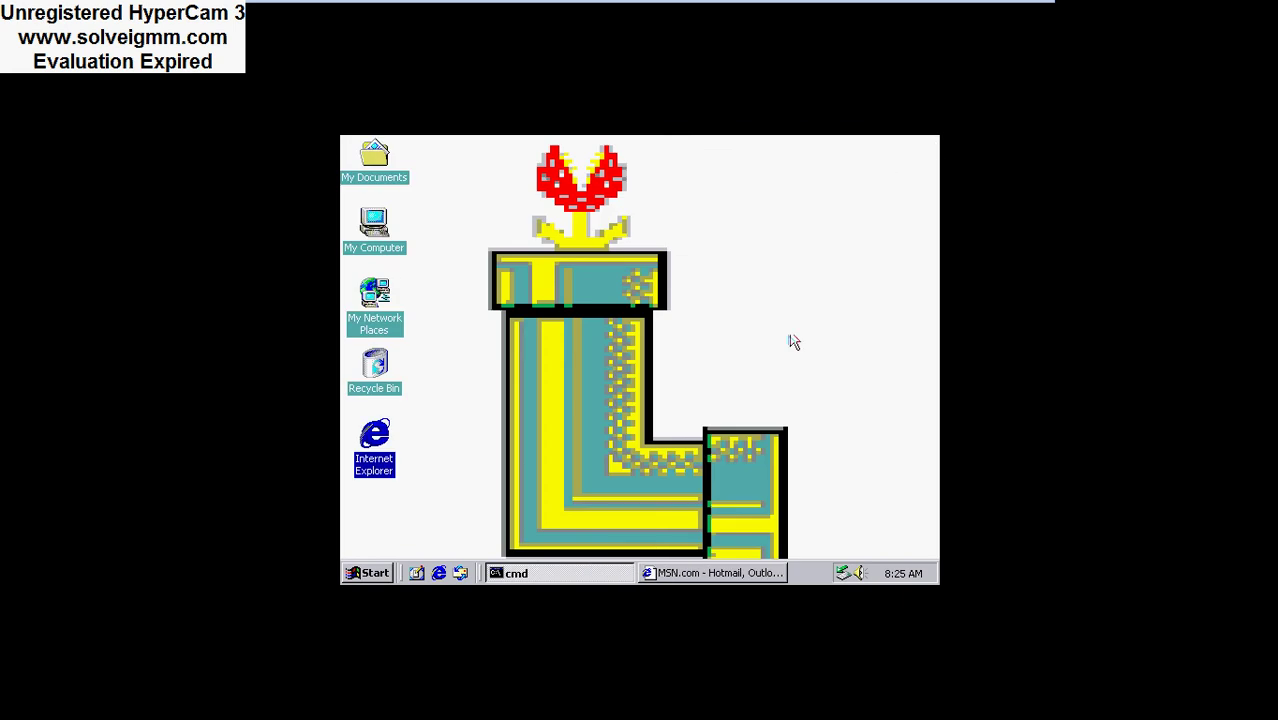
pyautogui.click(700, 572)
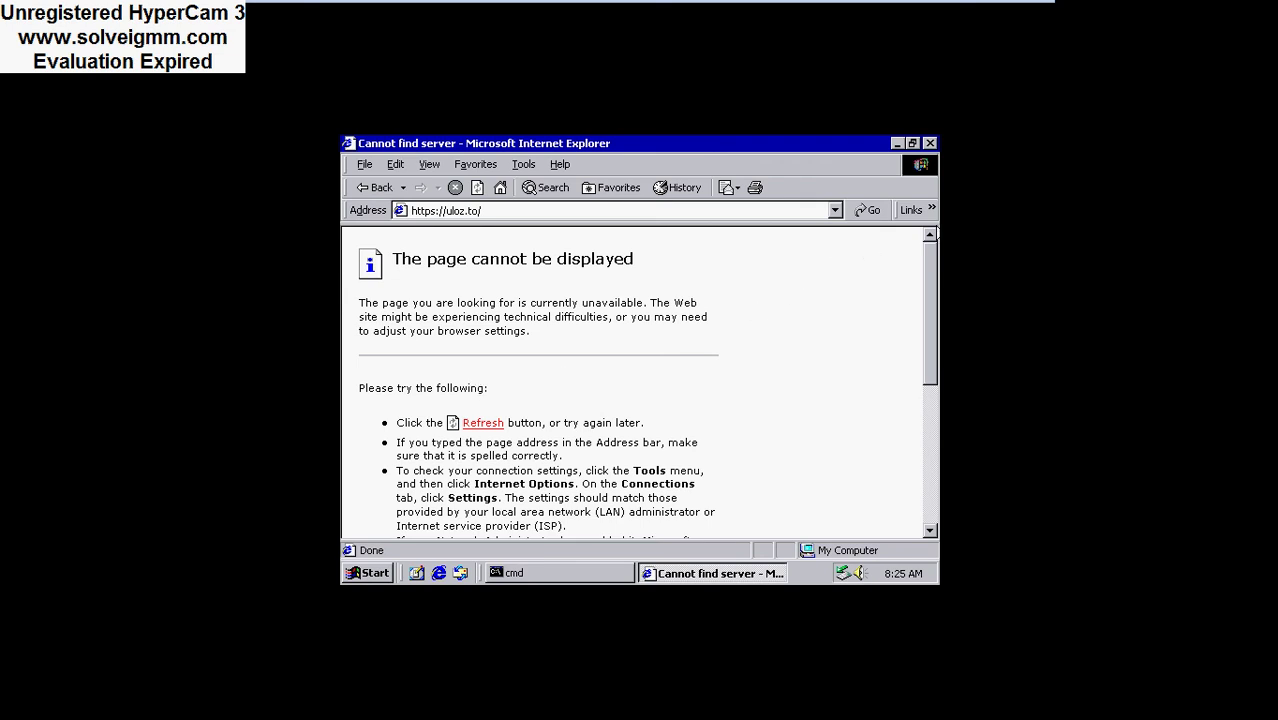
pyautogui.click(930, 144)
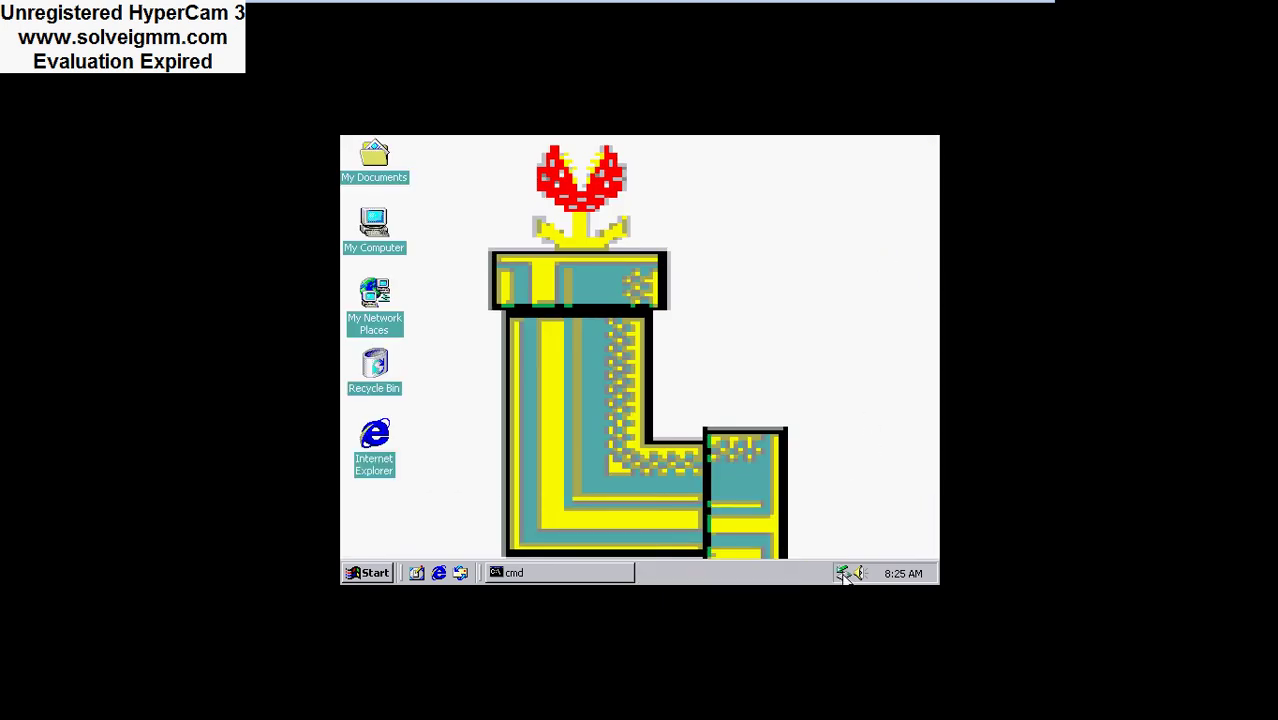
# Open Unplug or Eject Hardware, select the AMD PCNET Family PCI Ethernet Adapter and turn on the display of device components.
pyautogui.click(797, 562)
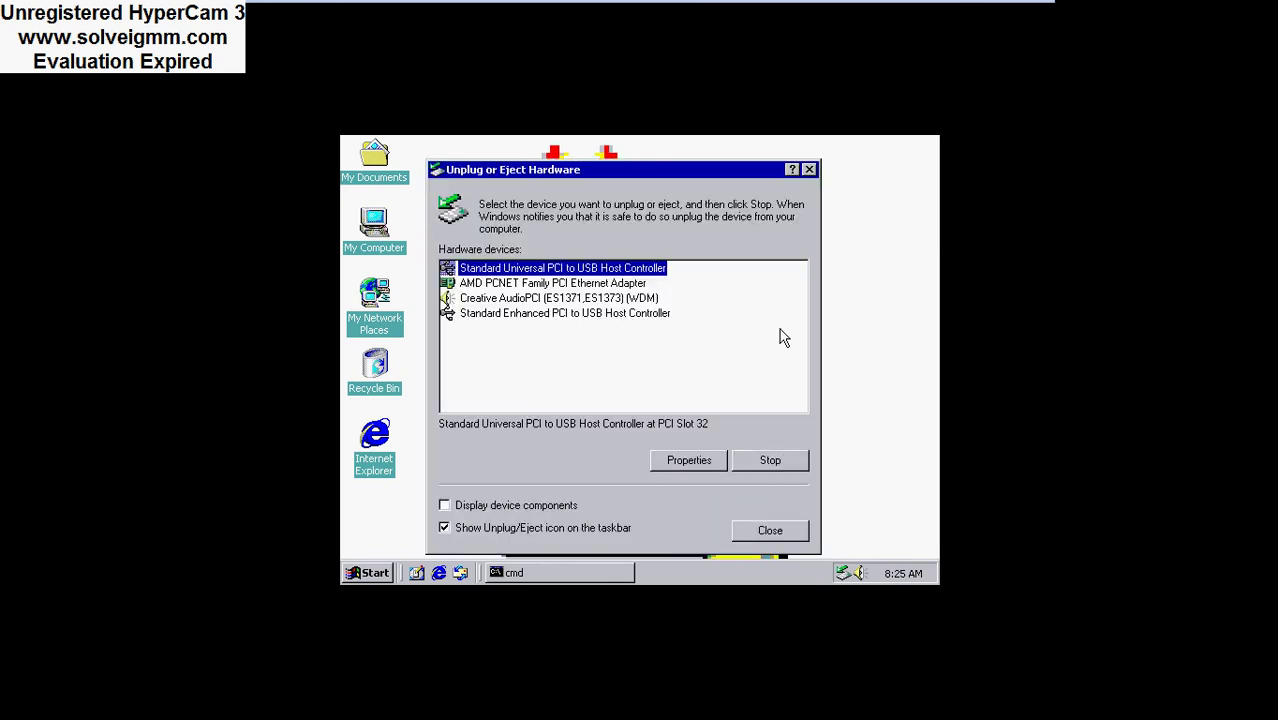
pyautogui.click(620, 286)
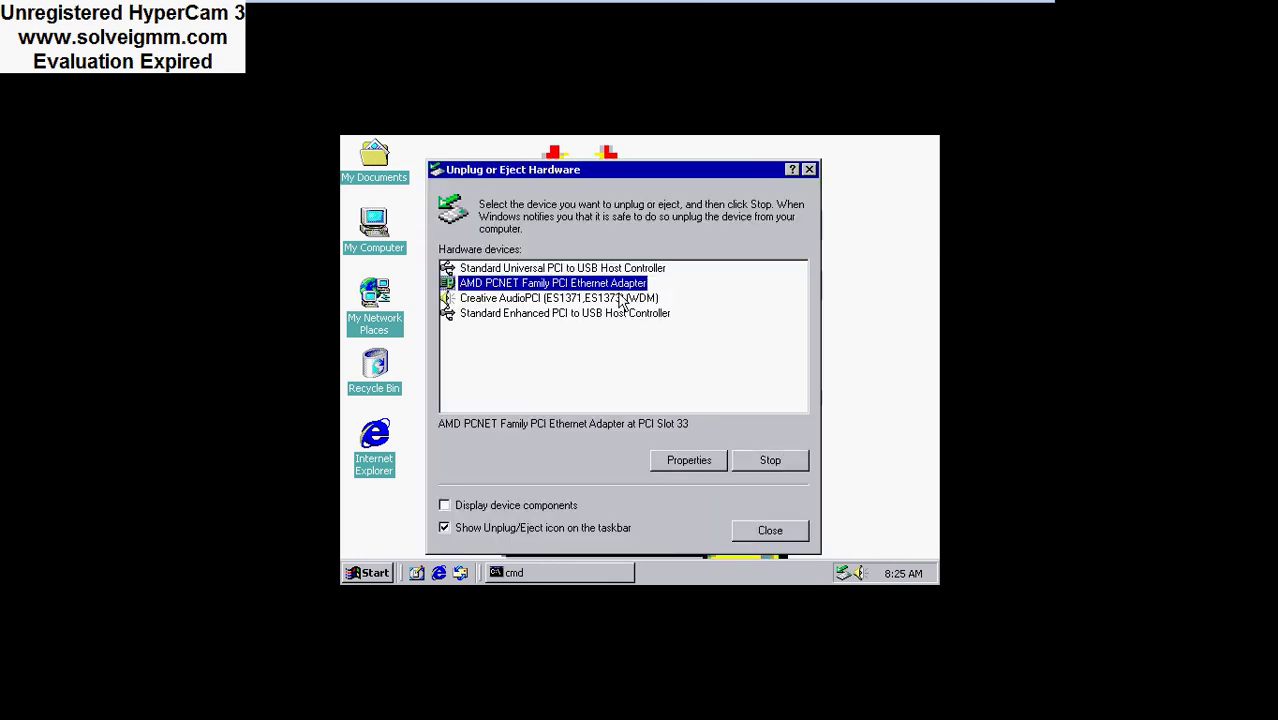
pyautogui.click(560, 505)
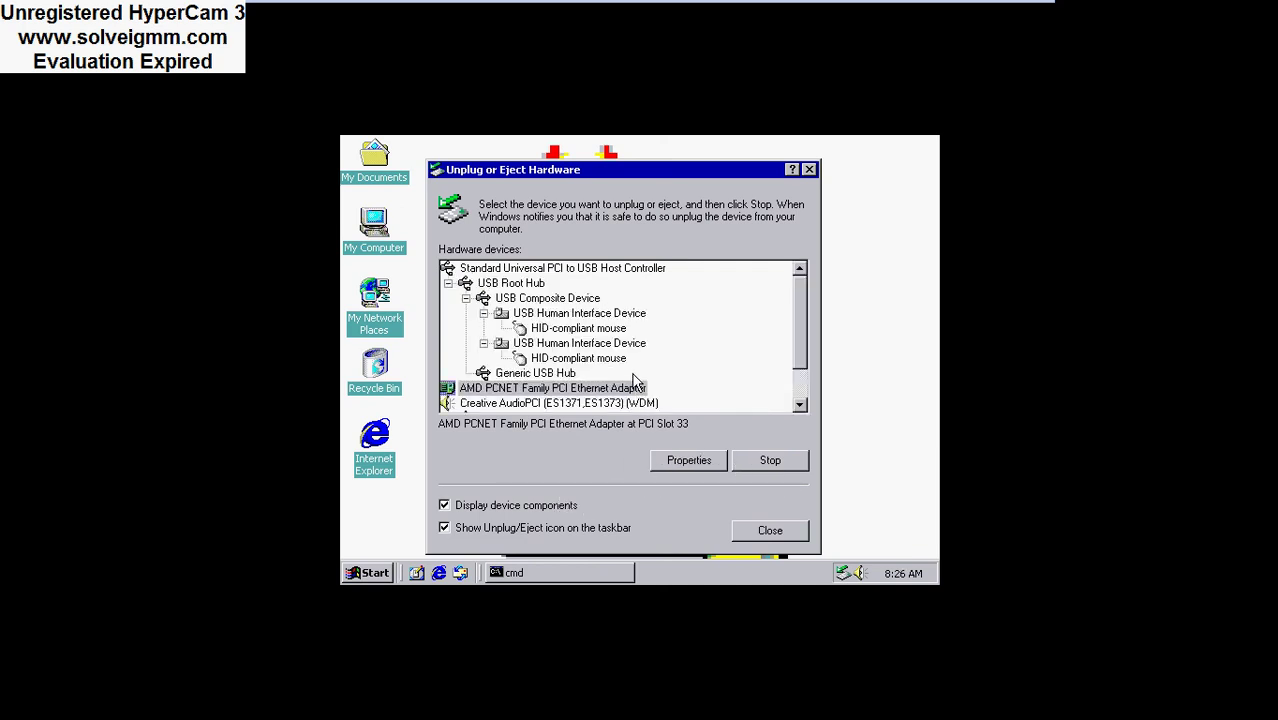
# Open the AMD PCNET Ethernet adapter's properties, close the troubleshooter help window, and view the adapter's driver information.
pyautogui.click(686, 461)
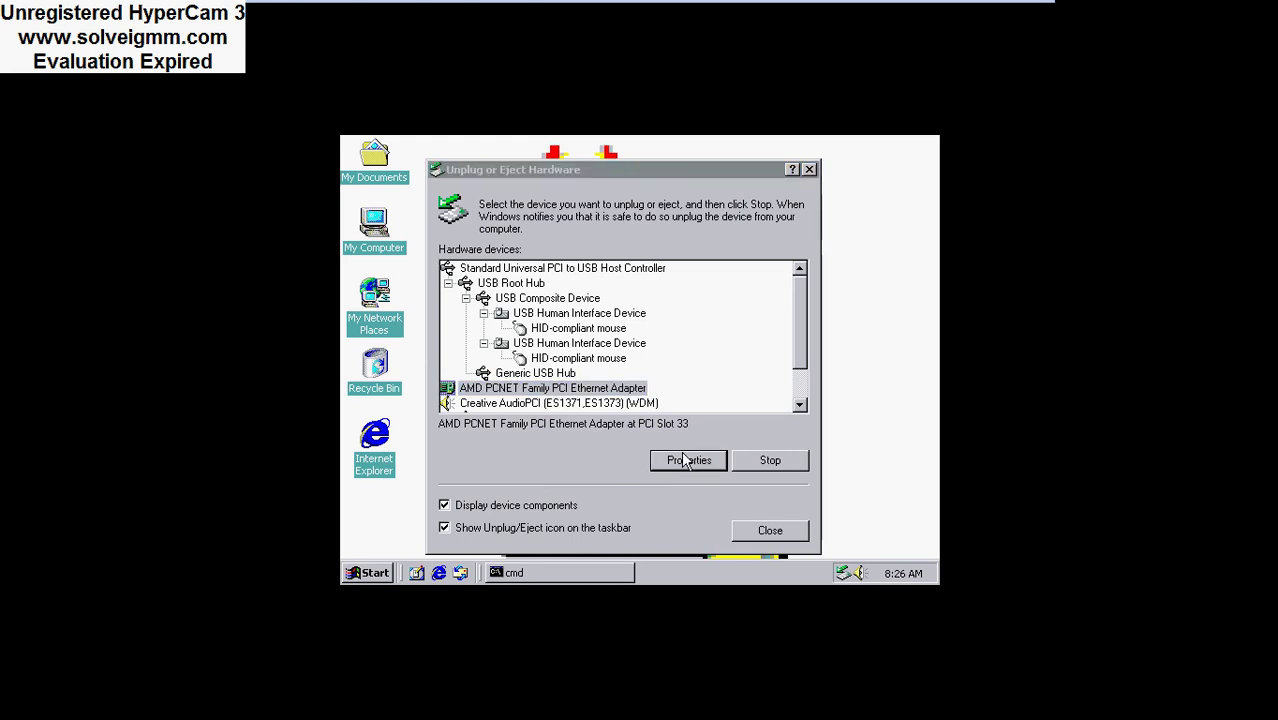
pyautogui.click(695, 437)
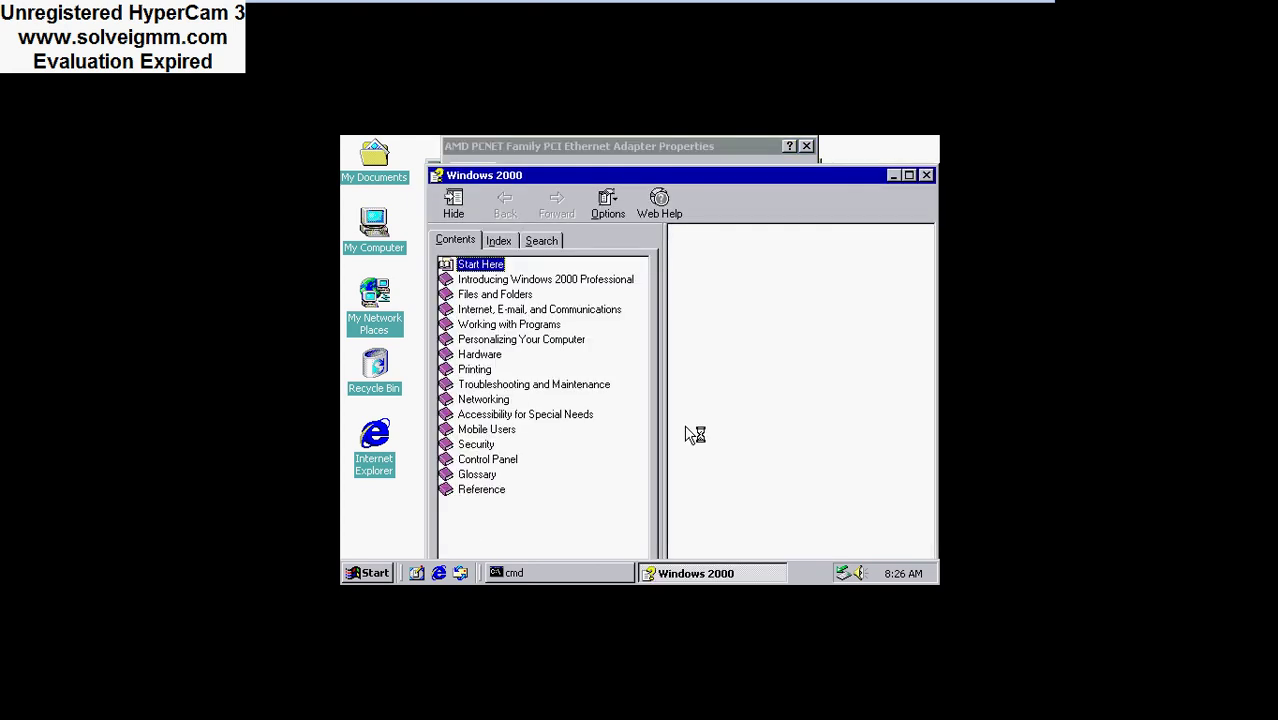
pyautogui.click(926, 176)
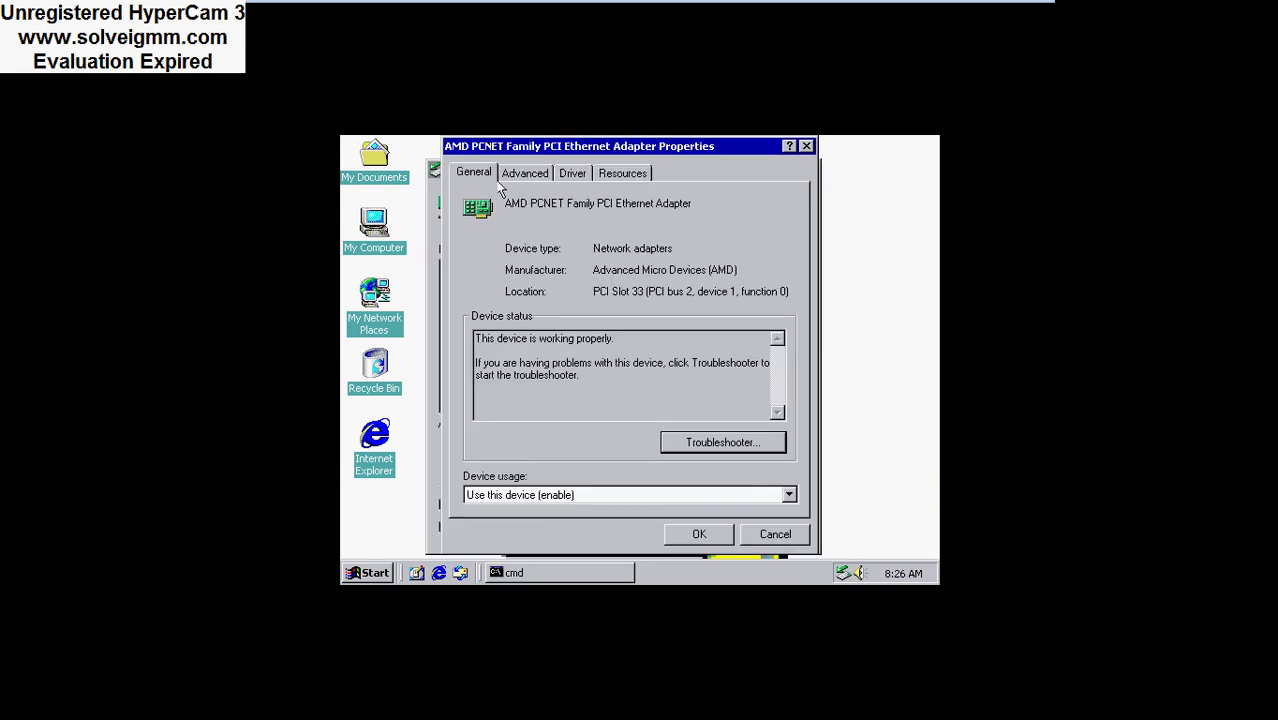
pyautogui.click(567, 170)
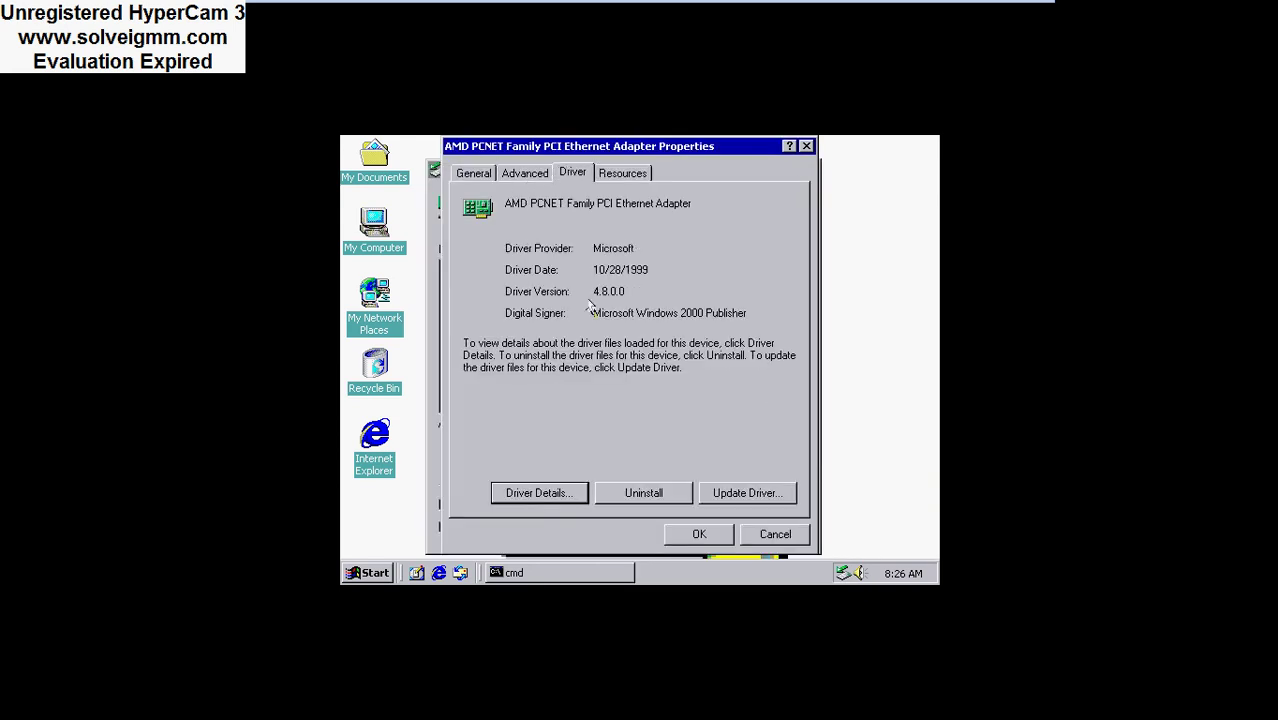
# Start a driver update using the recommended search for a suitable driver, and connect the virtual machine's CD drive.
pyautogui.click(740, 494)
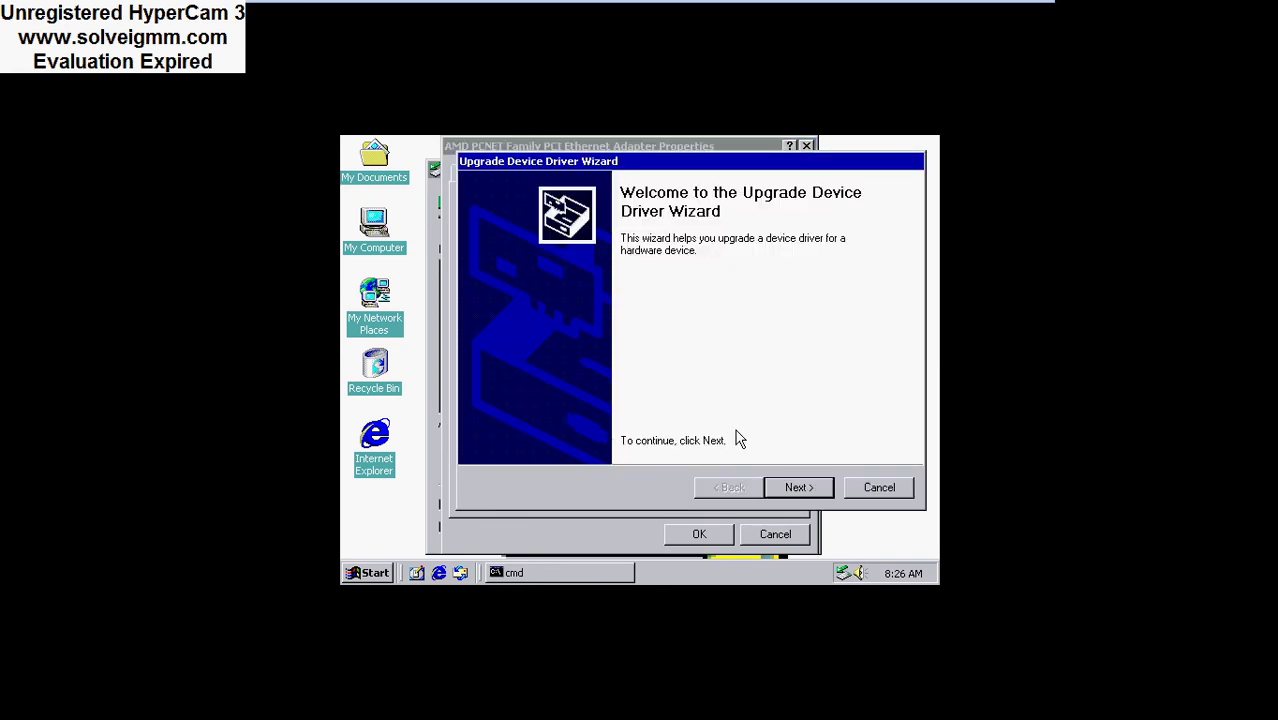
pyautogui.press('Return')
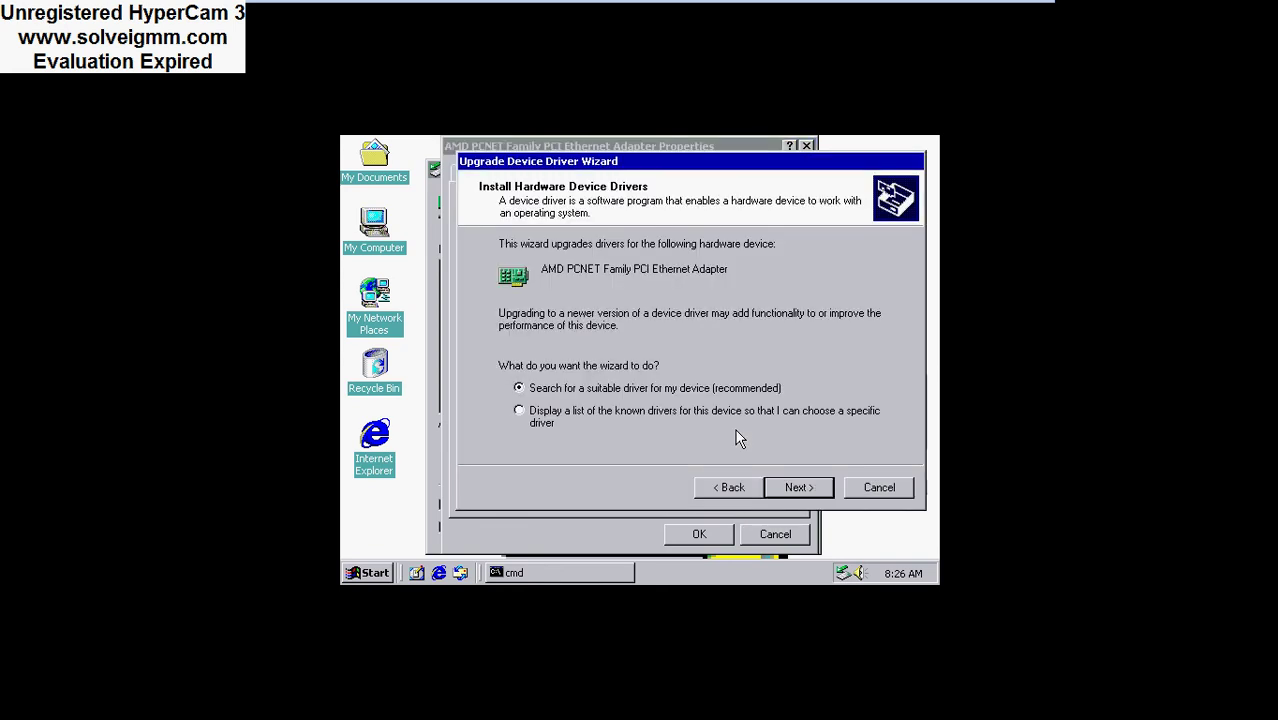
pyautogui.press('Return')
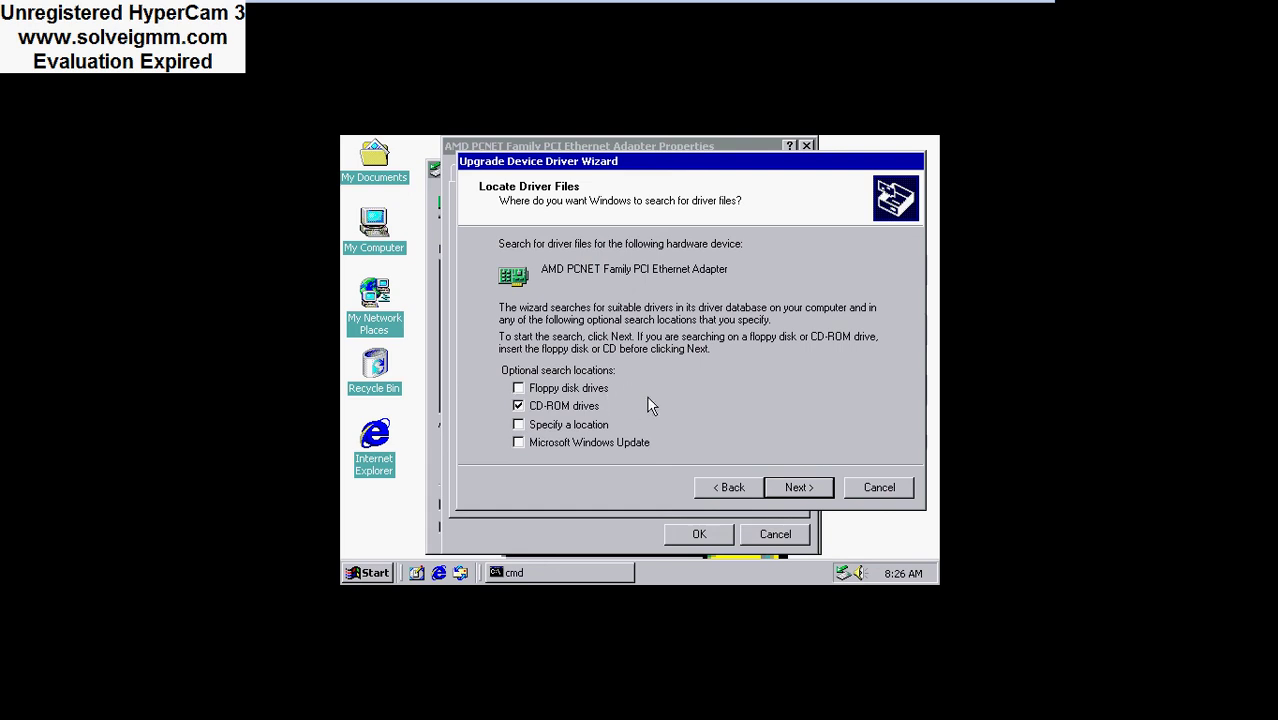
pyautogui.moveTo(890, 8)
pyautogui.click(842, 14)
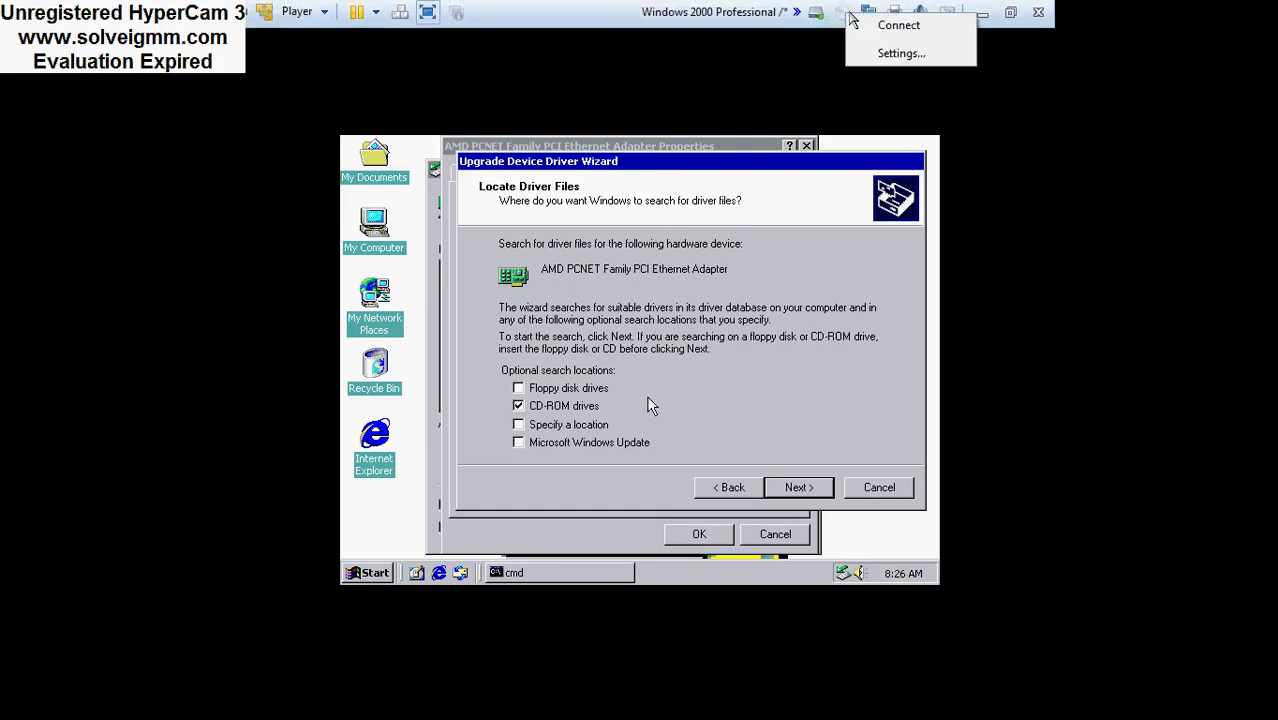
pyautogui.click(855, 36)
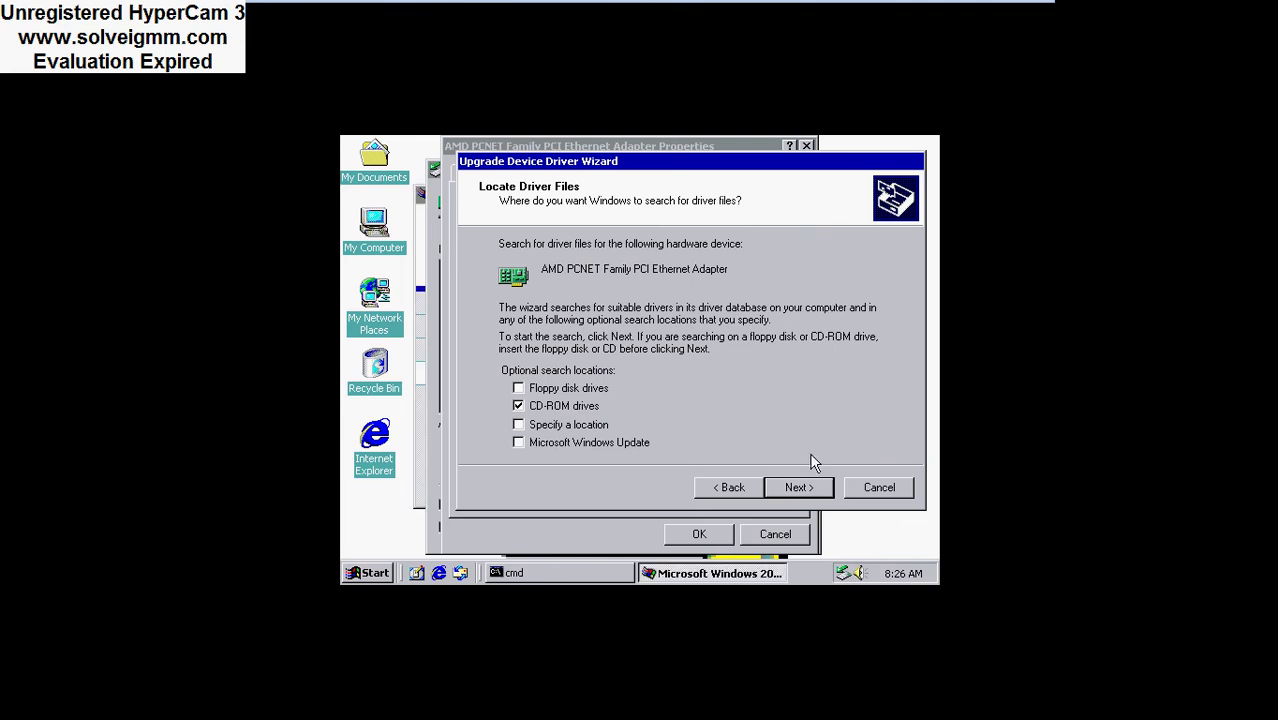
# Search the CD-ROM drives for the adapter's driver, reinstall the current driver, and close the adapter and hardware dialogs.
pyautogui.click(809, 487)
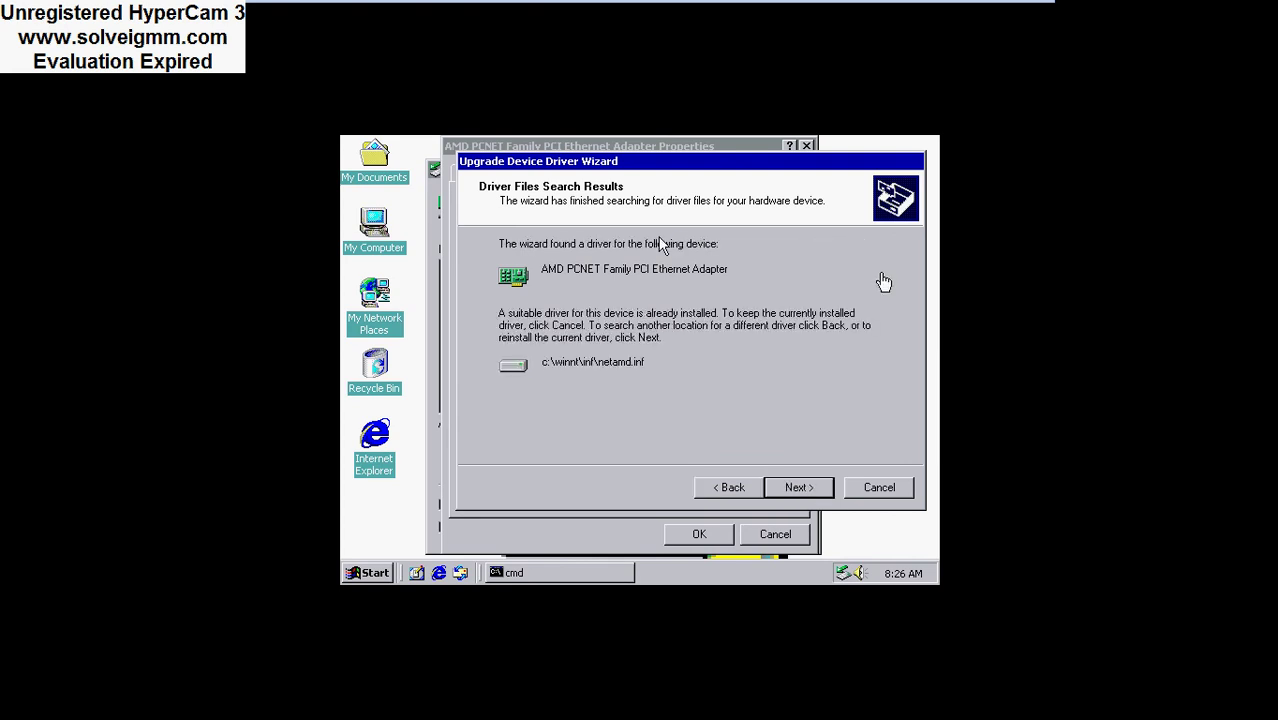
pyautogui.press('Return')
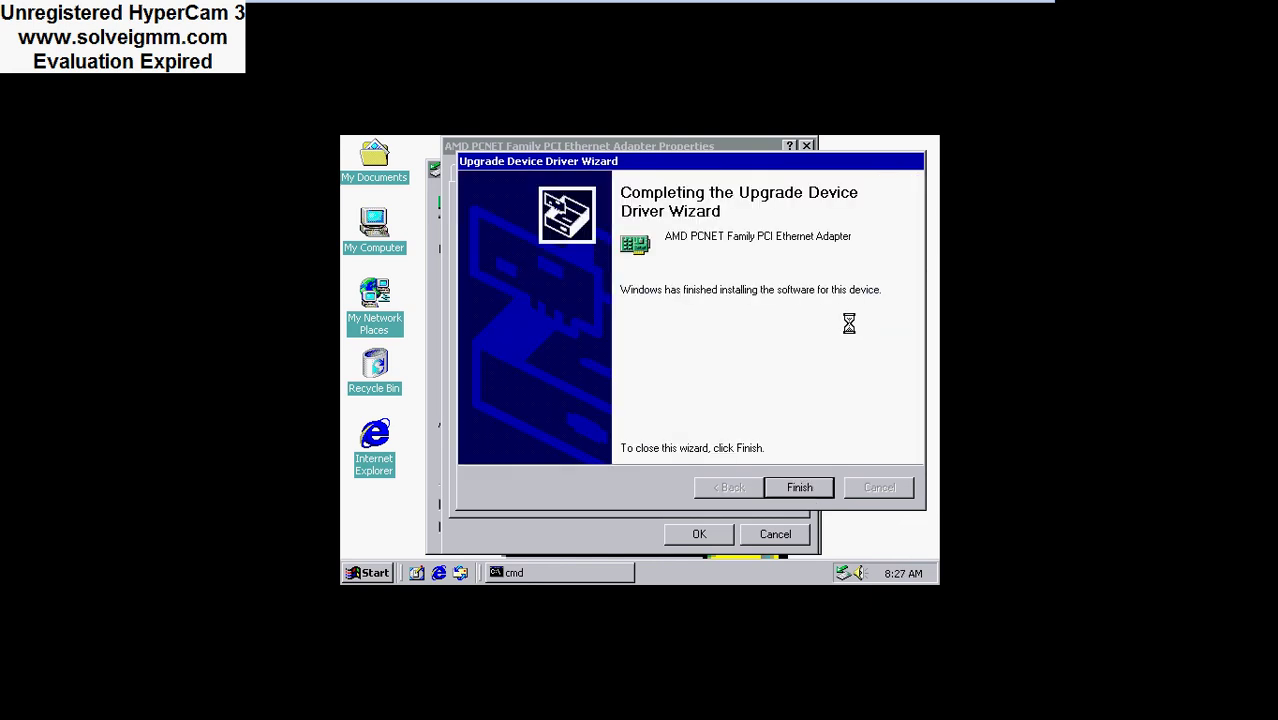
pyautogui.press('Return')
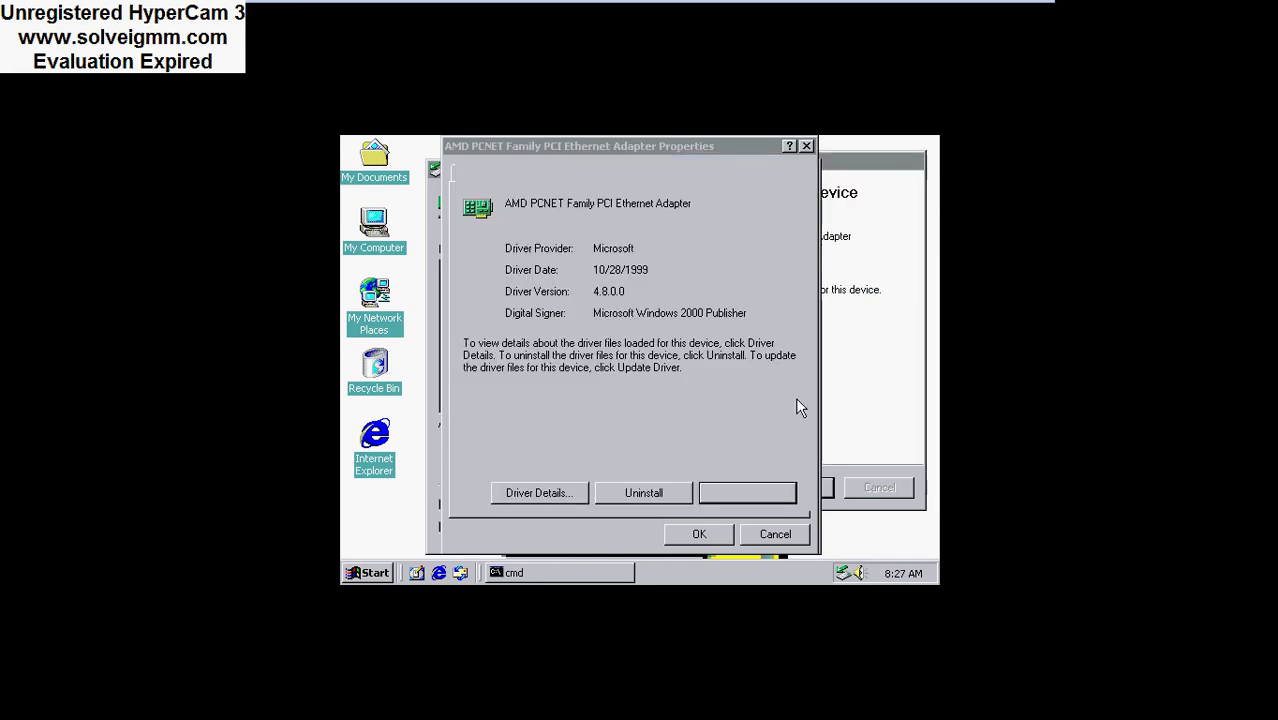
pyautogui.click(700, 536)
pyautogui.click(737, 530)
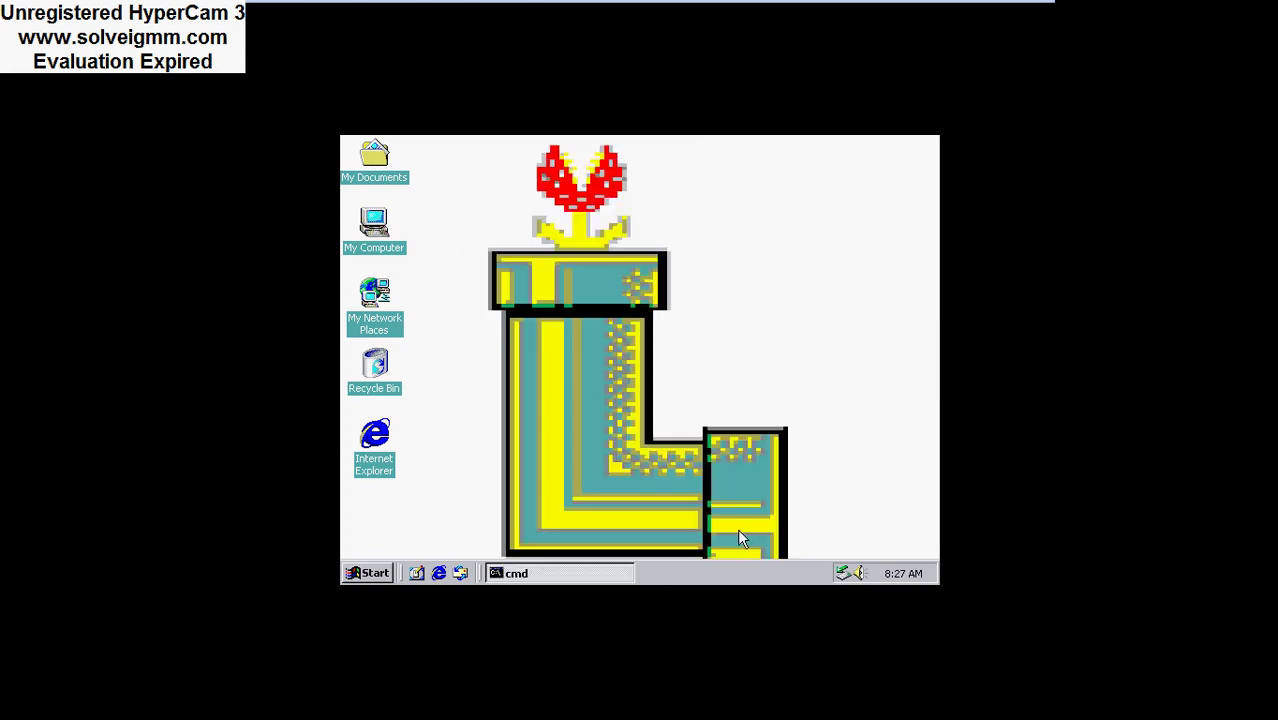
# Restart Windows 2000 and close the Getting Started window after startup.
pyautogui.click(372, 574)
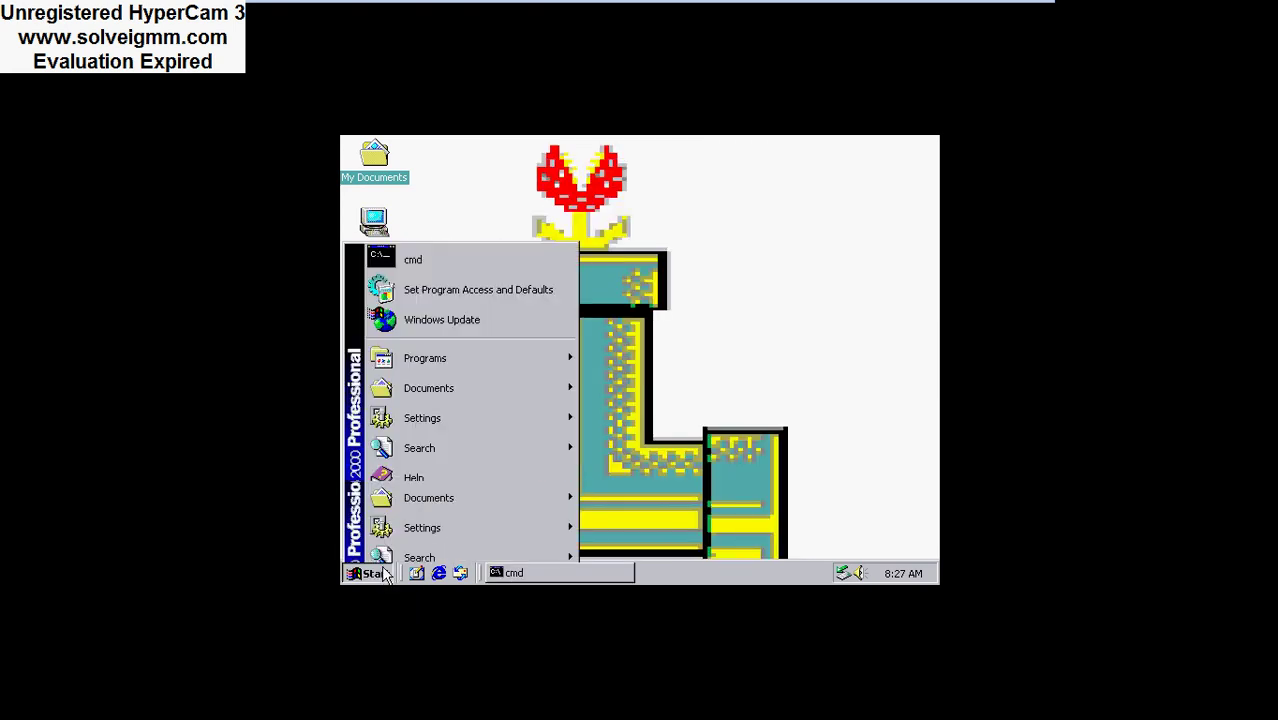
pyautogui.click(390, 568)
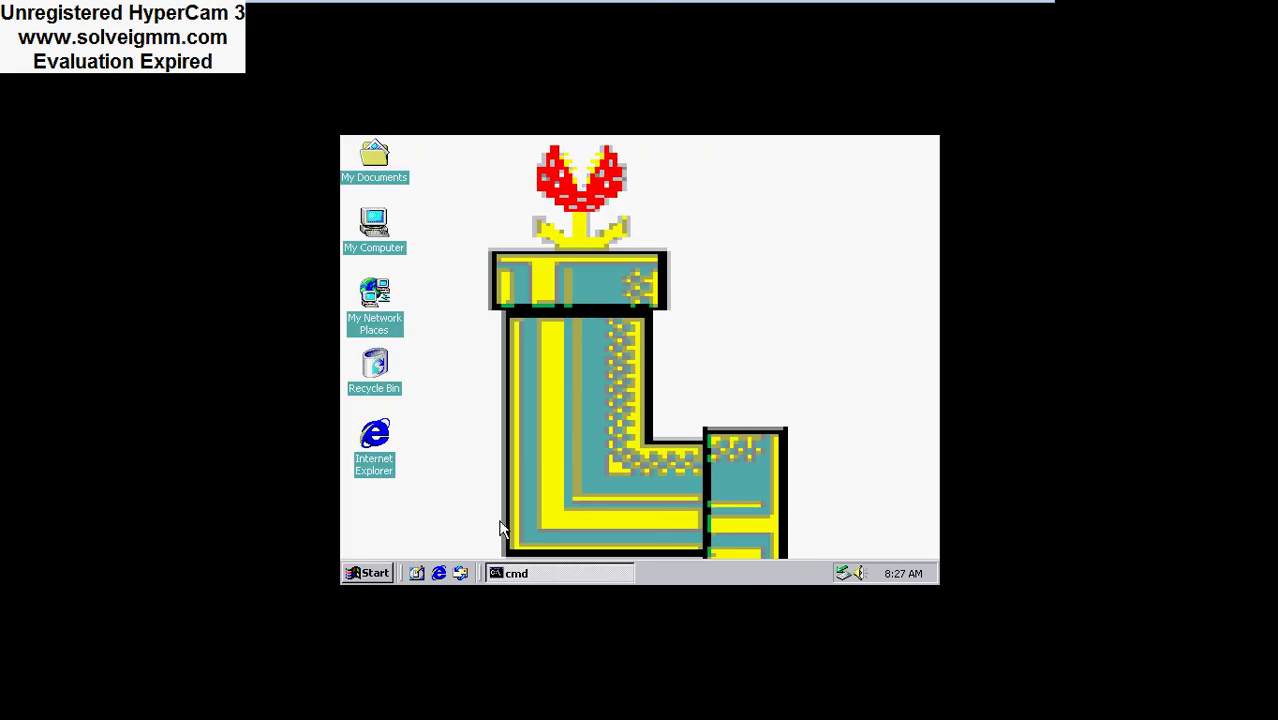
pyautogui.click(386, 575)
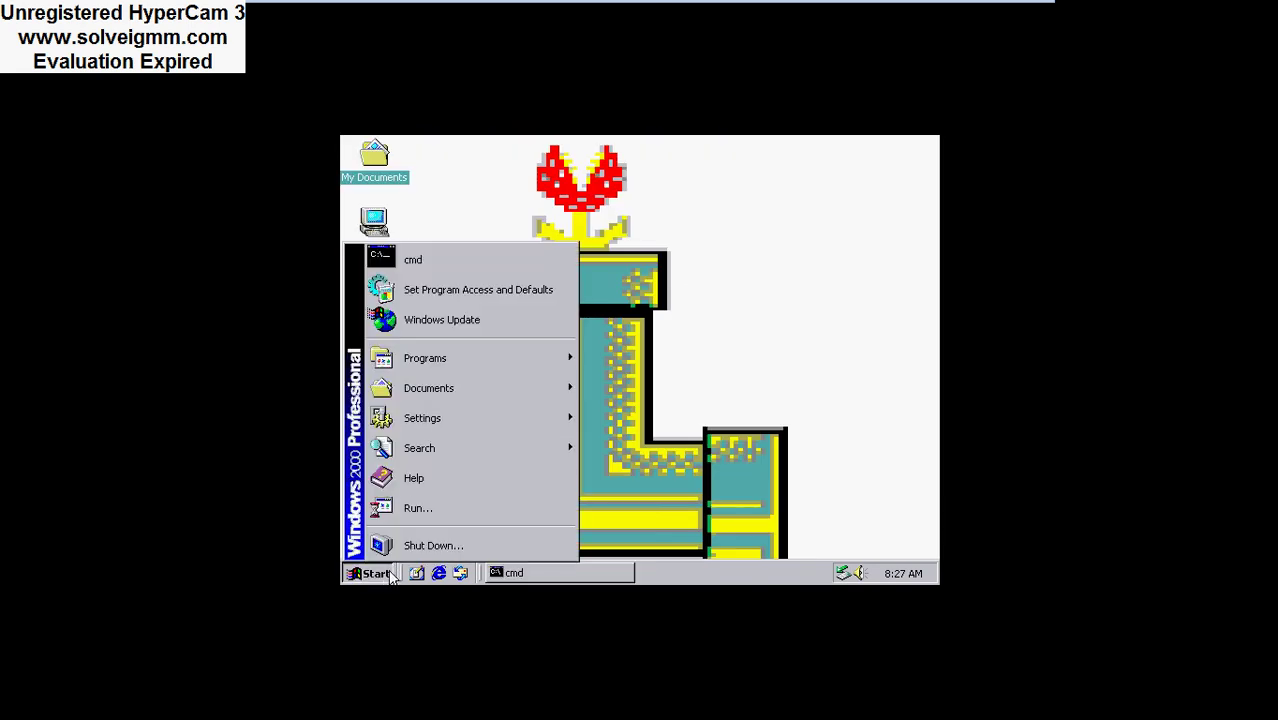
pyautogui.click(397, 546)
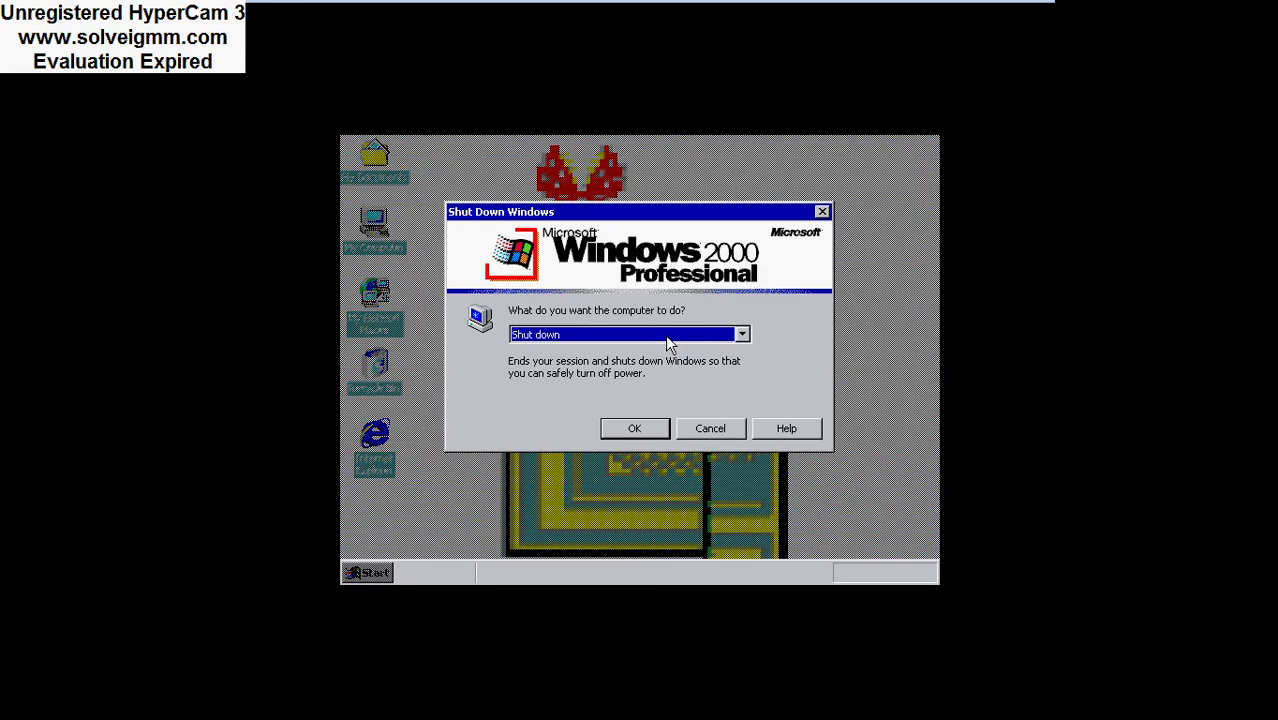
pyautogui.click(666, 338)
pyautogui.click(649, 364)
pyautogui.click(603, 340)
pyautogui.click(575, 385)
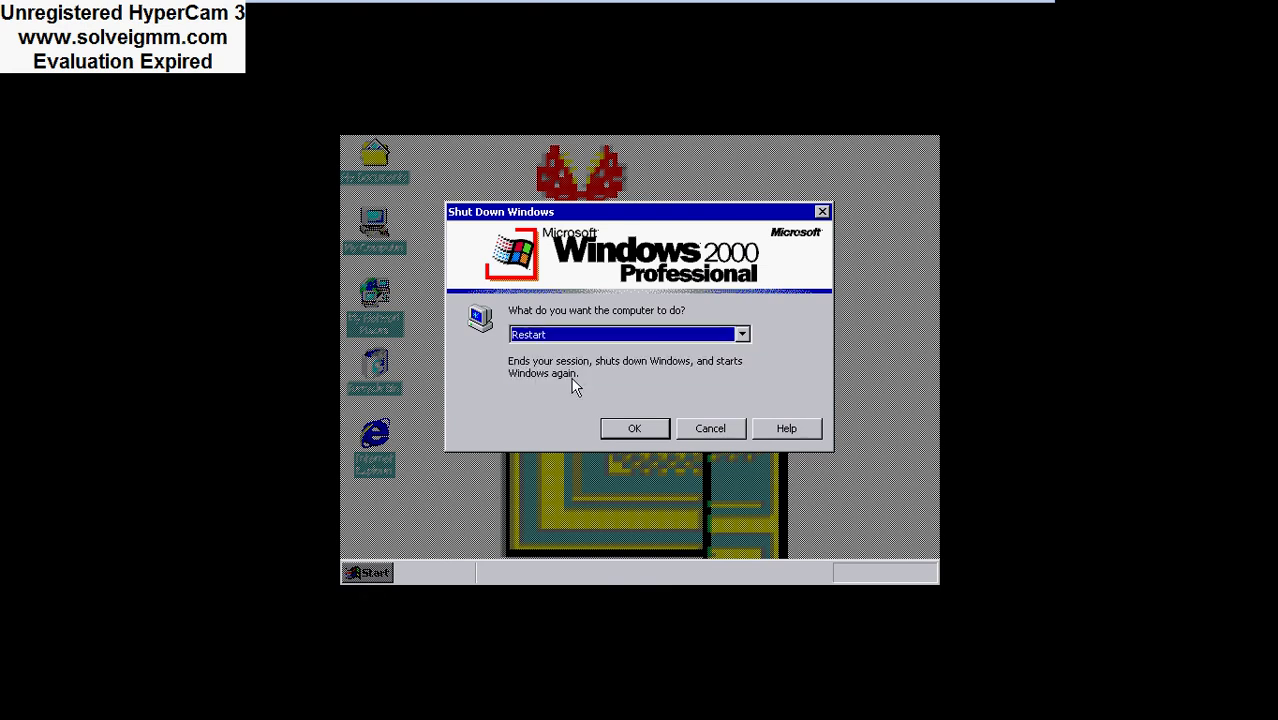
pyautogui.press('Return')
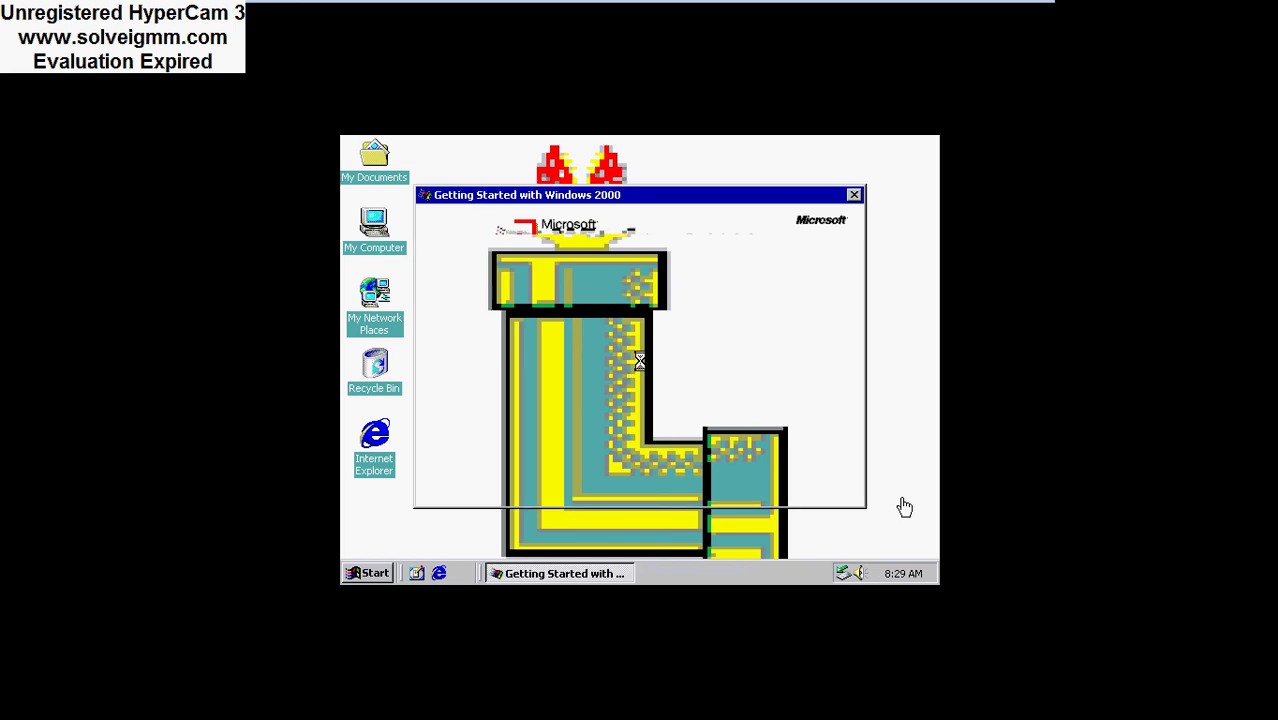
pyautogui.click(836, 492)
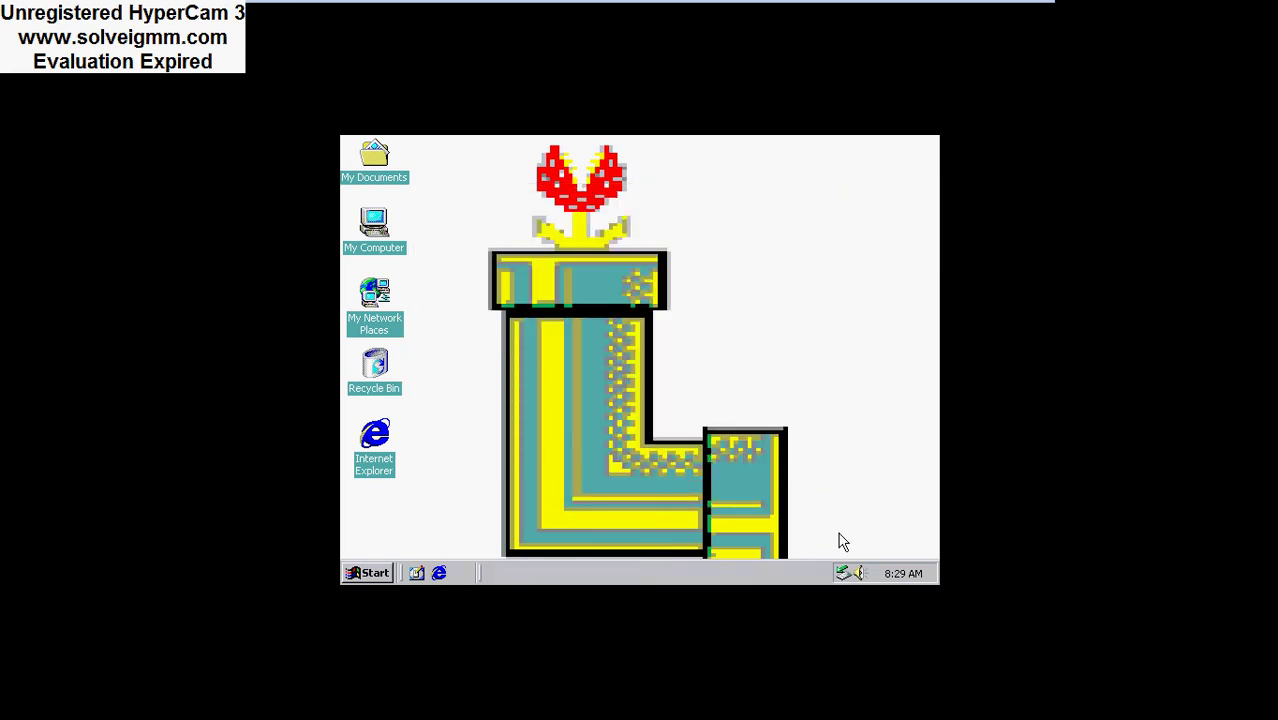
pyautogui.press('super')
pyautogui.press('Escape')
pyautogui.press('super')
pyautogui.press('Escape')
# Create a new bitmap image on the desktop and name it jk.
pyautogui.rightClick(662, 390)
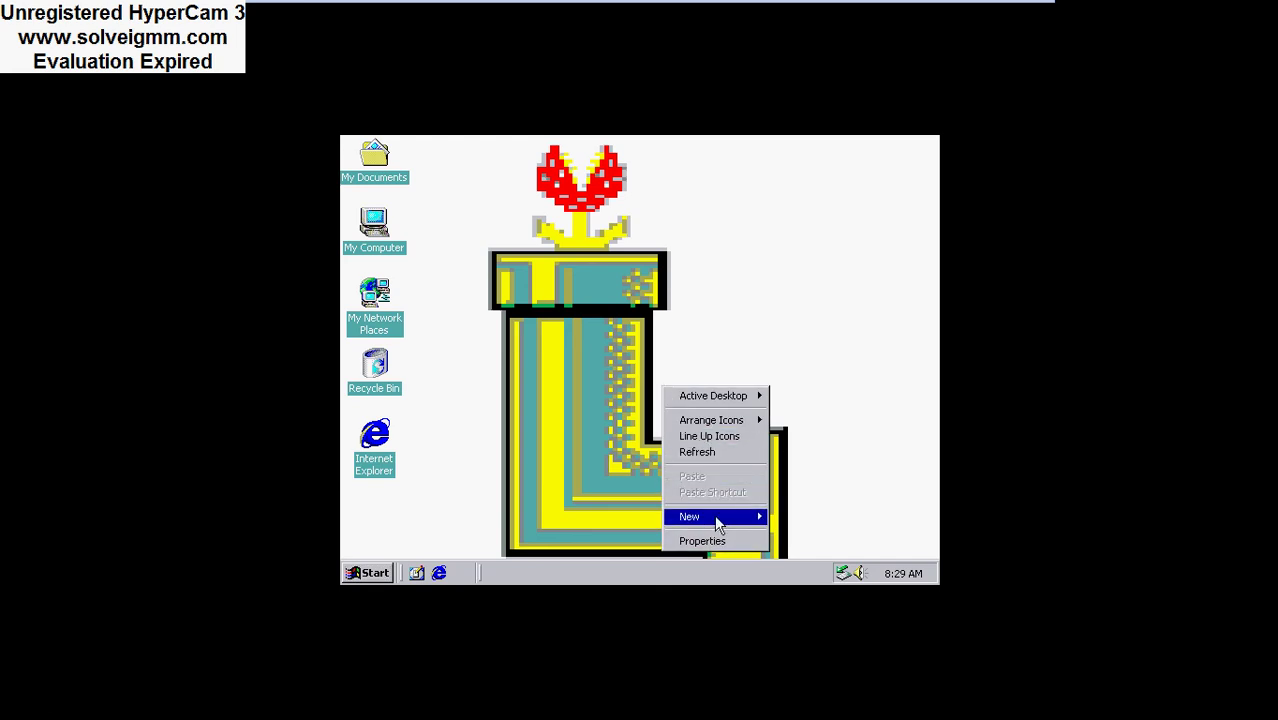
pyautogui.moveTo(714, 516)
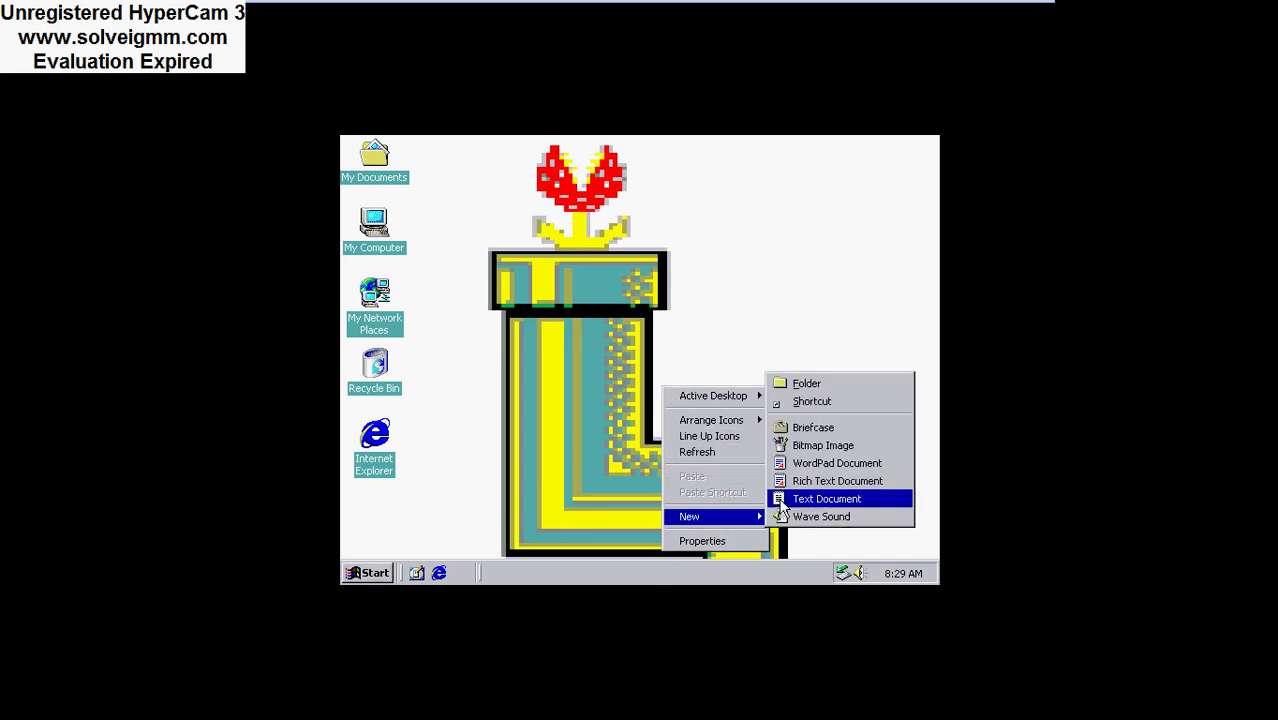
pyautogui.click(816, 446)
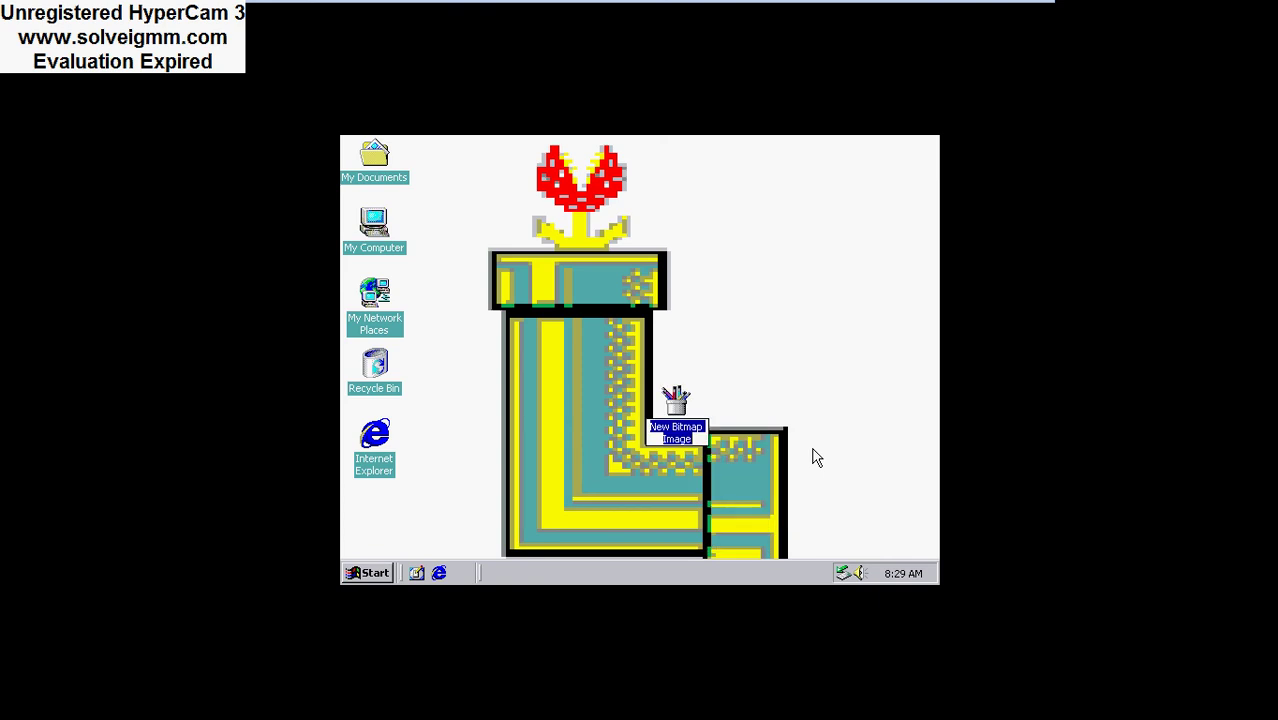
pyautogui.write('k')
pyautogui.press('Return')
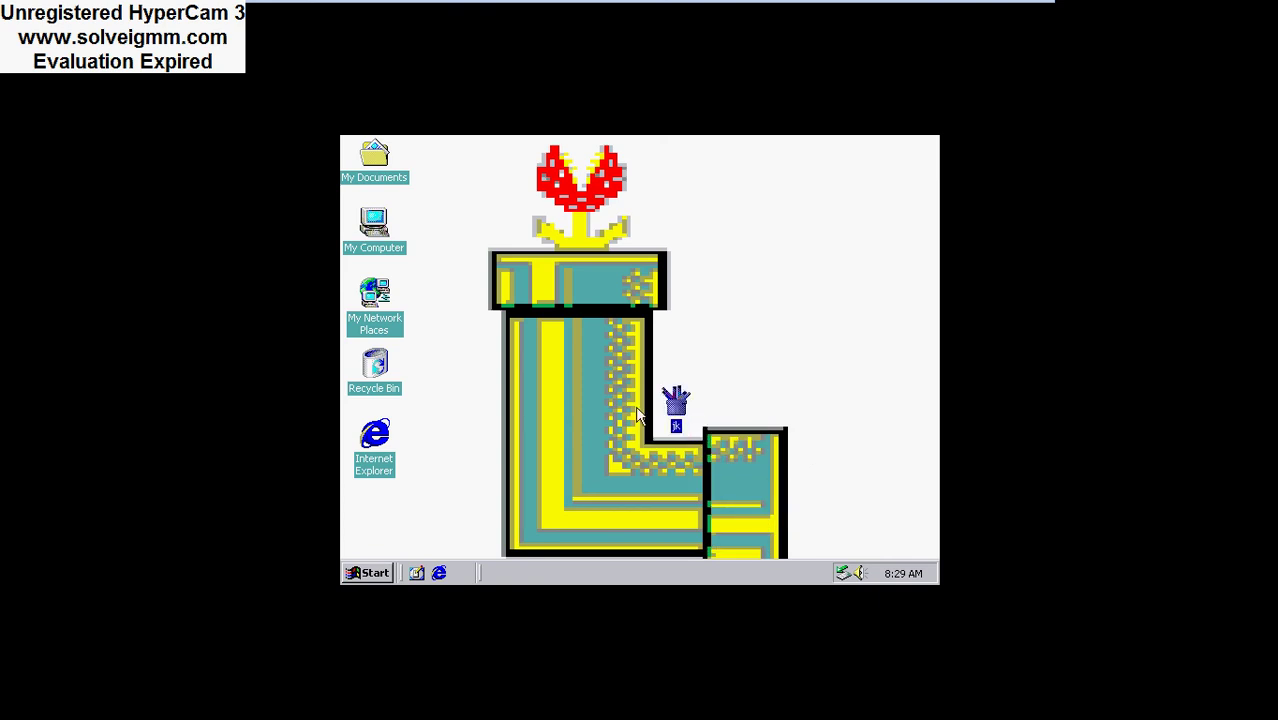
# Open the jk image in Paint and draw several green freehand pencil lines on the canvas.
pyautogui.doubleClick(678, 409)
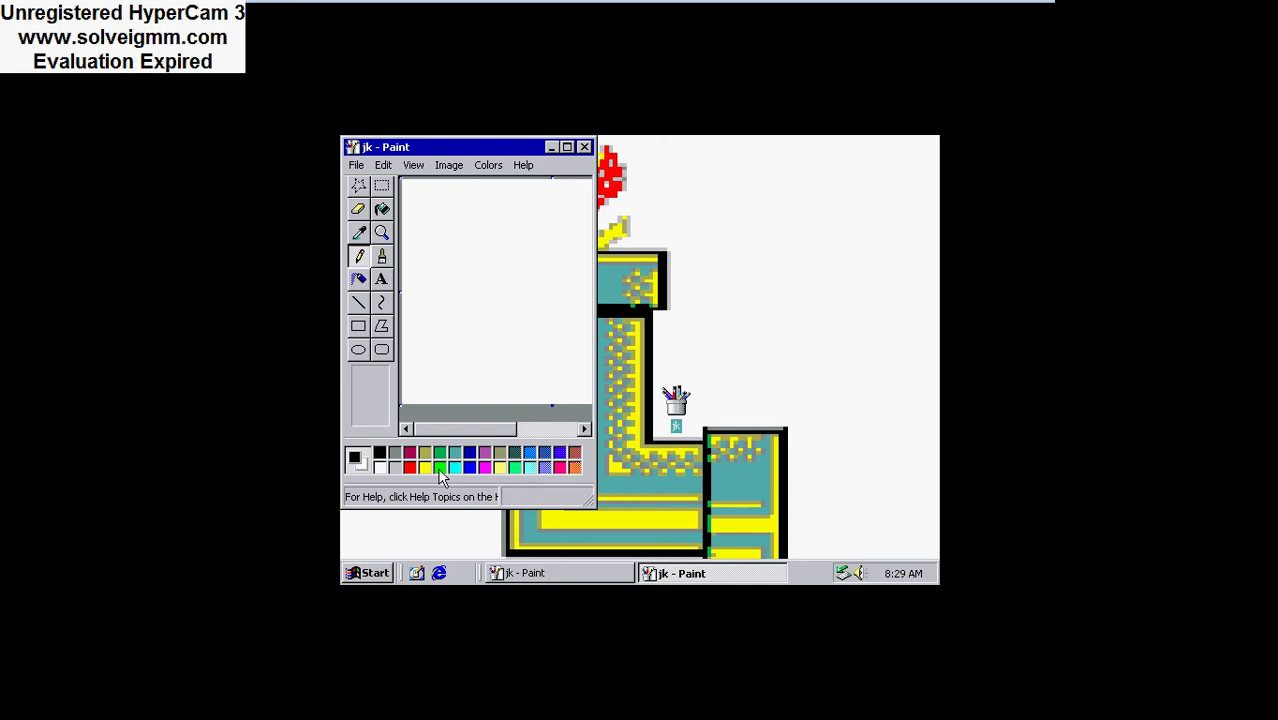
pyautogui.moveTo(507, 310)
pyautogui.mouseDown()
pyautogui.moveTo(491, 205)
pyautogui.moveTo(484, 296)
pyautogui.moveTo(417, 360)
pyautogui.mouseUp()
pyautogui.moveTo(431, 286)
pyautogui.mouseDown()
pyautogui.moveTo(551, 200)
pyautogui.moveTo(532, 306)
pyautogui.mouseUp()
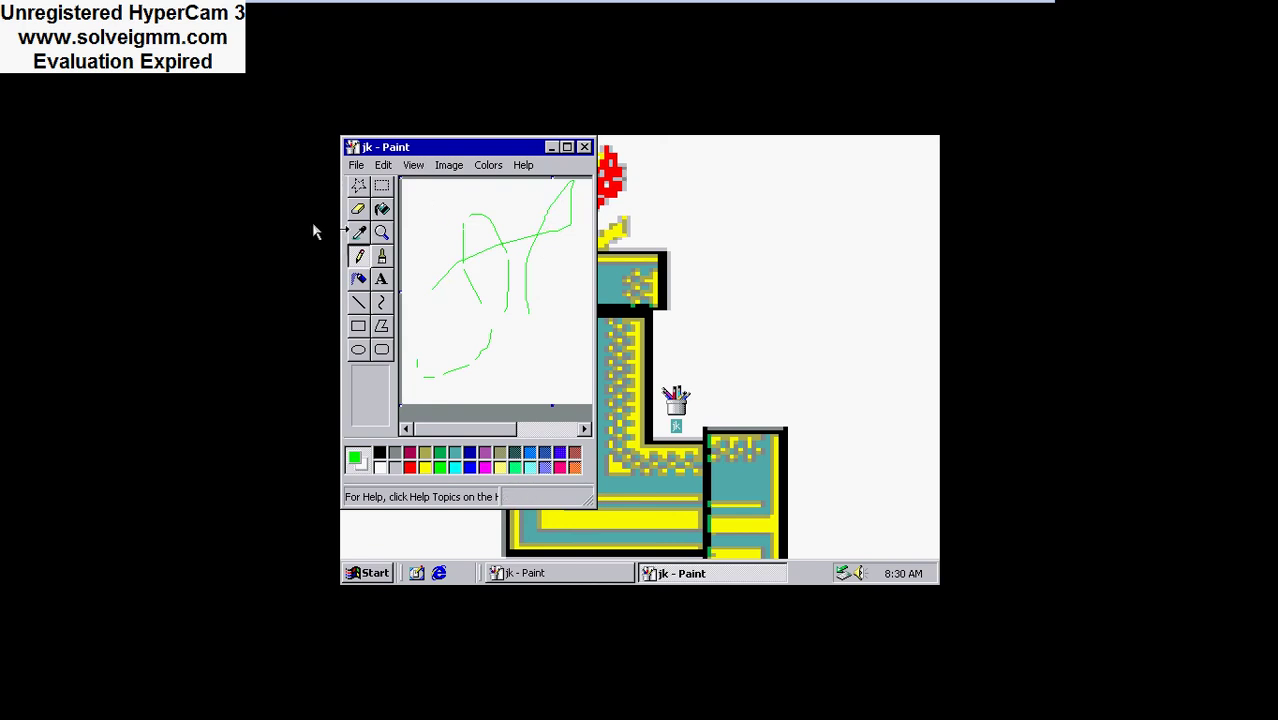
# Select the Eraser tool for the jk image.
pyautogui.click(358, 210)
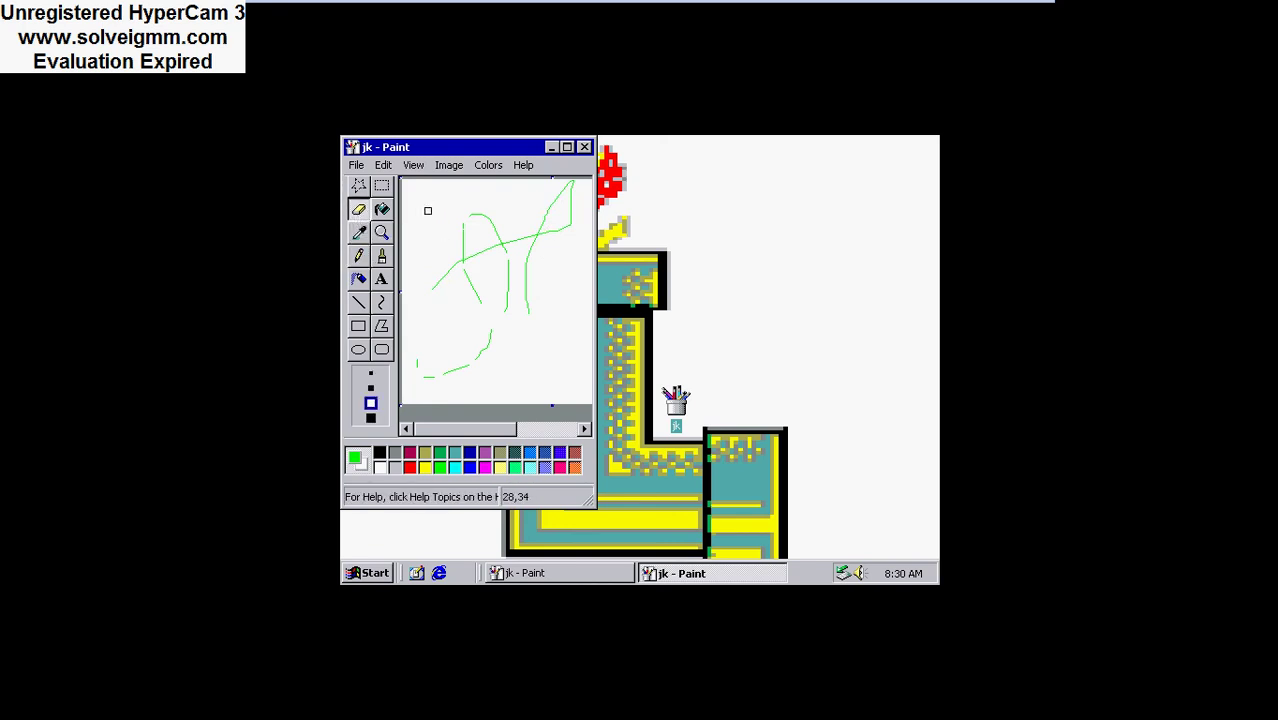